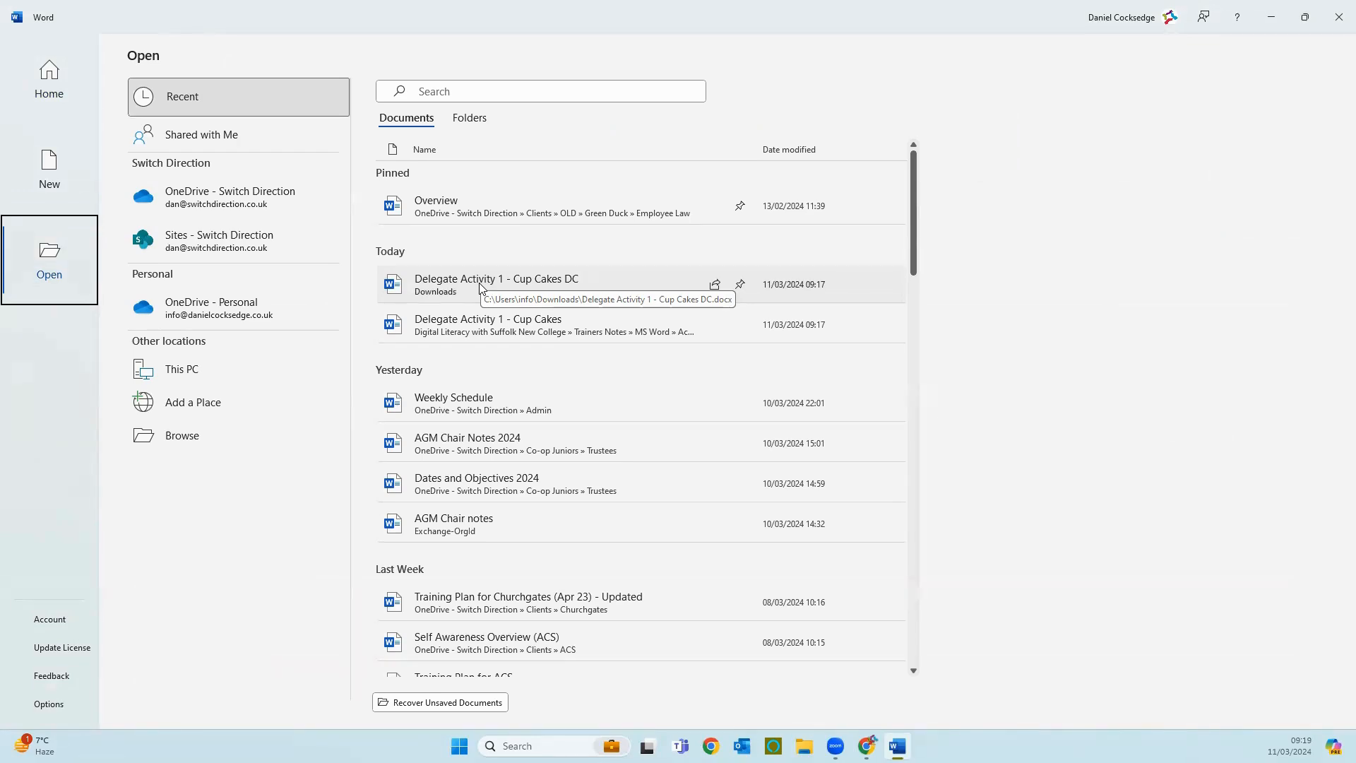
# Step: Open the recent document "Delegate Activity 1 - Cup Cakes DC" stored in Downloads
pyautogui.click(479, 283)
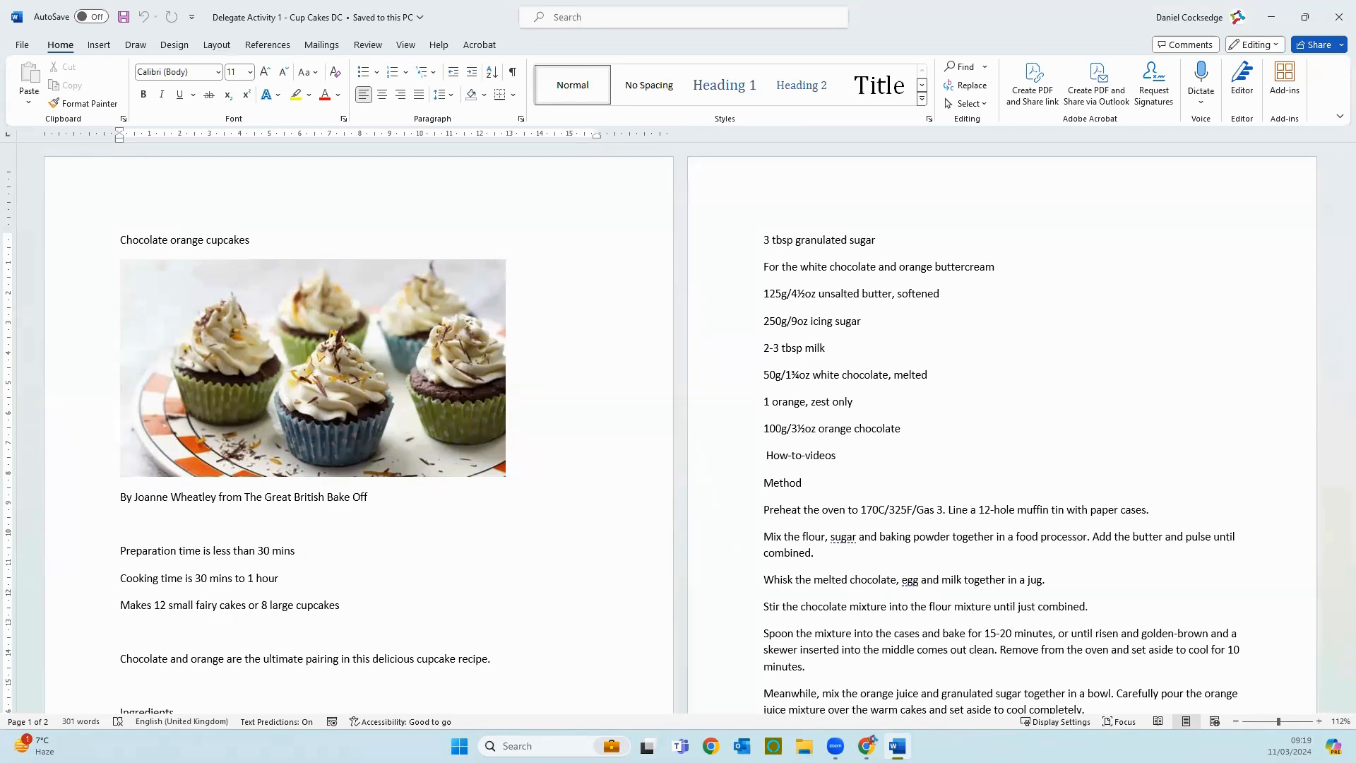
pyautogui.click(88, 247)
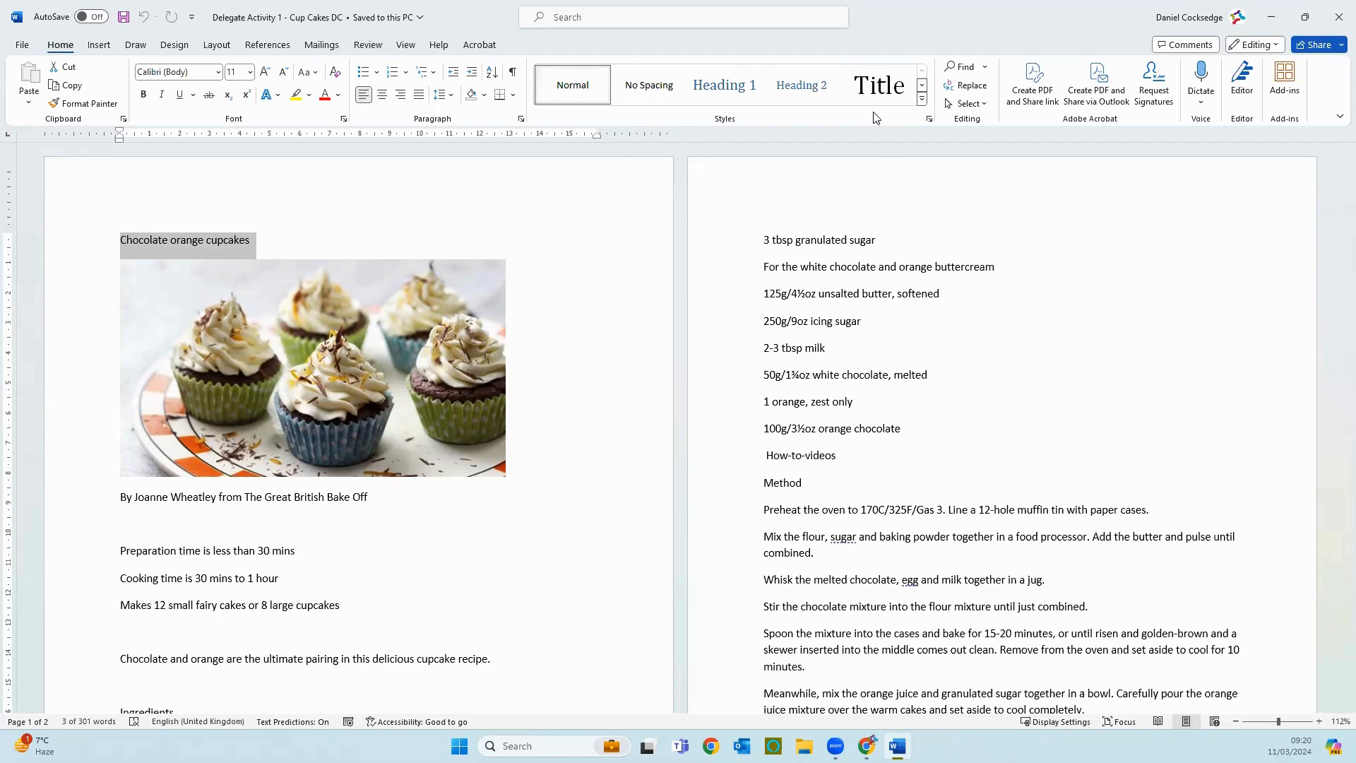
pyautogui.click(921, 99)
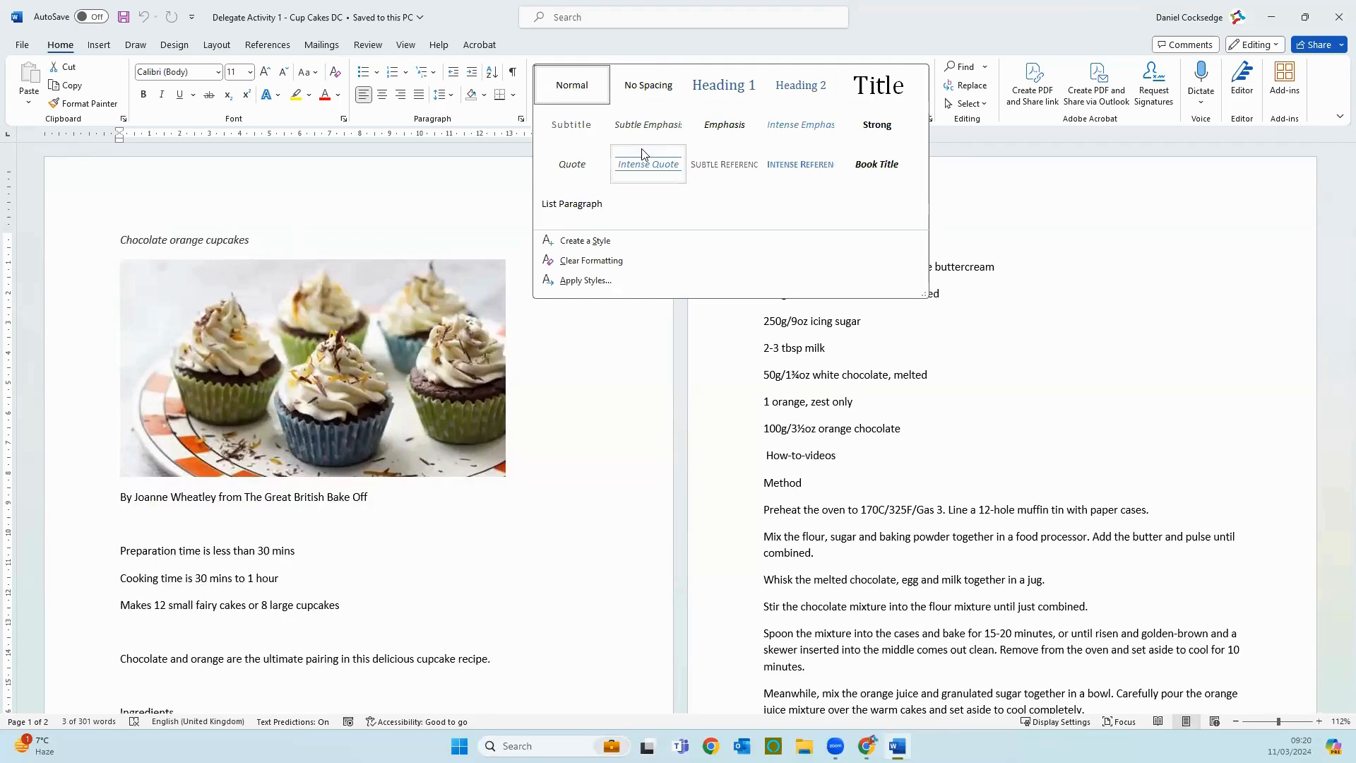
pyautogui.press('Escape')
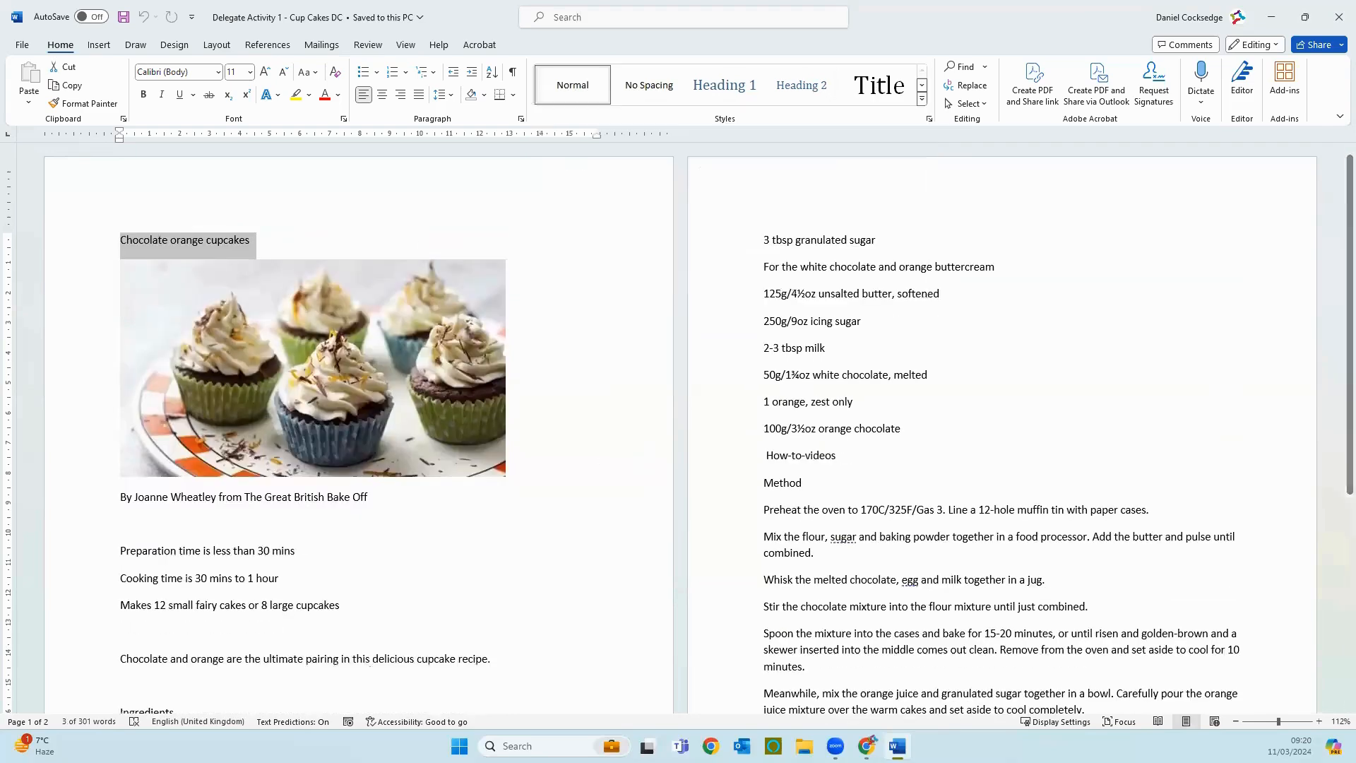
pyautogui.click(584, 260)
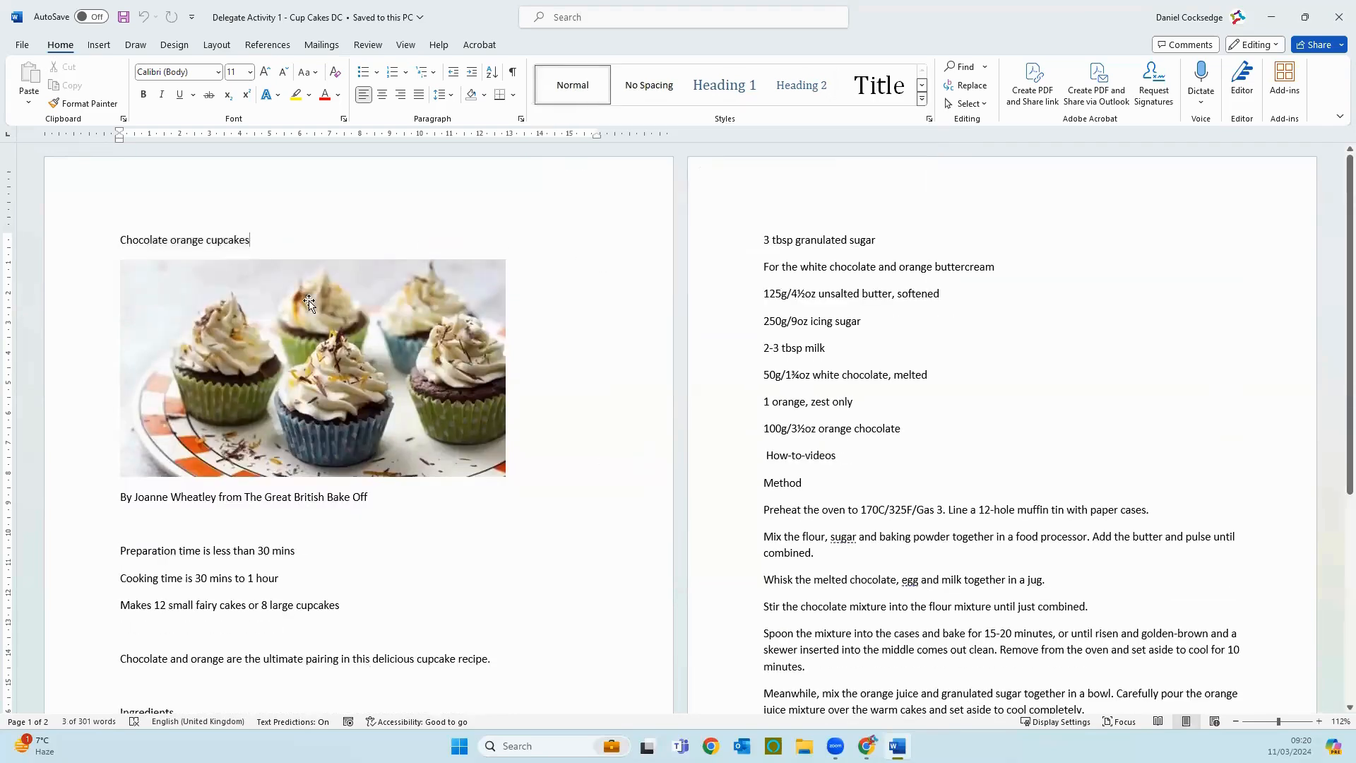
# Step: Apply the Title style to the heading "Chocolate orange cupcakes" and add an empty line below it, above the photo
pyautogui.click(79, 248)
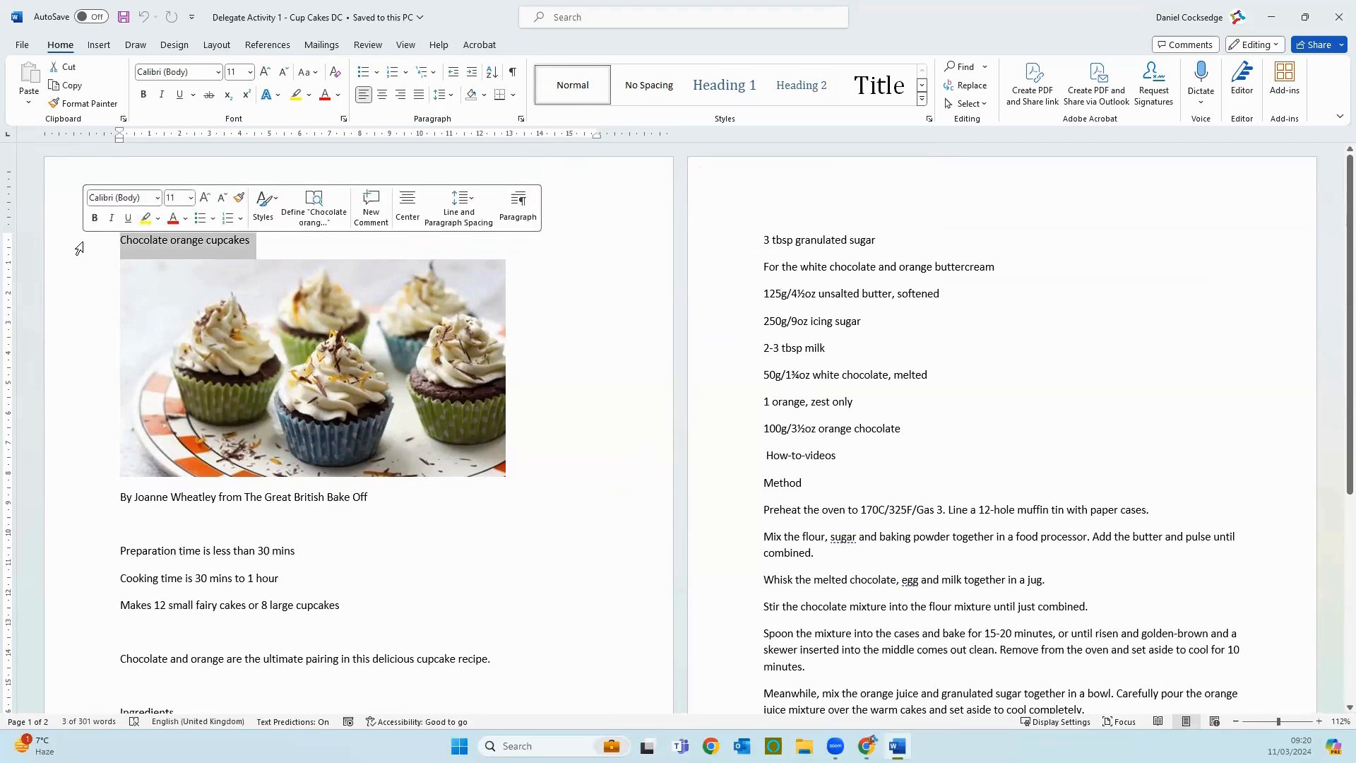
pyautogui.click(878, 87)
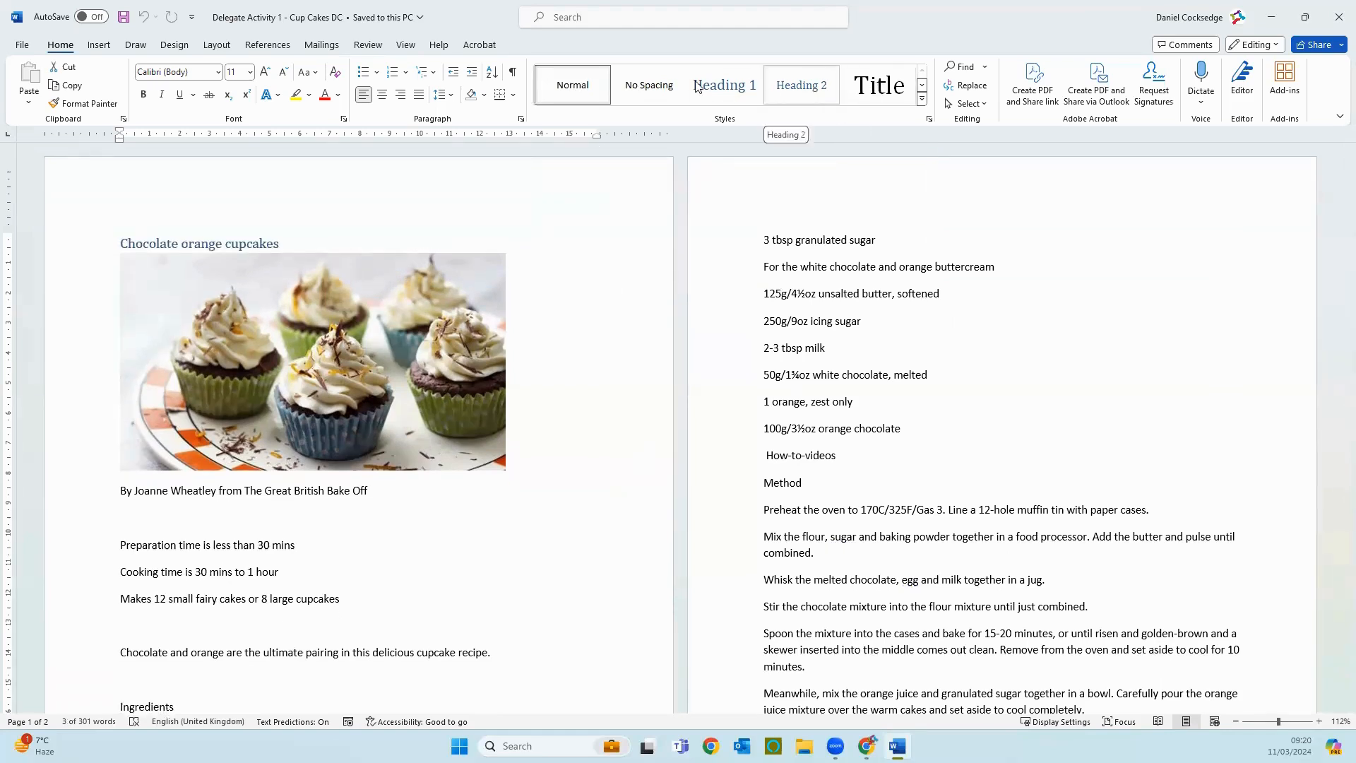
pyautogui.click(921, 99)
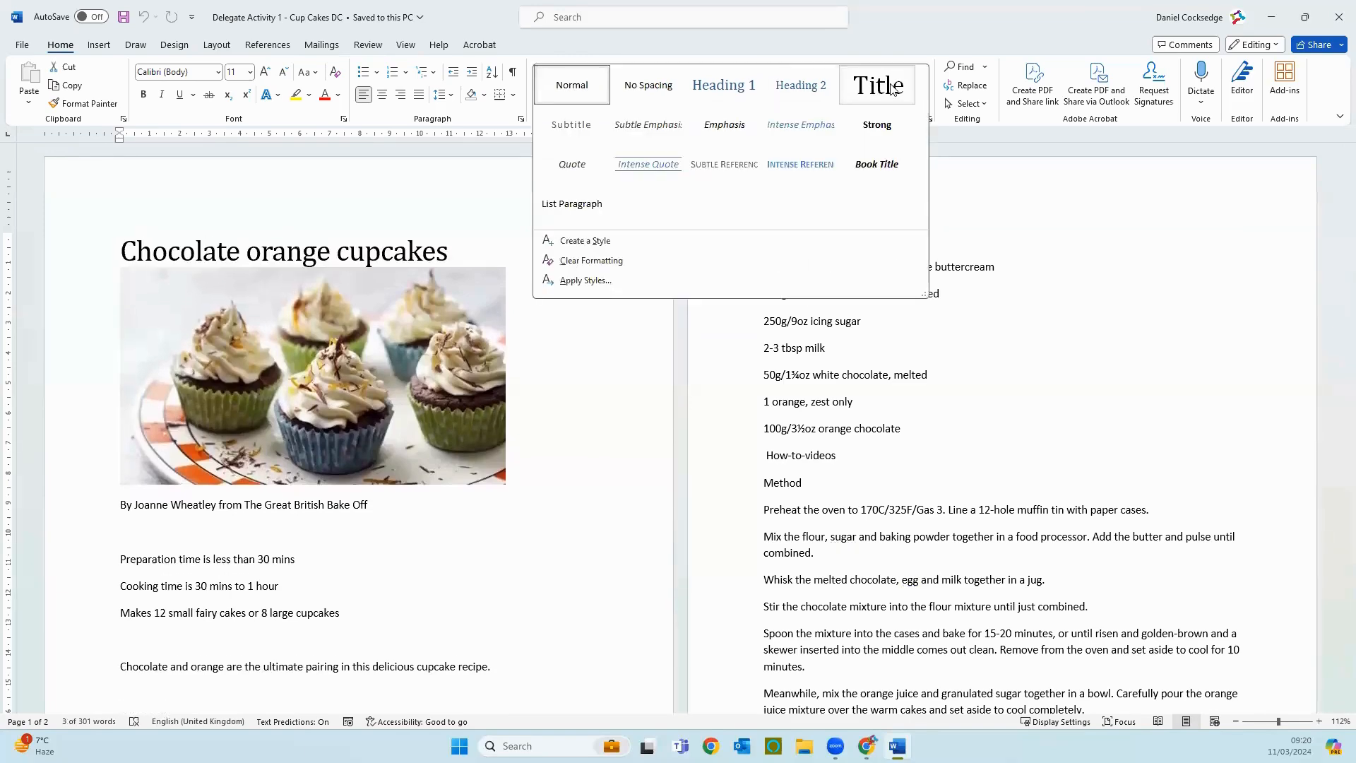
pyautogui.click(894, 86)
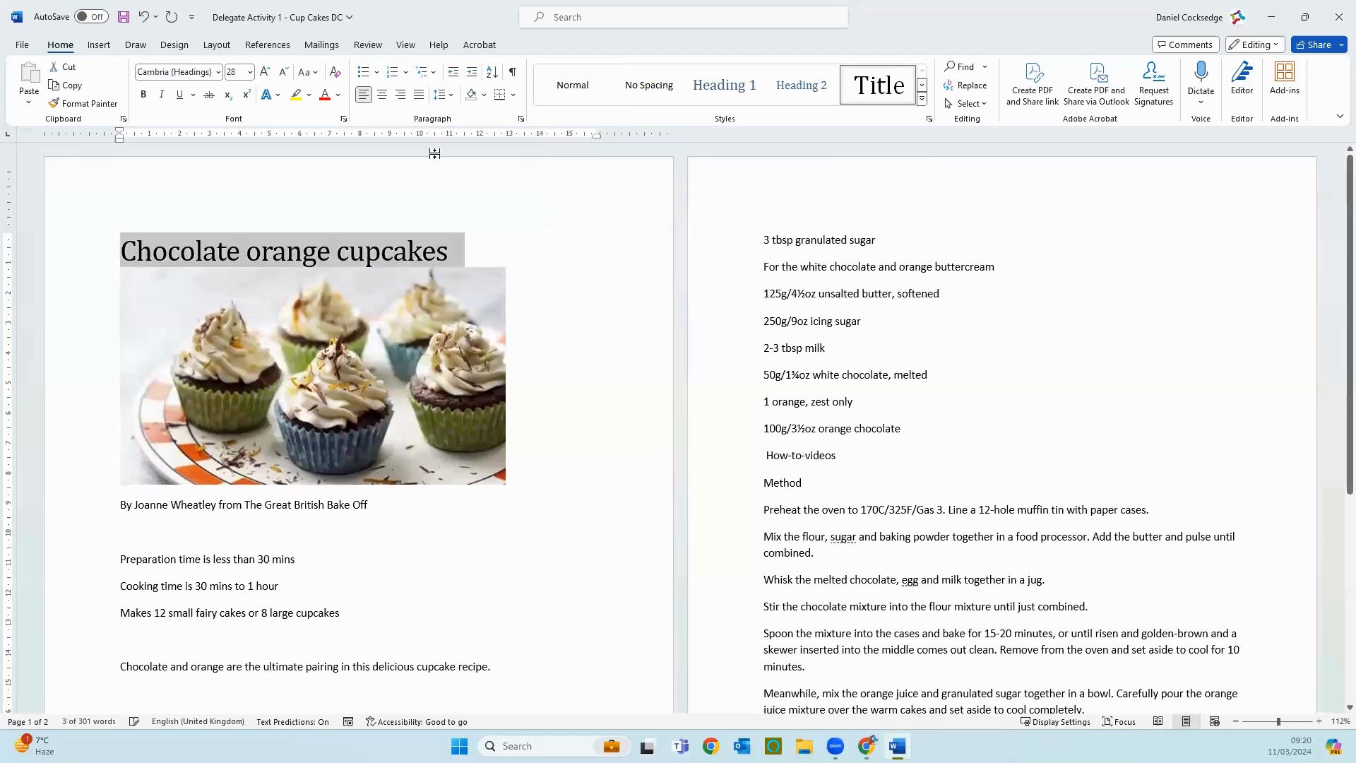
pyautogui.click(515, 258)
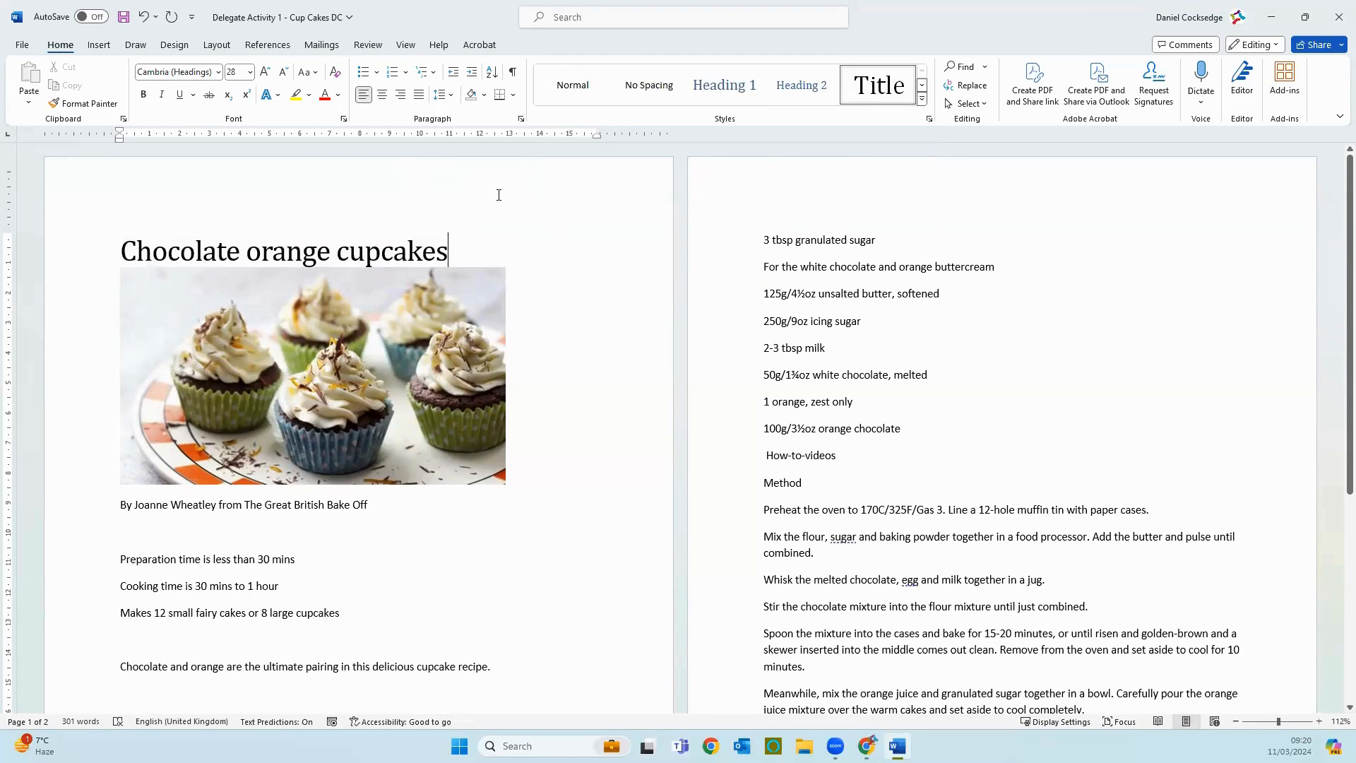
pyautogui.press('Return')
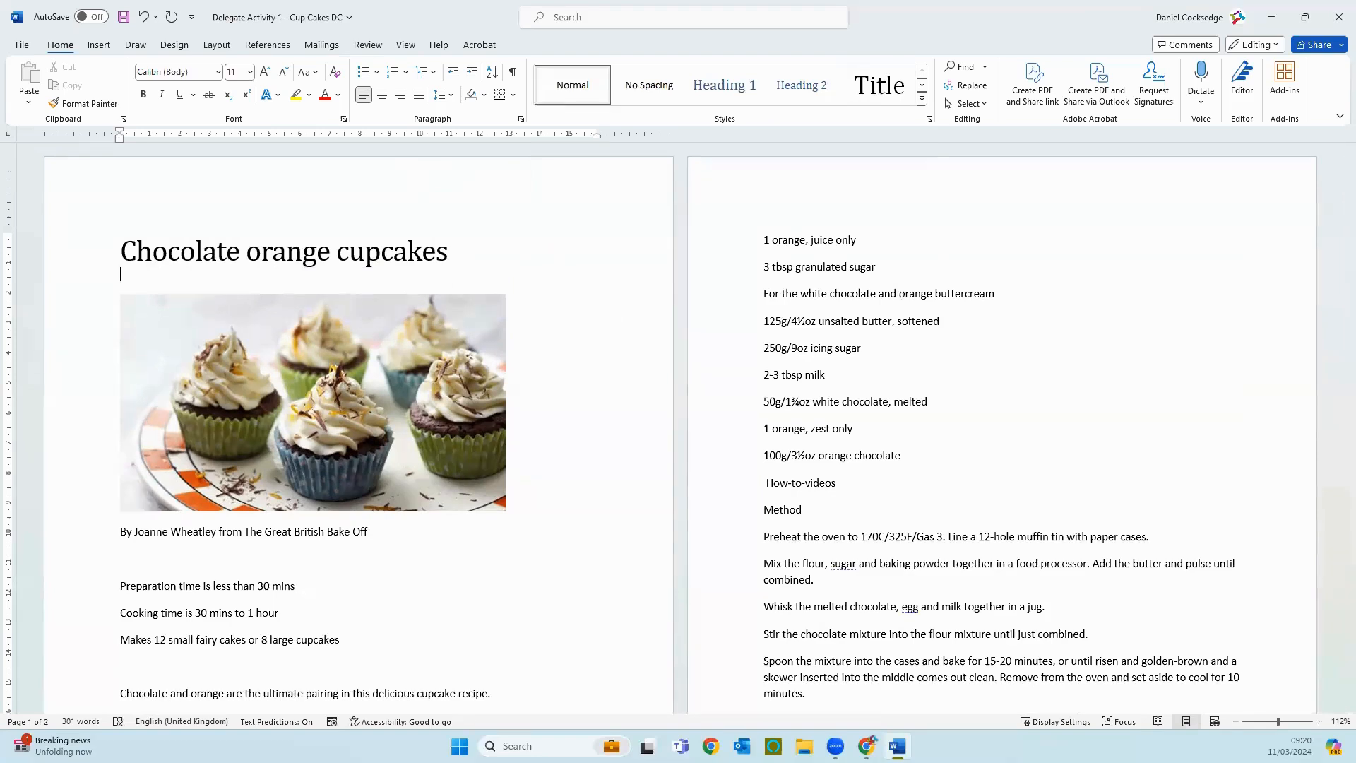
# Step: Capitalise the second and third words of the title so it reads "Chocolate Orange Cupcakes"
pyautogui.click(262, 251)
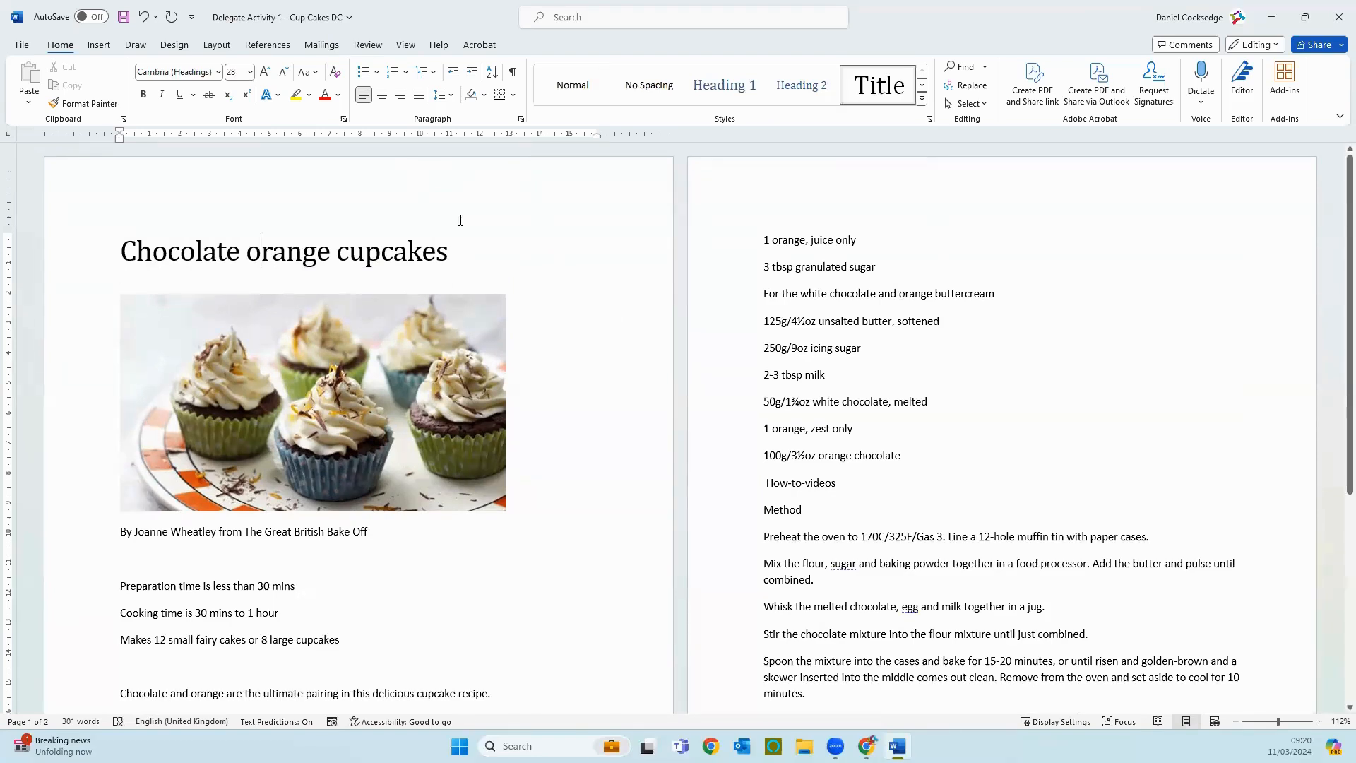
pyautogui.press('BackSpace')
pyautogui.write('O')
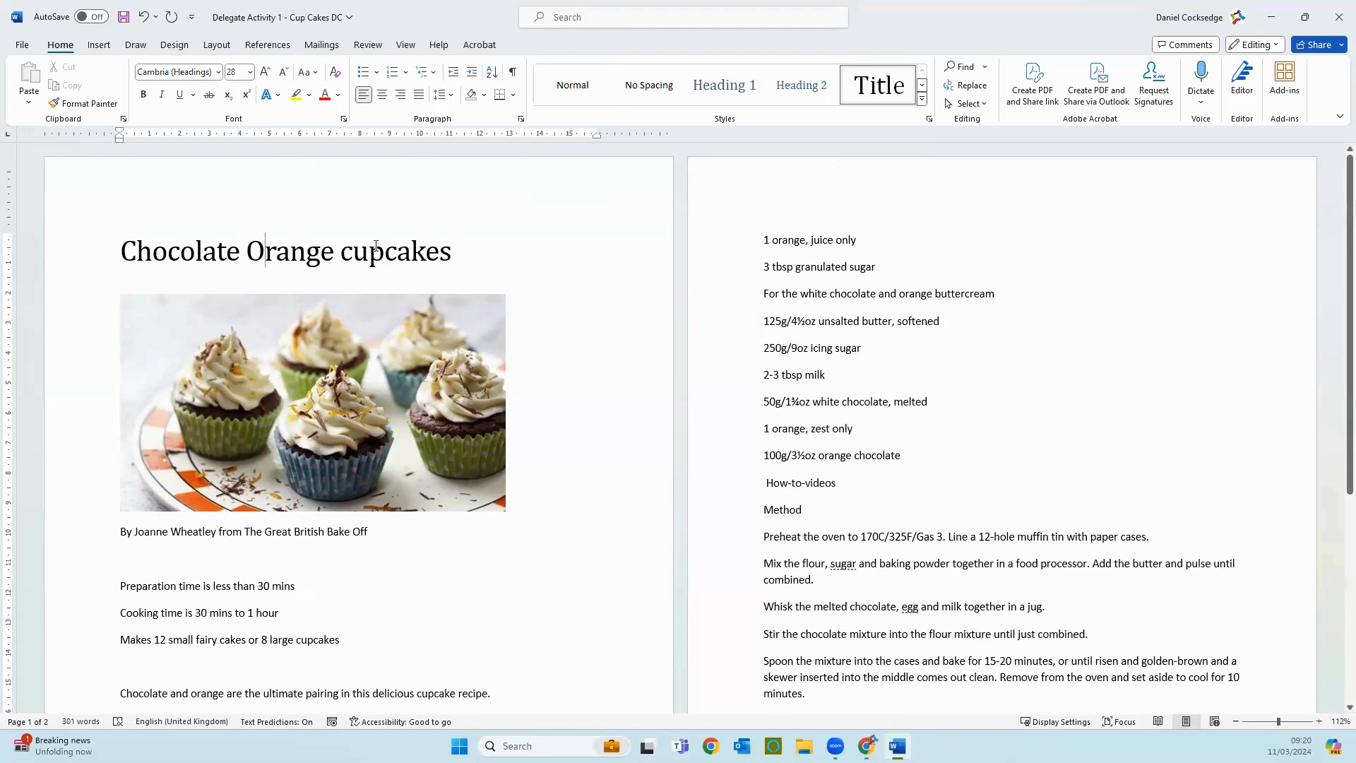
pyautogui.click(353, 251)
pyautogui.press('BackSpace')
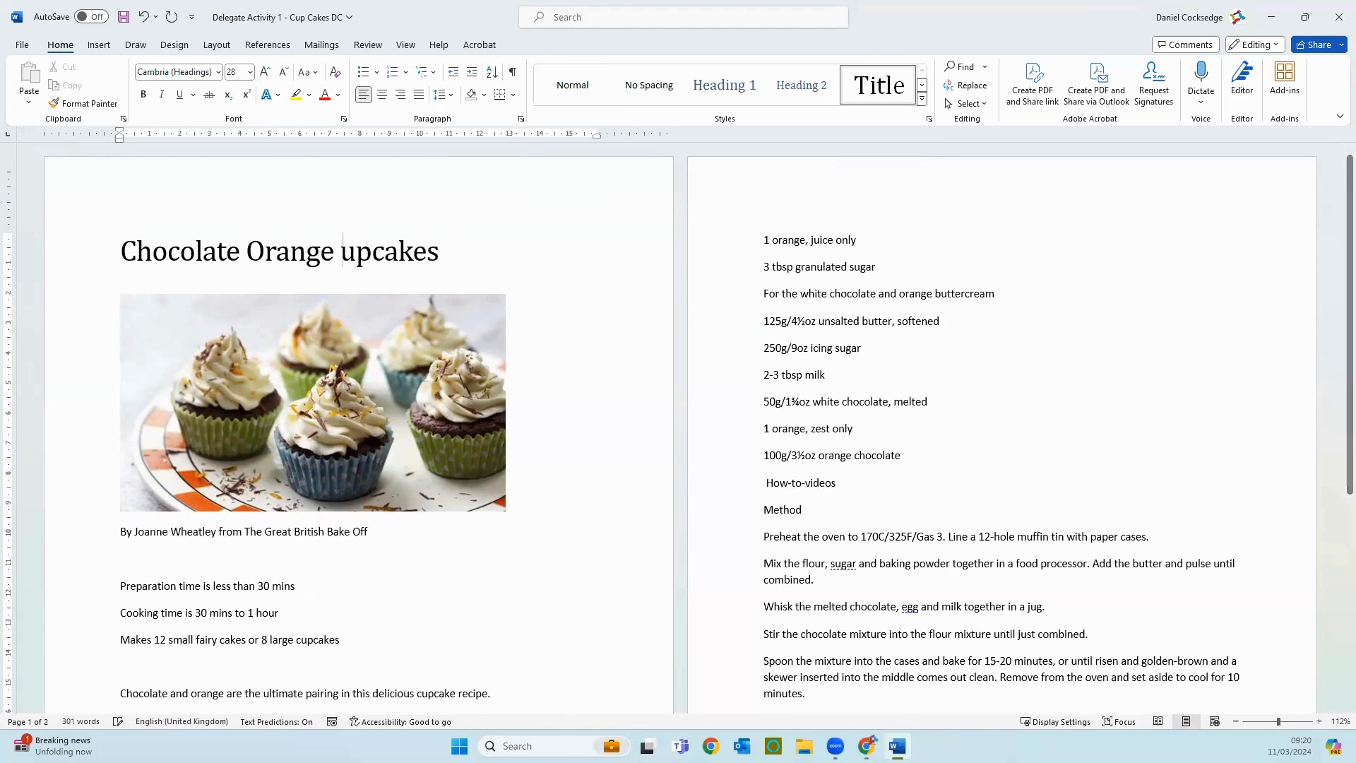
pyautogui.write('C')
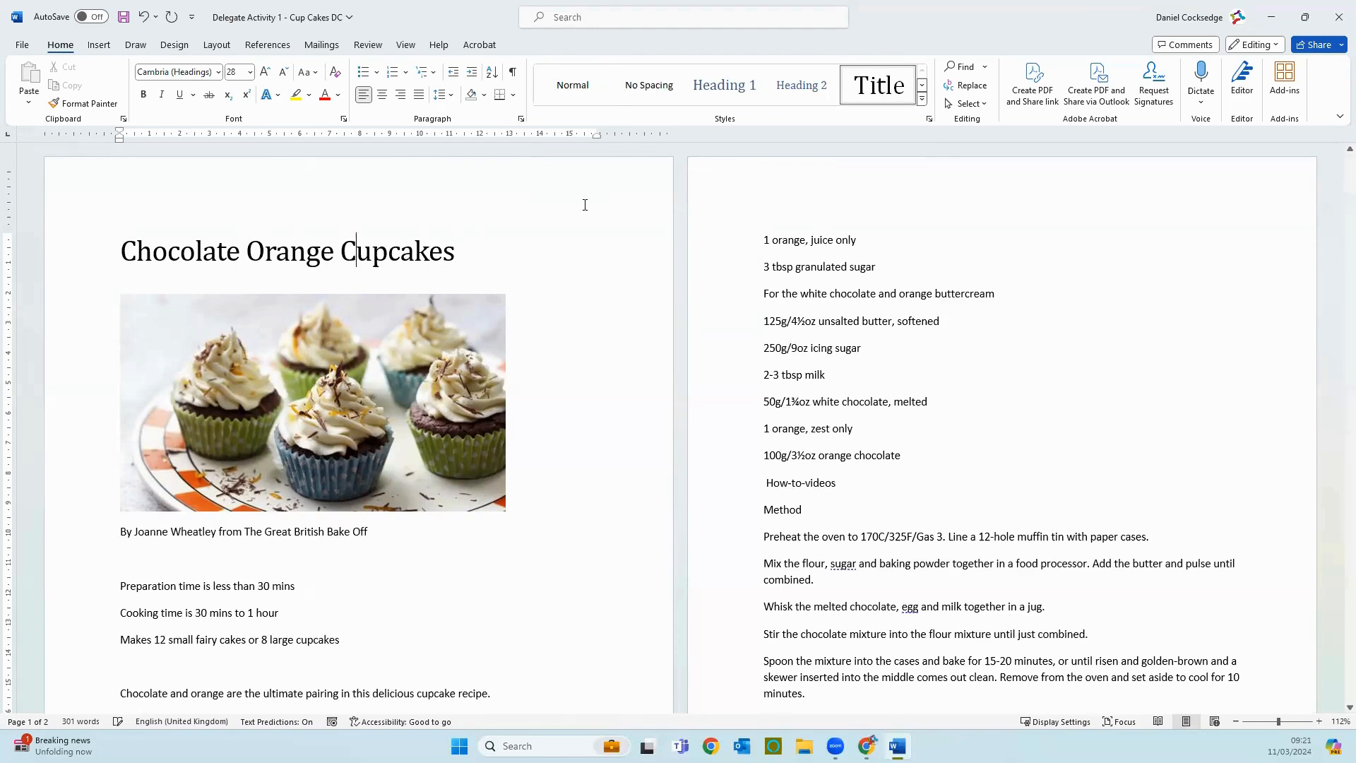
# Step: Centre the title "Chocolate Orange Cupcakes" on the page
pyautogui.click(79, 258)
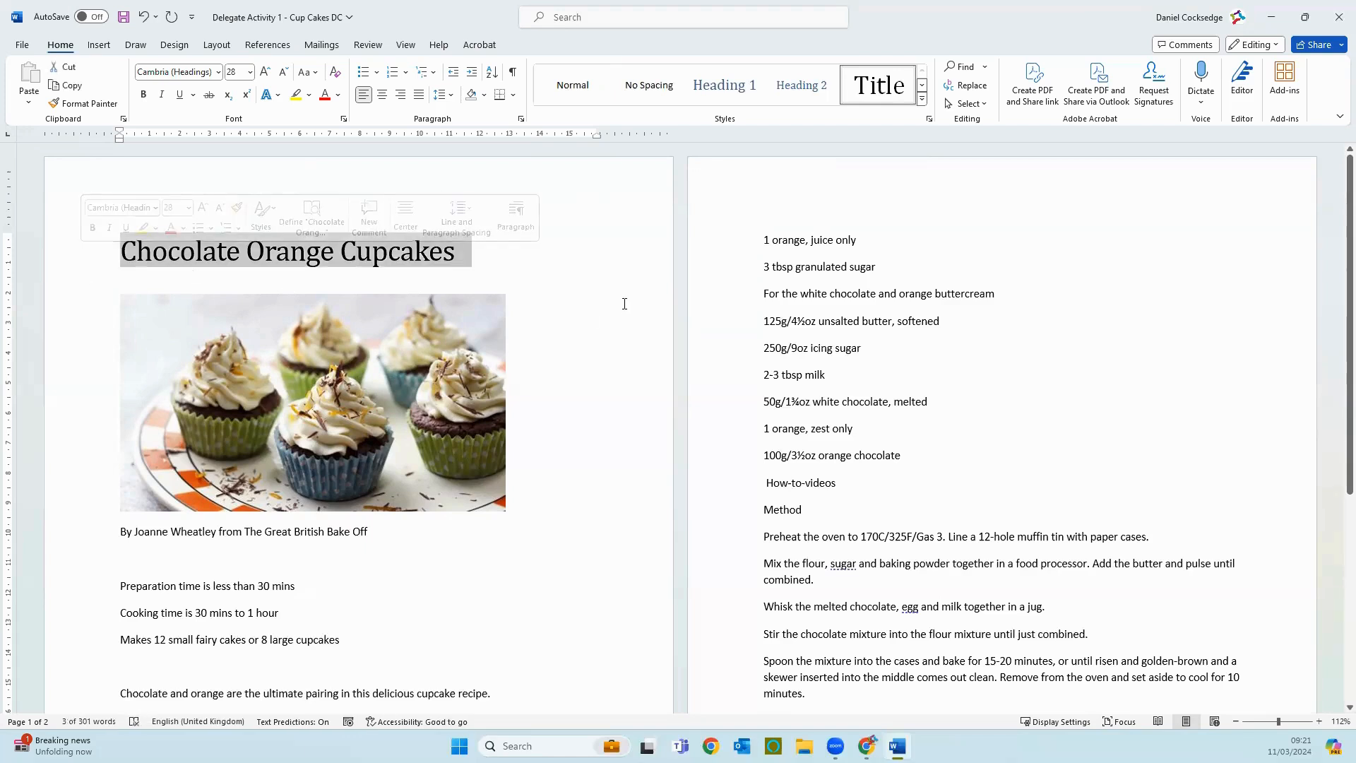
pyautogui.click(627, 268)
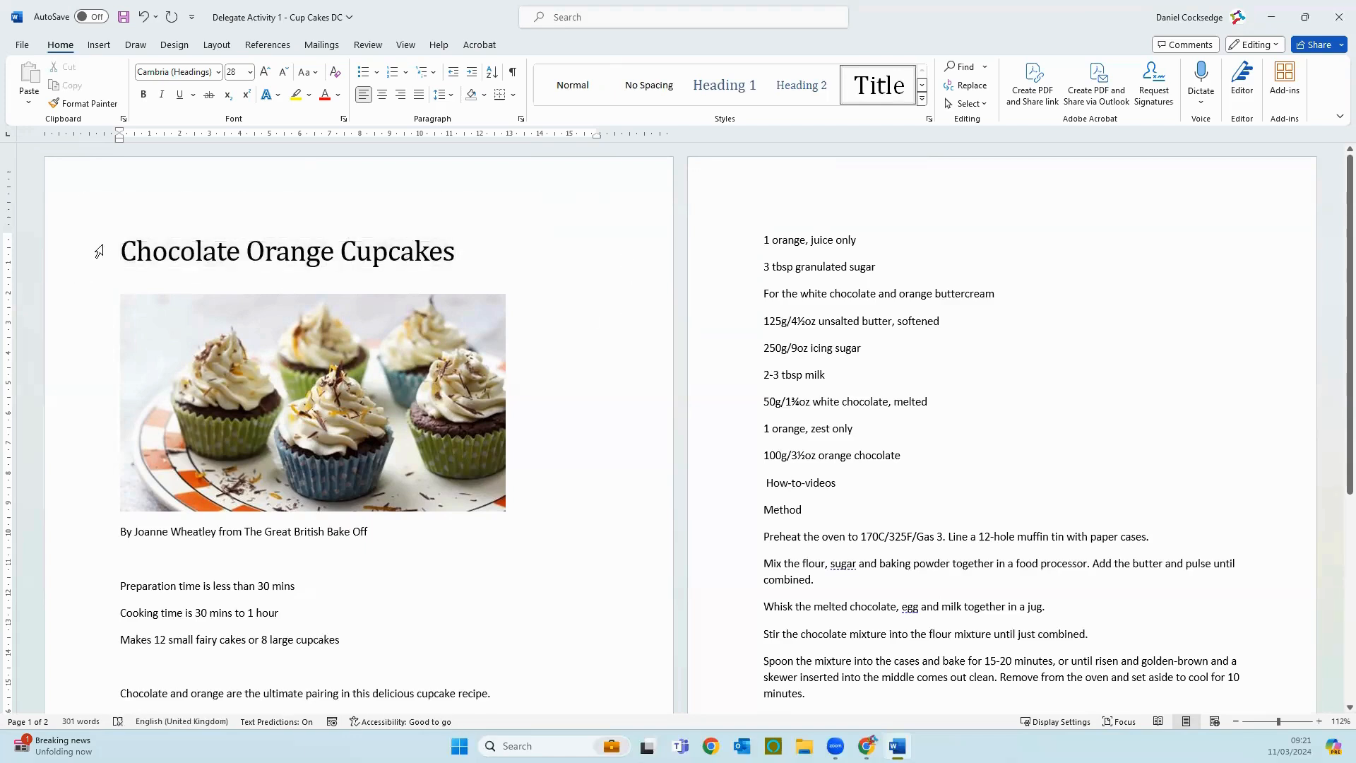
pyautogui.click(77, 252)
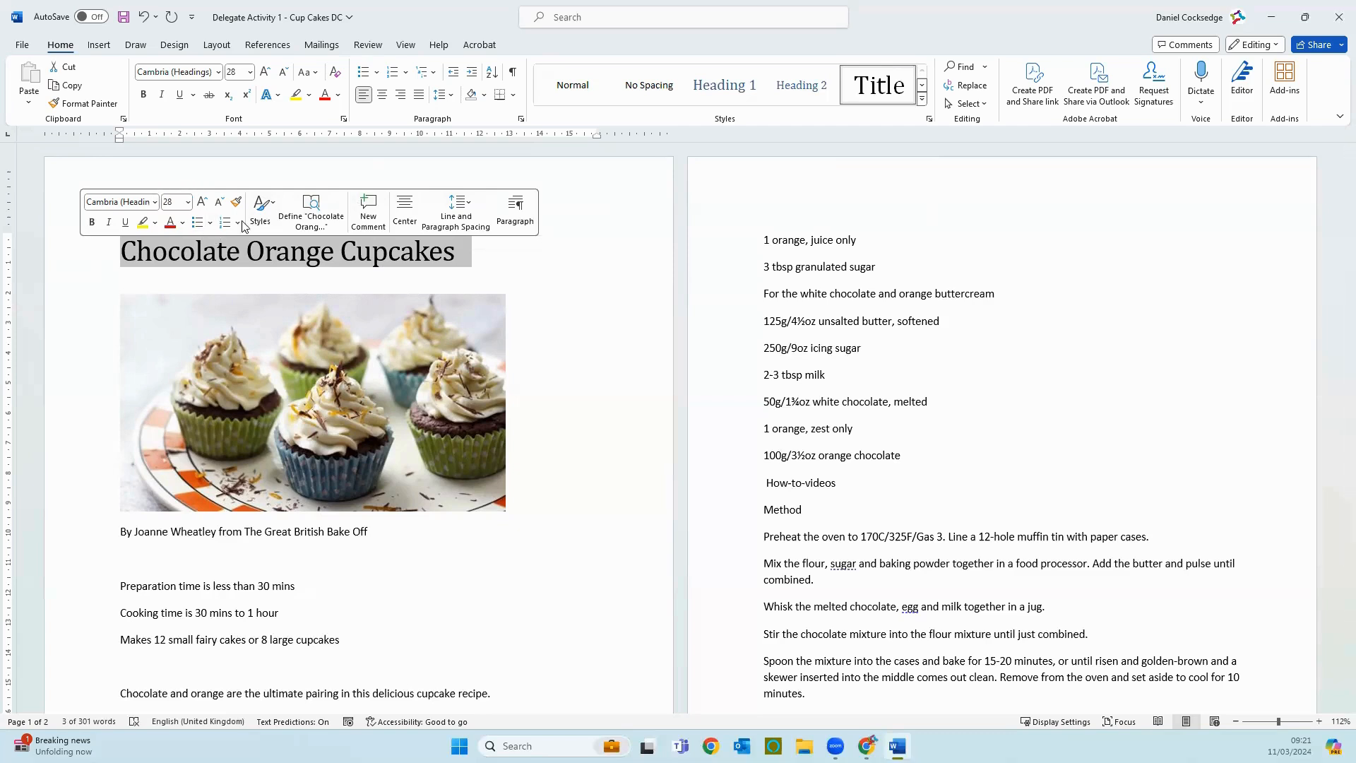
pyautogui.click(405, 209)
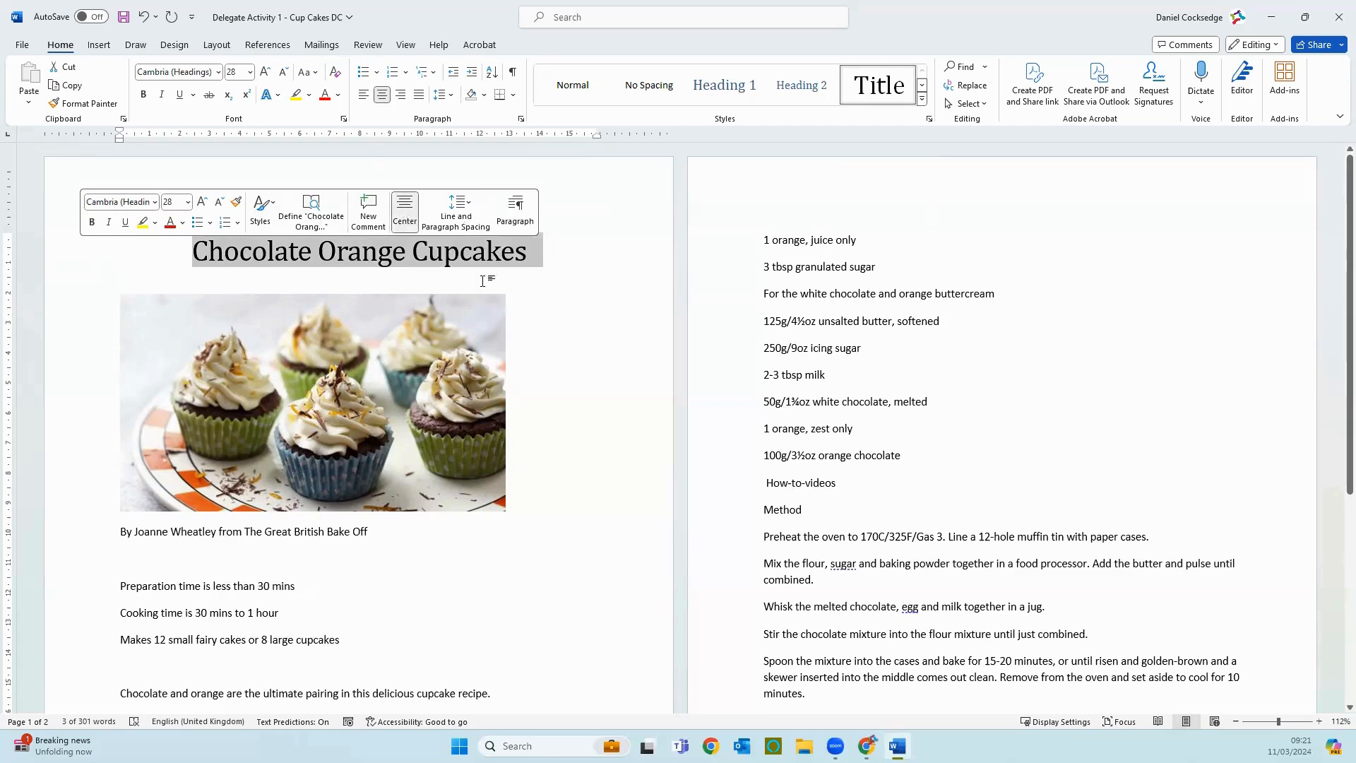
pyautogui.click(574, 286)
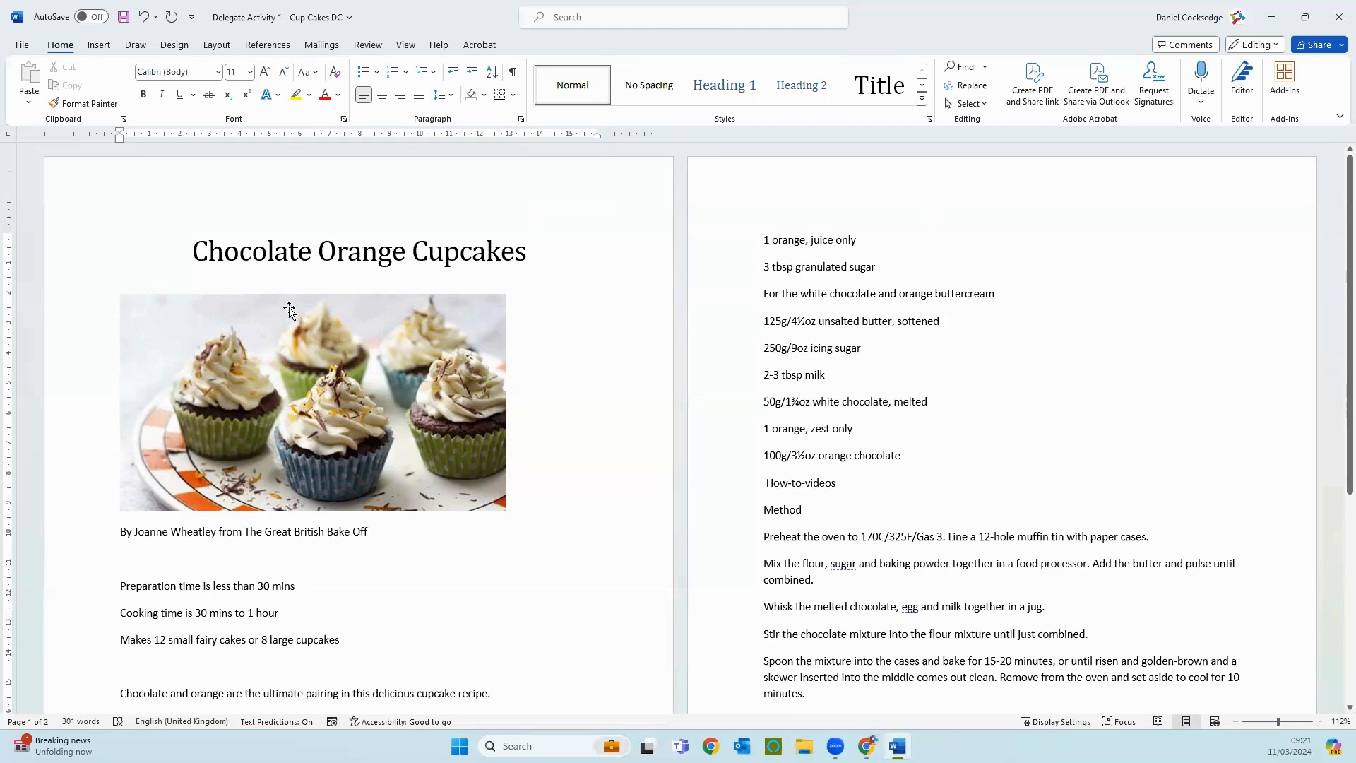
# Step: Replace the photo below the title with the stock image of twelve decorated cupcakes on a pale background, searching stock images for "cup cake"
pyautogui.click(337, 409)
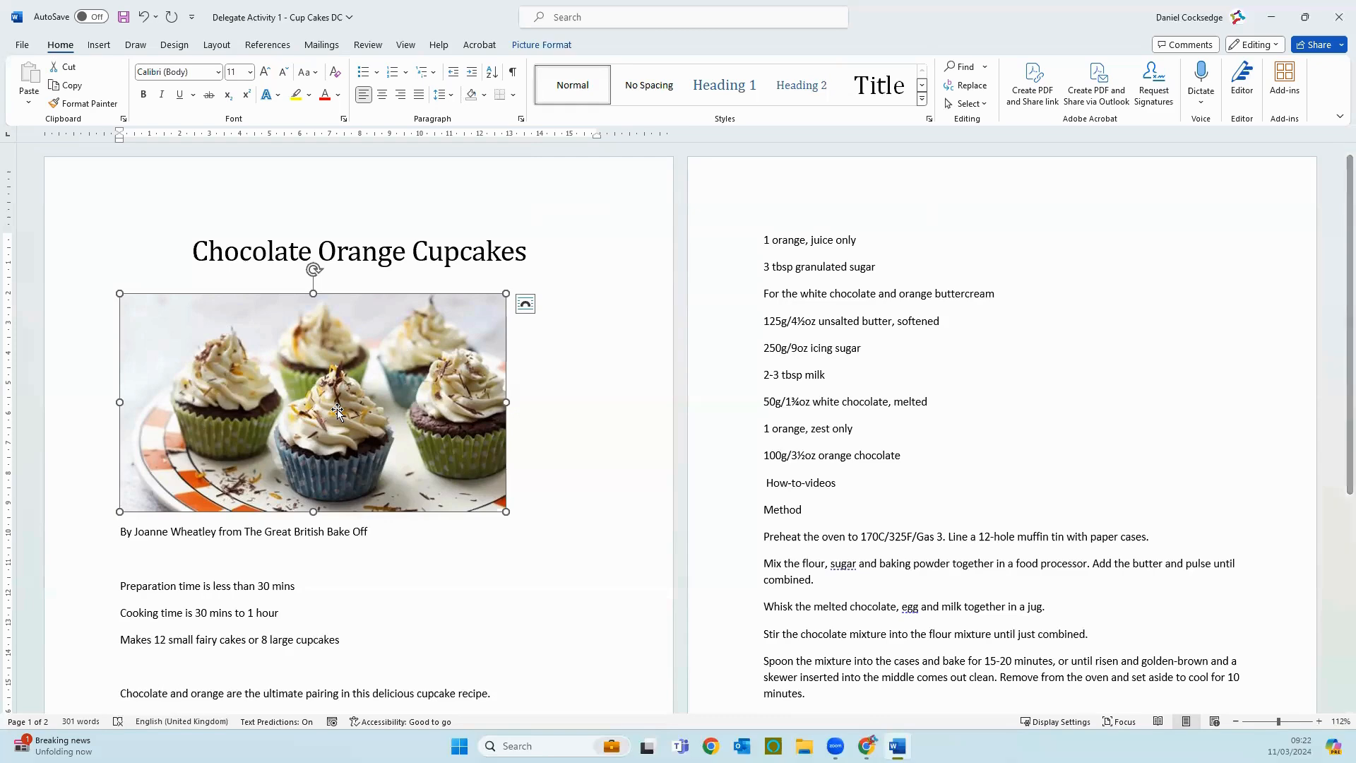
pyautogui.press('Delete')
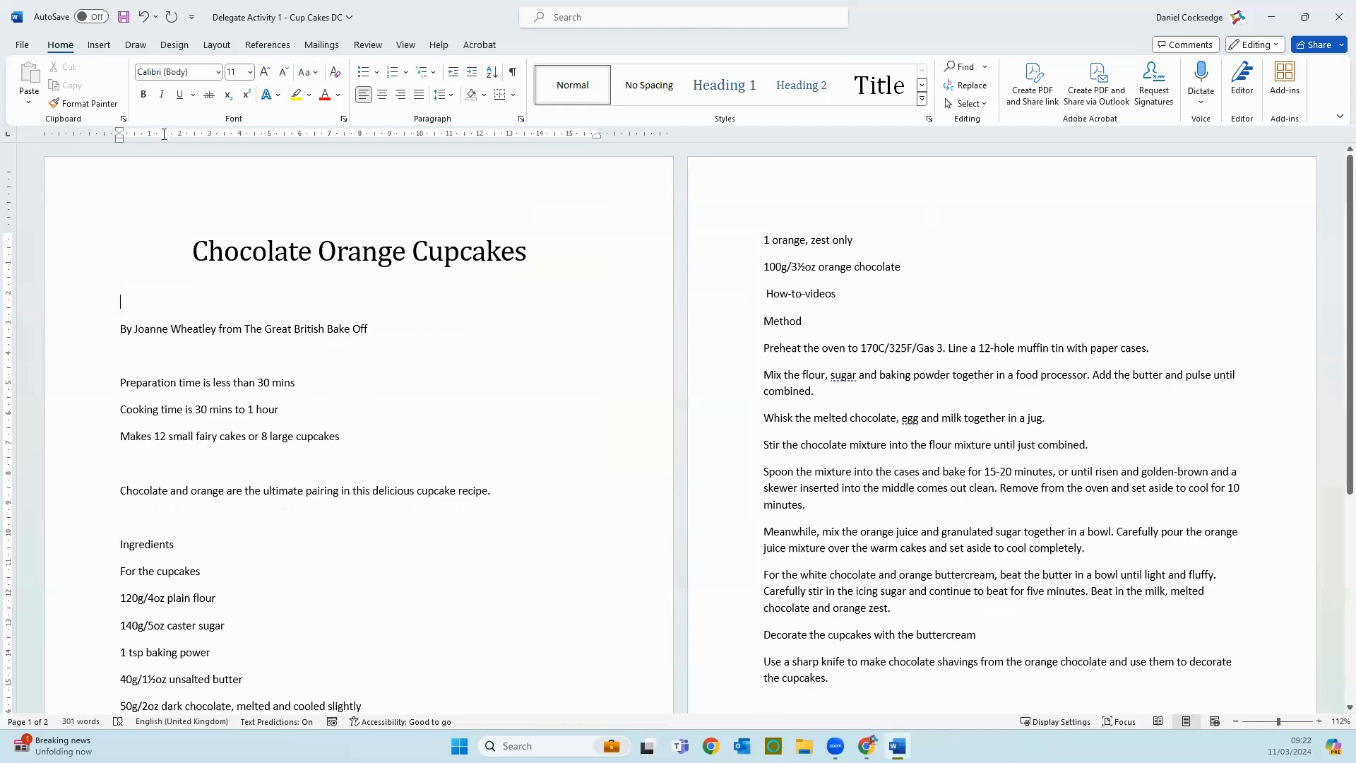
pyautogui.click(97, 46)
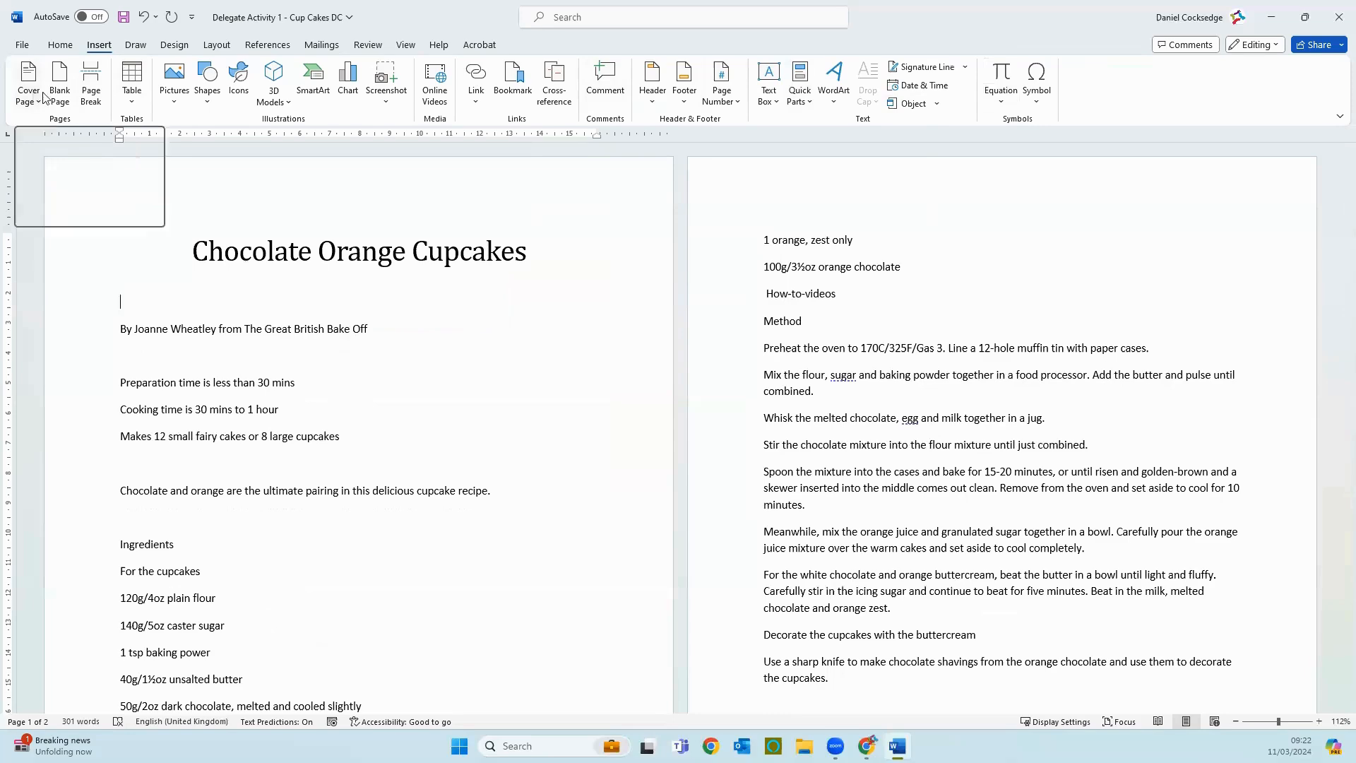
pyautogui.click(170, 110)
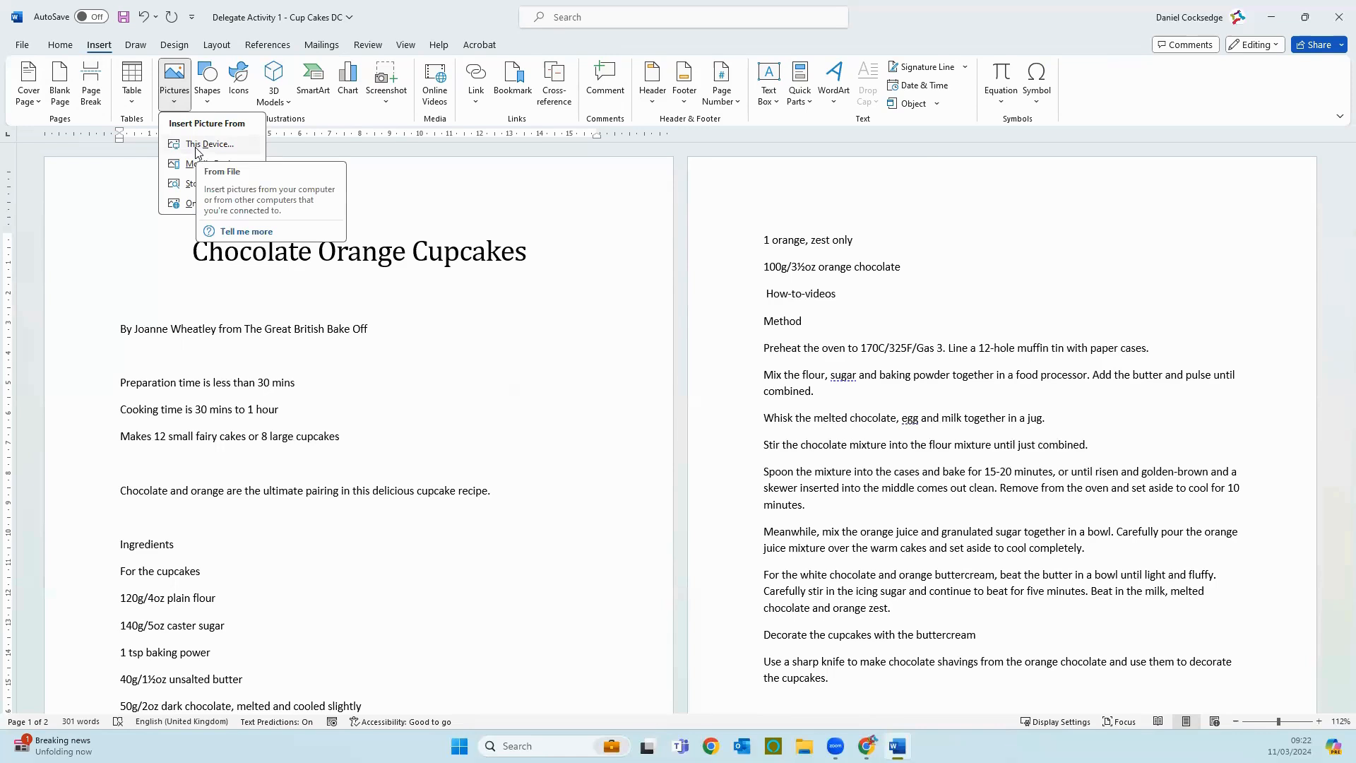
pyautogui.click(496, 180)
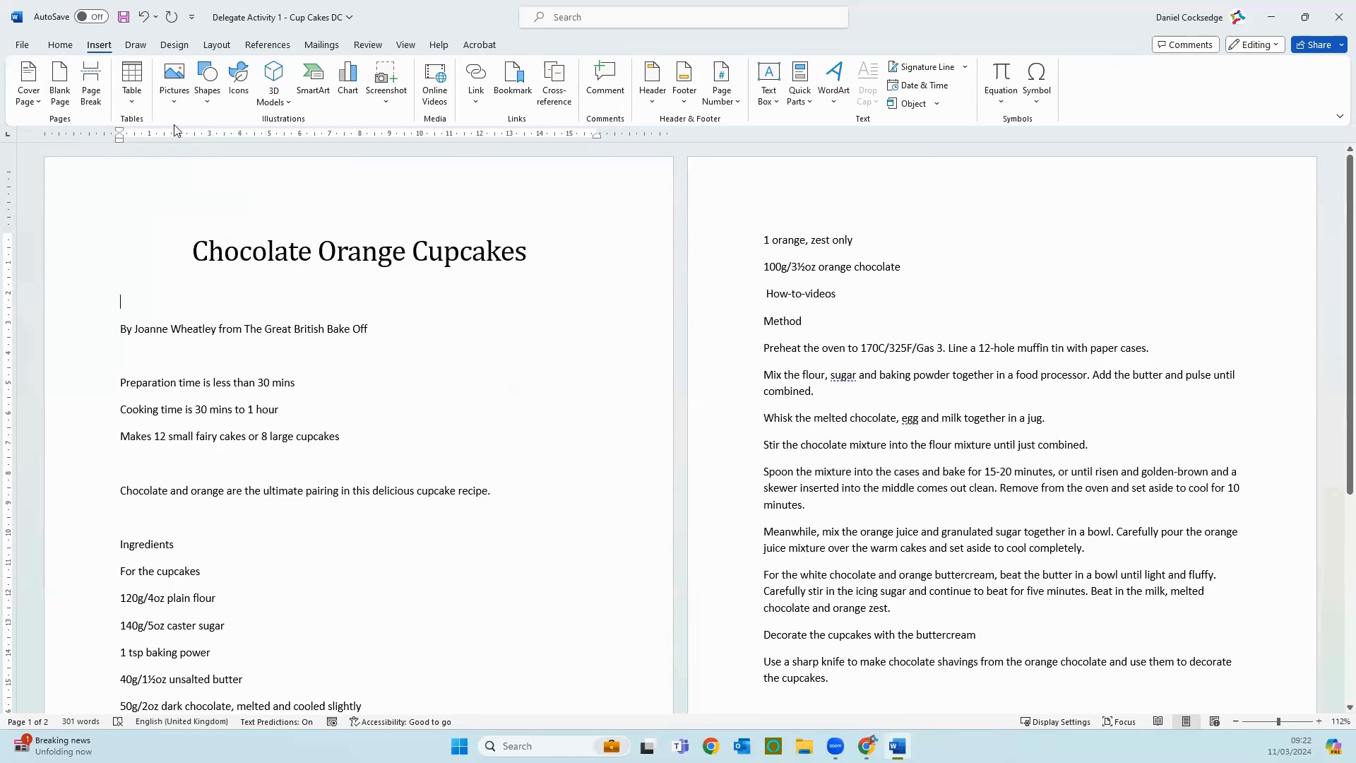
pyautogui.click(174, 83)
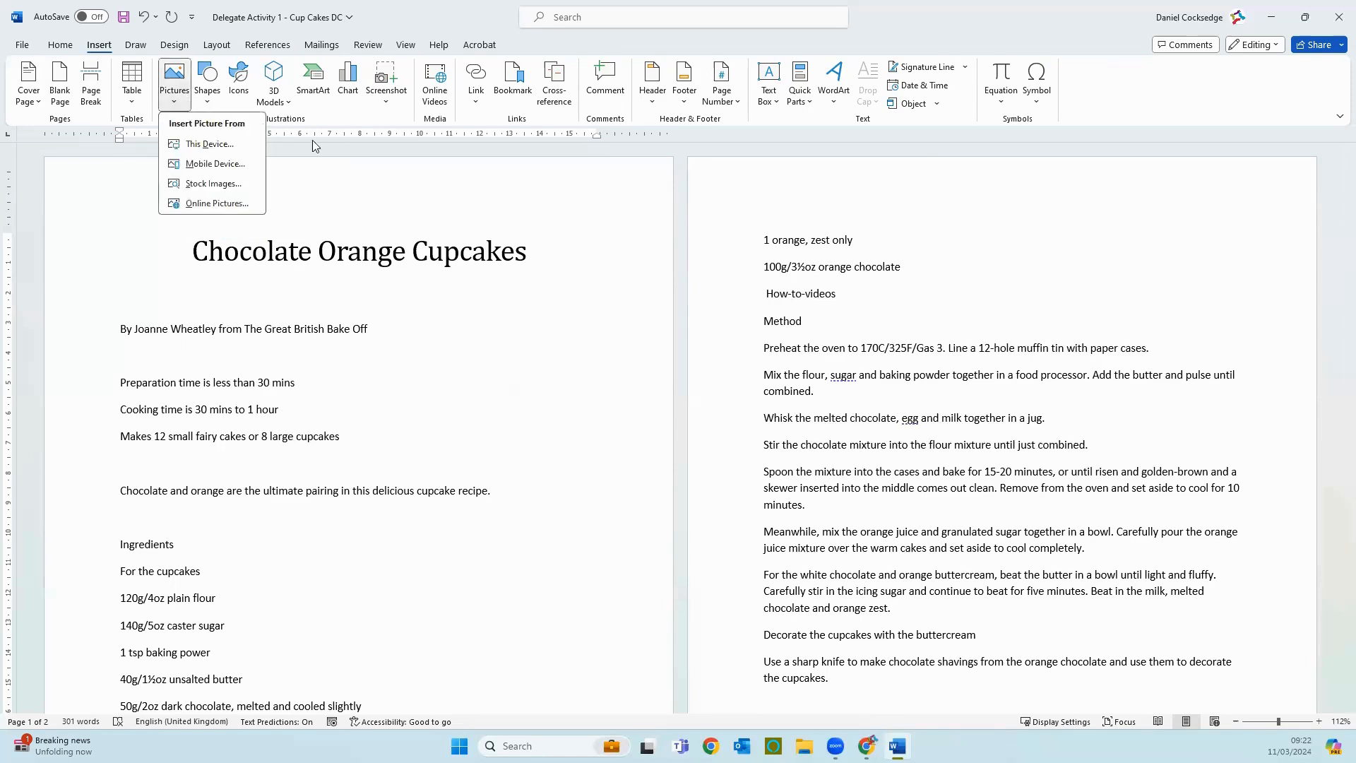
pyautogui.click(214, 185)
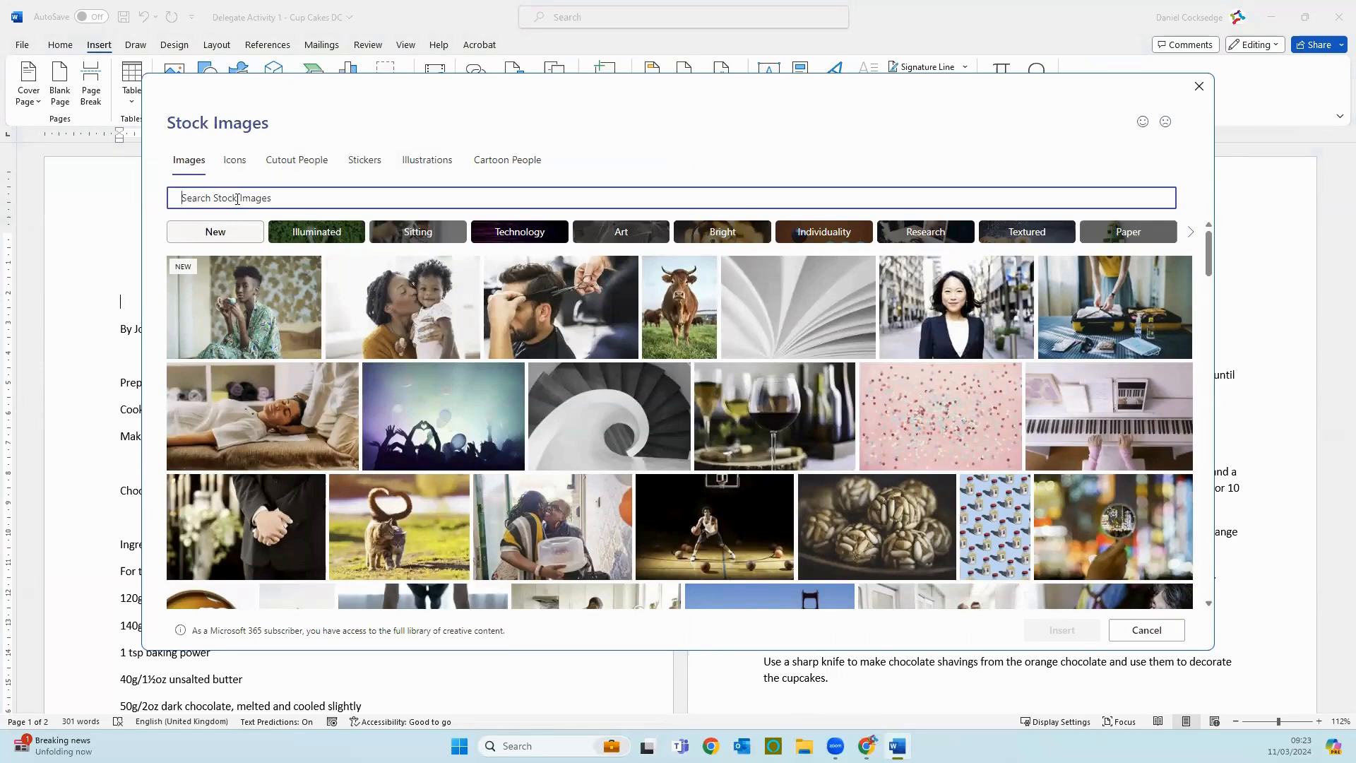
pyautogui.write('cup ca')
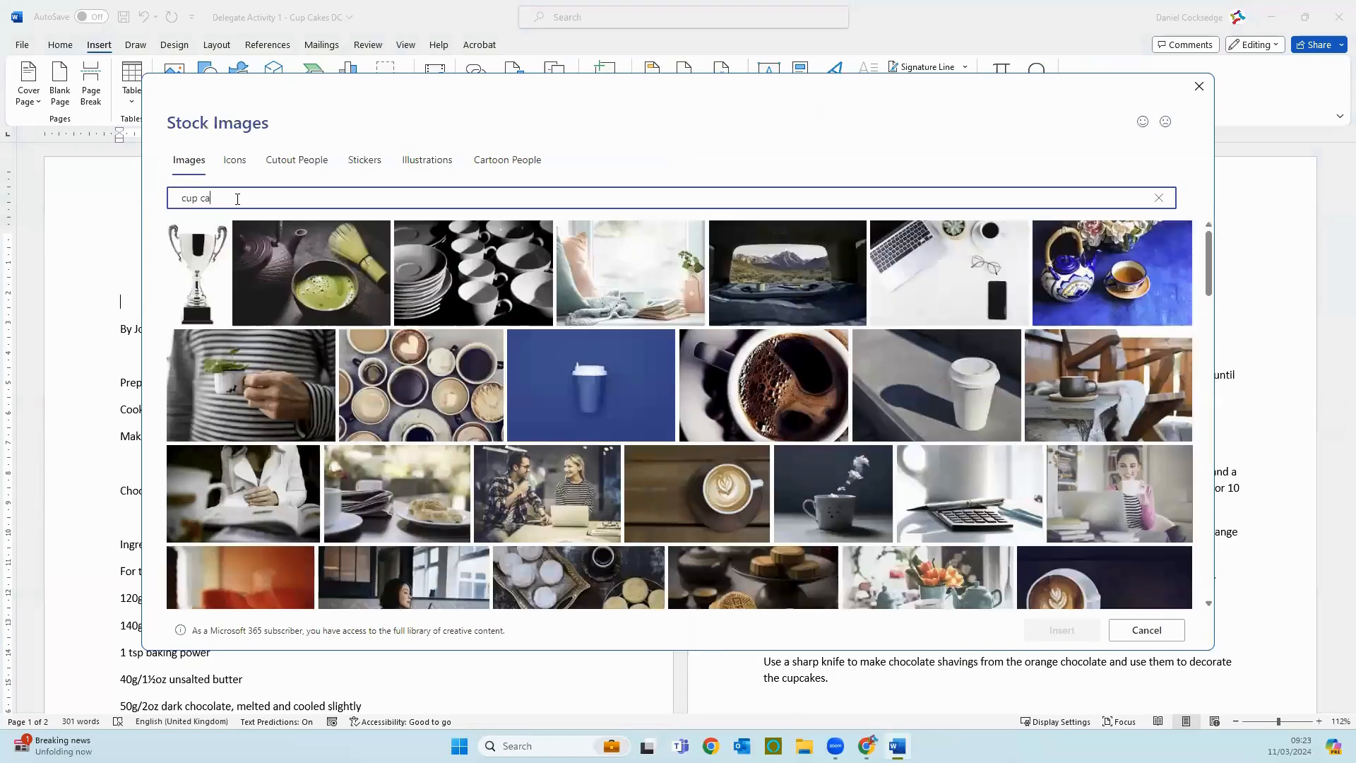
pyautogui.write('ke')
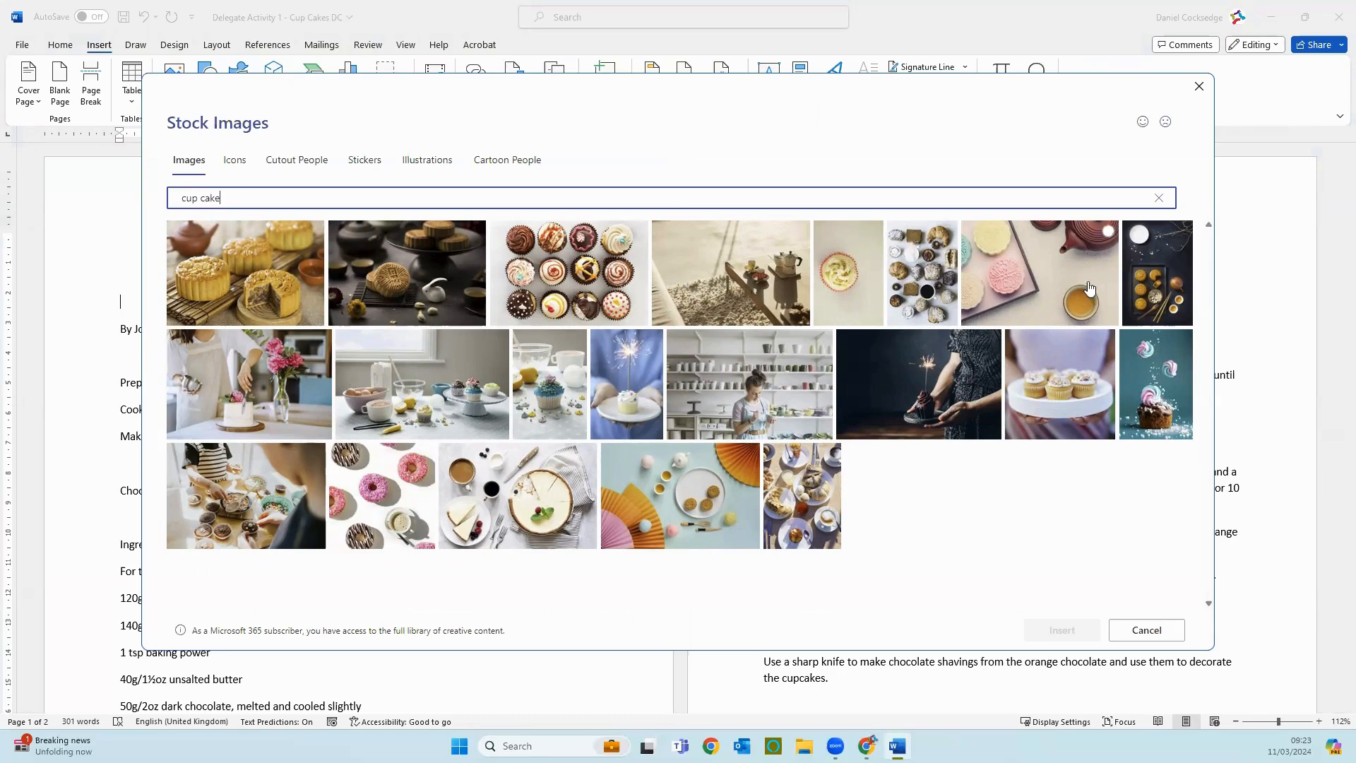
pyautogui.moveTo(888, 413)
pyautogui.click(553, 285)
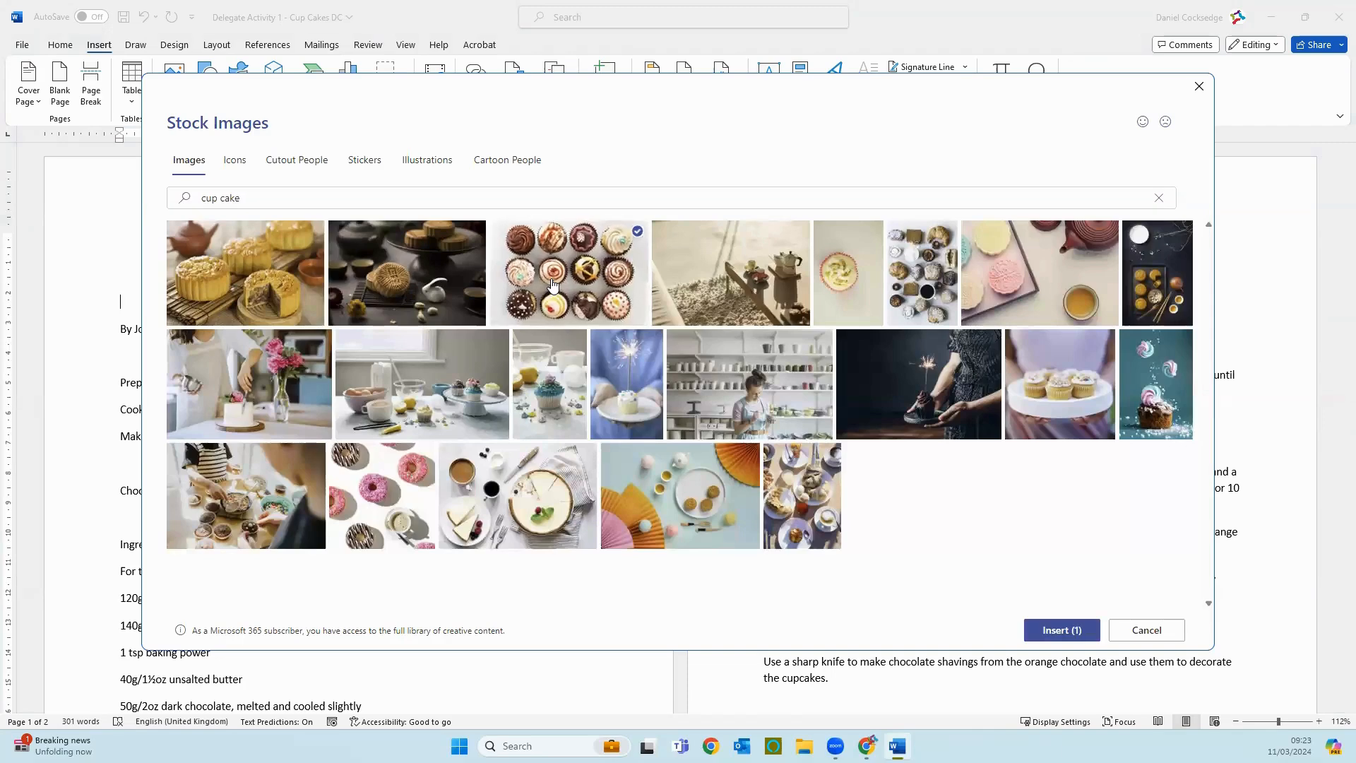
pyautogui.click(1057, 630)
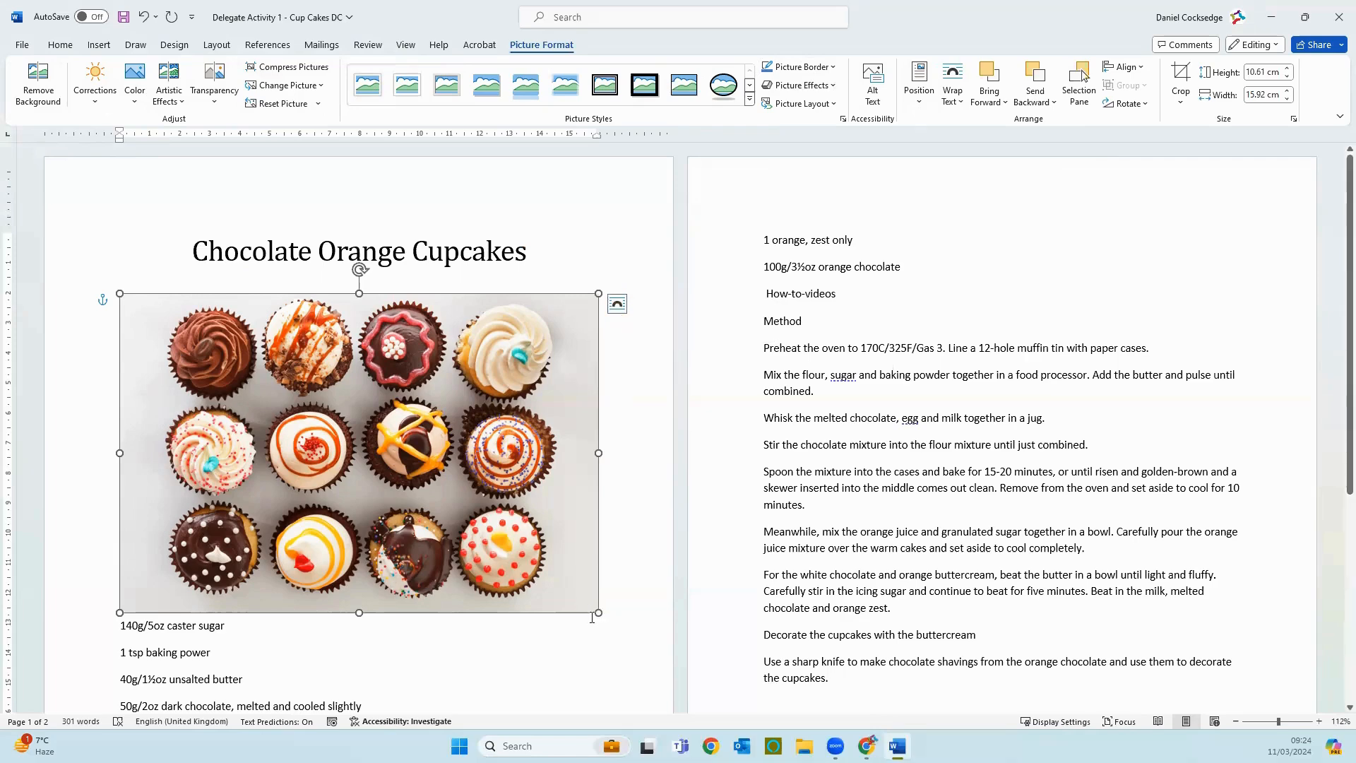
# Step: Shrink the new cupcake picture proportionally to about 9 cm wide and set its text wrapping to Tight
pyautogui.moveTo(599, 612); pyautogui.dragTo(382, 468)
pyautogui.click(400, 304)
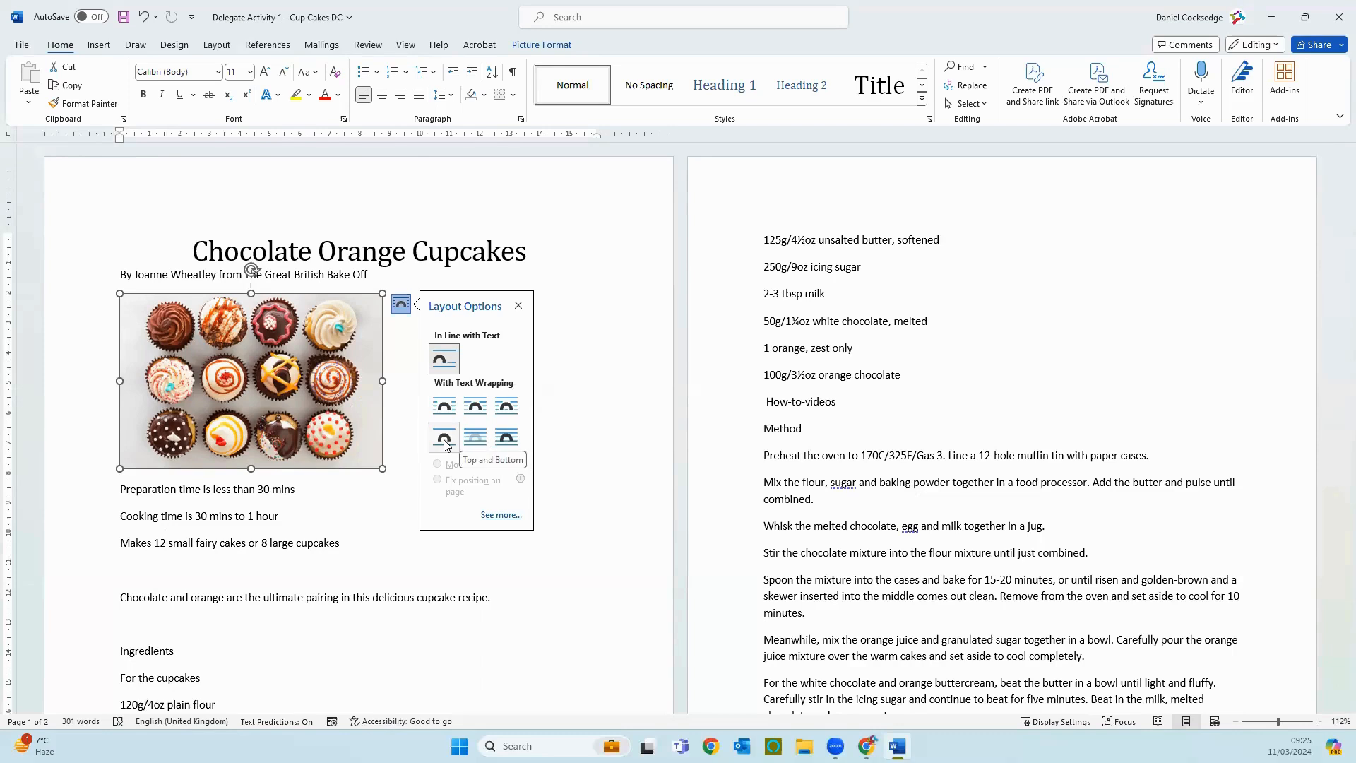
pyautogui.click(474, 416)
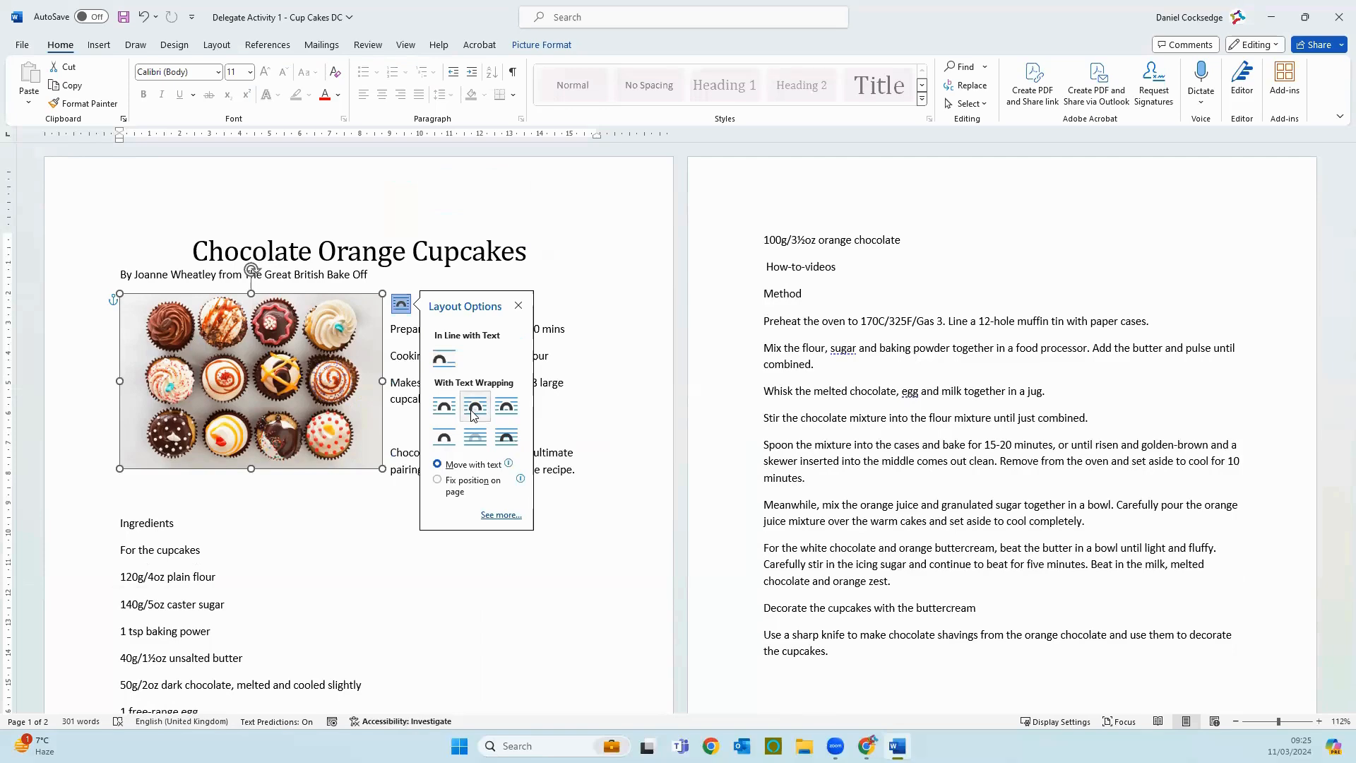
pyautogui.click(661, 387)
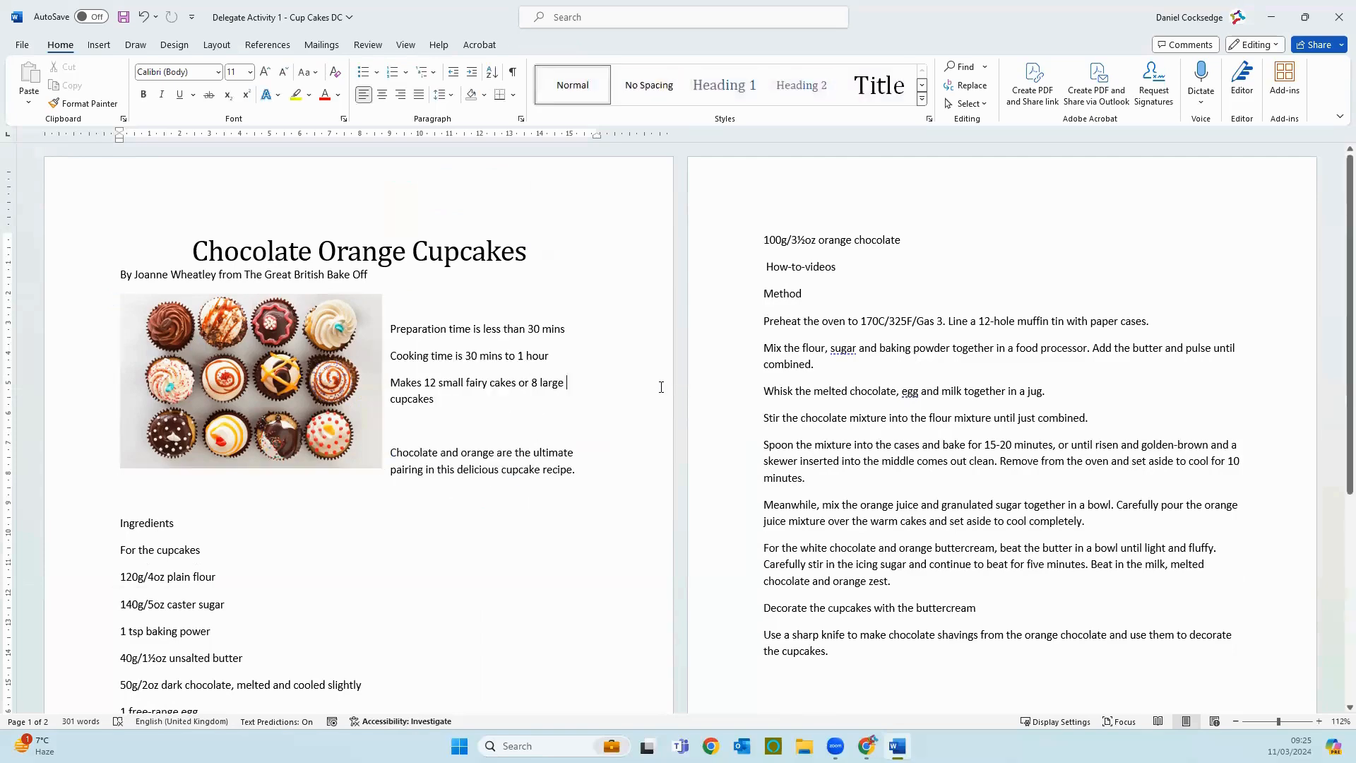
# Step: Move the cupcake picture up to directly beneath the title, level with the byline
pyautogui.moveTo(168, 319)
pyautogui.mouseDown()
pyautogui.moveTo(138, 295)
pyautogui.moveTo(170, 318)
pyautogui.moveTo(212, 395)
pyautogui.moveTo(265, 558)
pyautogui.moveTo(382, 579)
pyautogui.moveTo(487, 436)
pyautogui.moveTo(275, 332)
pyautogui.moveTo(163, 343)
pyautogui.moveTo(167, 300)
pyautogui.mouseUp()
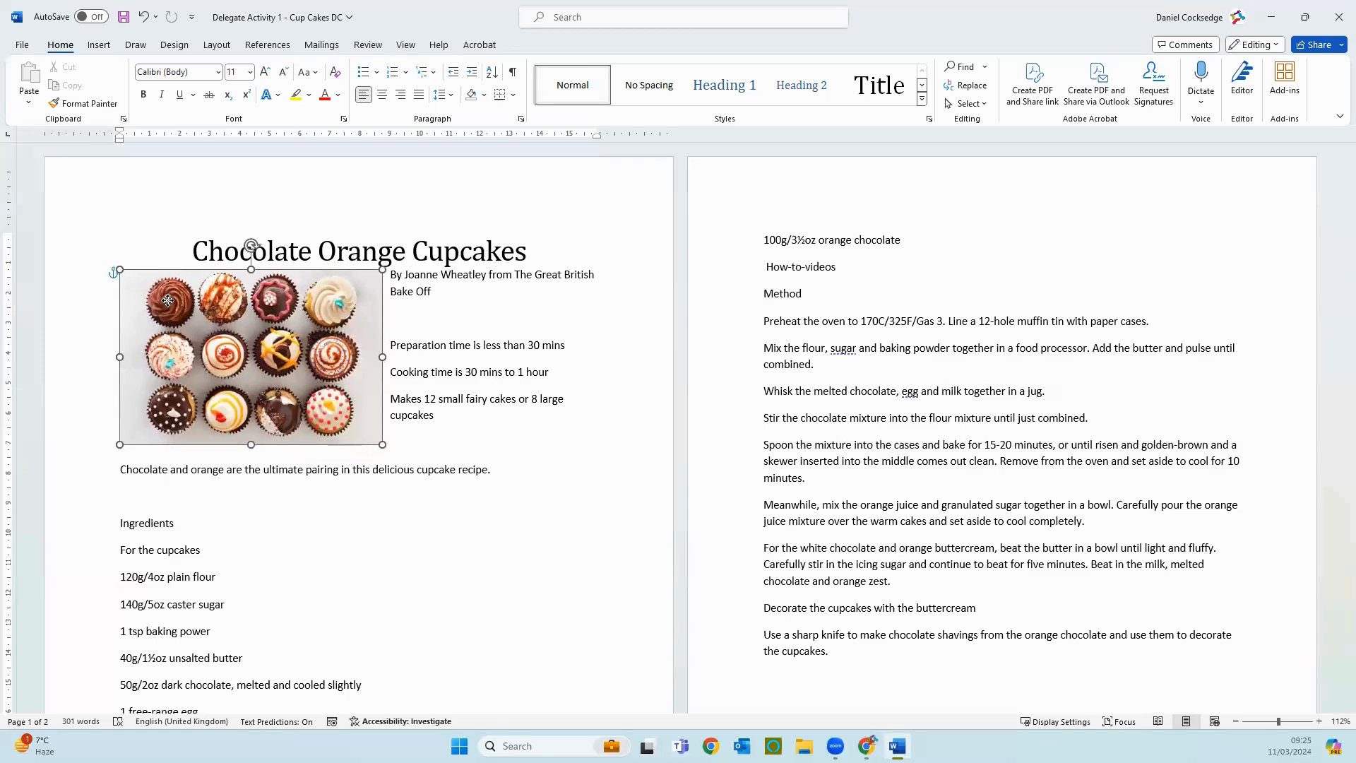
pyautogui.click(531, 397)
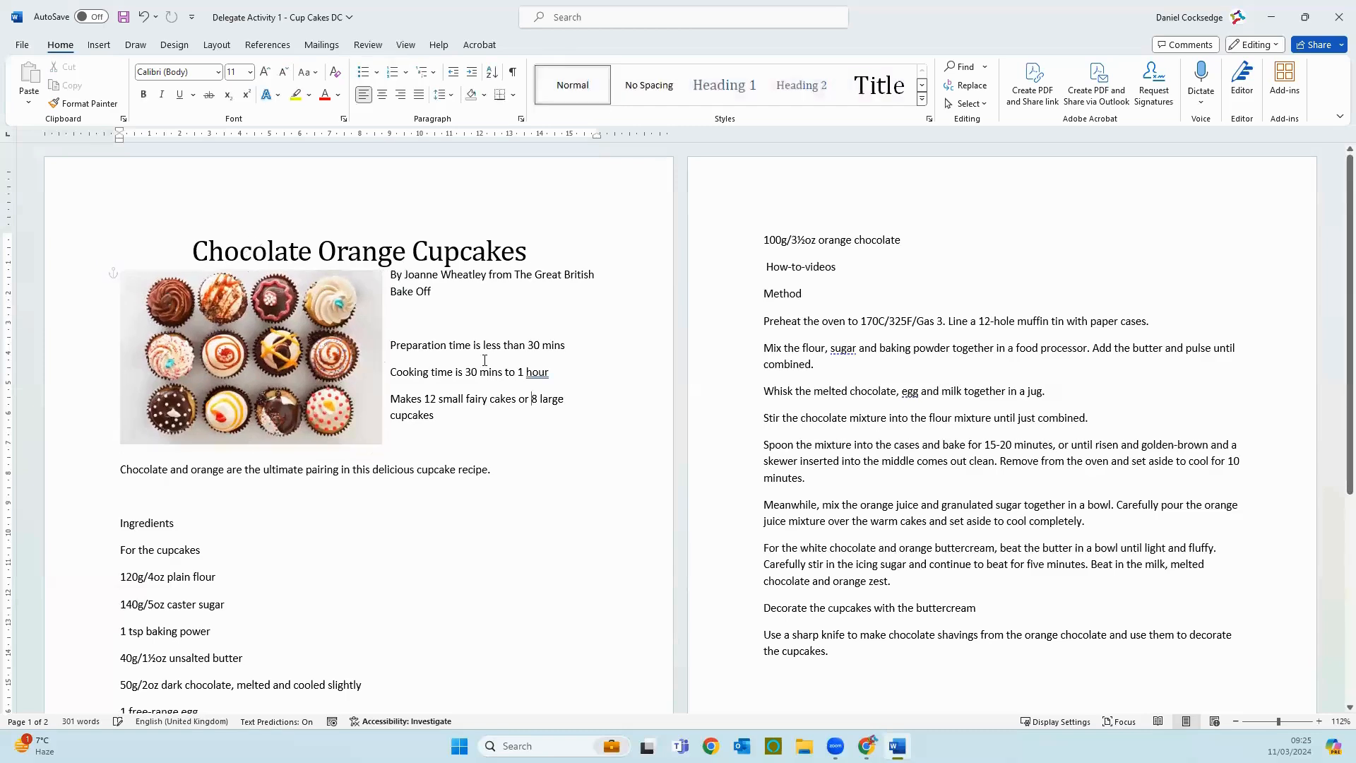
# Step: Delete the empty line below the byline and resize the cupcake picture proportionally to about 9 cm wide
pyautogui.click(429, 314)
pyautogui.press('Delete')
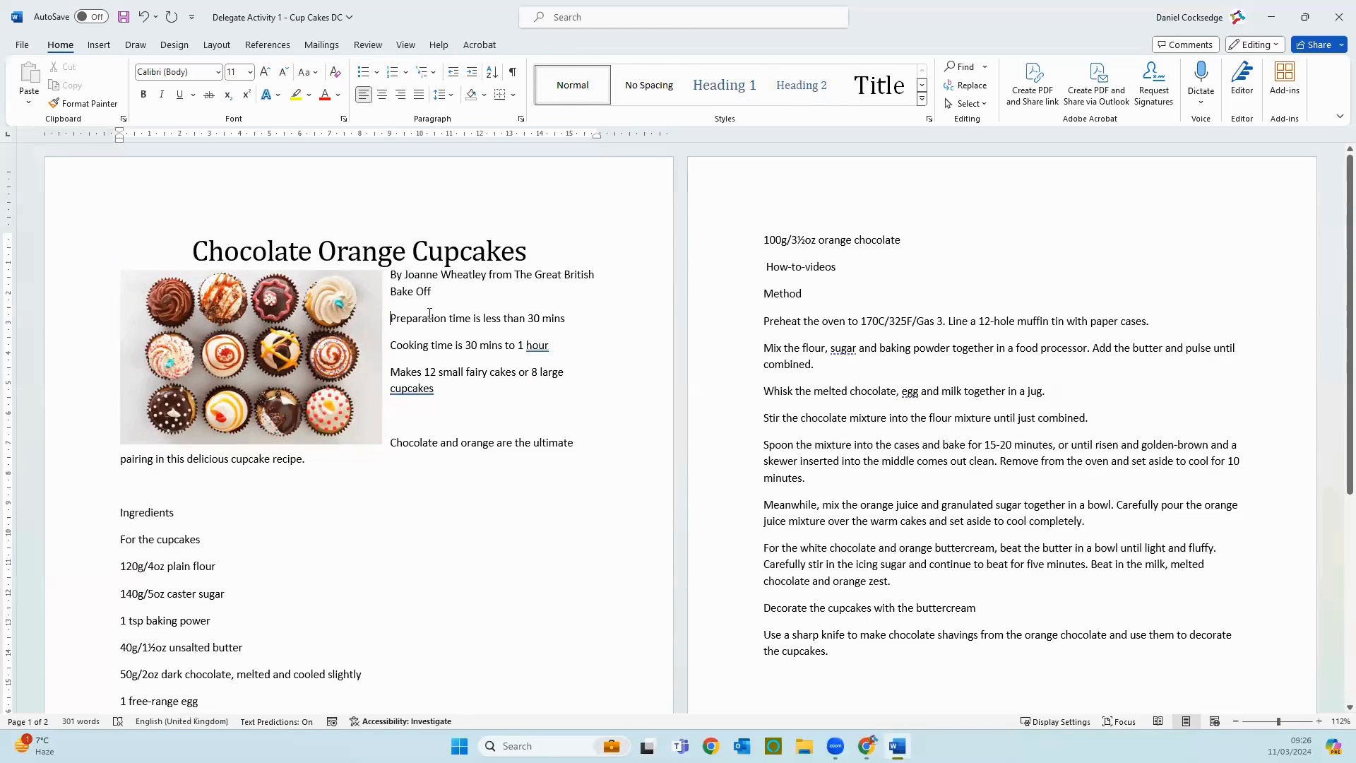
pyautogui.click(369, 432)
pyautogui.moveTo(387, 449); pyautogui.dragTo(436, 500)
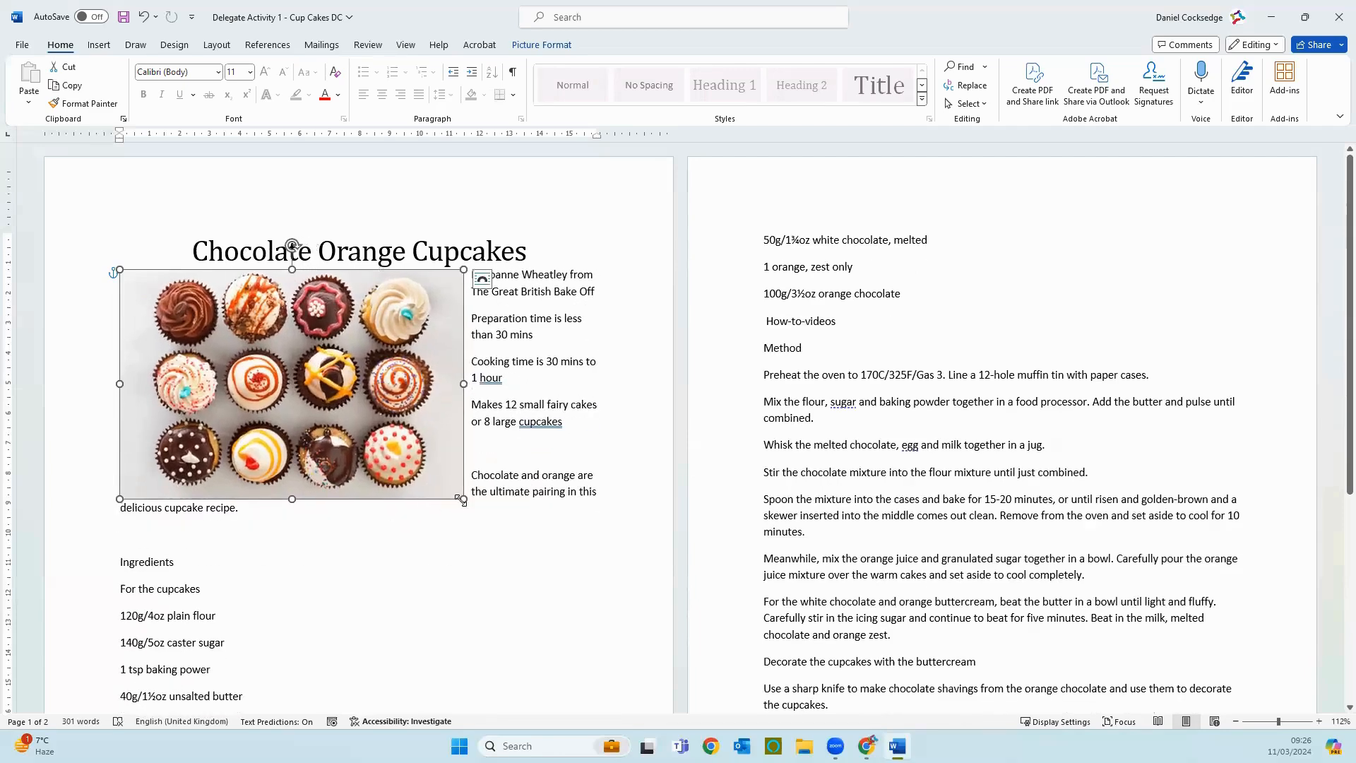
pyautogui.moveTo(429, 484); pyautogui.dragTo(367, 454)
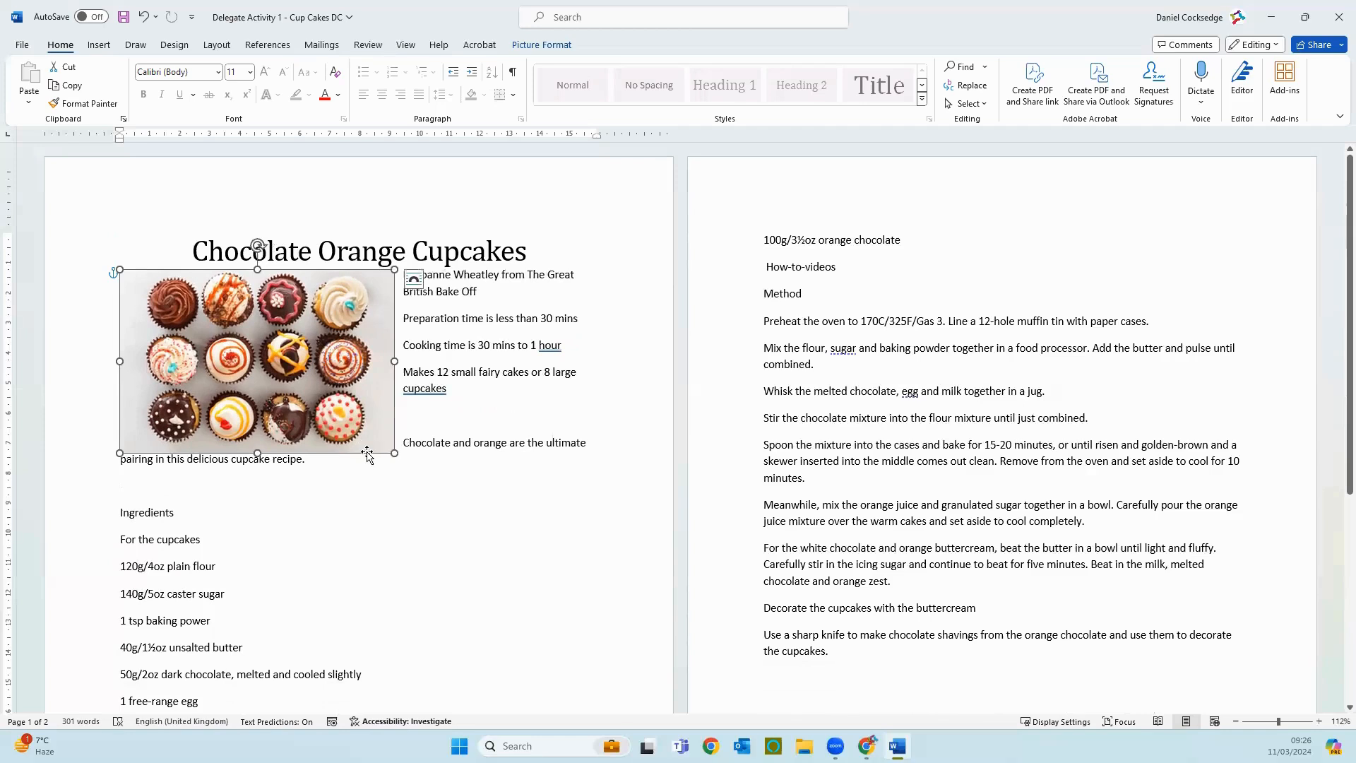
# Step: Add an empty line beneath the title and shrink the cupcake picture proportionally to about 7 cm wide
pyautogui.click(593, 235)
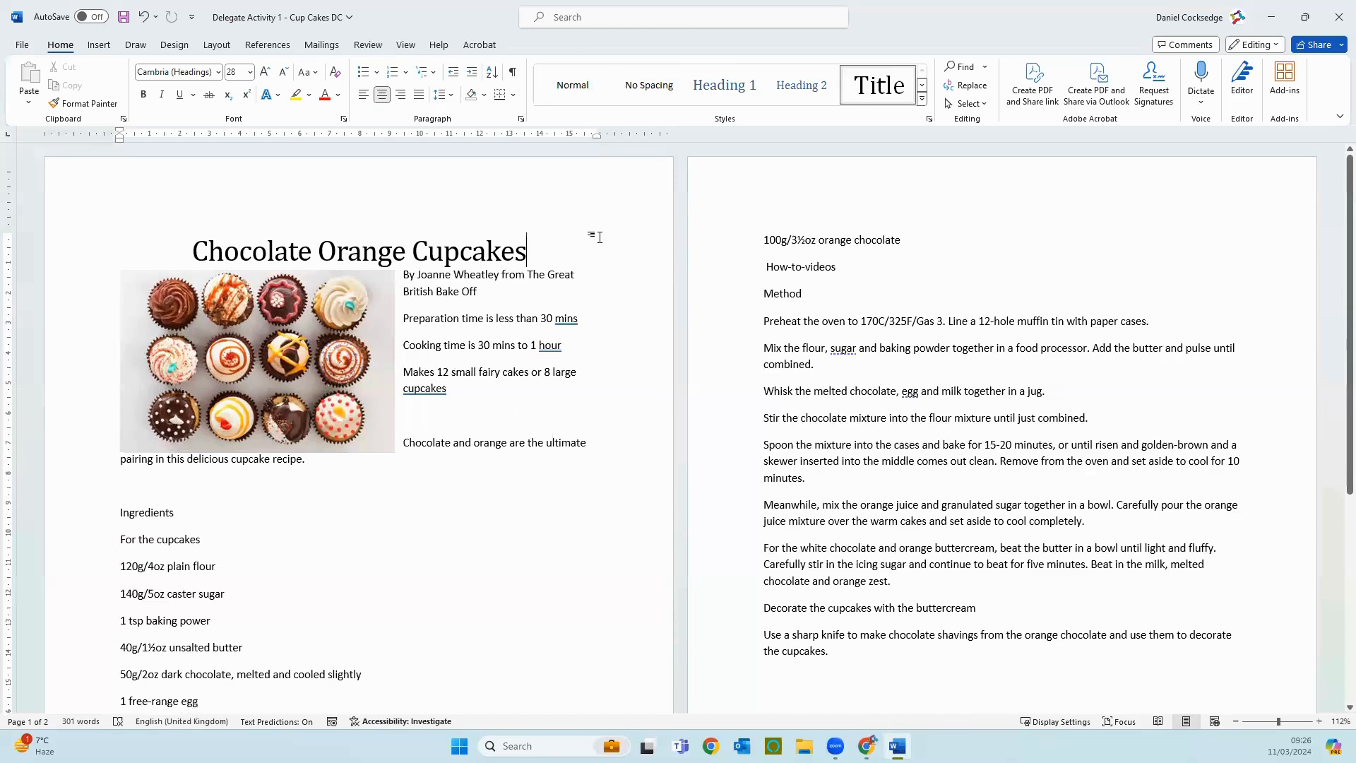
pyautogui.press('Return')
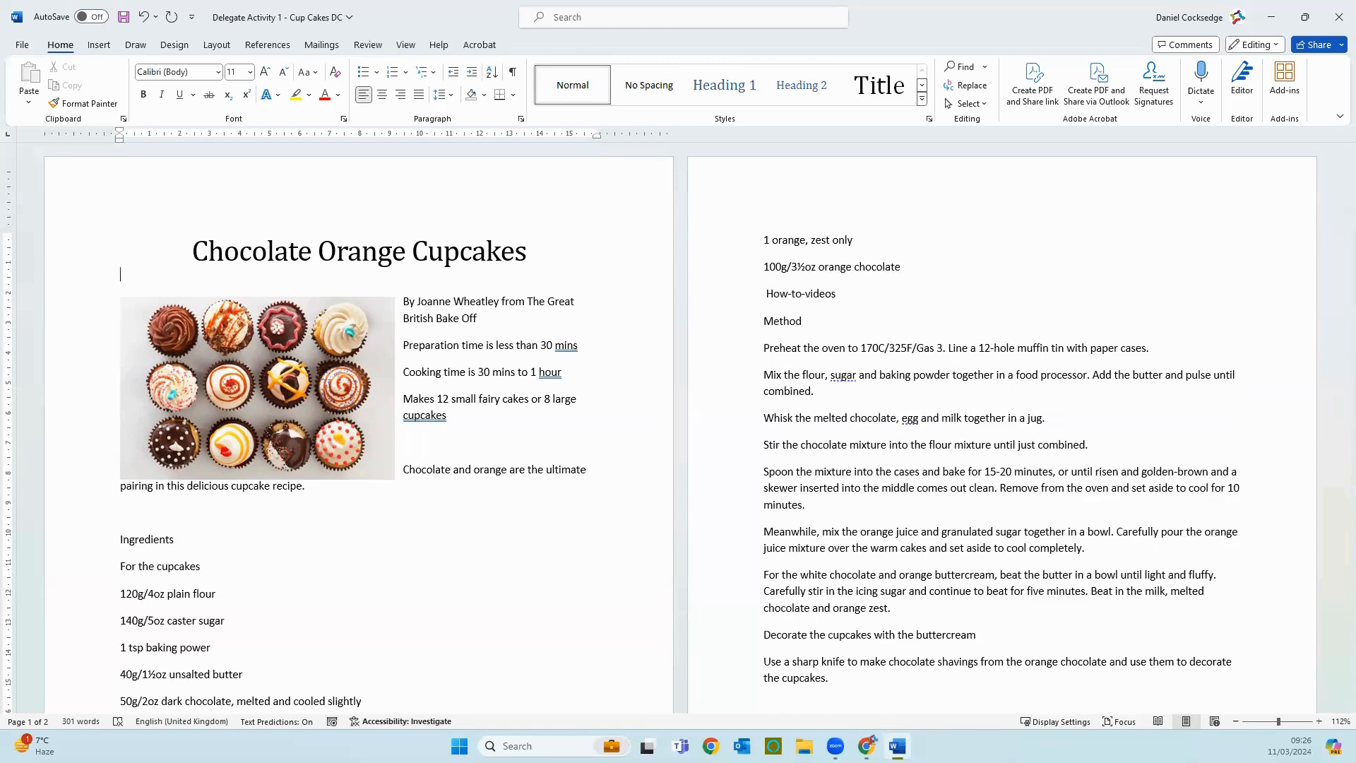
pyautogui.click(348, 388)
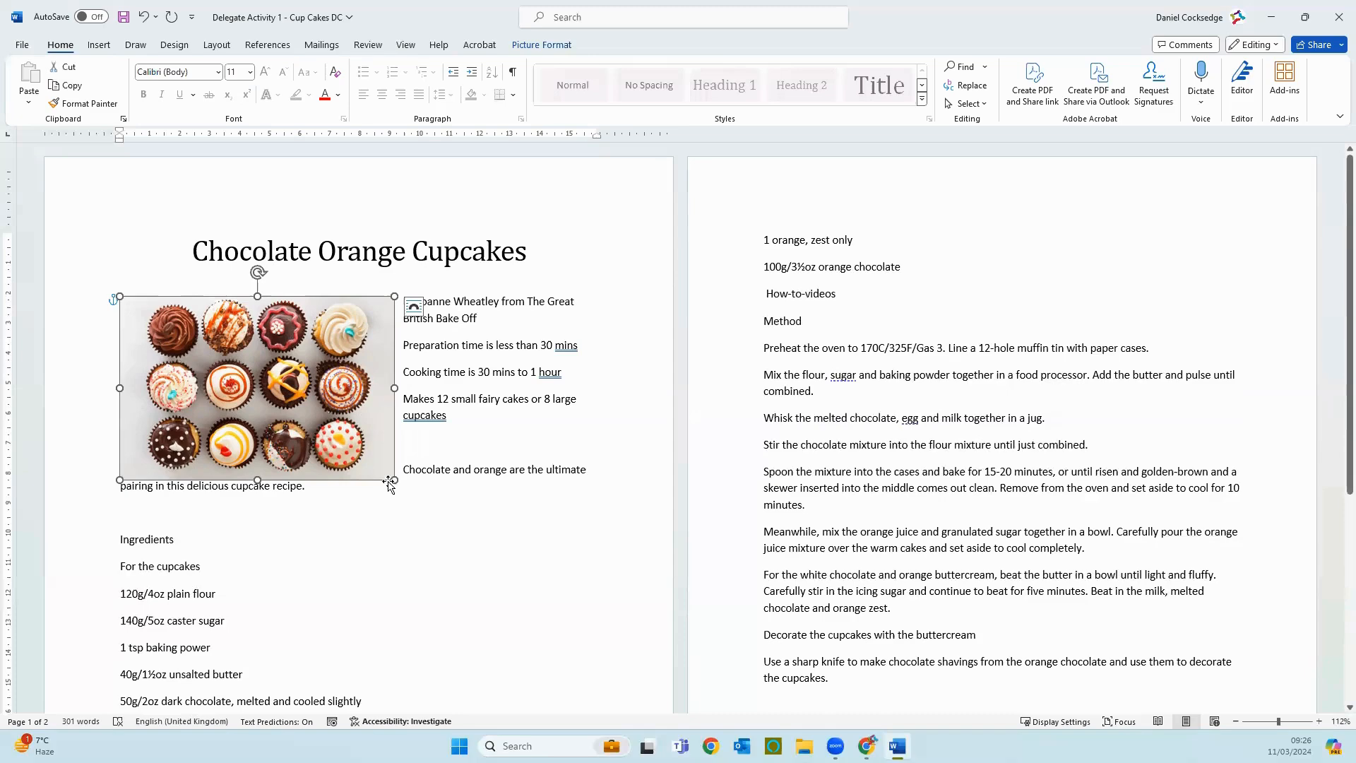
pyautogui.moveTo(394, 481); pyautogui.dragTo(329, 424)
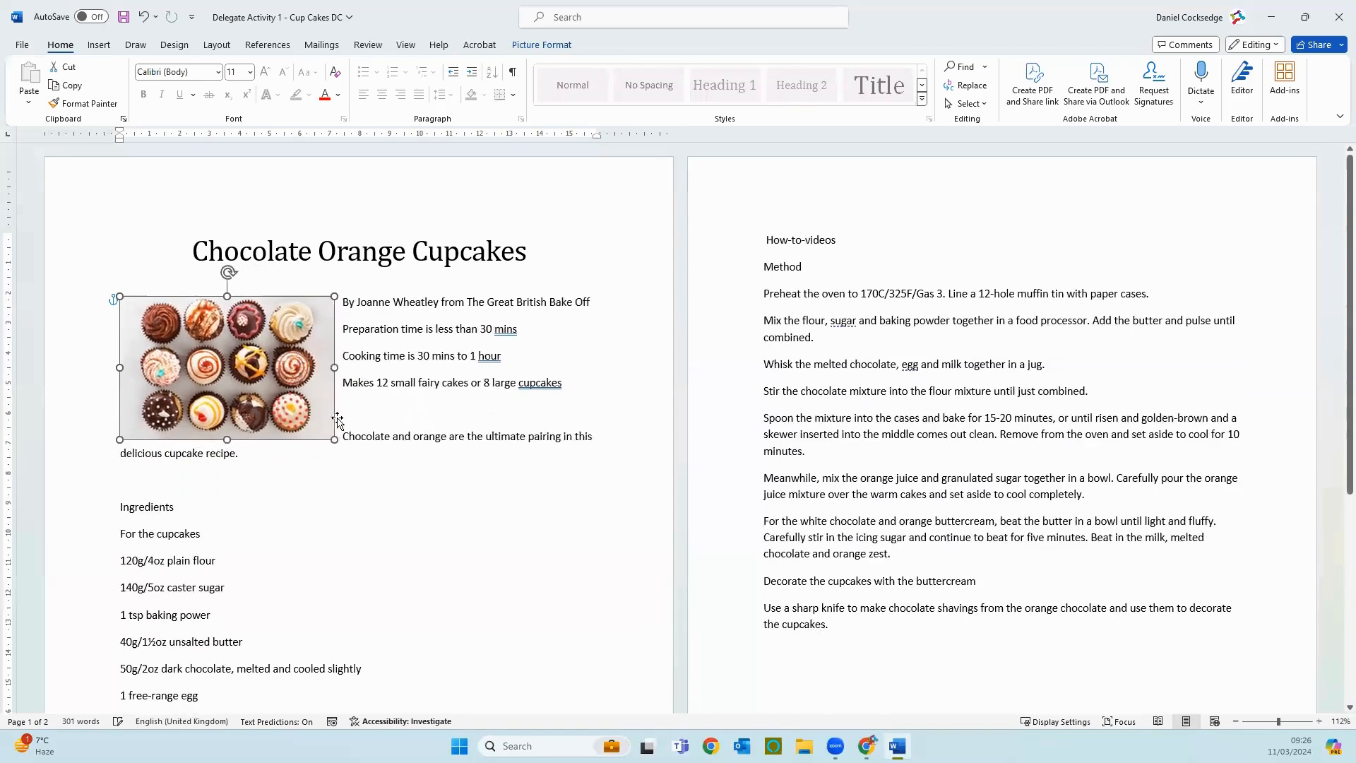
# Step: Insert an empty line above "Preparation time is less than 30 mins" and show the paragraph marks
pyautogui.click(344, 329)
pyautogui.press('Return')
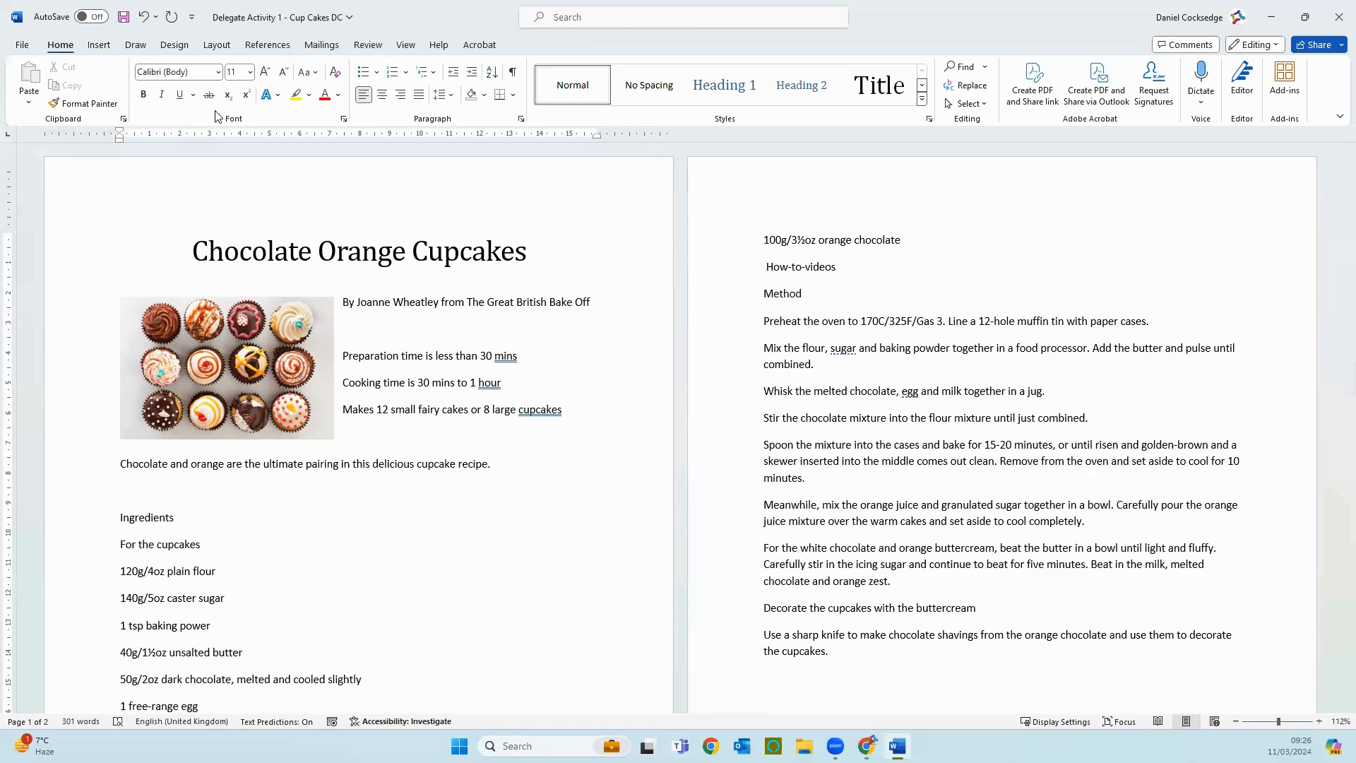
pyautogui.click(513, 73)
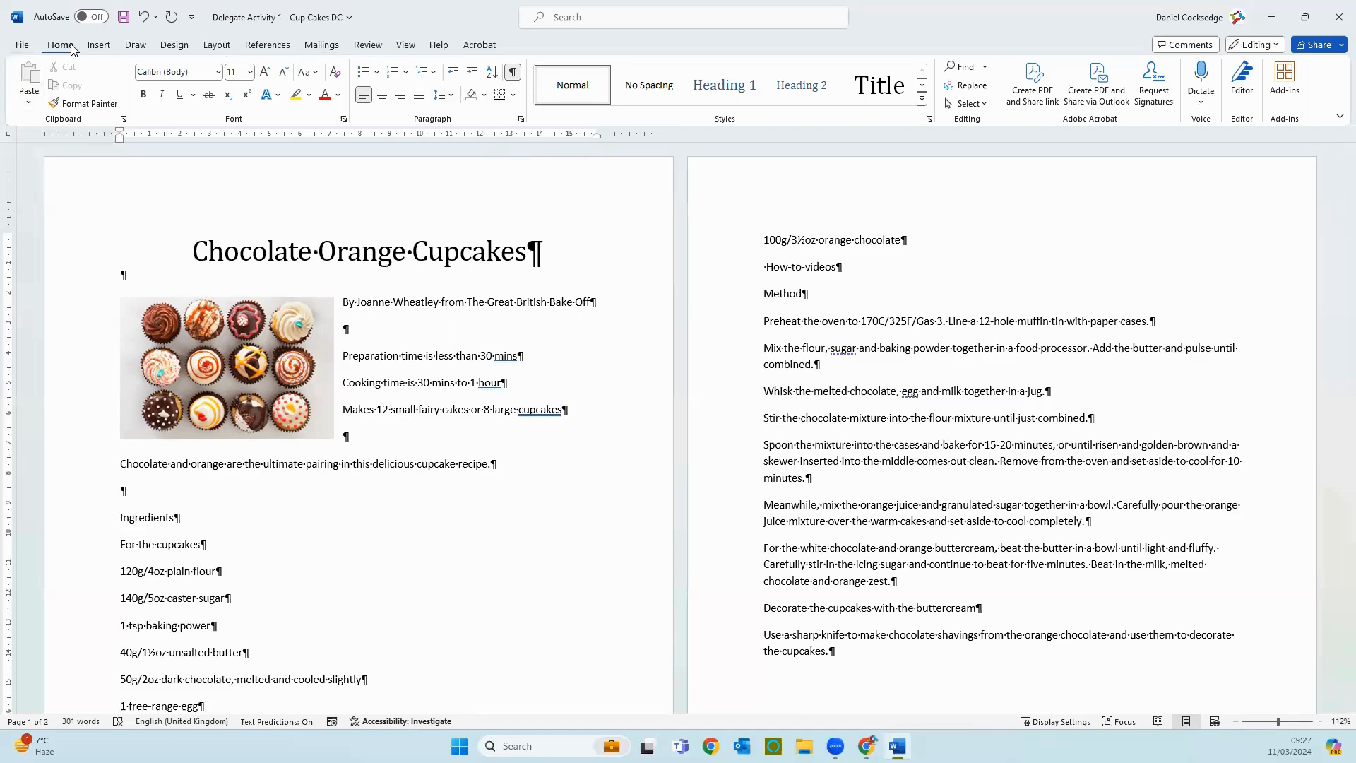
# Step: Apply tick bullets to the three lines on preparation time, cooking time and number of cakes, and hide the paragraph marks
pyautogui.moveTo(584, 407); pyautogui.dragTo(344, 359)
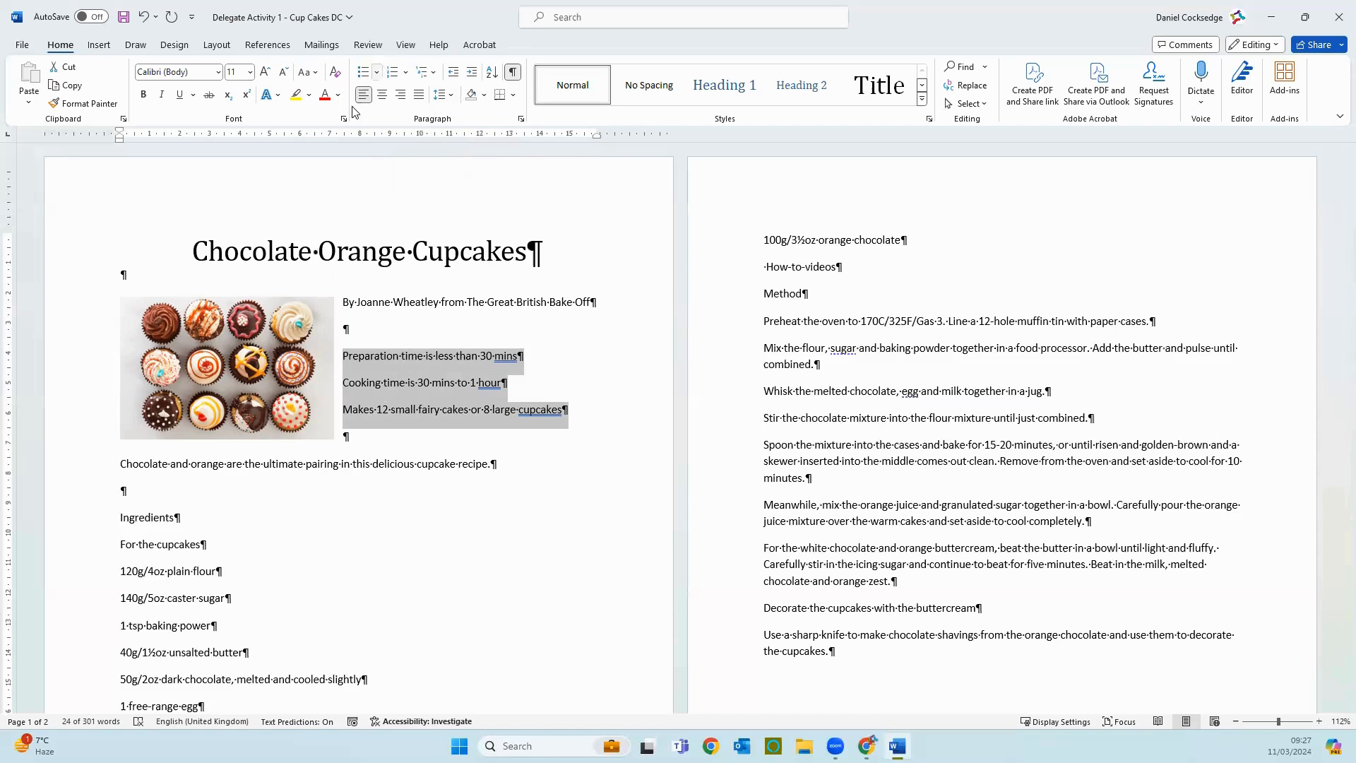
pyautogui.click(377, 73)
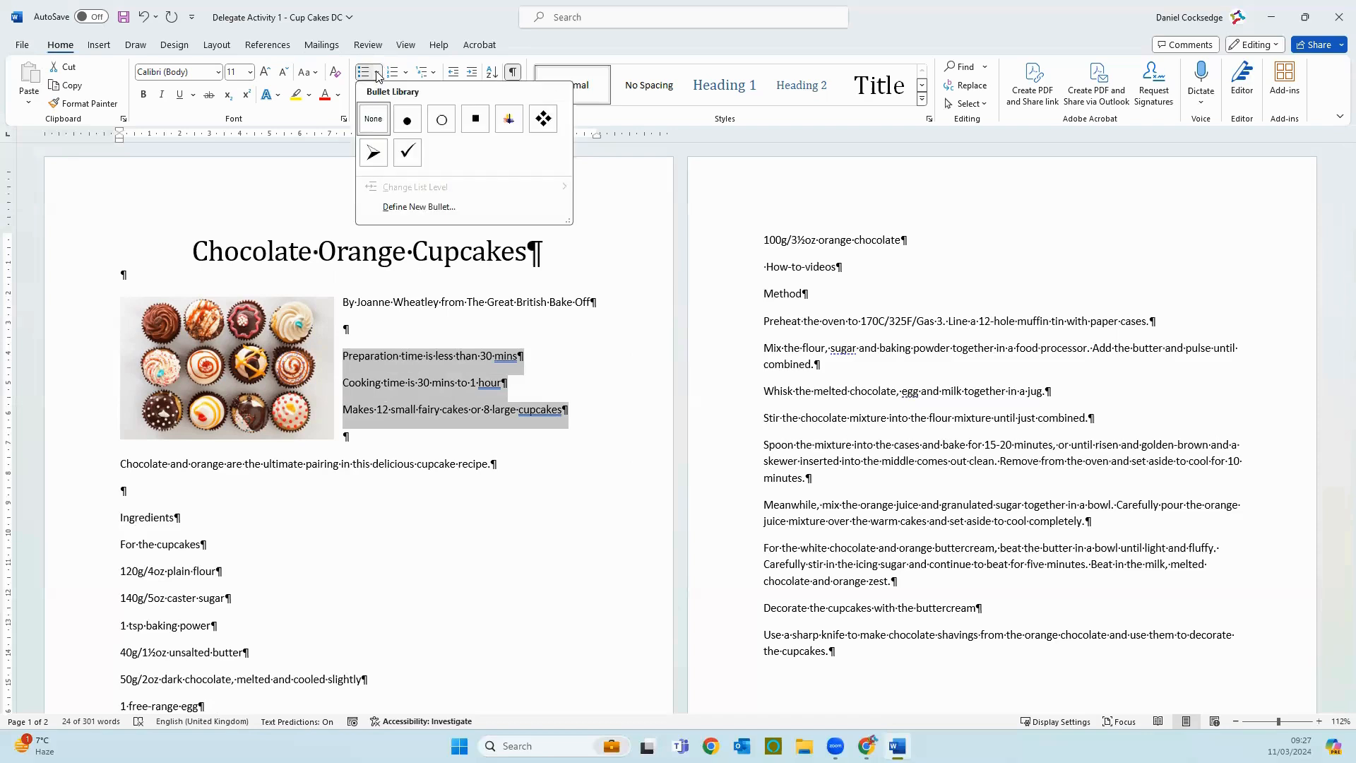
pyautogui.click(402, 160)
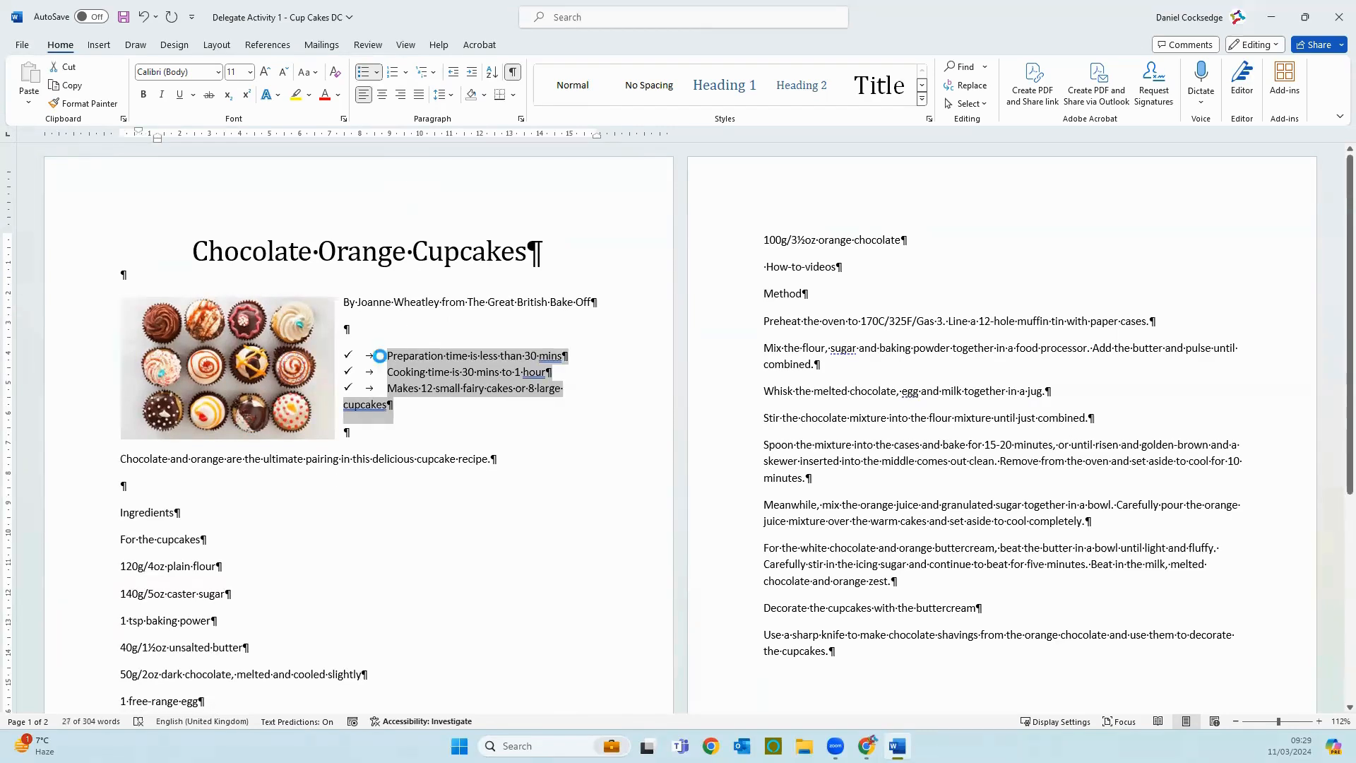
pyautogui.click(513, 72)
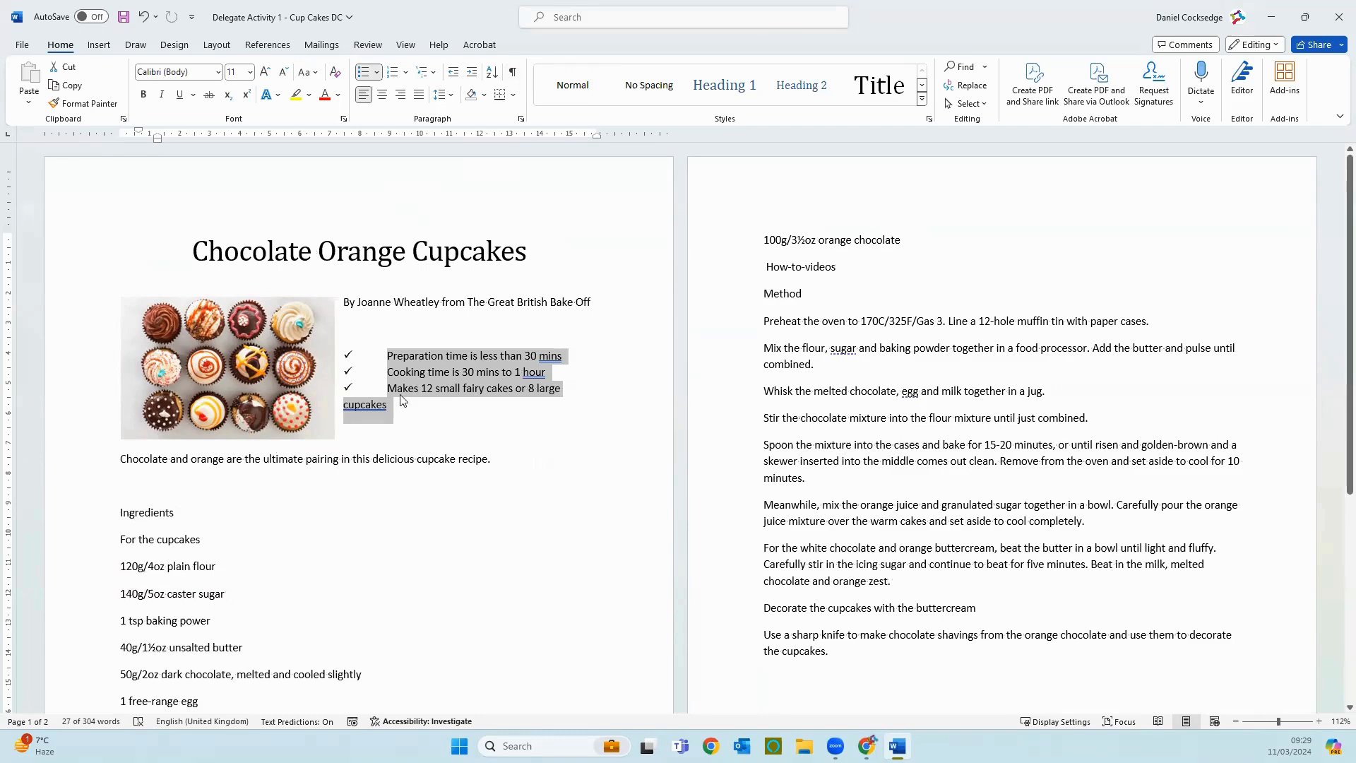
# Step: Delete the empty line above "Ingredients" and the "How-to-videos" line above "Method"
pyautogui.click(545, 375)
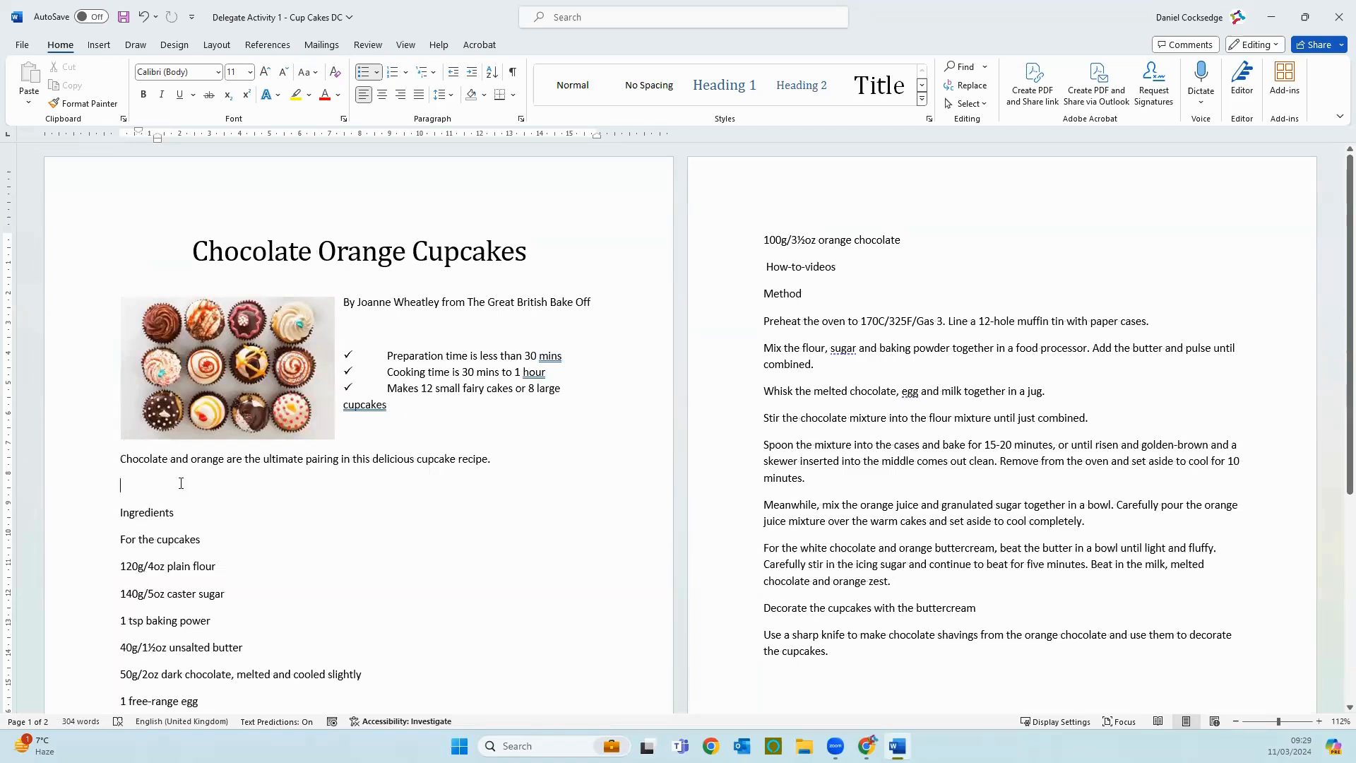
pyautogui.press('Delete')
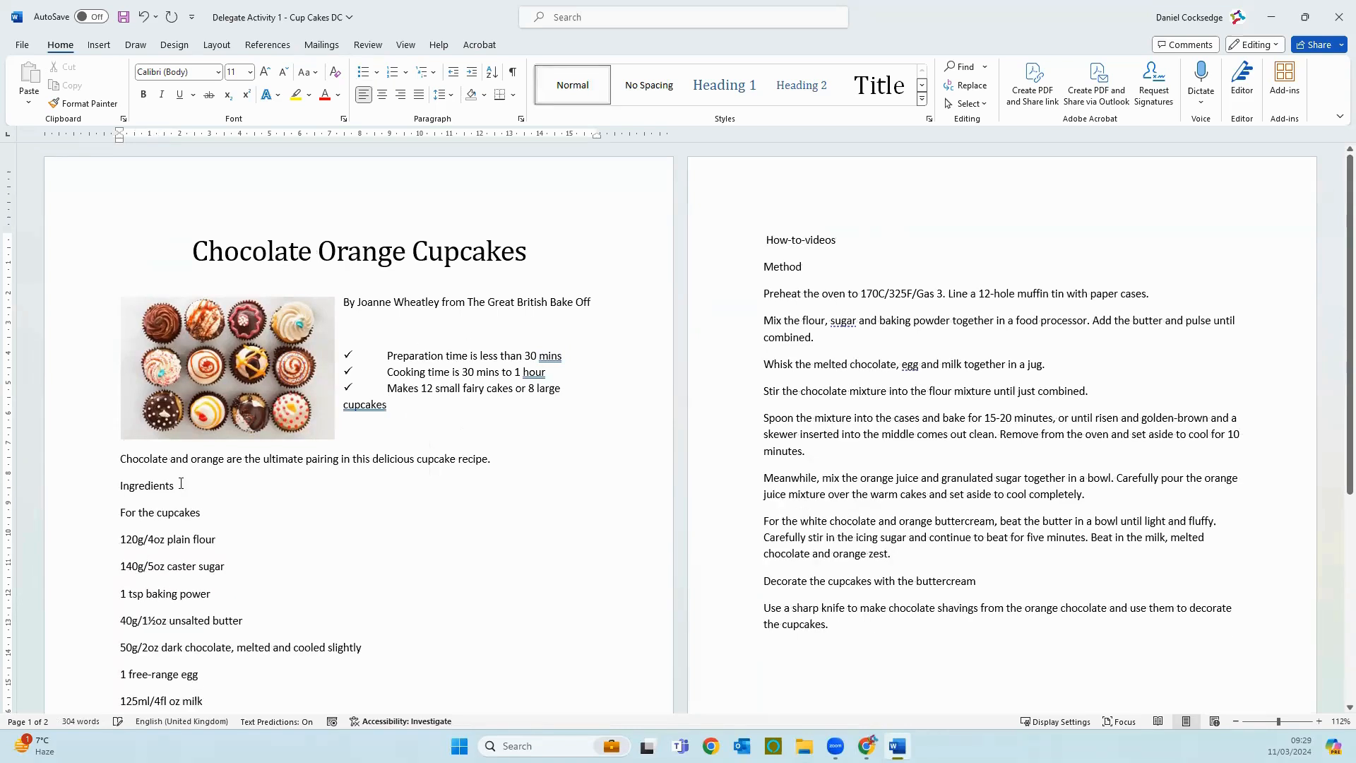
pyautogui.scroll(-3, 223, 535)
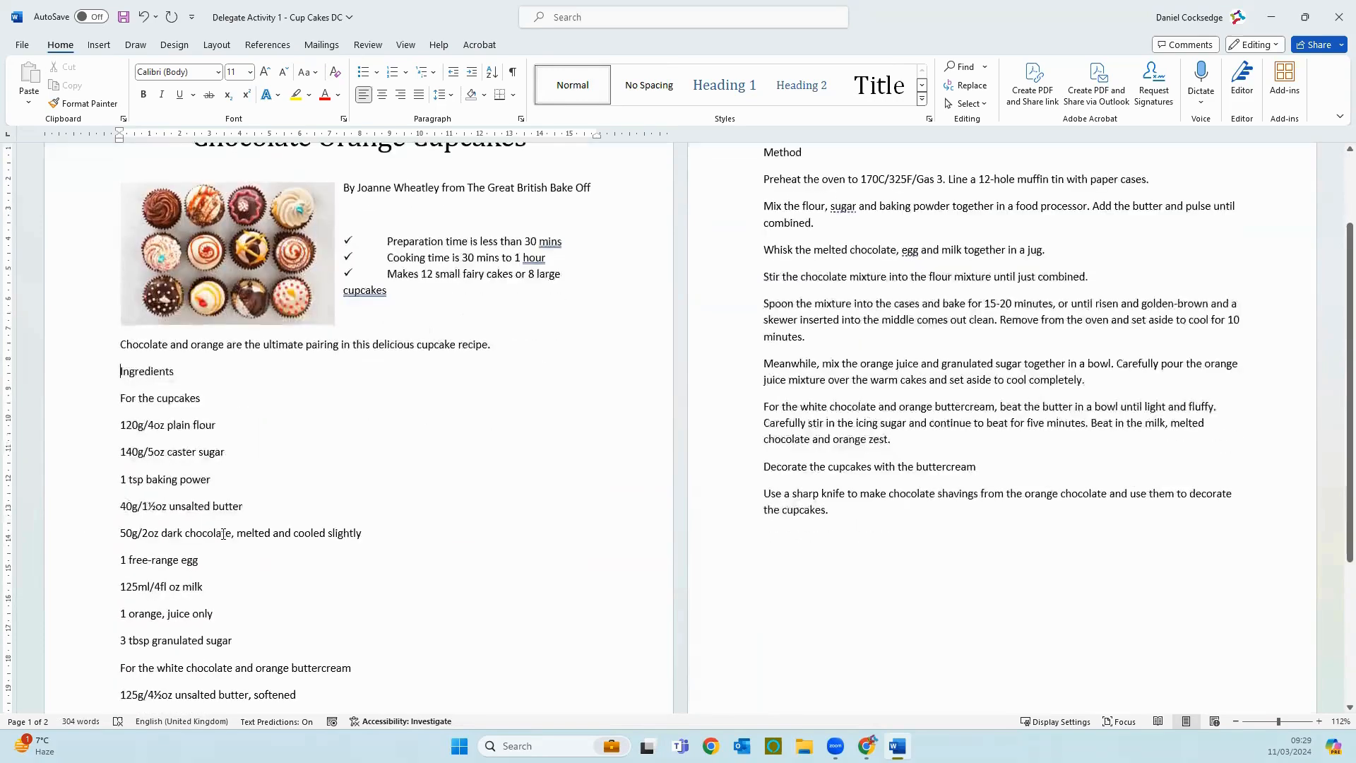
pyautogui.scroll(-6, 224, 535)
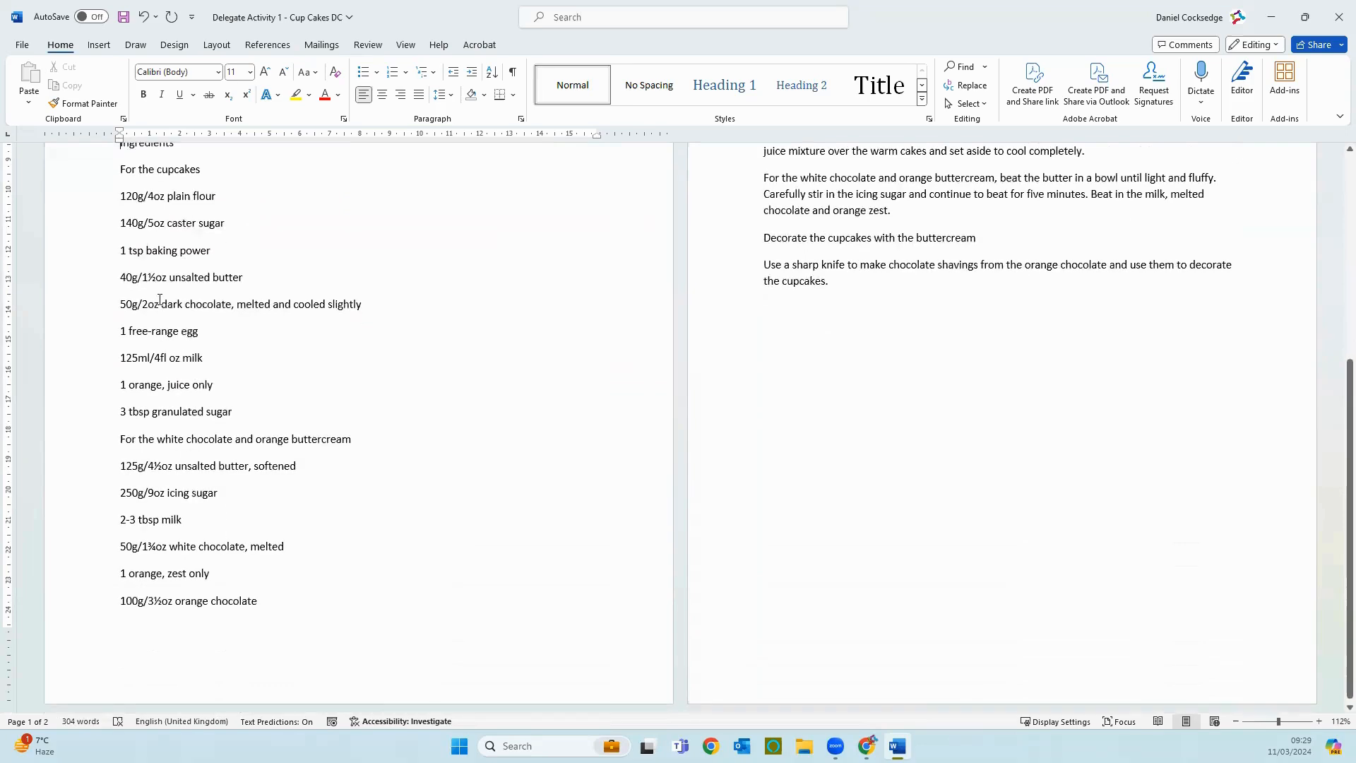
pyautogui.scroll(9, 420, 676)
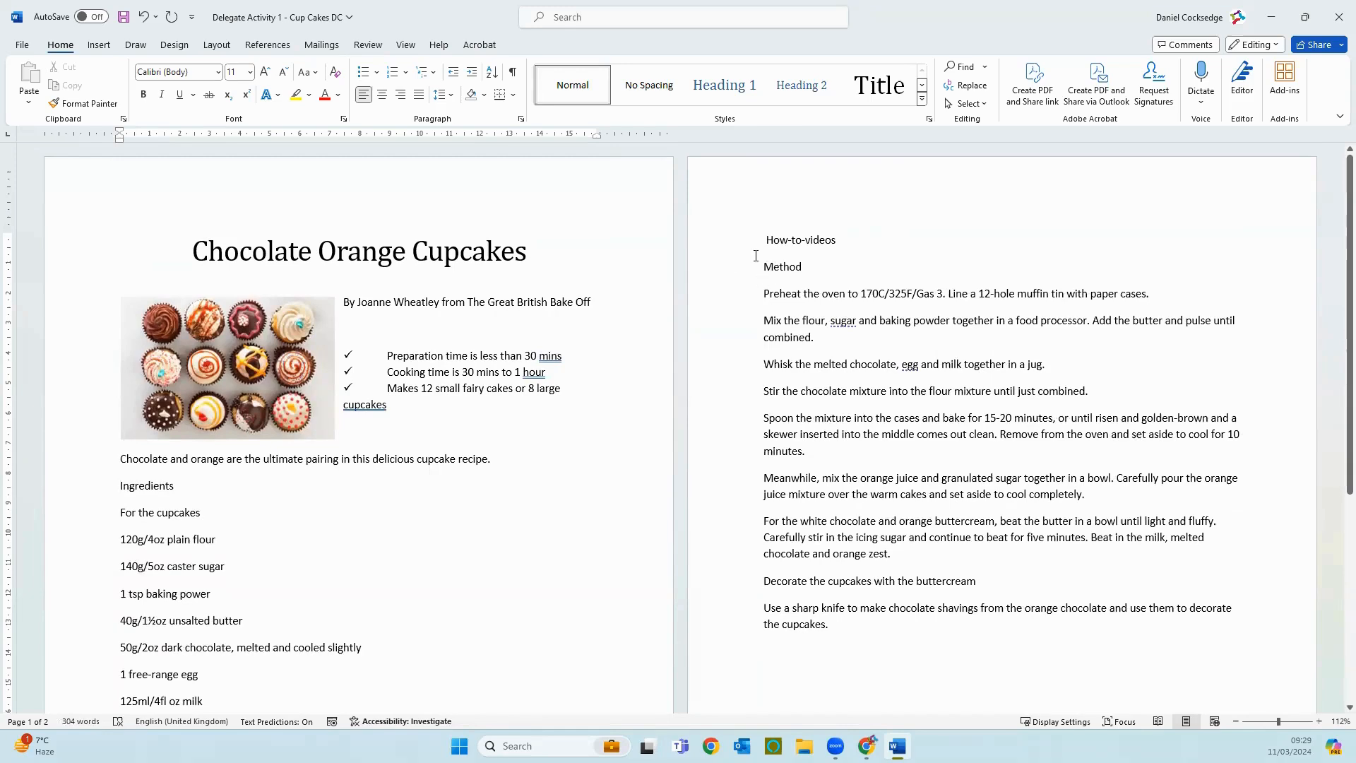
pyautogui.click(734, 245)
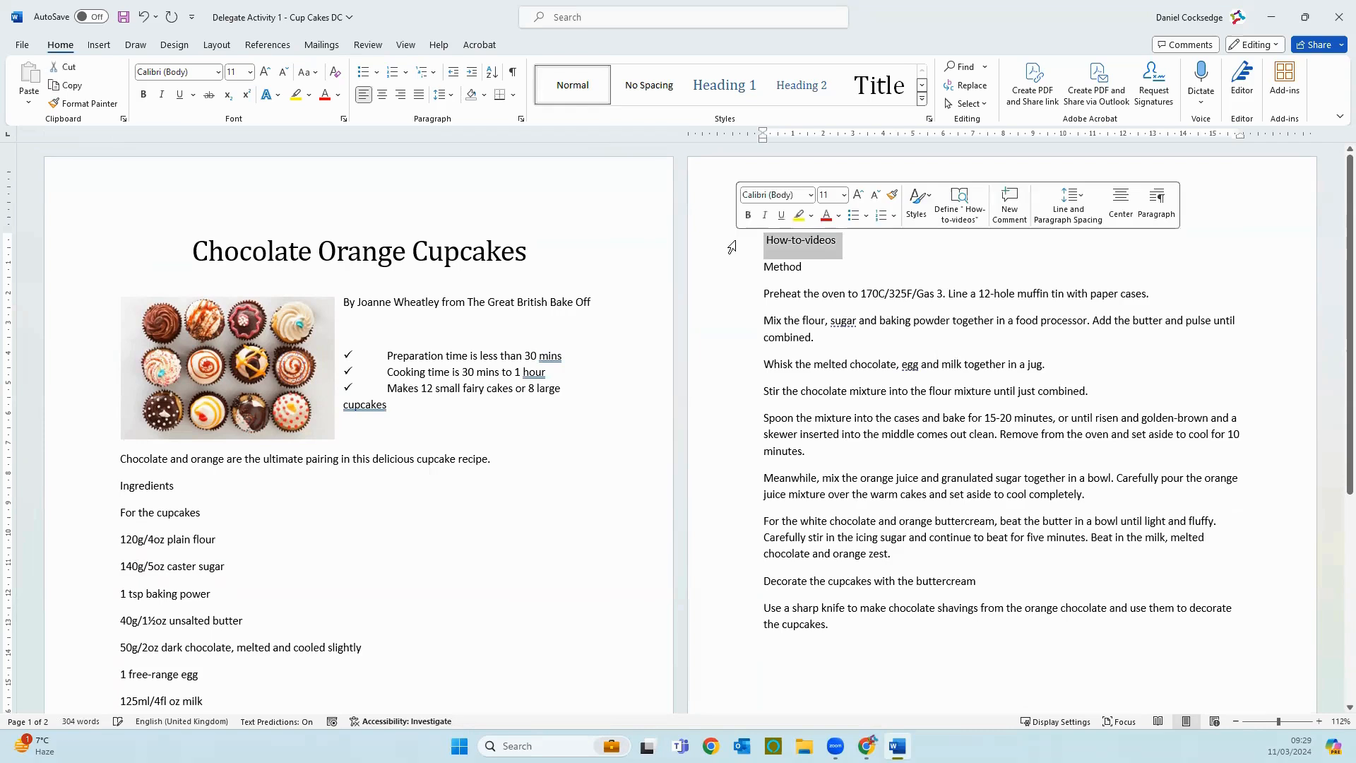
pyautogui.press('Delete')
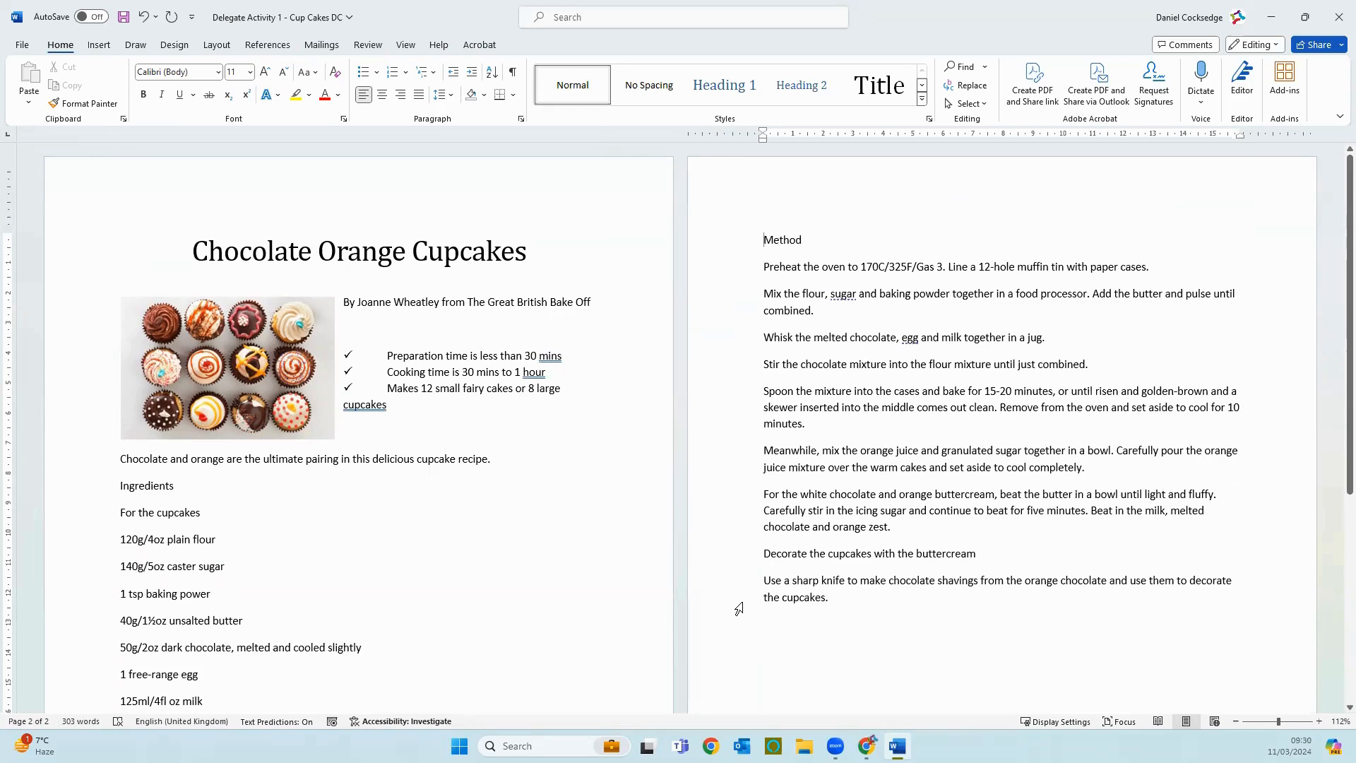
# Step: Apply the Heading 1 style to the "Ingredients" line
pyautogui.scroll(-3, 271, 513)
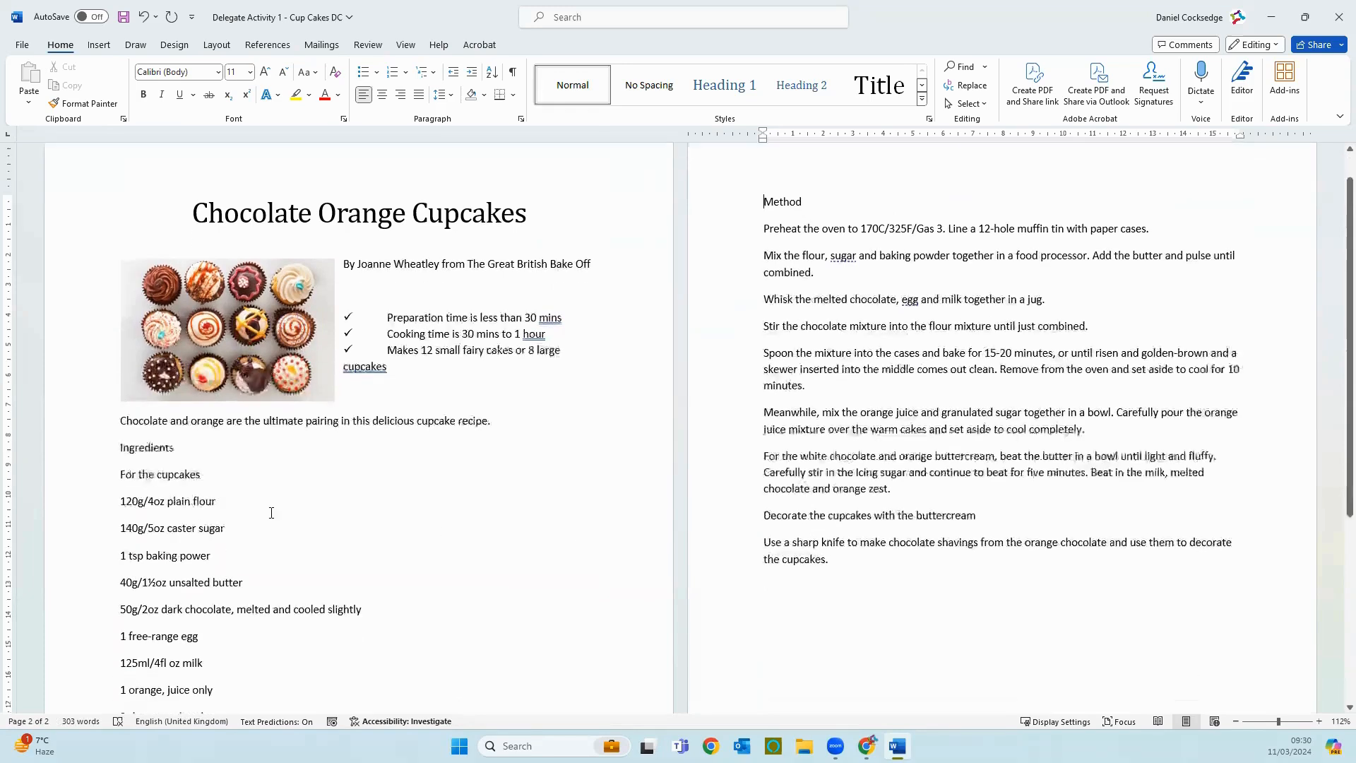
pyautogui.click(68, 374)
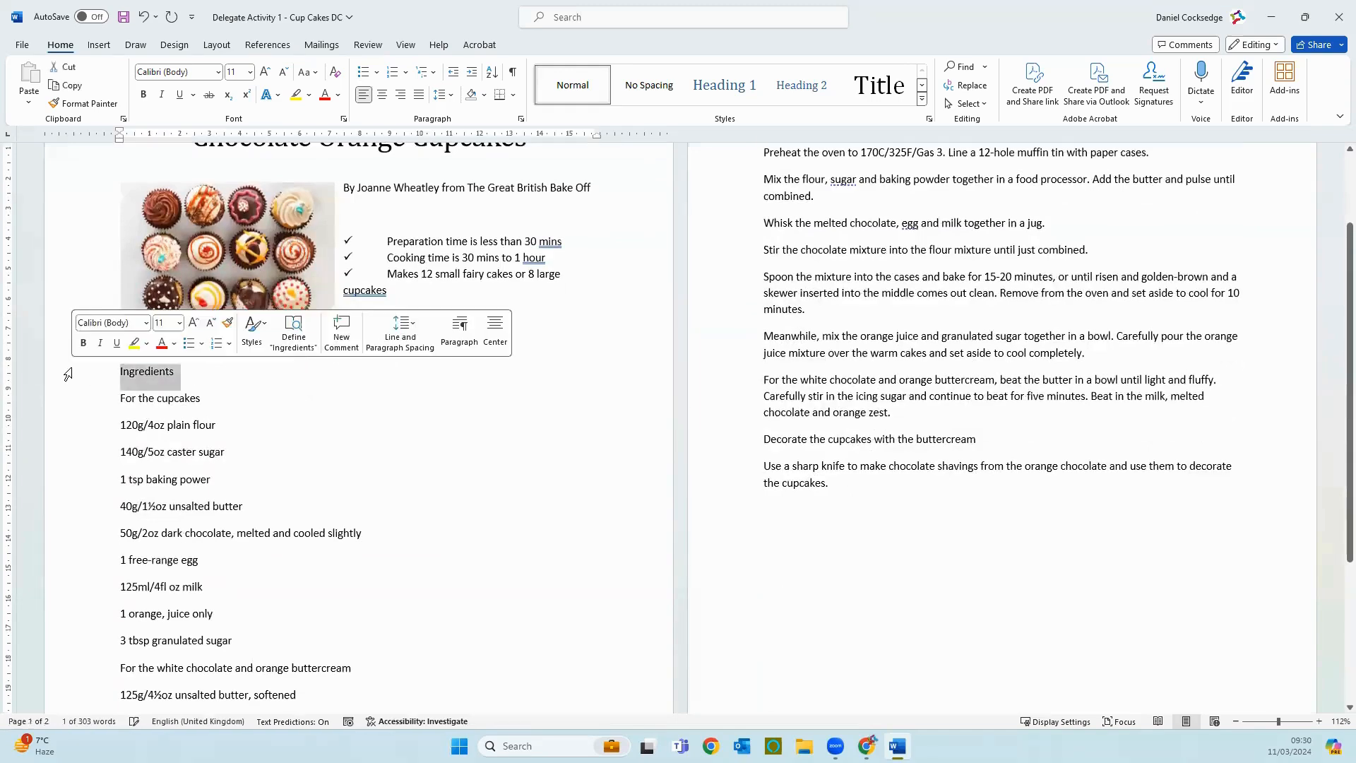
pyautogui.click(712, 87)
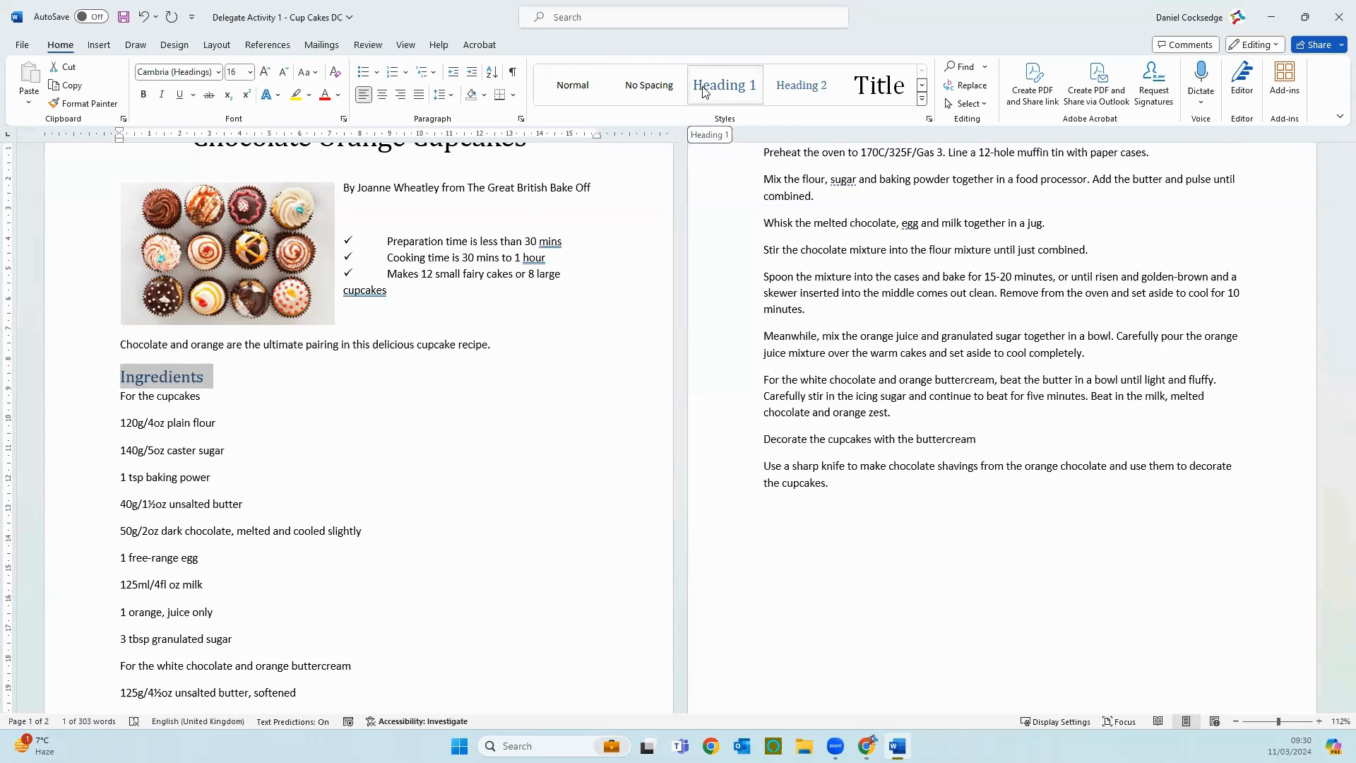
# Step: Apply the Heading 2 style to "For the cupcakes" and "For the white chocolate and orange buttercream"
pyautogui.click(102, 400)
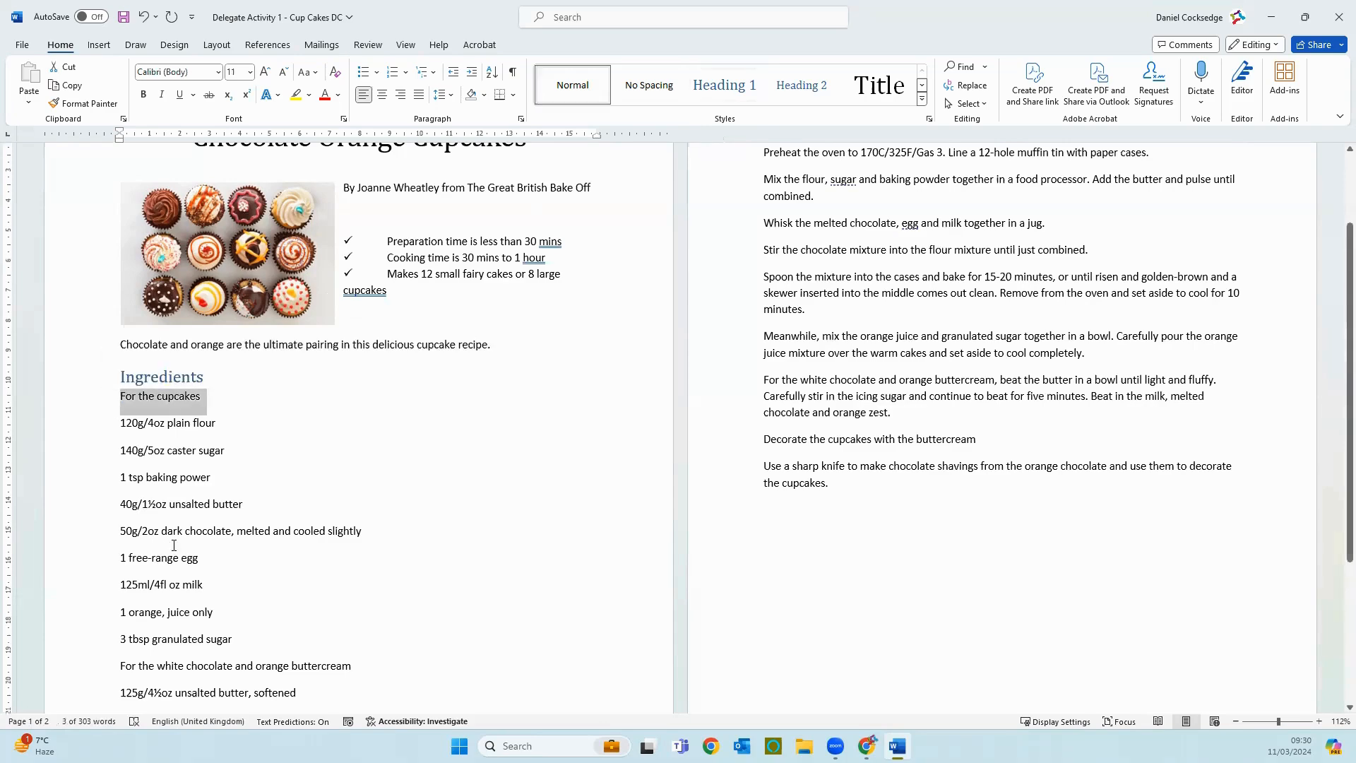
pyautogui.scroll(-5, 173, 537)
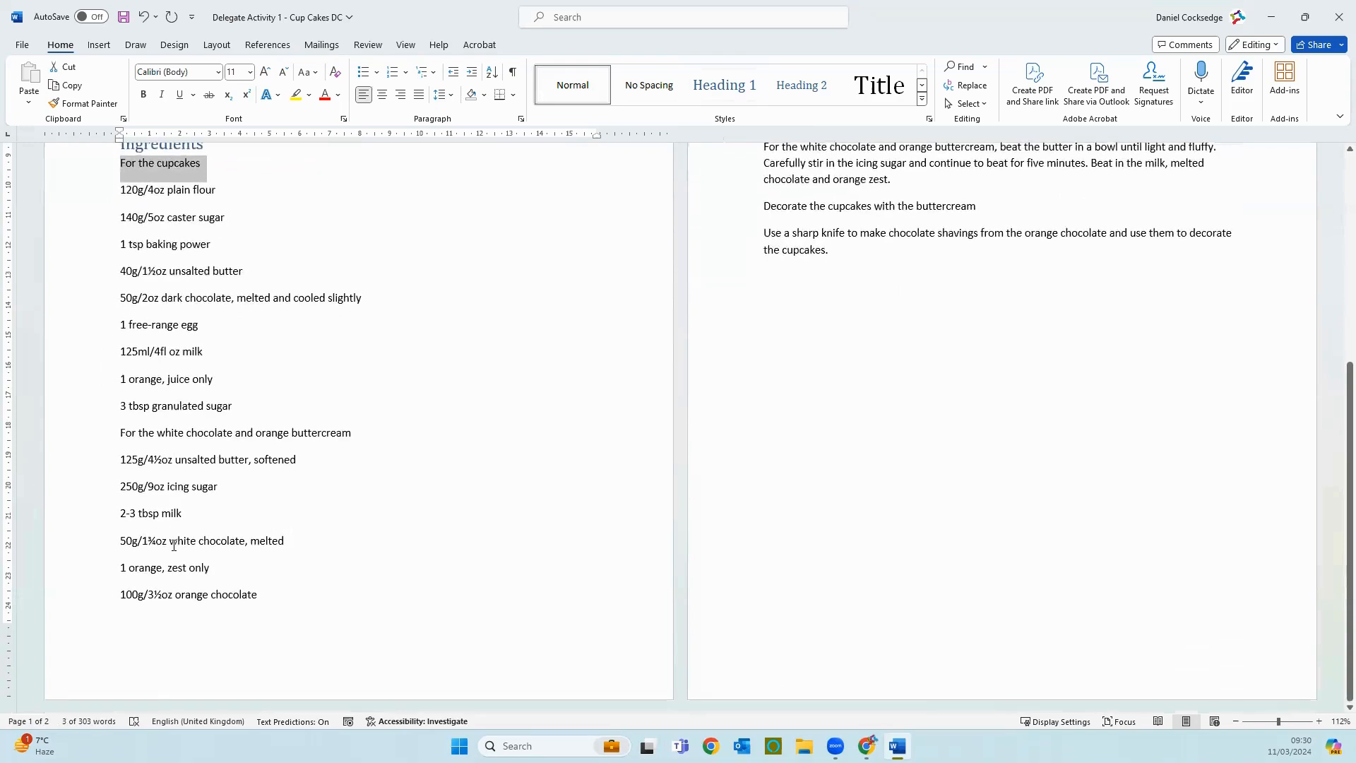
pyautogui.click(86, 433)
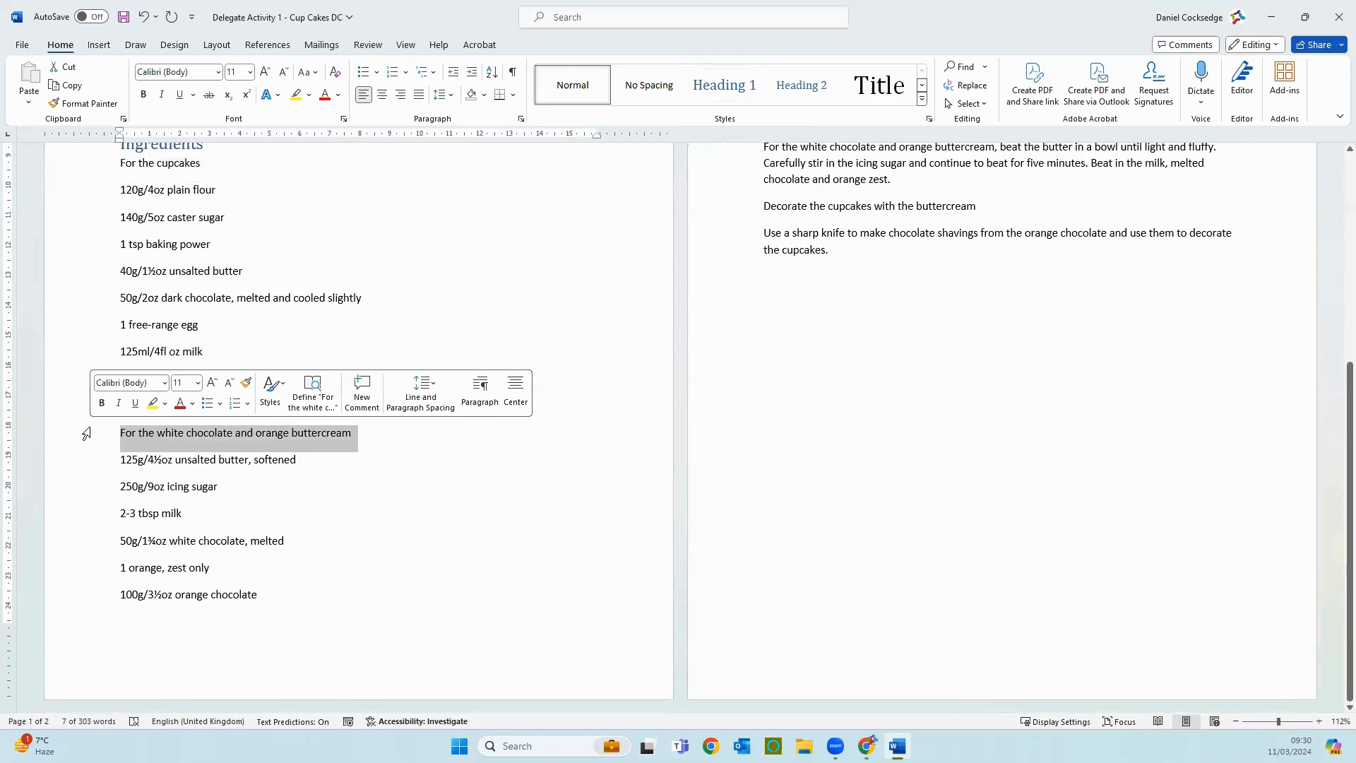
pyautogui.scroll(3, 84, 430)
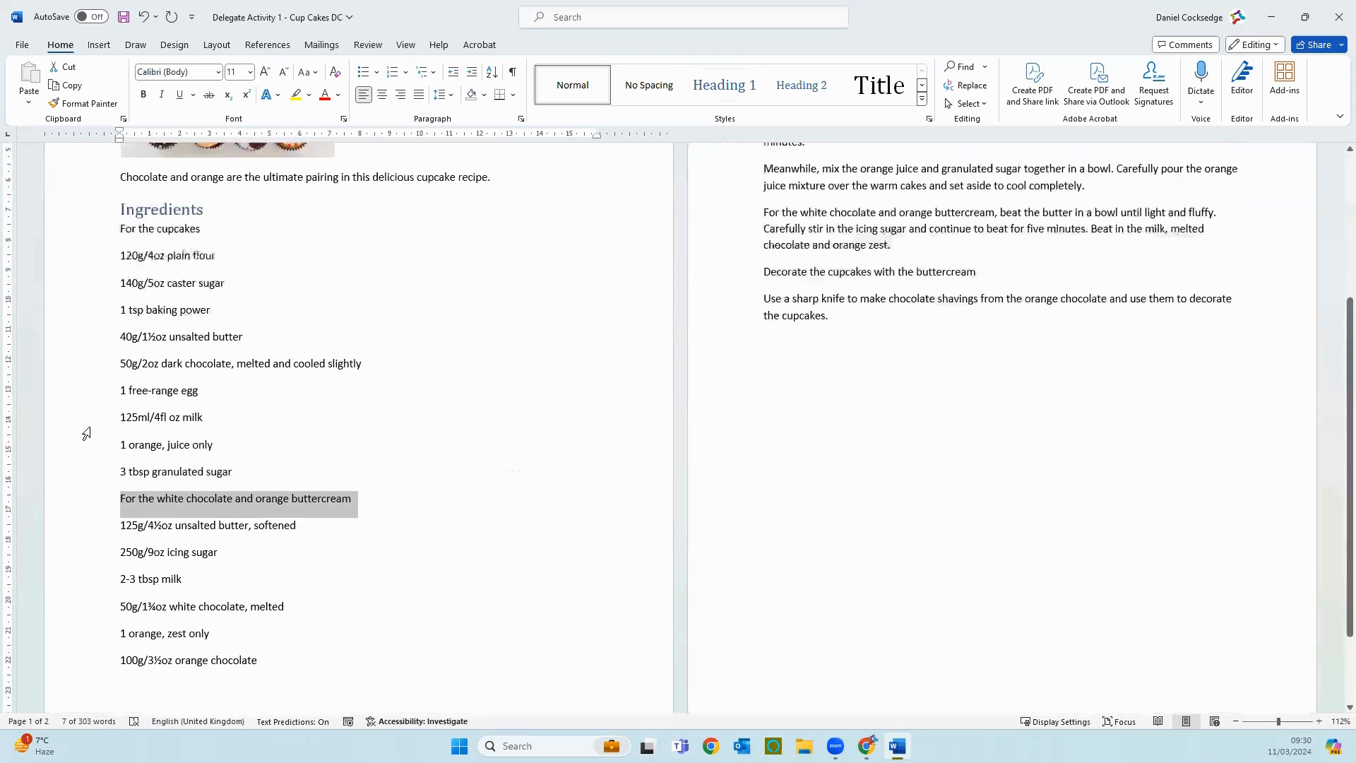
pyautogui.click(98, 281)
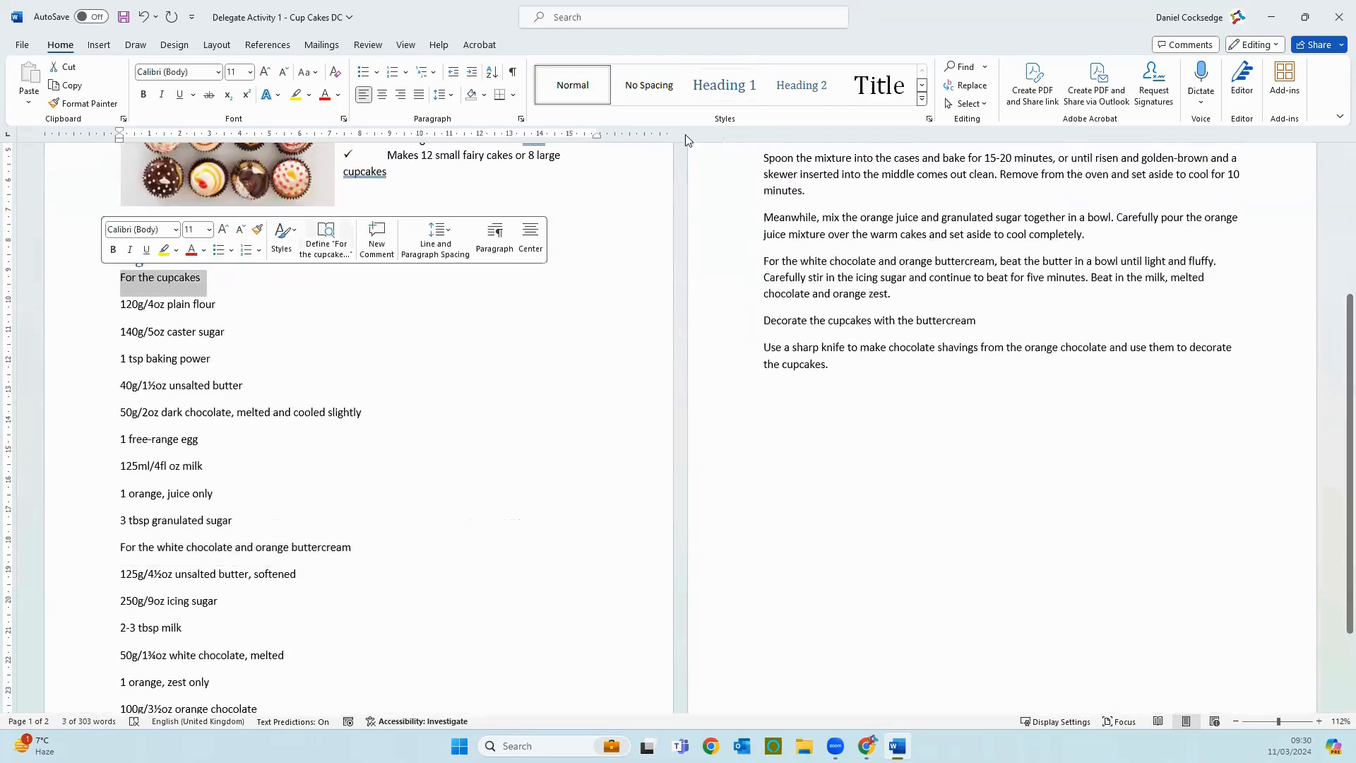
pyautogui.click(791, 100)
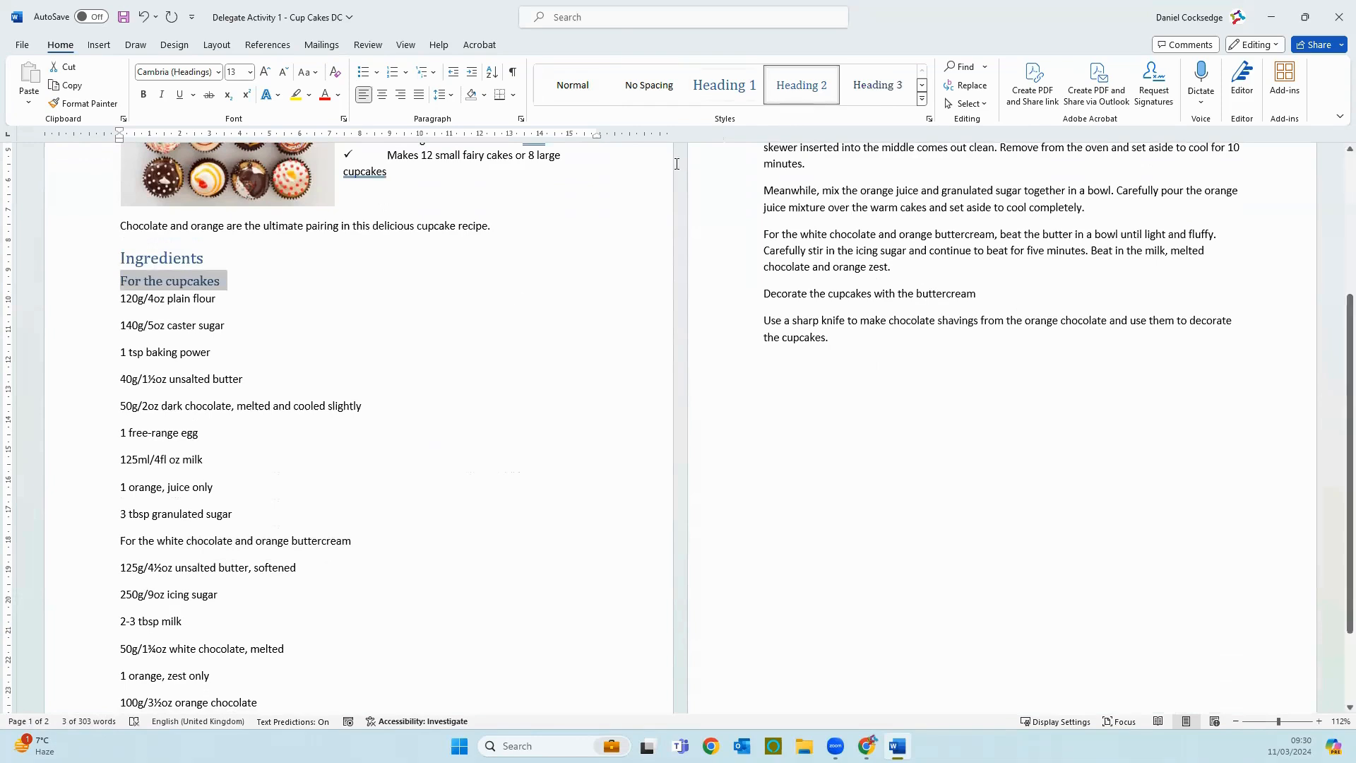
pyautogui.scroll(-2, 315, 527)
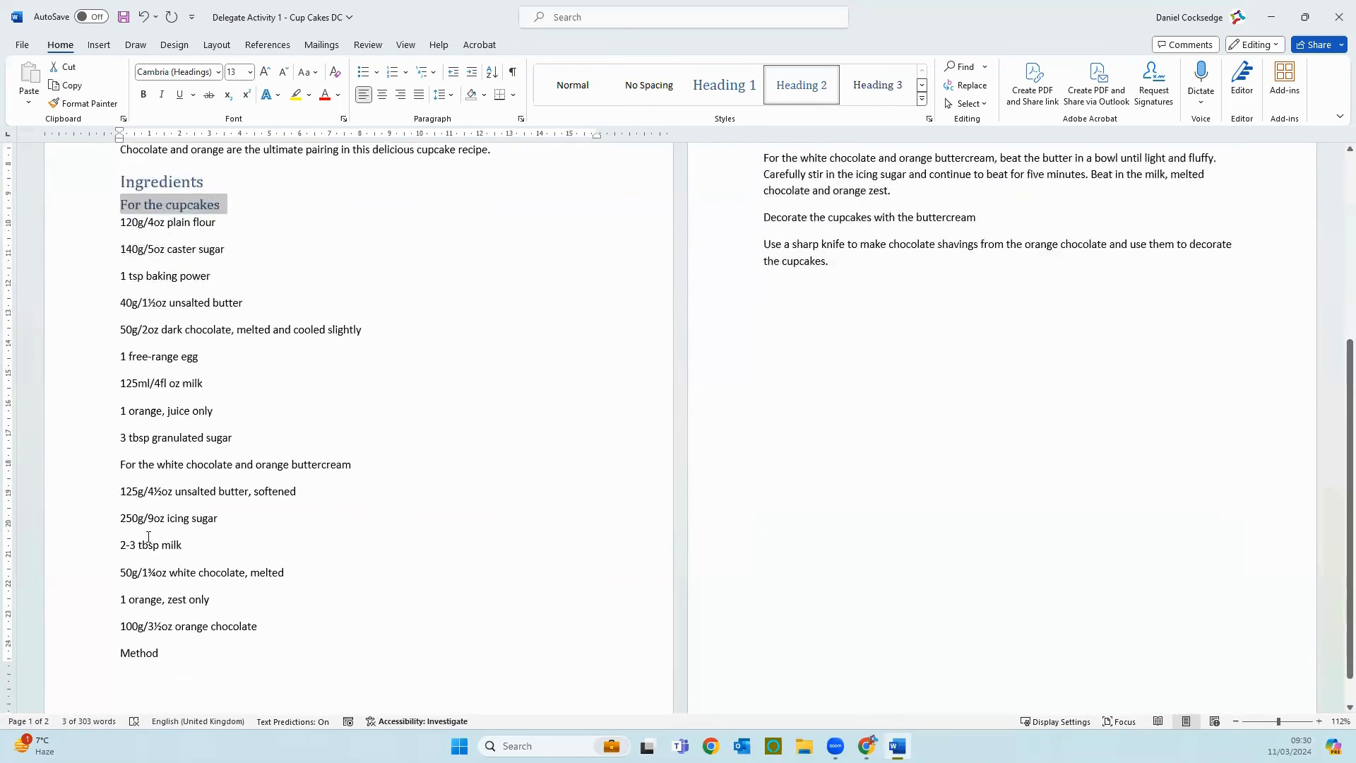
pyautogui.click(76, 472)
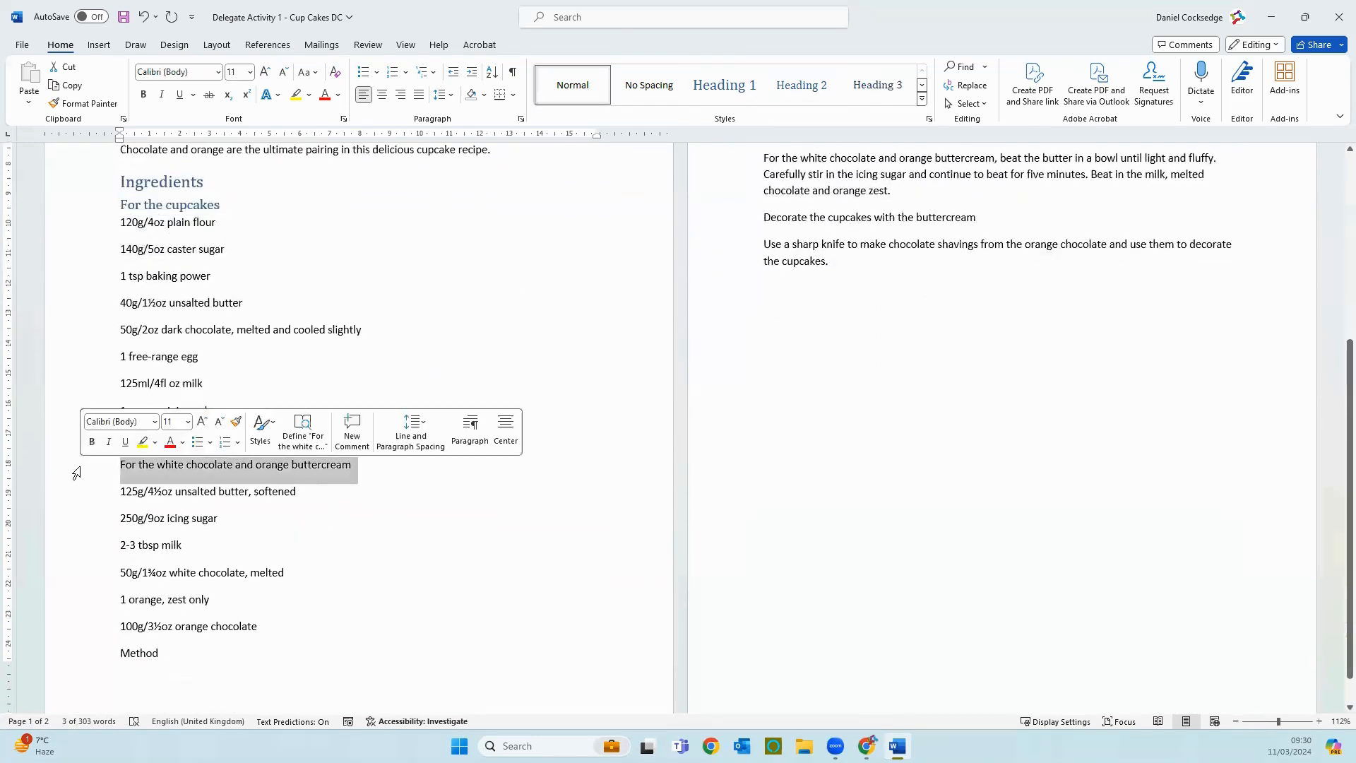
pyautogui.click(802, 103)
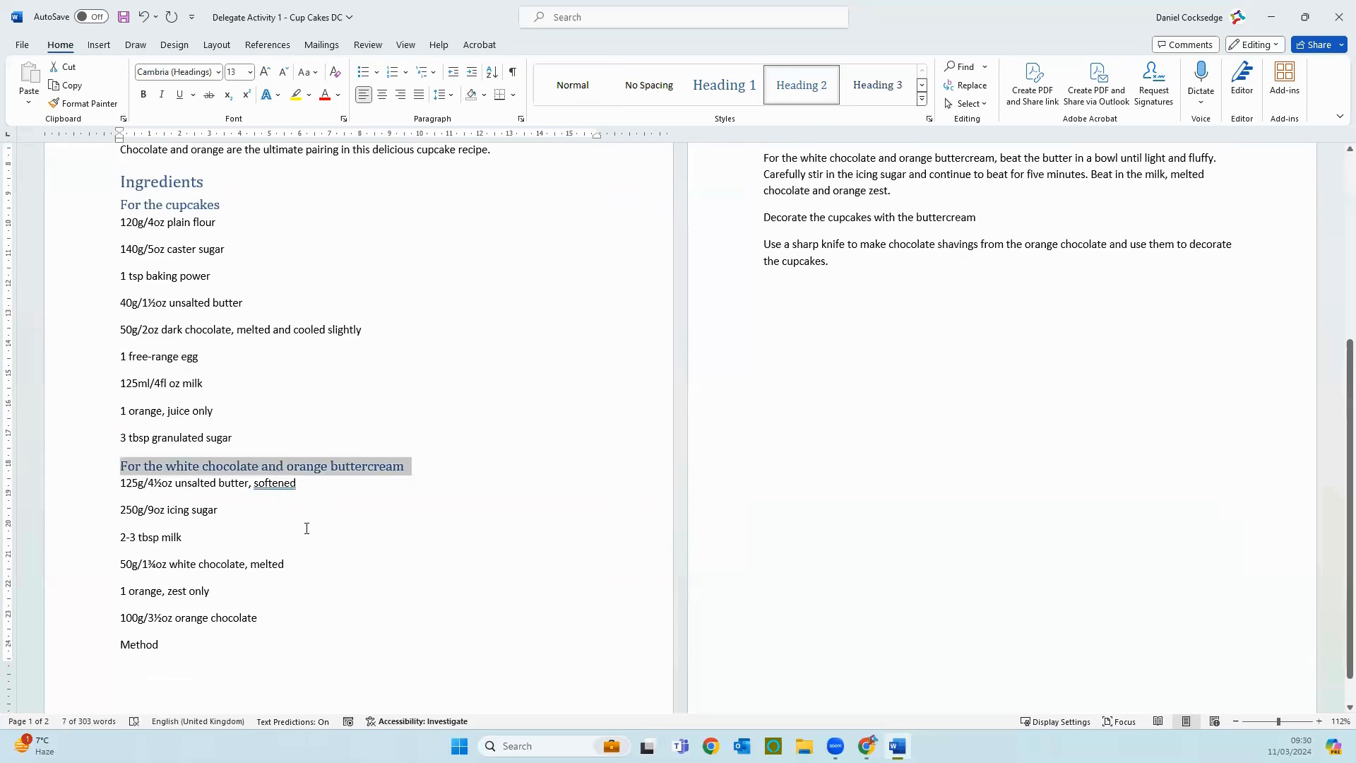
# Step: Apply square bullets to the ingredient lines under "For the cupcakes" and "For the white chocolate and orange buttercream"
pyautogui.scroll(3, 301, 625)
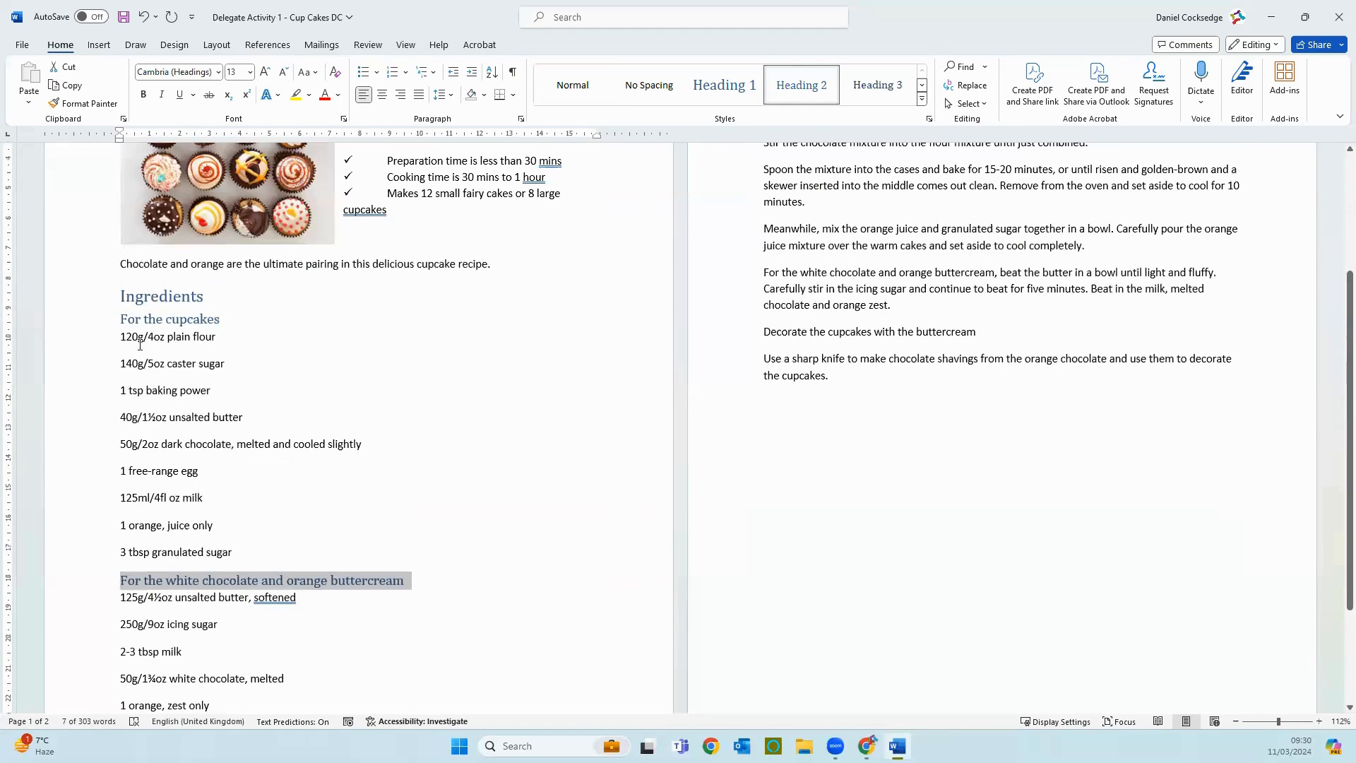
pyautogui.moveTo(139, 345); pyautogui.dragTo(247, 553)
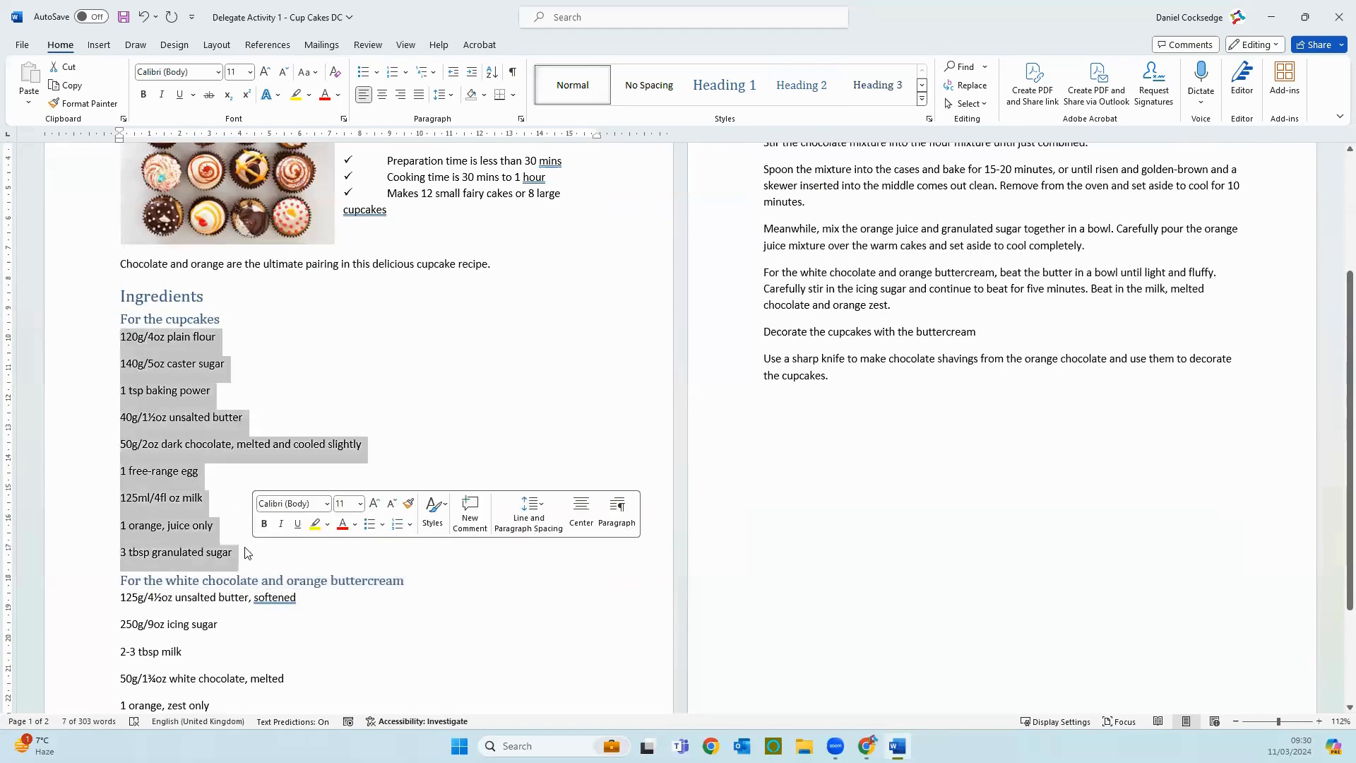
pyautogui.click(378, 73)
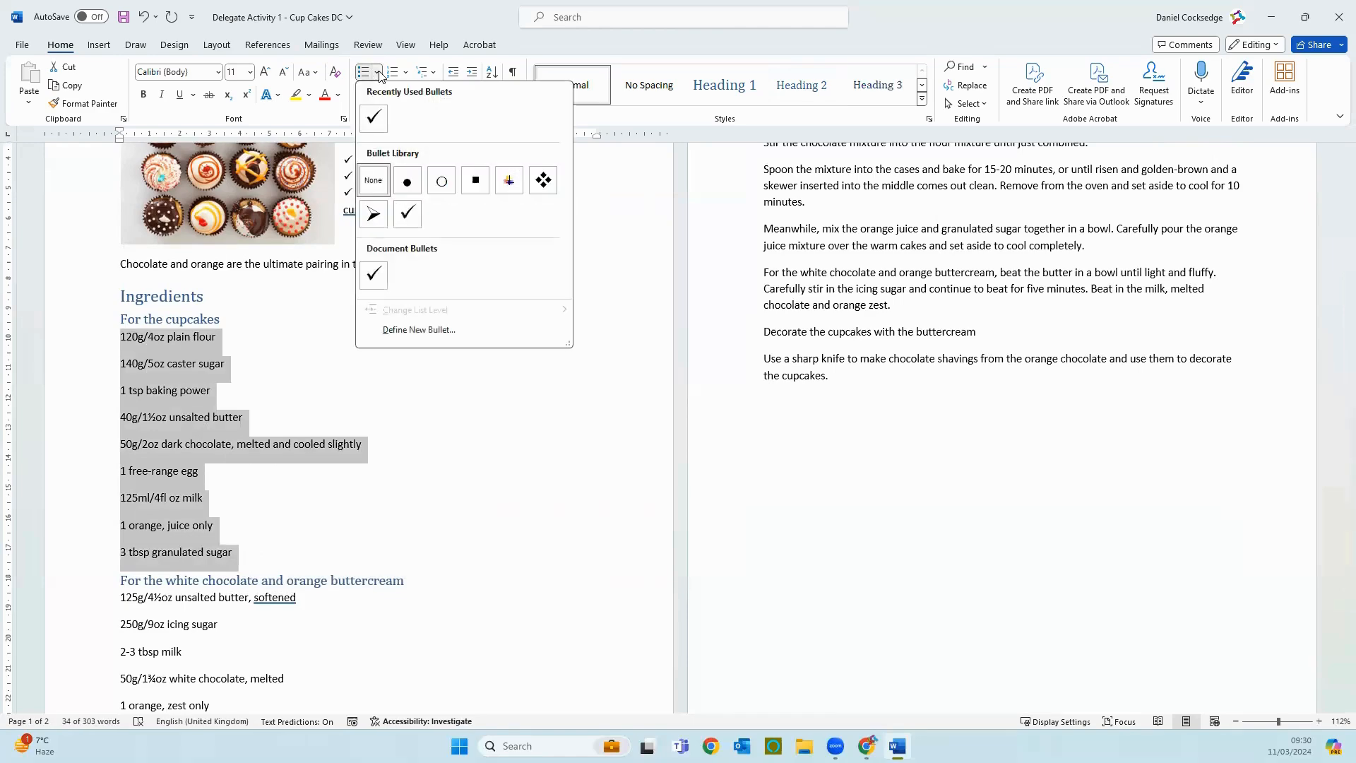
pyautogui.click(477, 182)
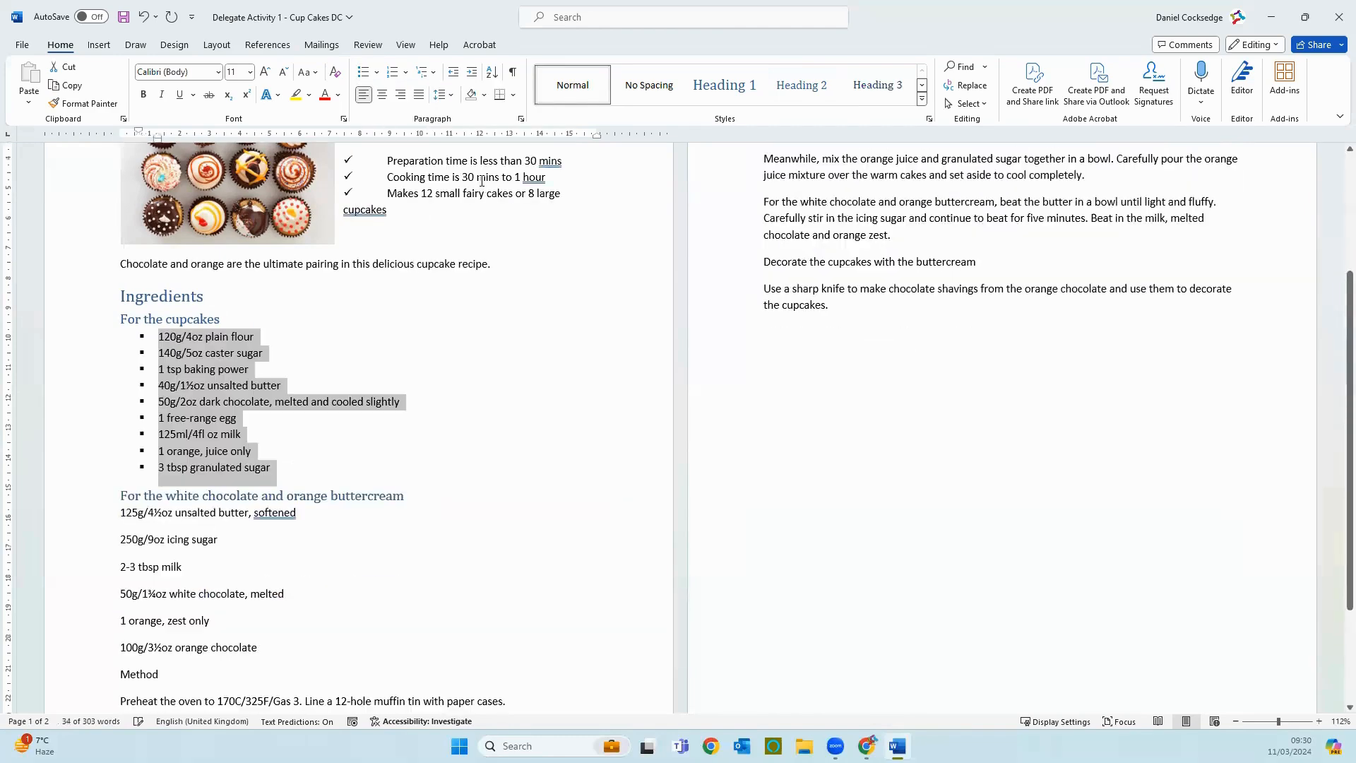
pyautogui.moveTo(118, 518); pyautogui.dragTo(256, 661)
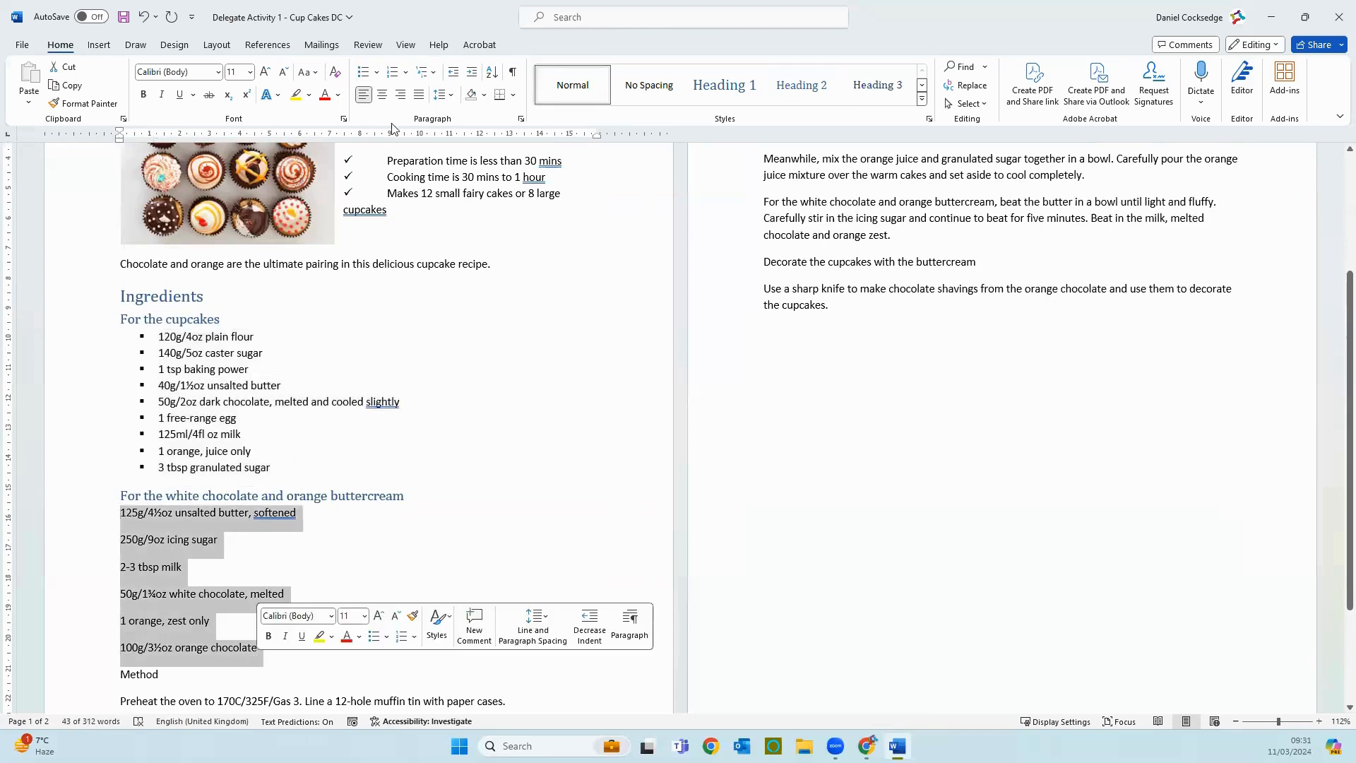
pyautogui.click(358, 73)
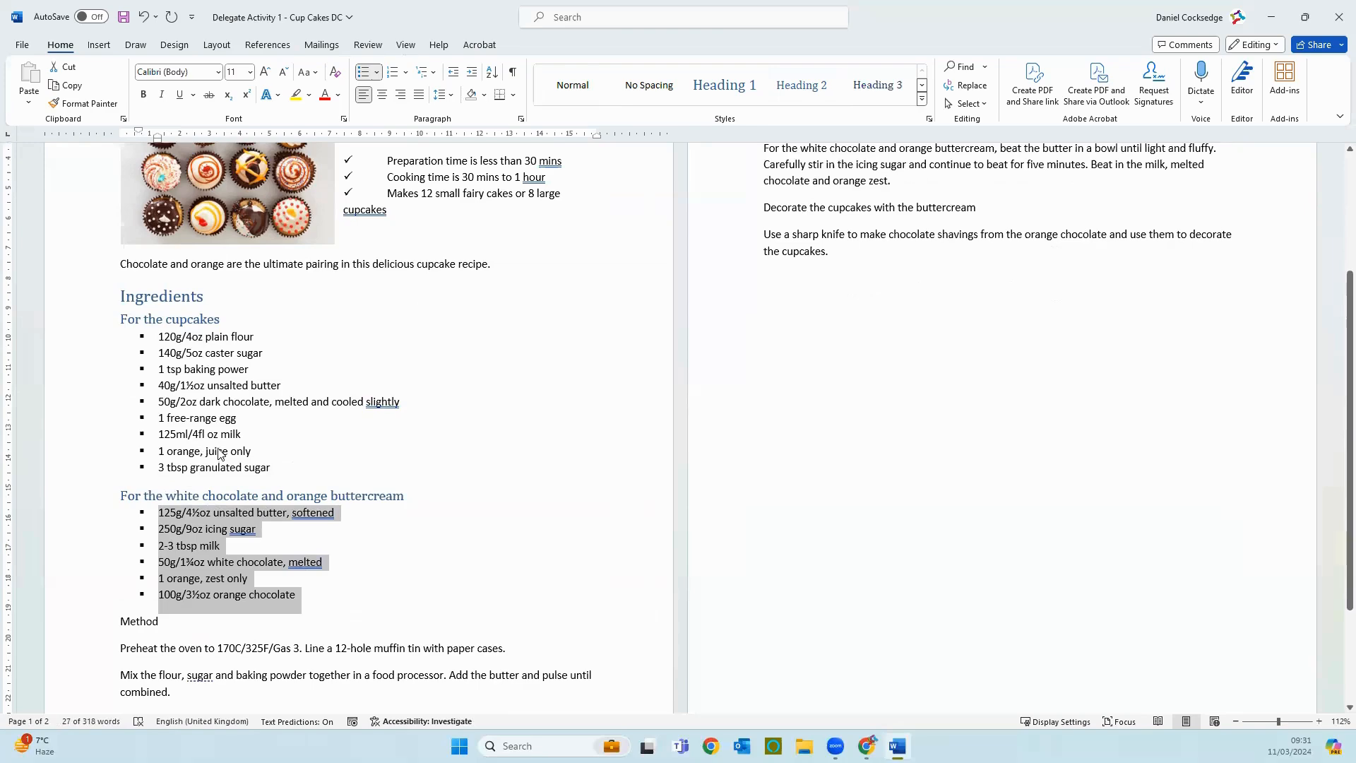
# Step: End the bulleted list after "100g/3½oz orange chocolate" and insert a page break before "Method"
pyautogui.scroll(-3, 212, 452)
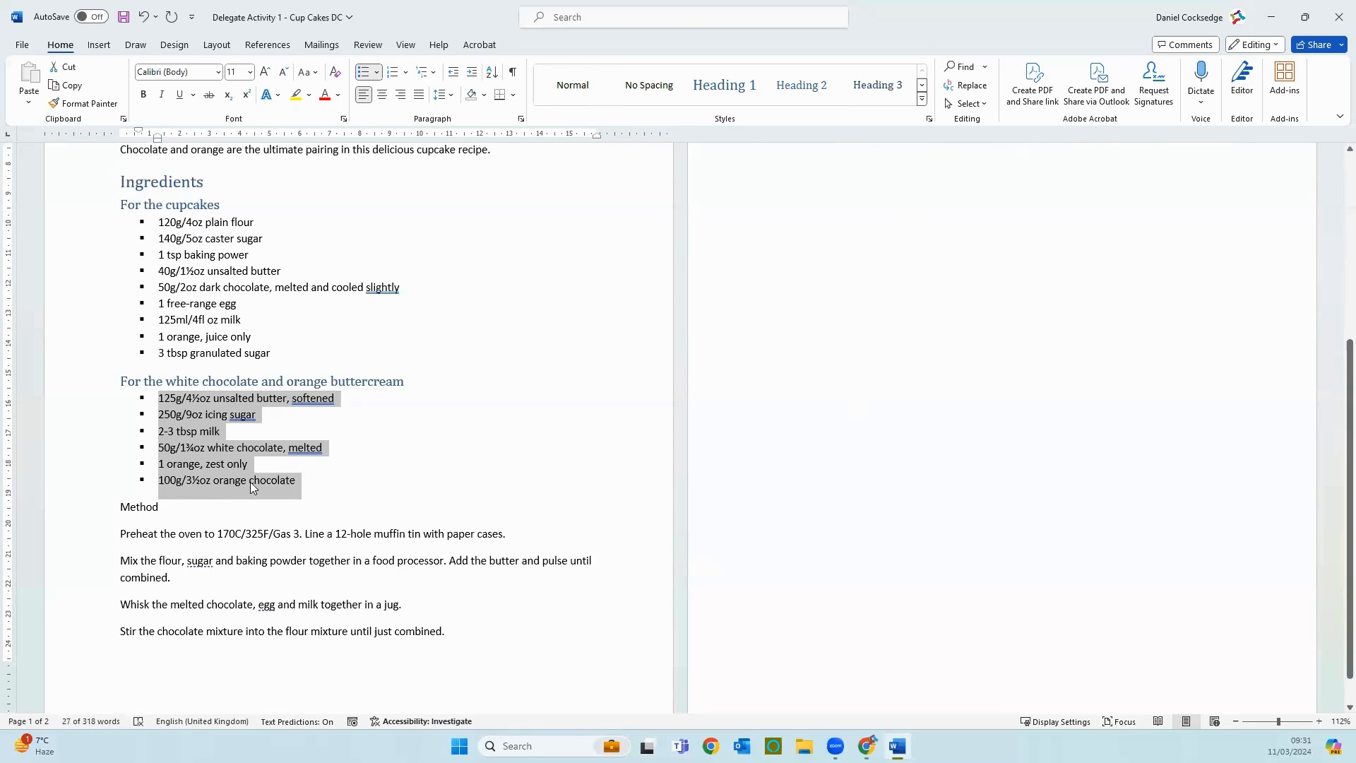
pyautogui.scroll(4, 252, 488)
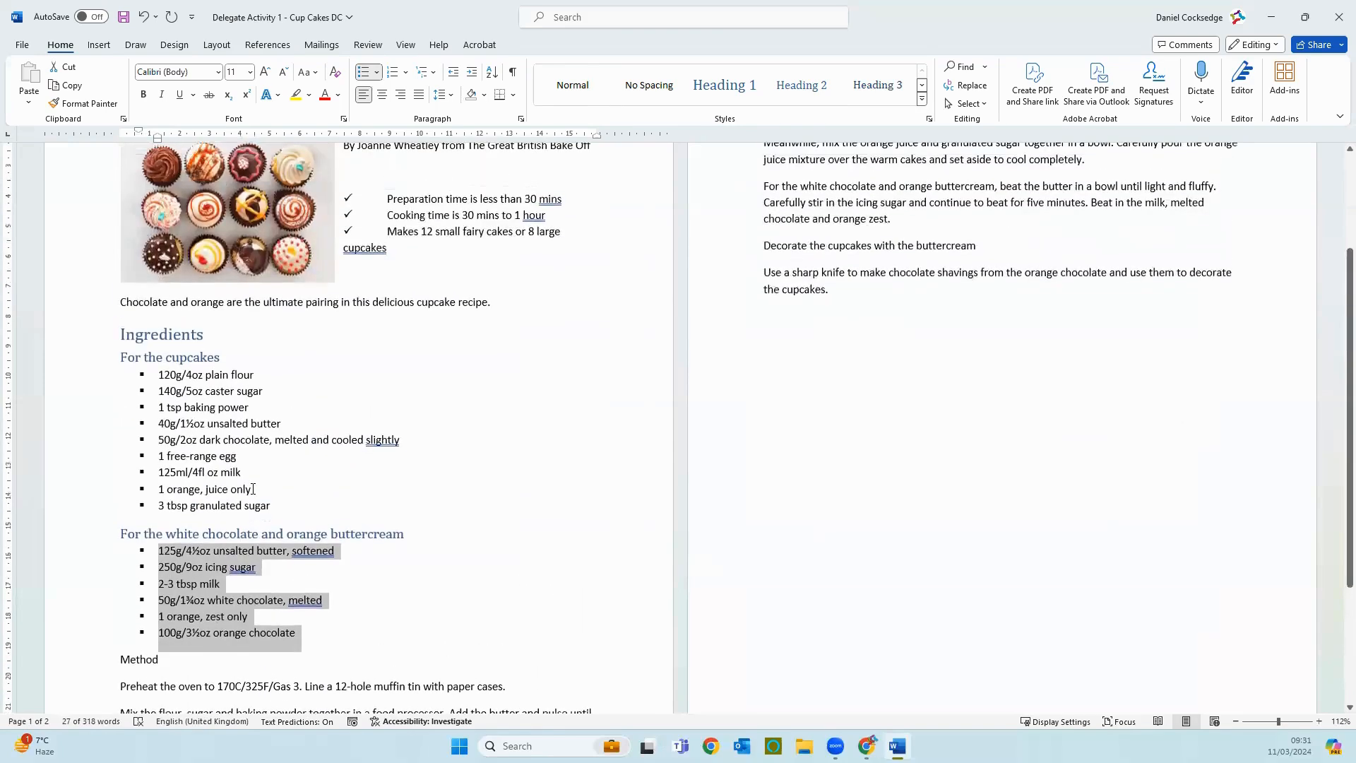
pyautogui.scroll(-3, 252, 489)
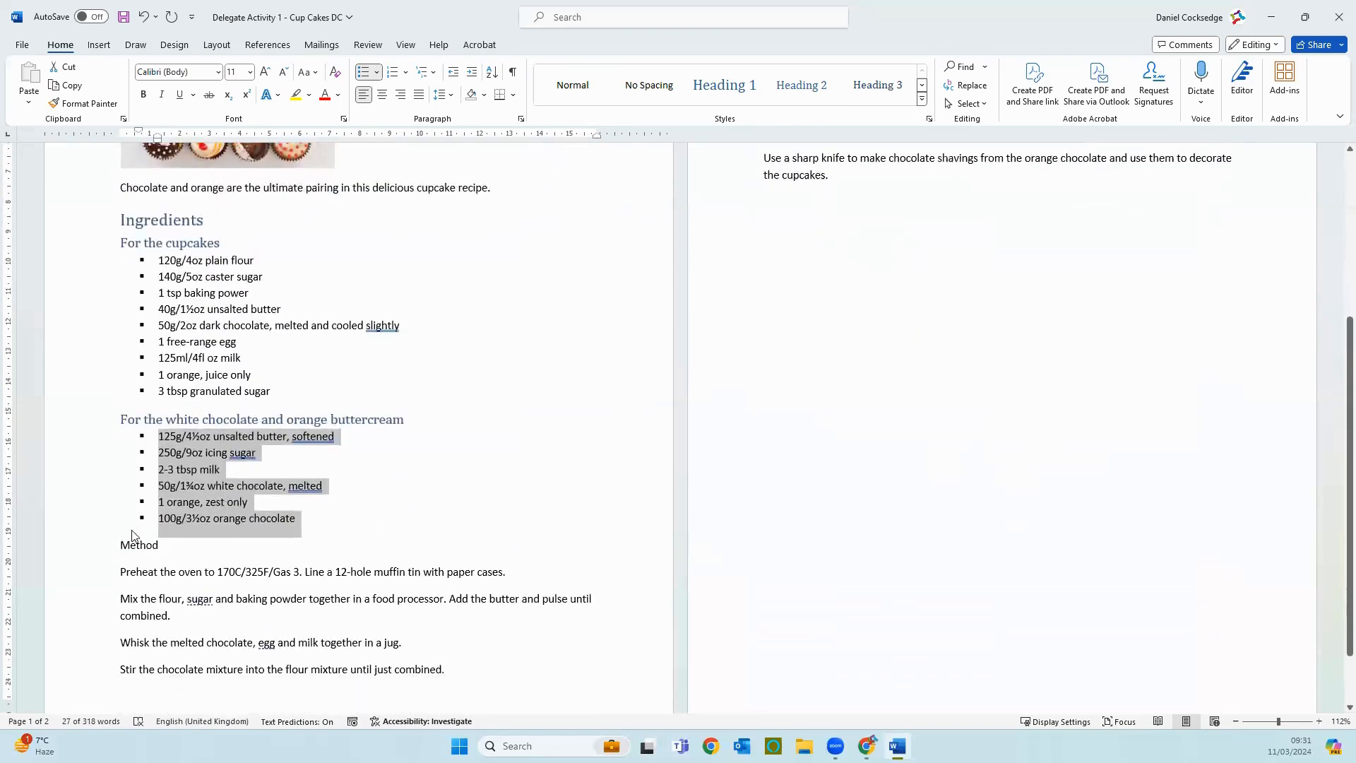
pyautogui.click(316, 526)
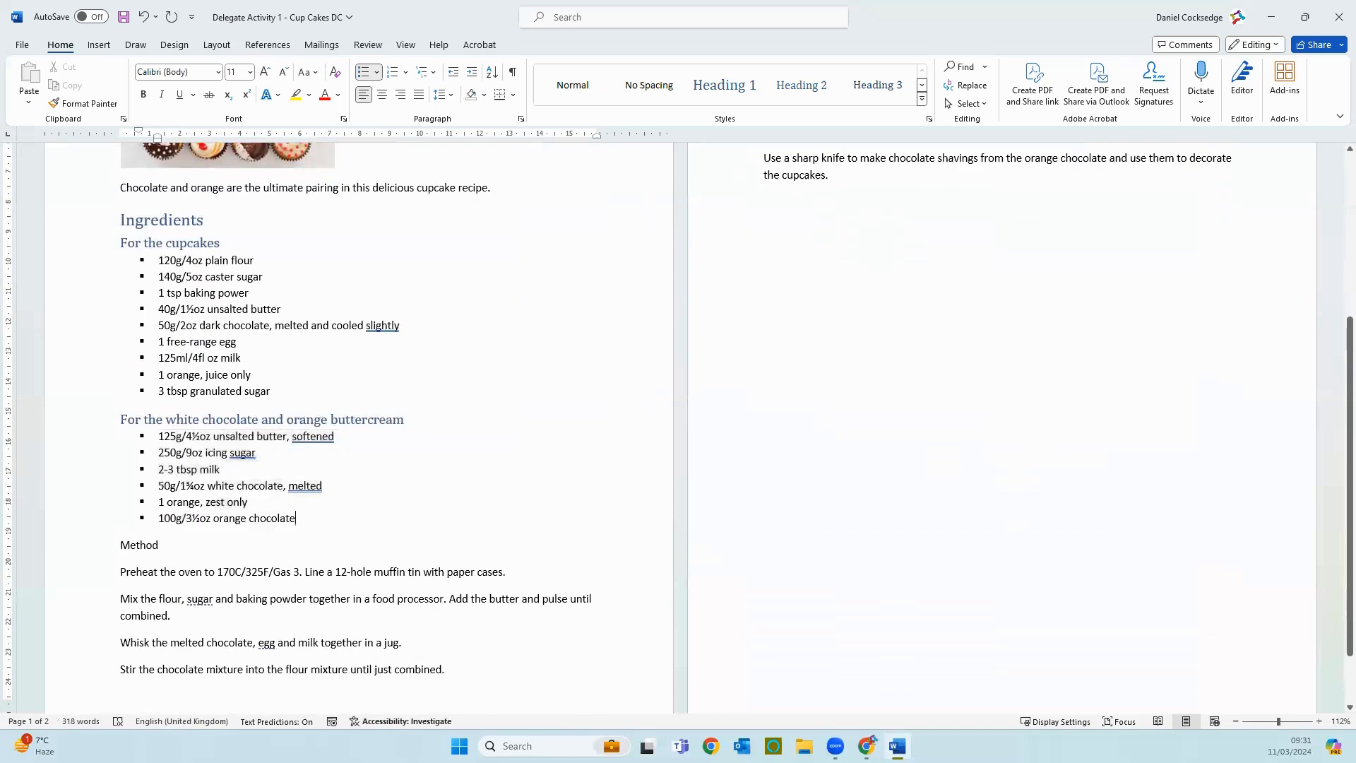
pyautogui.press('Return')
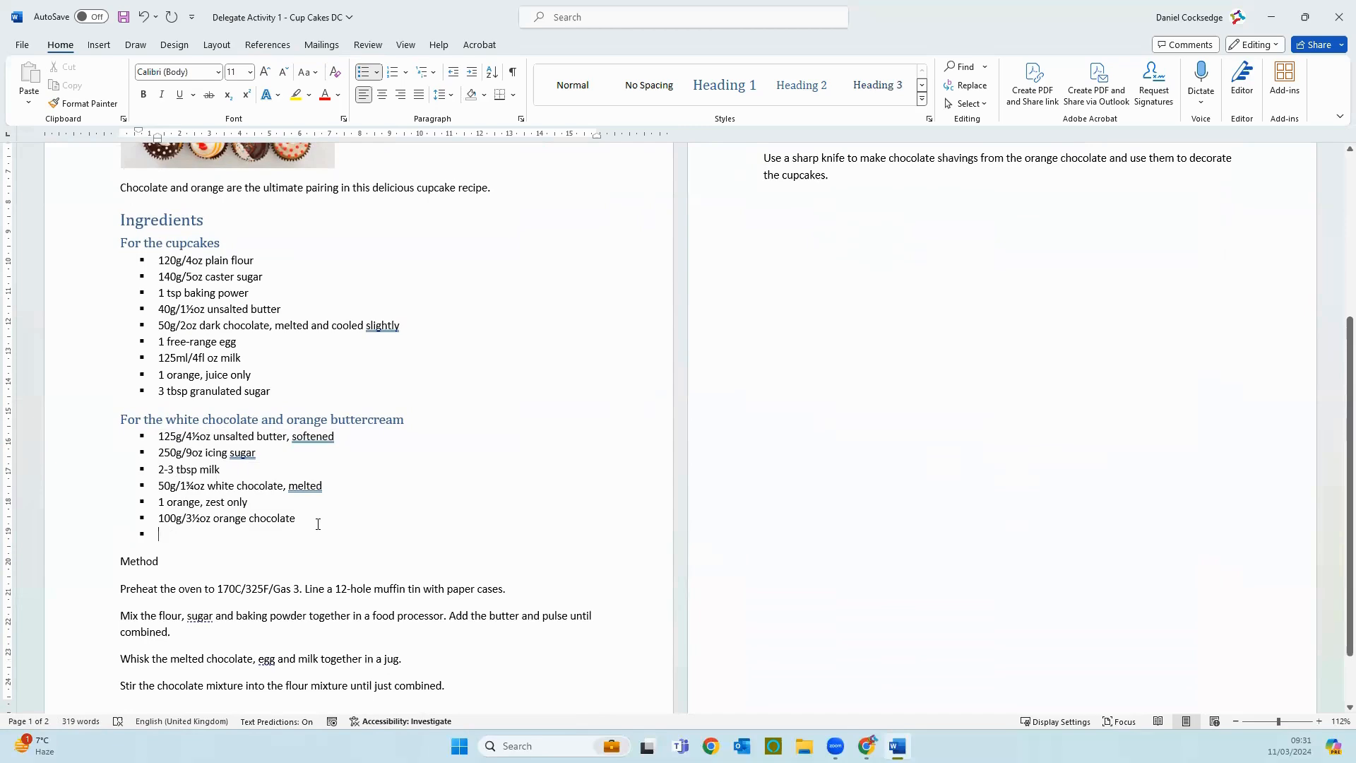
pyautogui.press('Return')
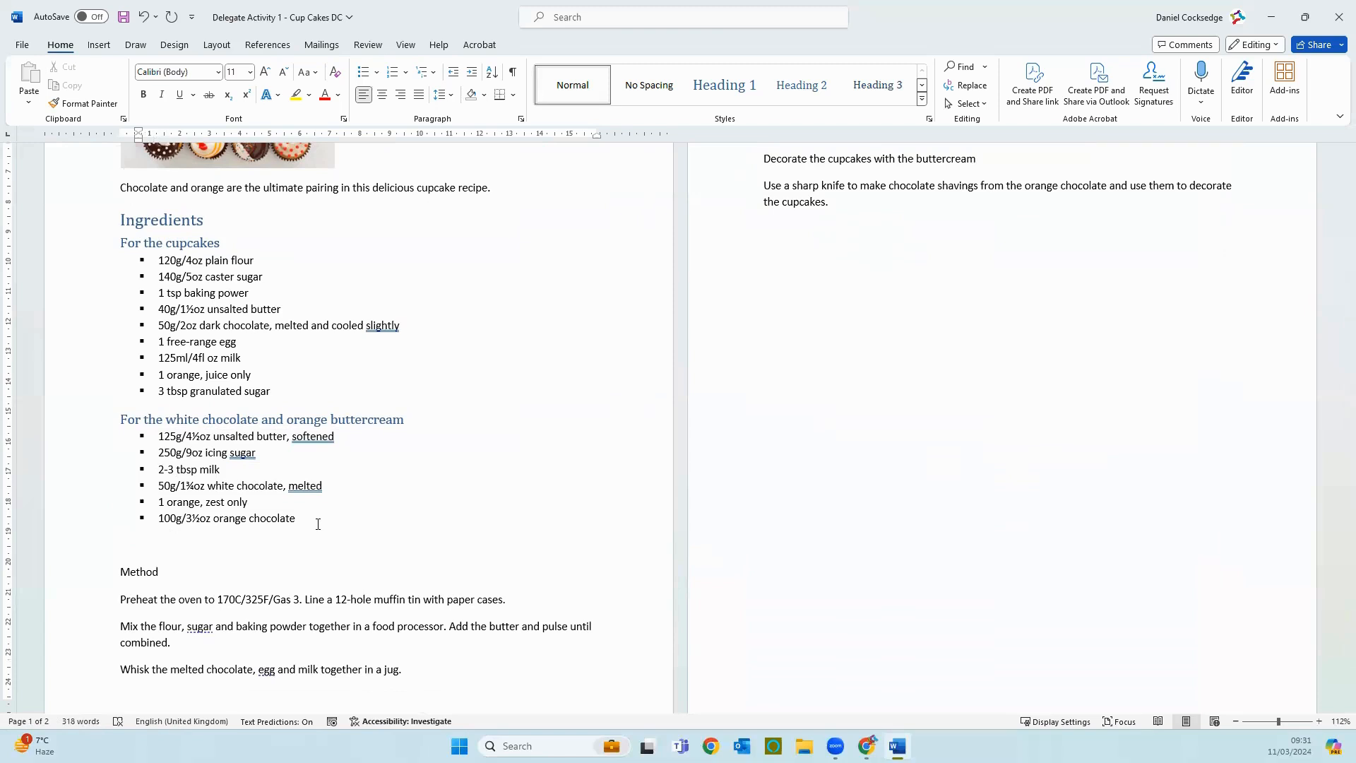
pyautogui.click(108, 47)
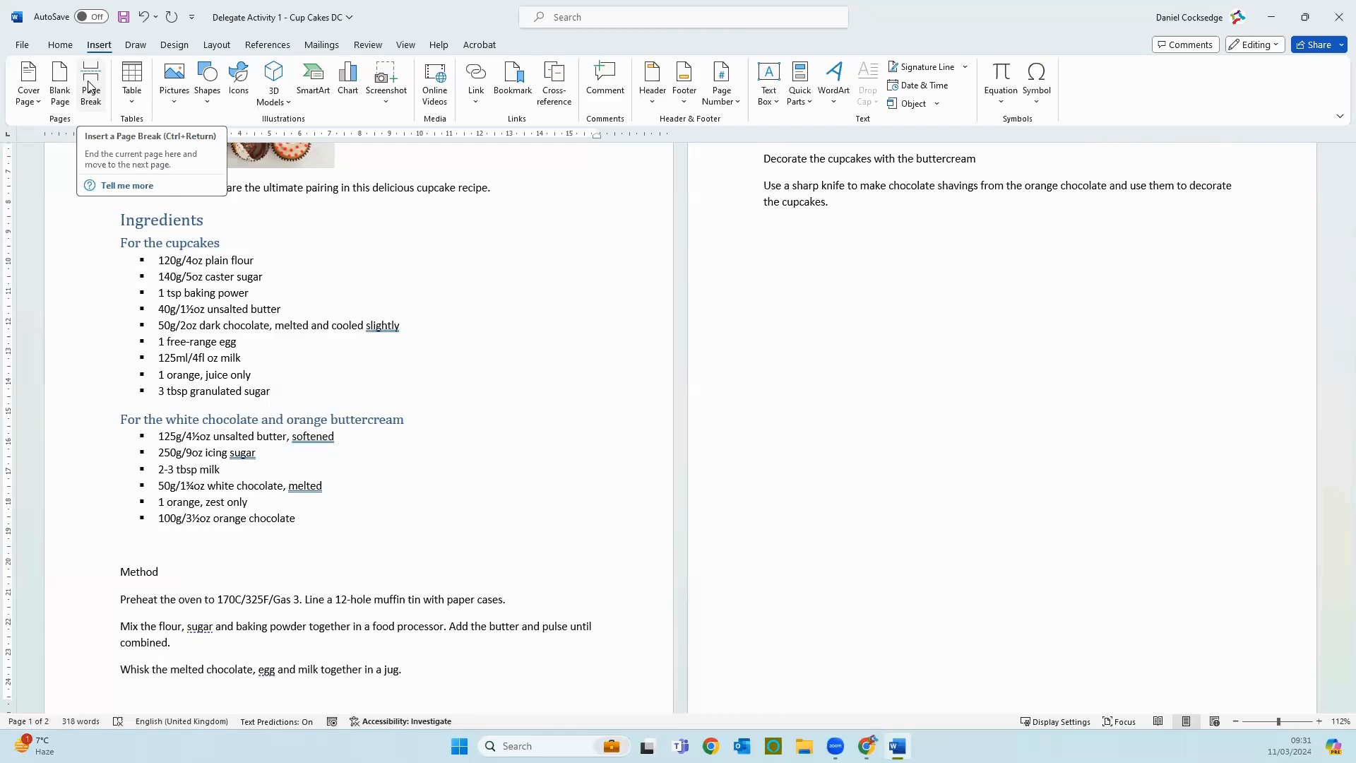
pyautogui.click(88, 86)
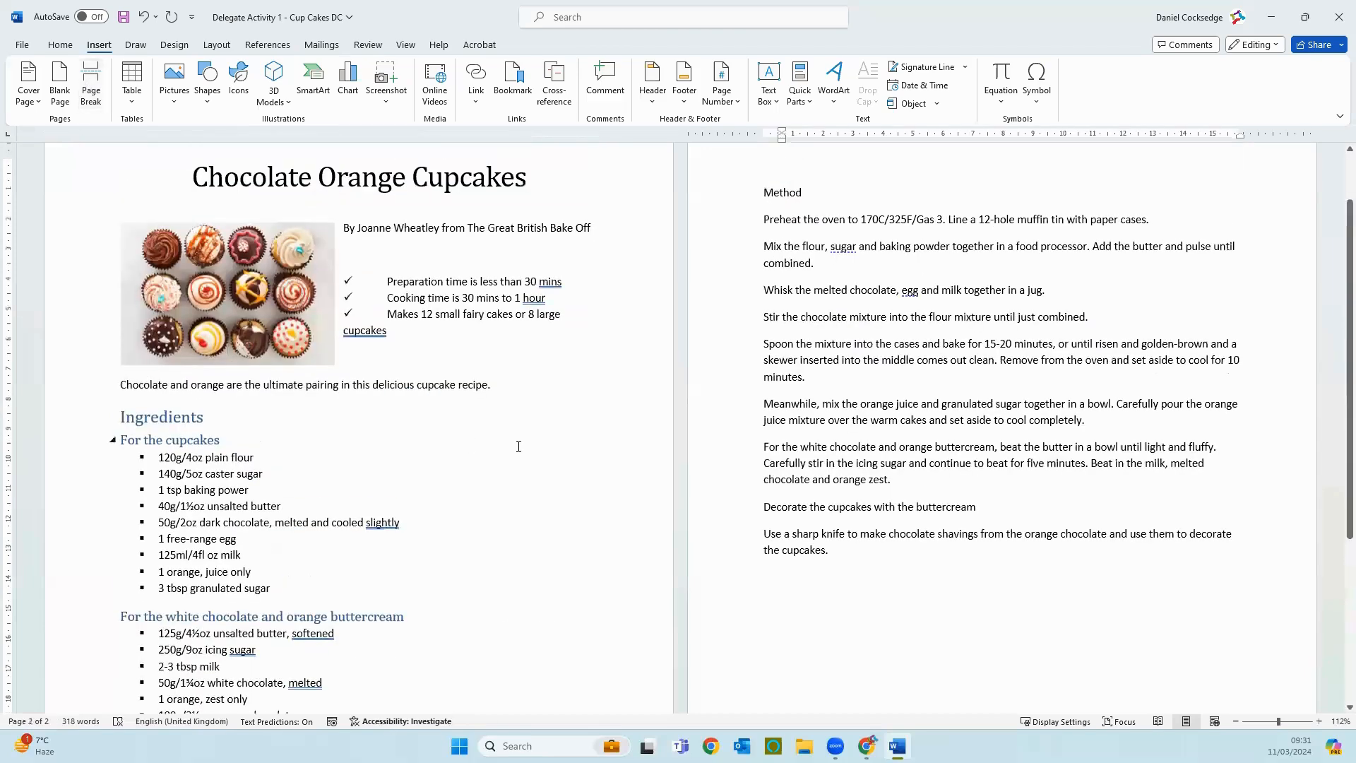
# Step: Delete the empty line above "Method" on the second page
pyautogui.scroll(2, 518, 446)
pyautogui.scroll(-5, 518, 446)
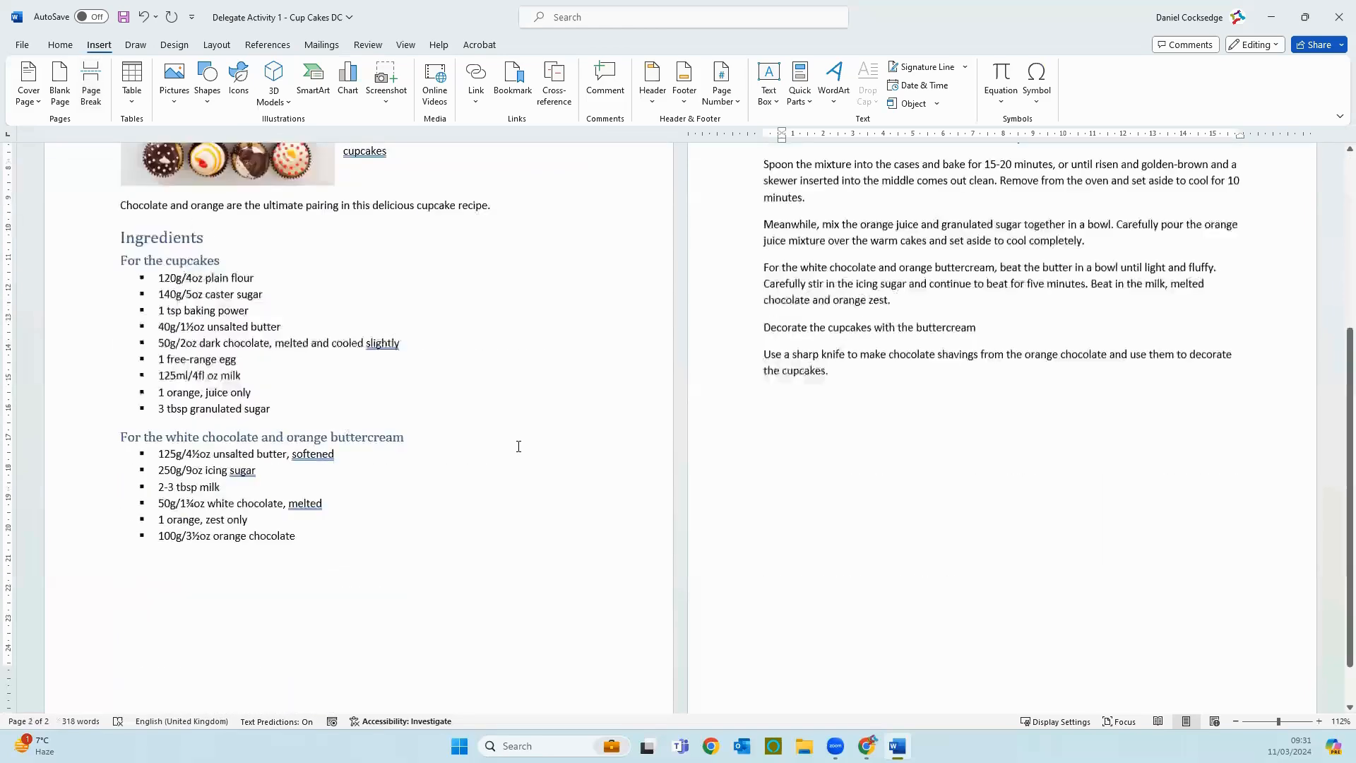
pyautogui.scroll(5, 519, 446)
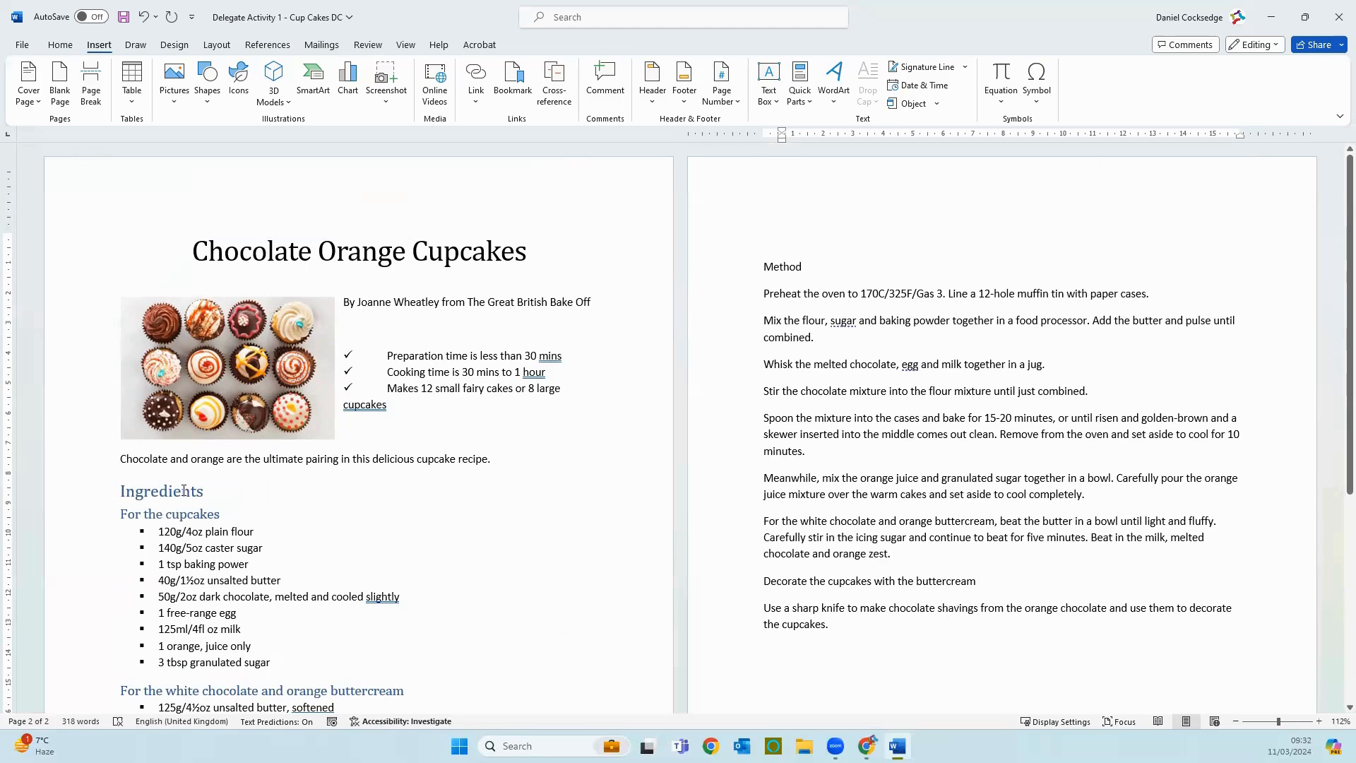
pyautogui.scroll(-3, 205, 592)
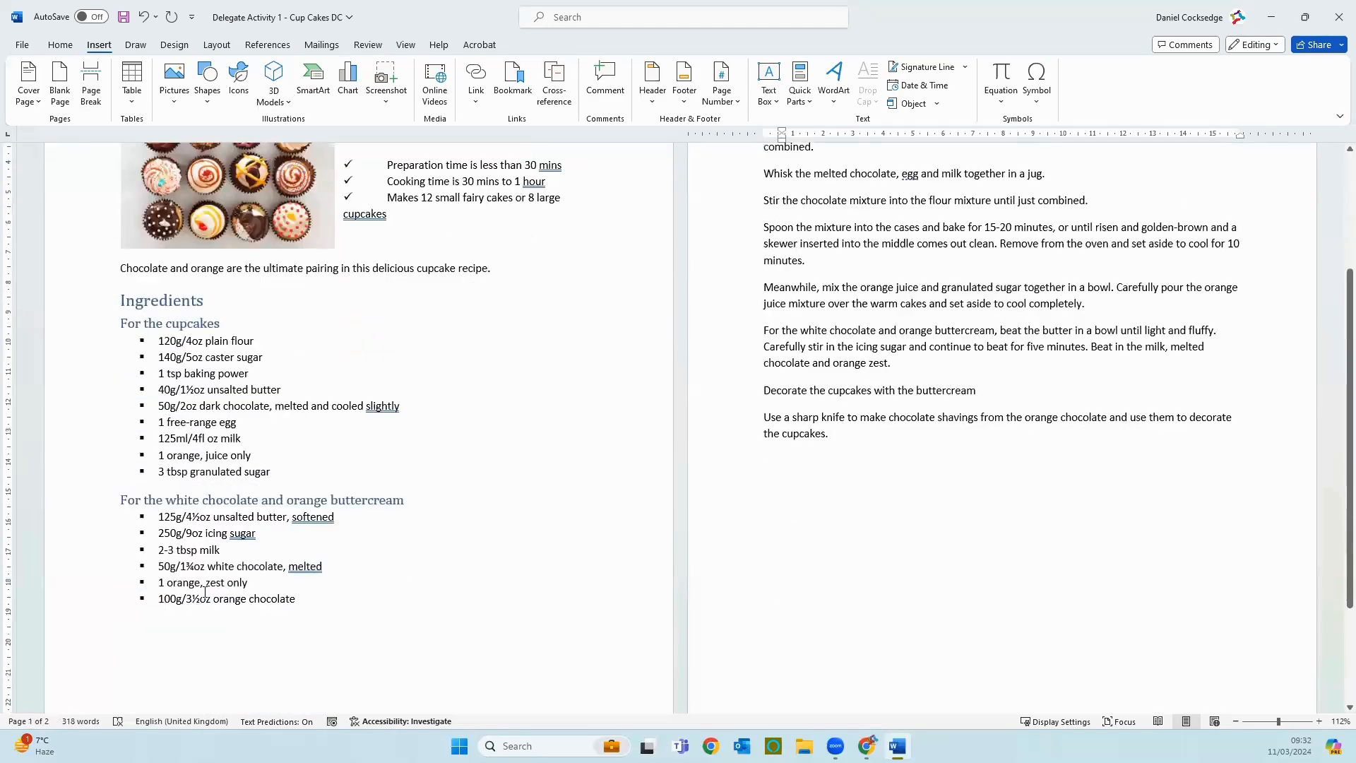
pyautogui.scroll(3, 407, 552)
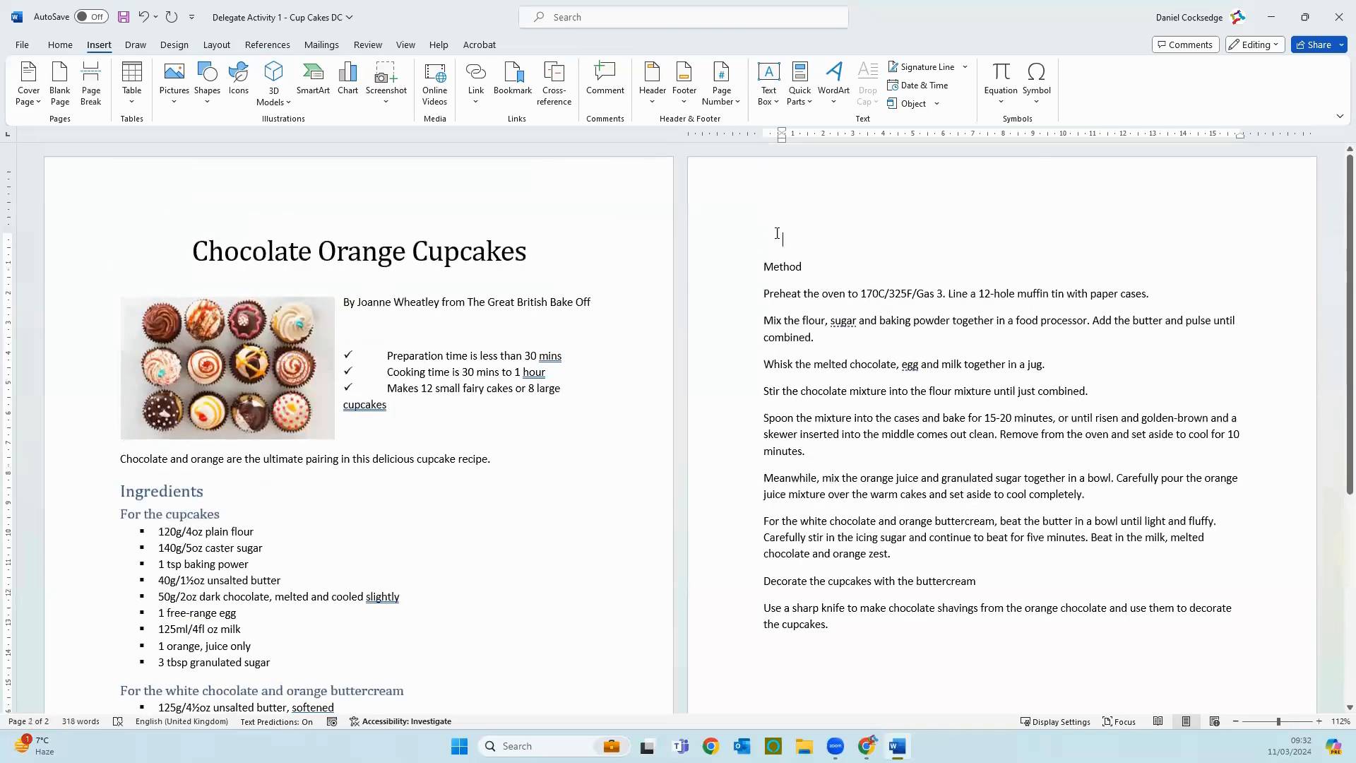
pyautogui.click(1015, 209)
pyautogui.press('Delete')
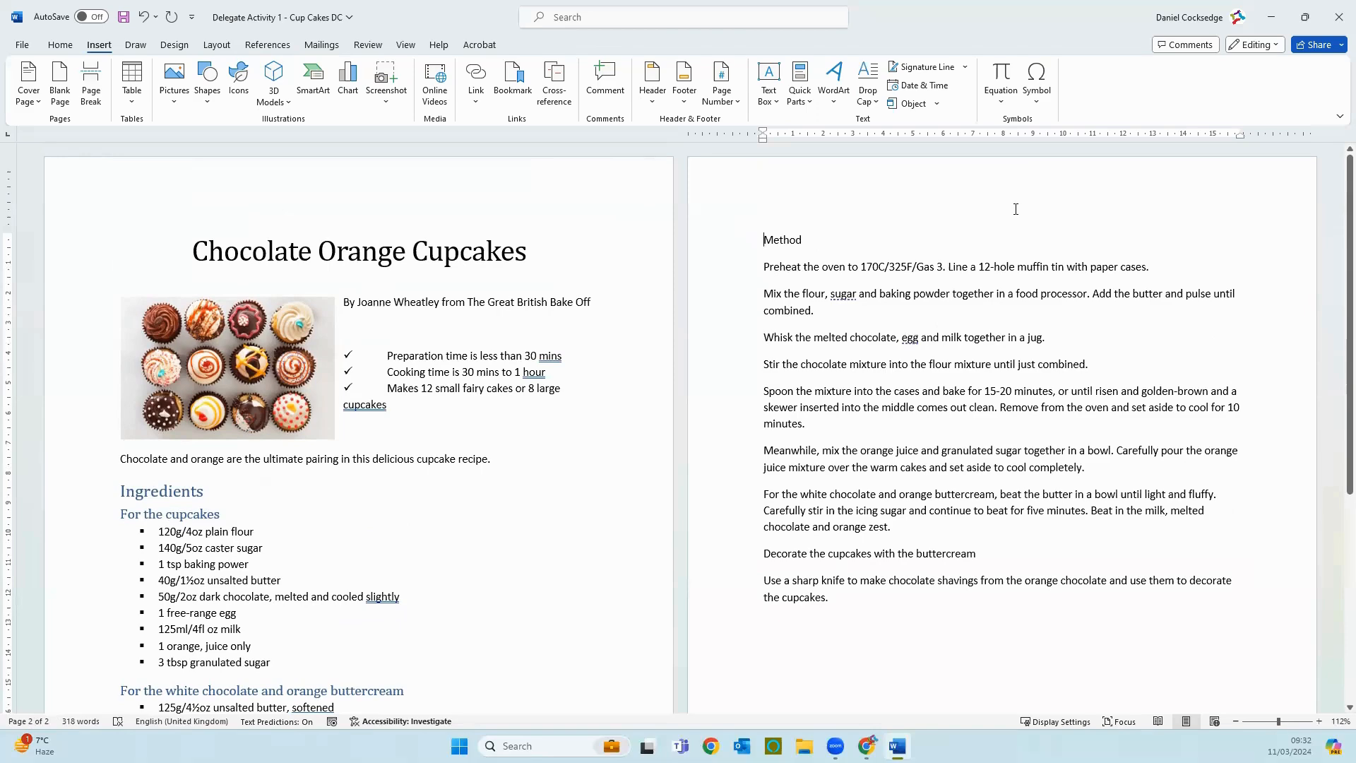
# Step: Apply the Heading 1 style to the "Method" line
pyautogui.click(723, 249)
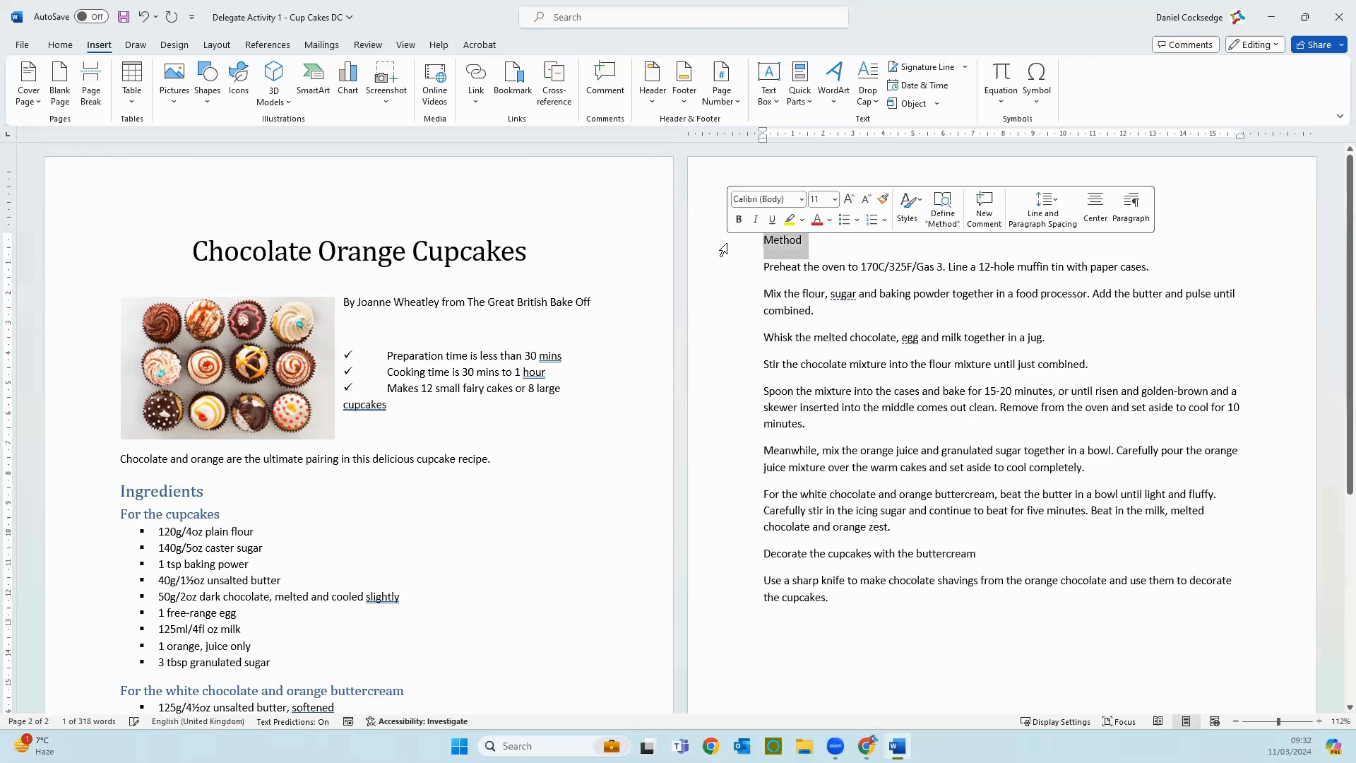
pyautogui.click(59, 44)
pyautogui.click(715, 85)
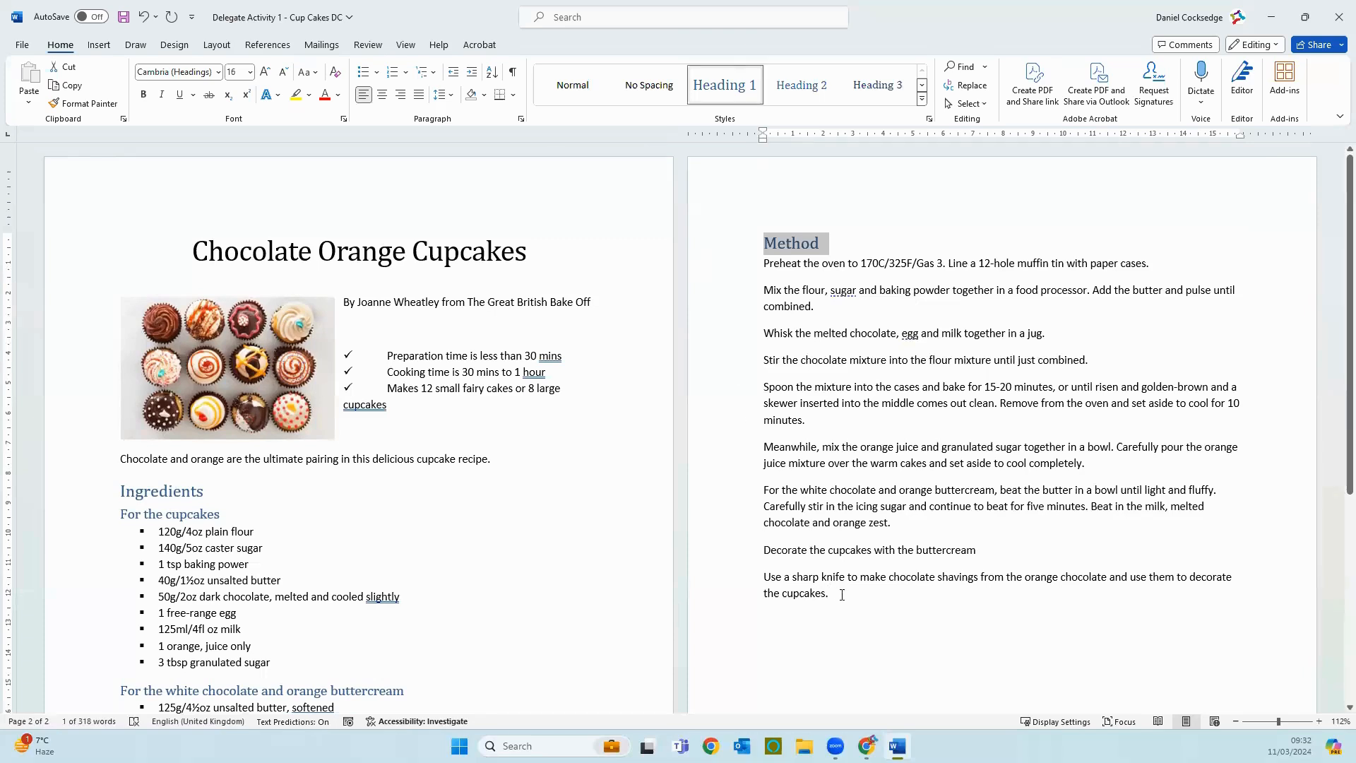
# Step: Apply tick bullets to all the instruction lines under "Method"
pyautogui.moveTo(842, 595); pyautogui.dragTo(724, 270)
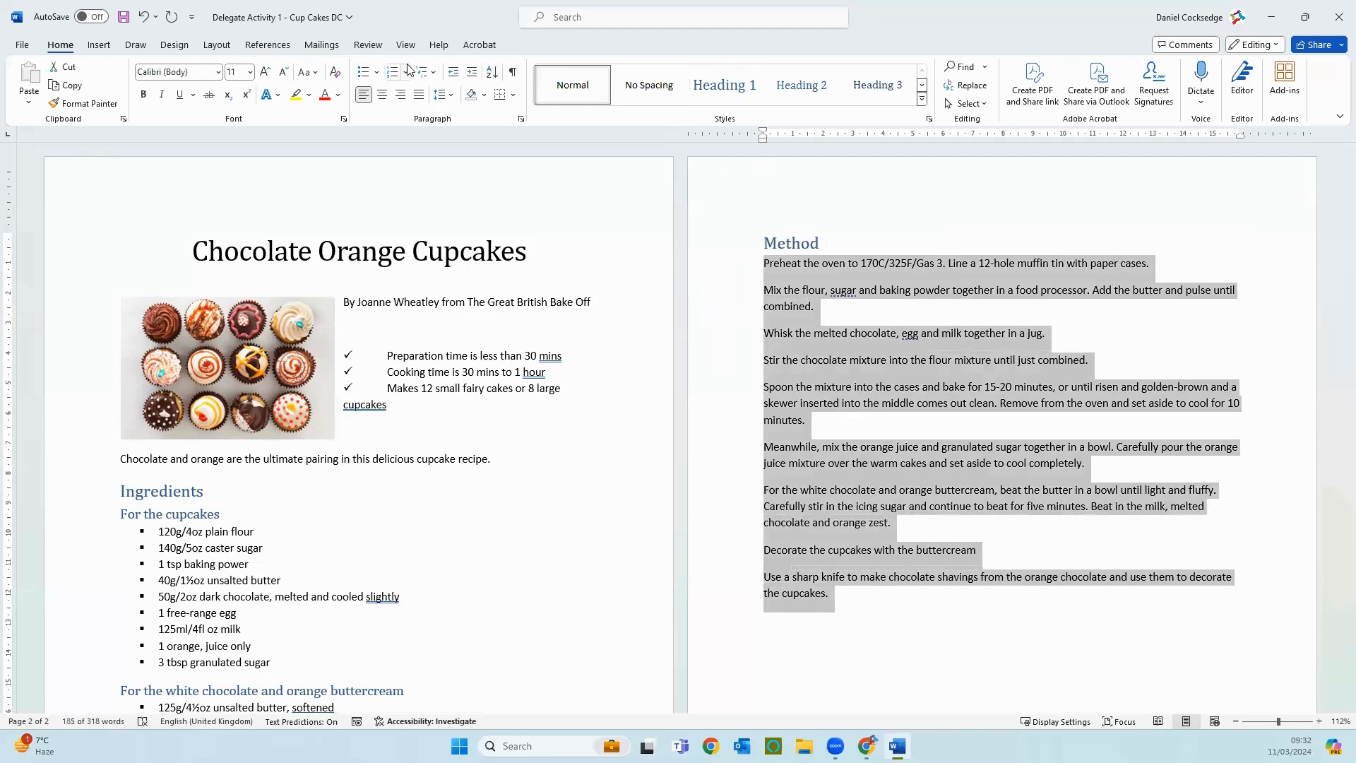
pyautogui.click(377, 74)
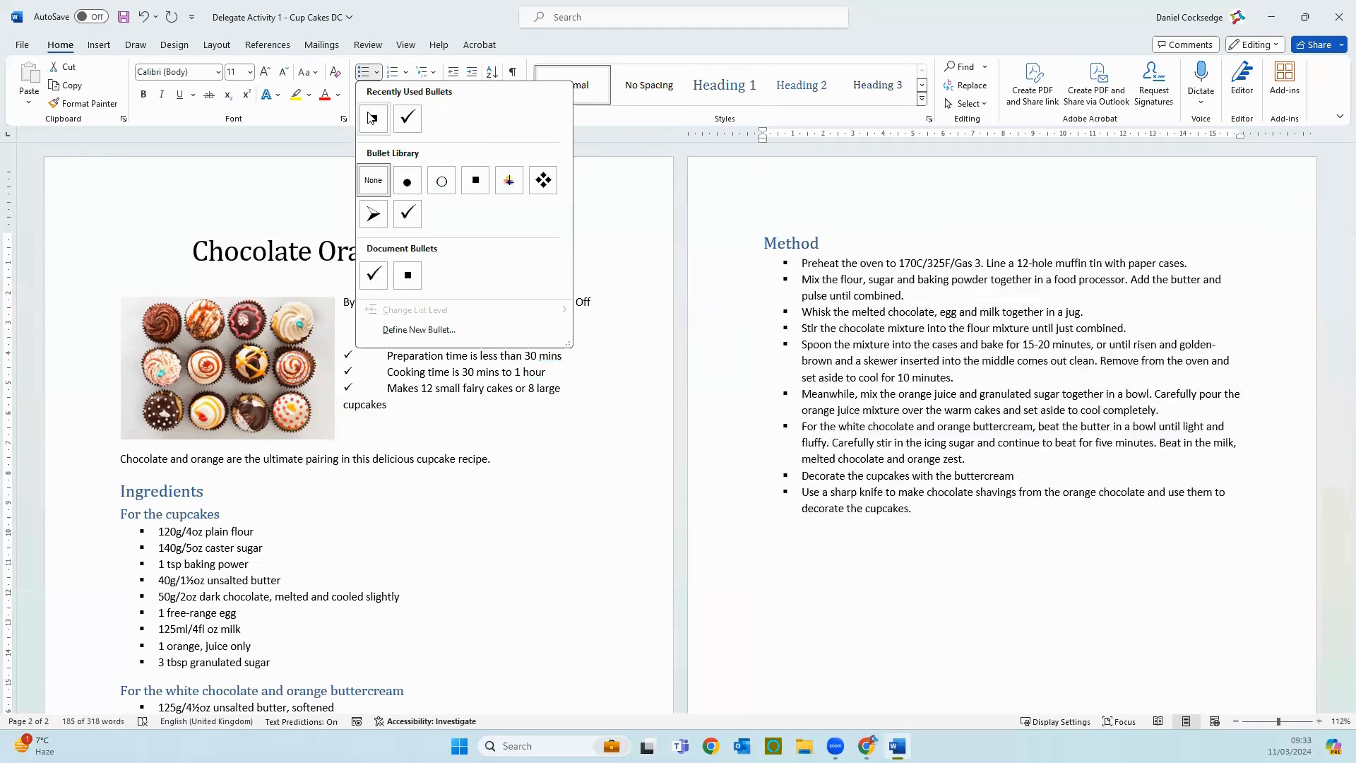
pyautogui.click(652, 228)
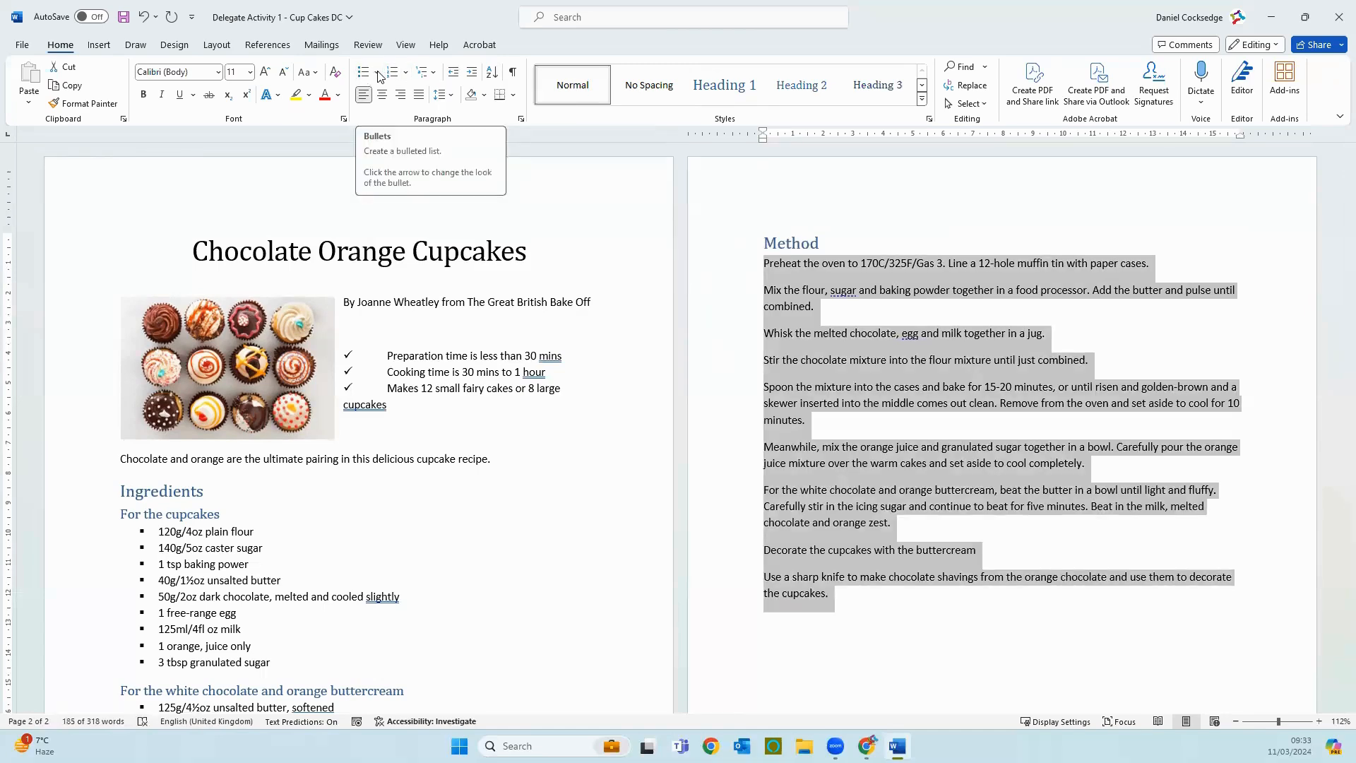
pyautogui.click(377, 75)
pyautogui.click(407, 118)
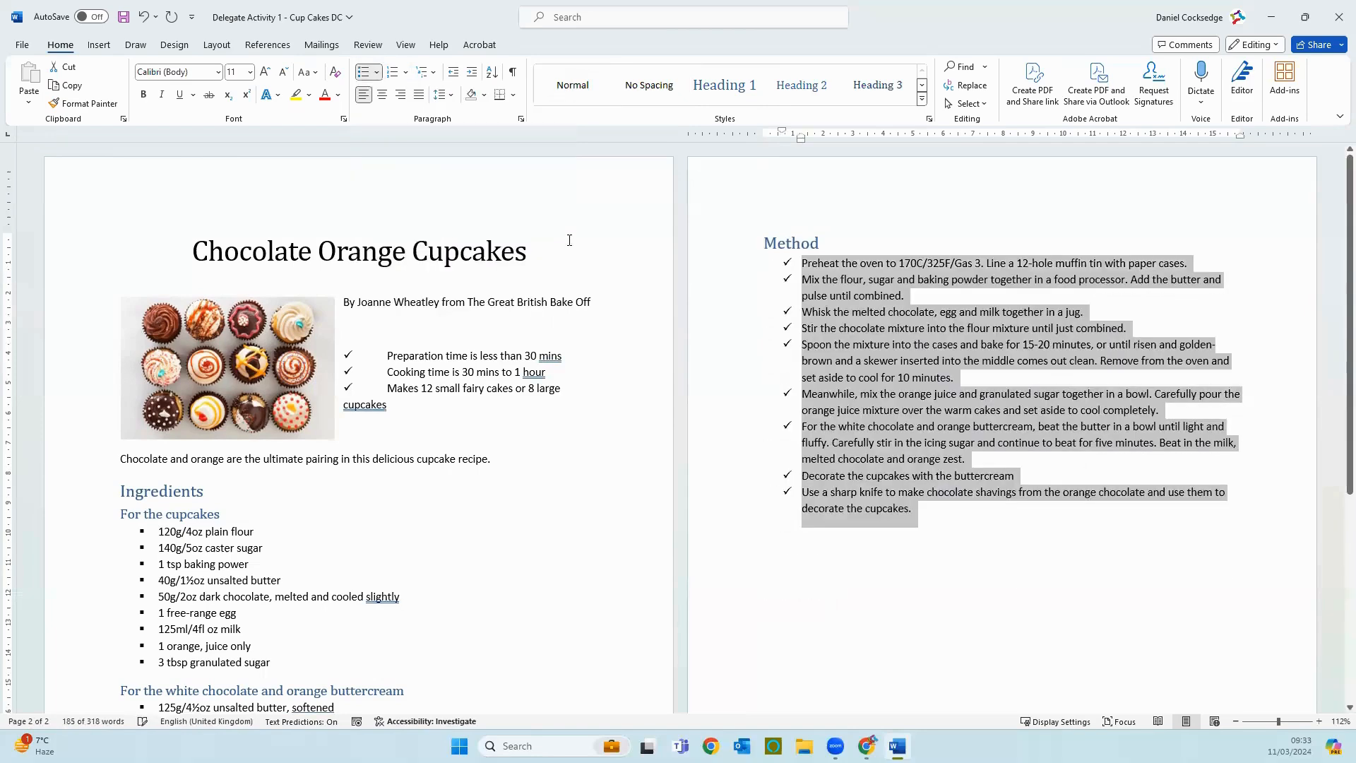
# Step: Add a round bullet to the "Chocolate Orange Cupcakes" title, then remove it again
pyautogui.click(528, 251)
pyautogui.click(377, 72)
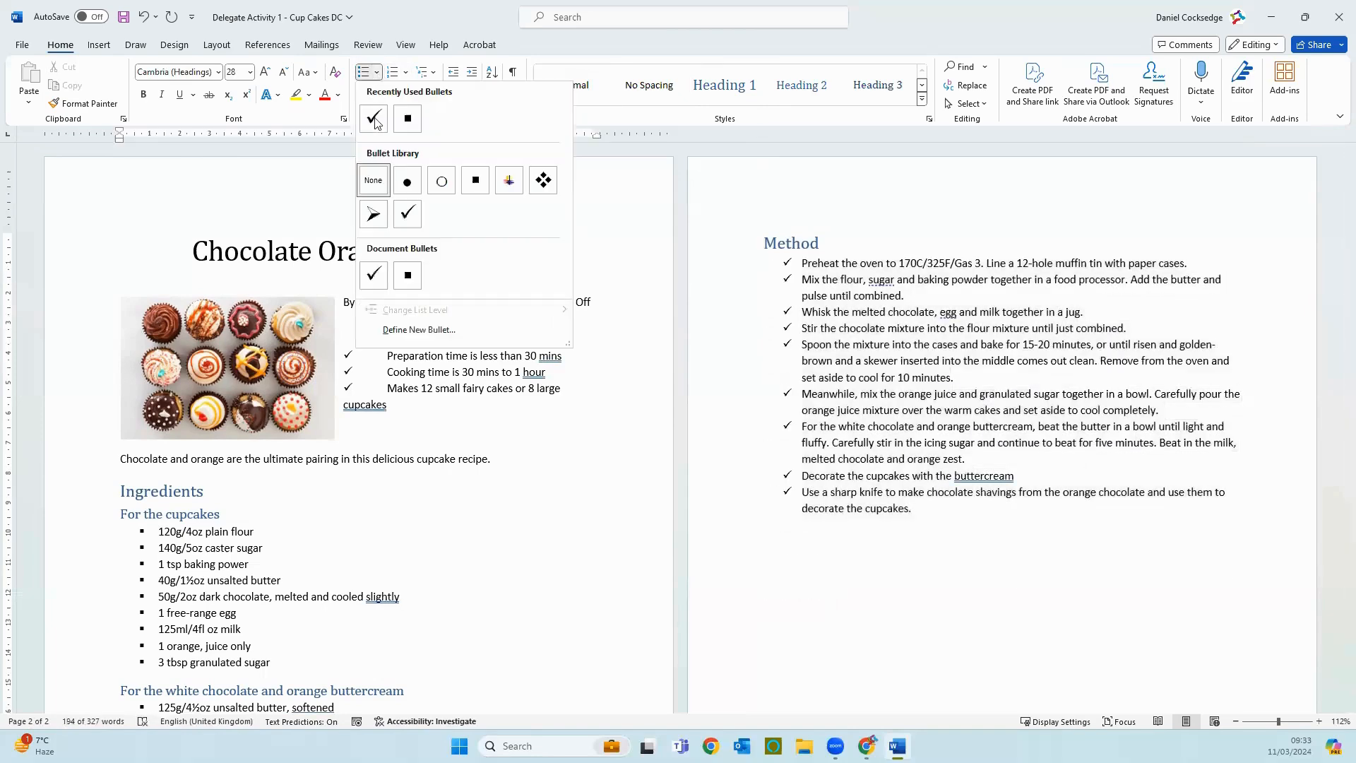
pyautogui.click(406, 181)
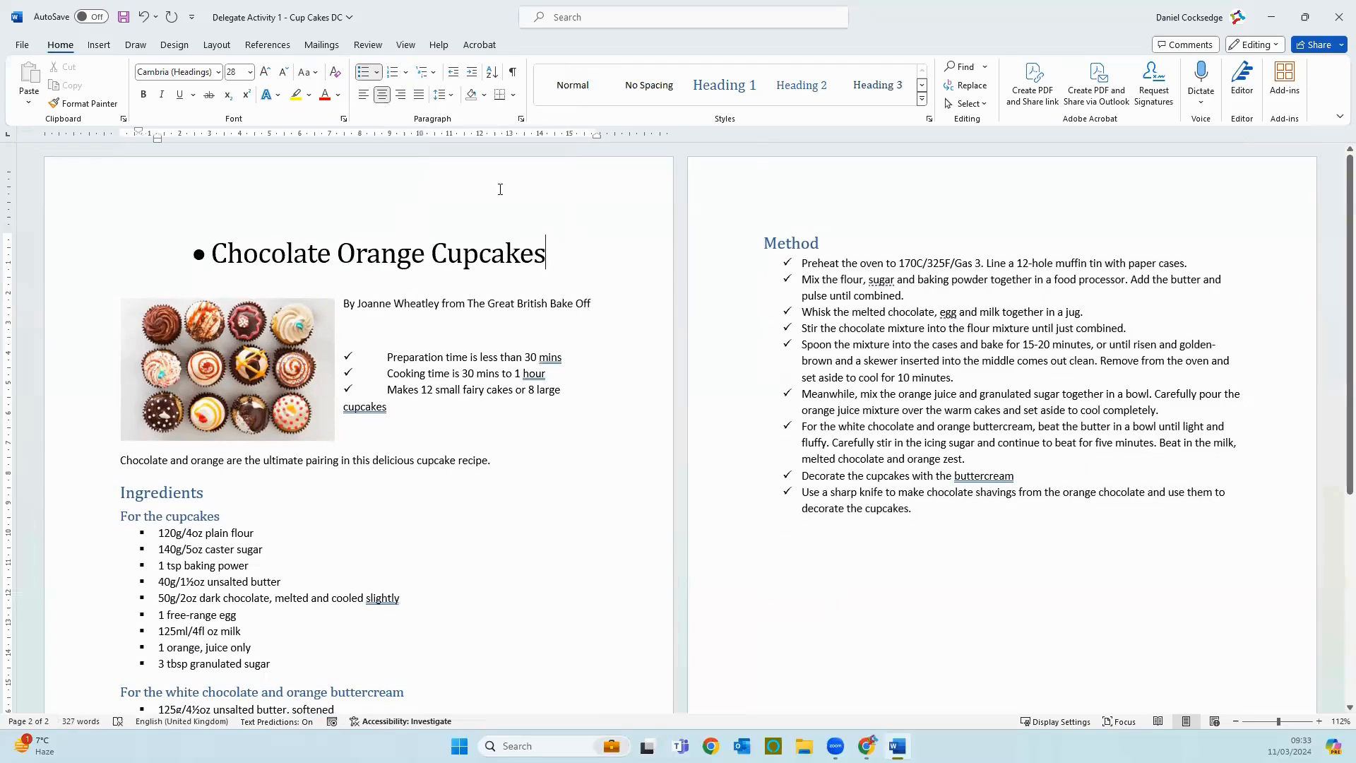
pyautogui.click(377, 72)
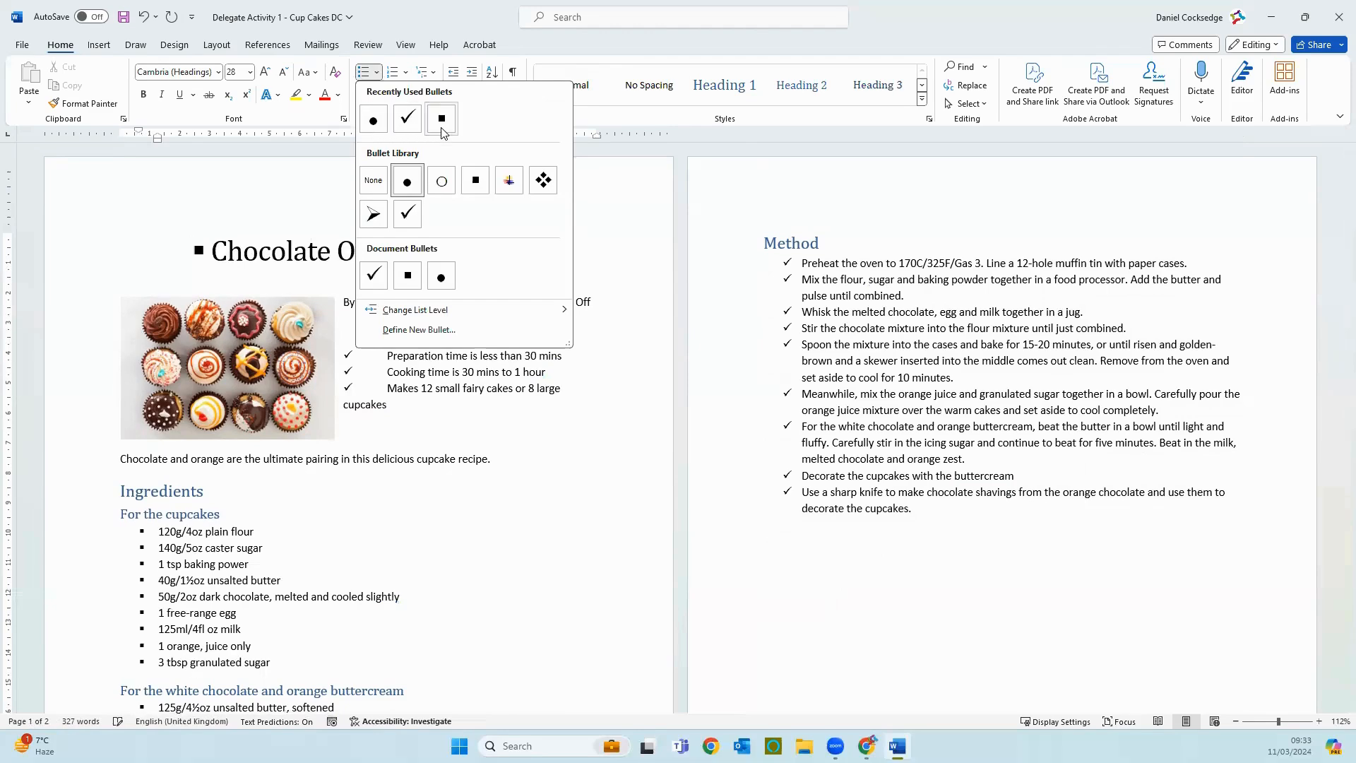
pyautogui.click(621, 447)
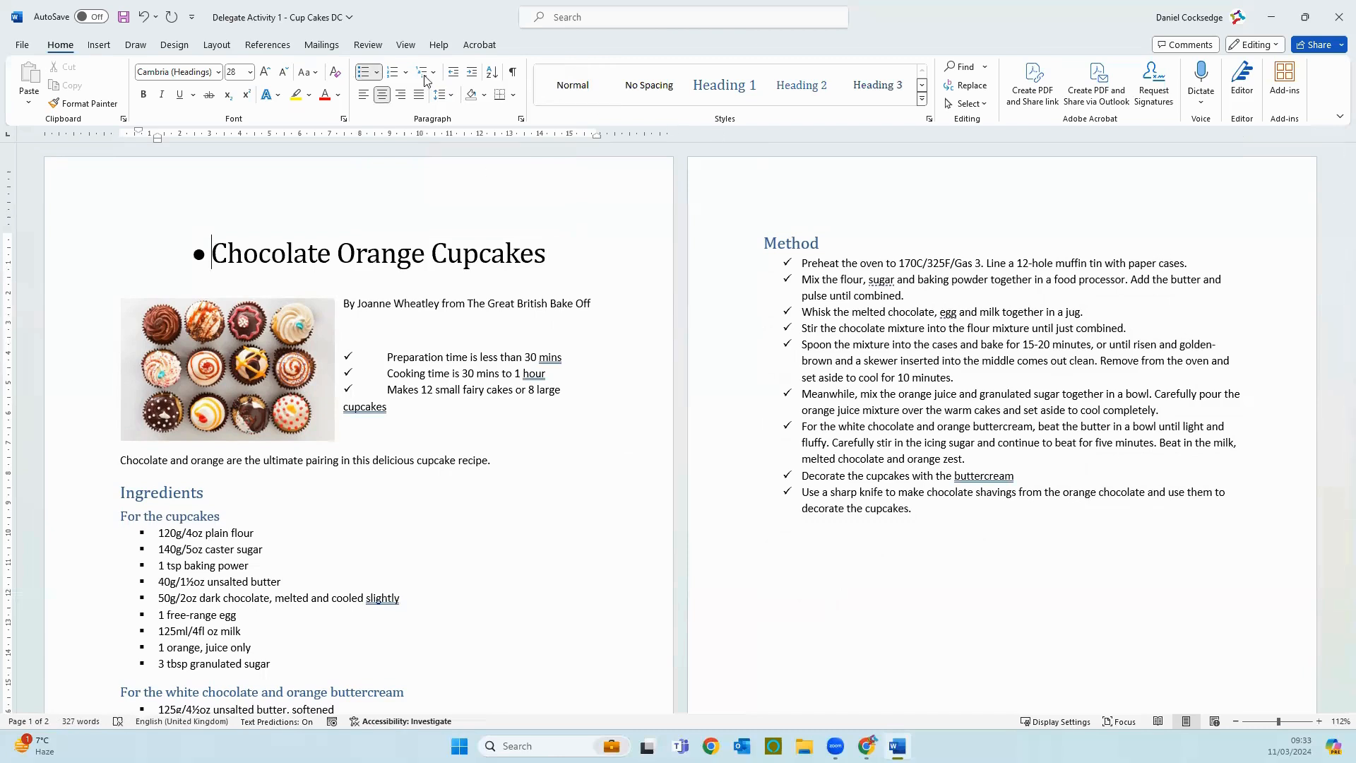
pyautogui.click(363, 71)
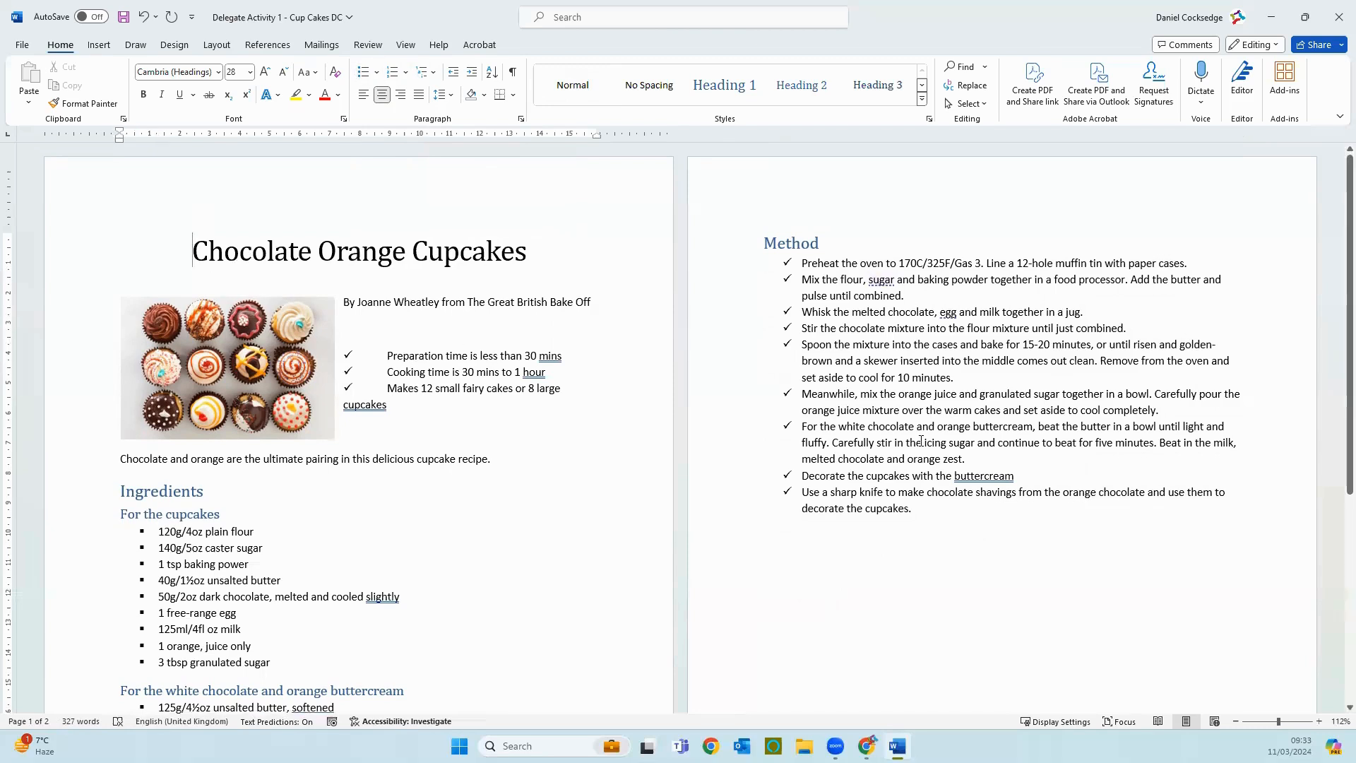
# Step: Change the bullets of all the instruction lines under "Method" to squares
pyautogui.moveTo(933, 517); pyautogui.dragTo(770, 243)
pyautogui.click(377, 71)
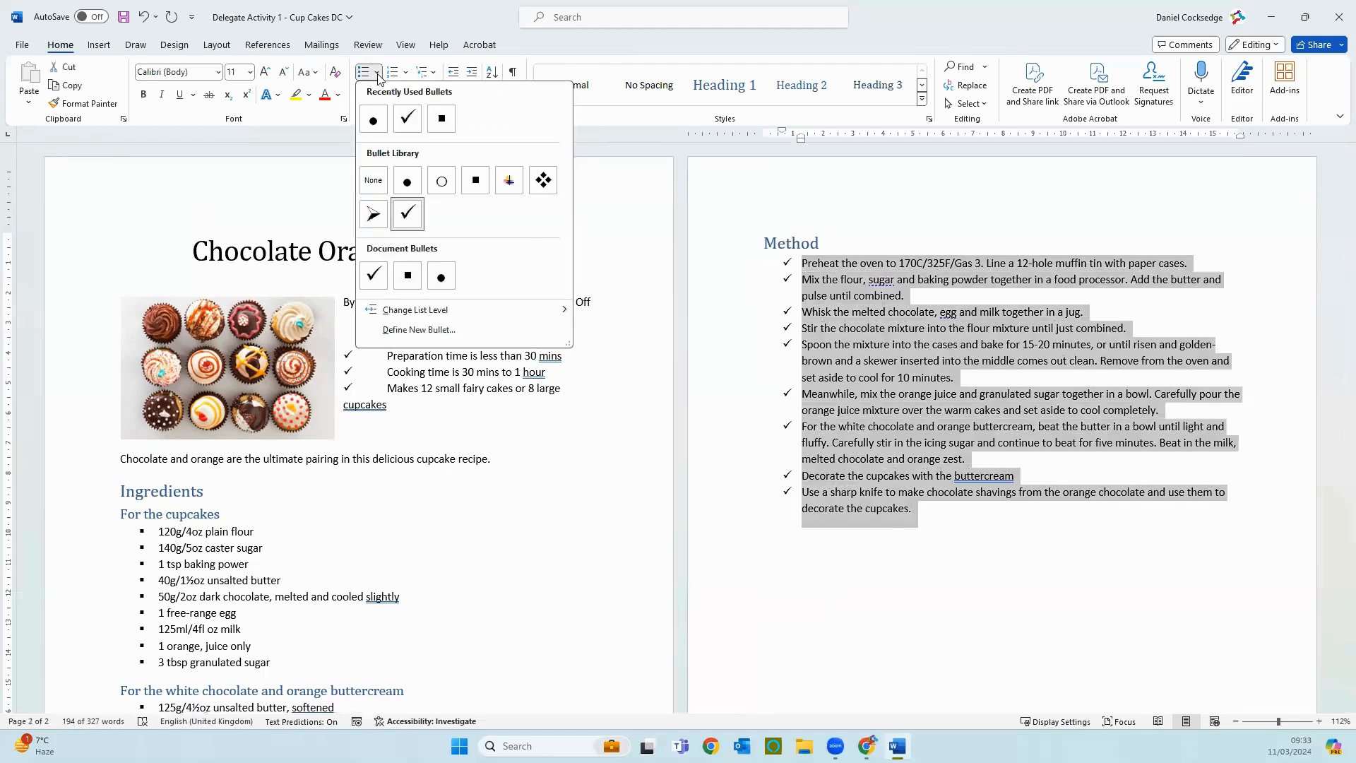
pyautogui.click(441, 119)
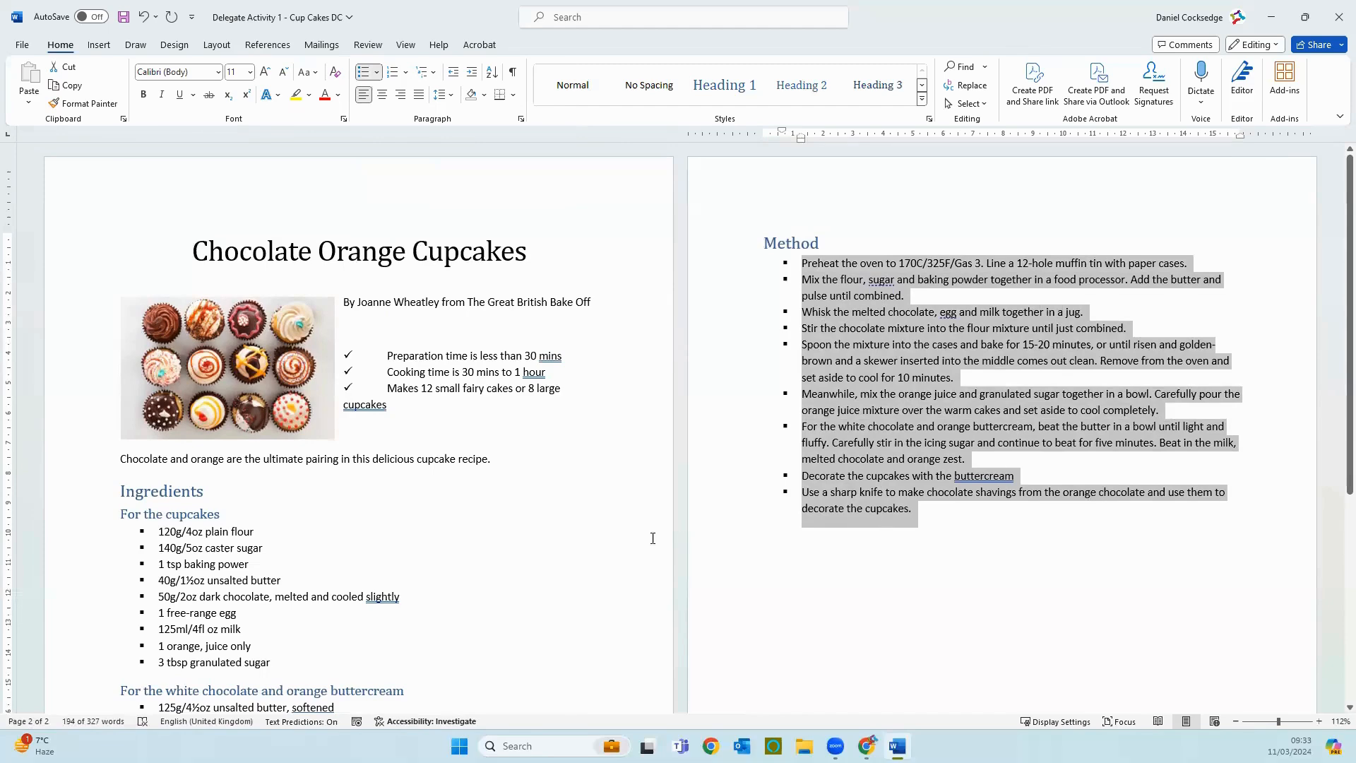
pyautogui.scroll(-5, 613, 542)
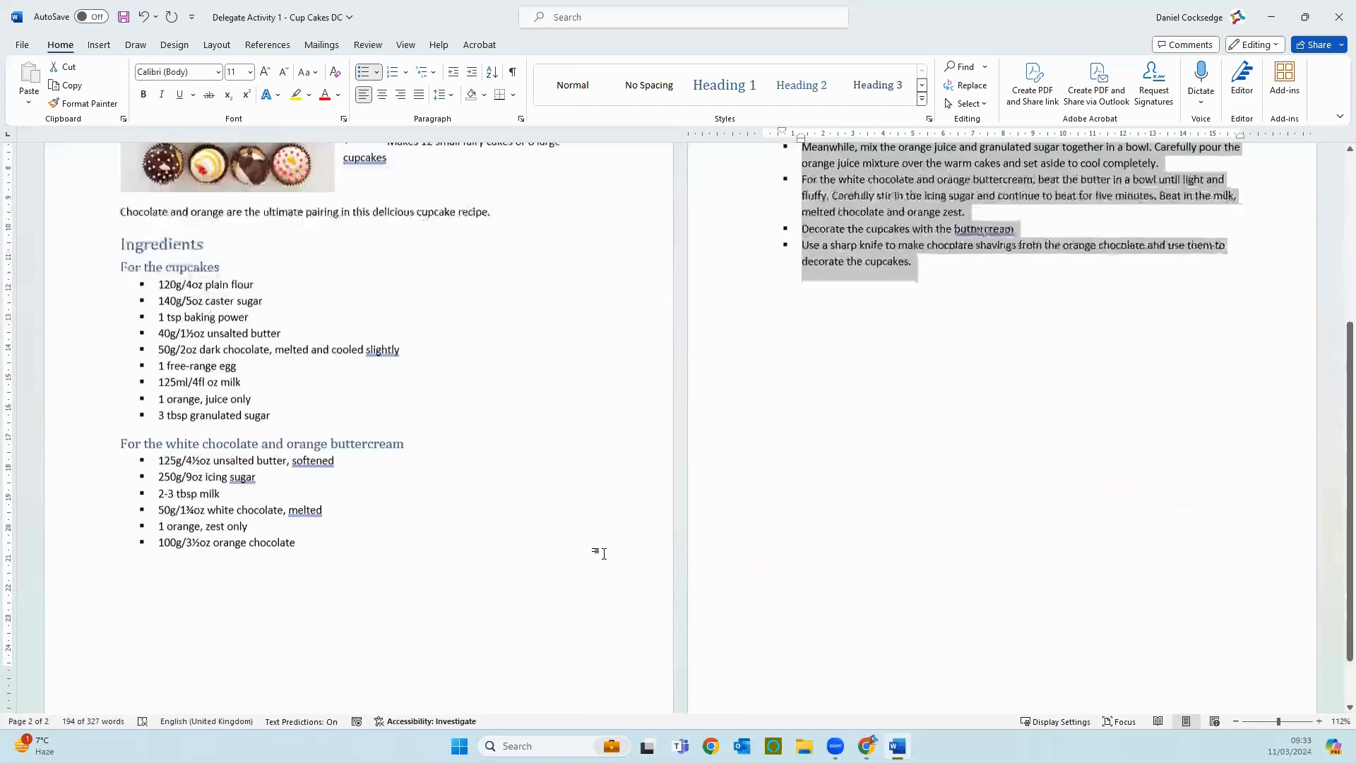
pyautogui.scroll(5, 604, 553)
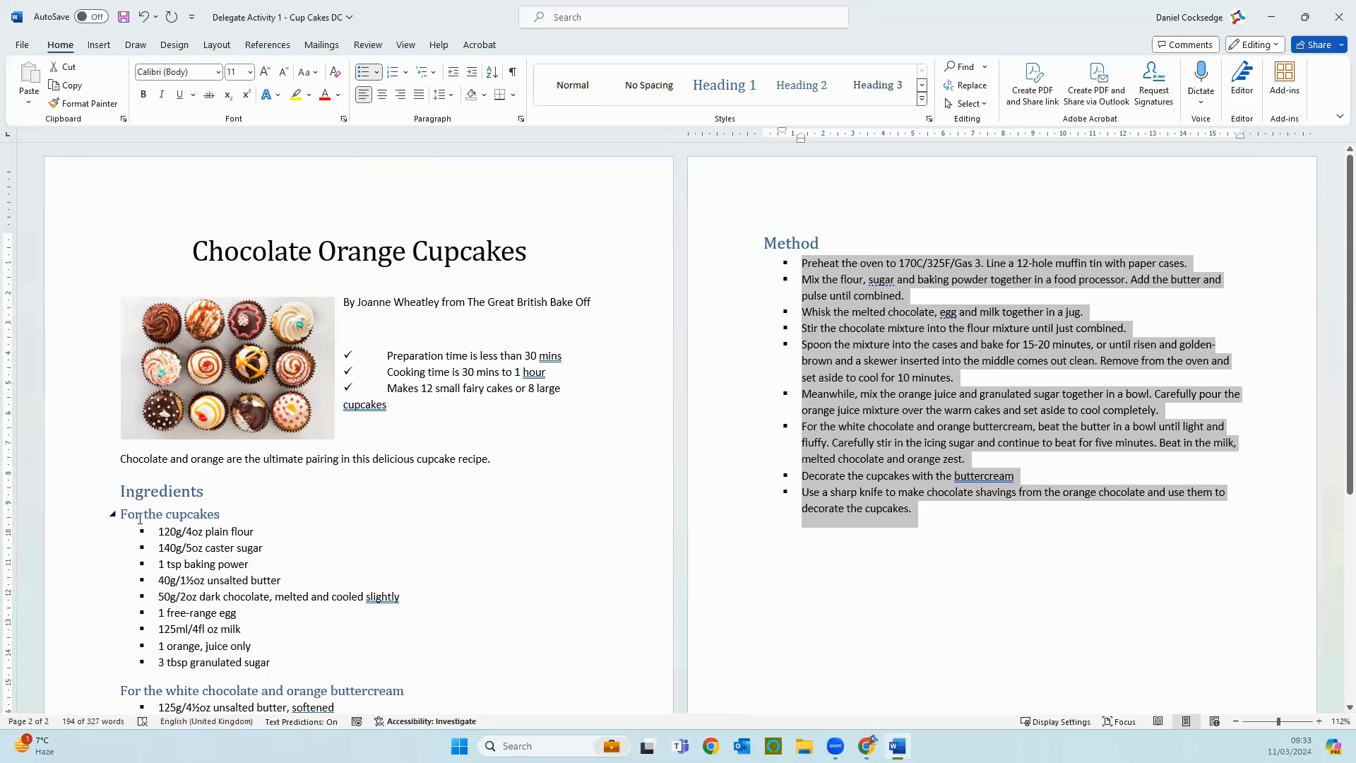
pyautogui.scroll(-3, 453, 549)
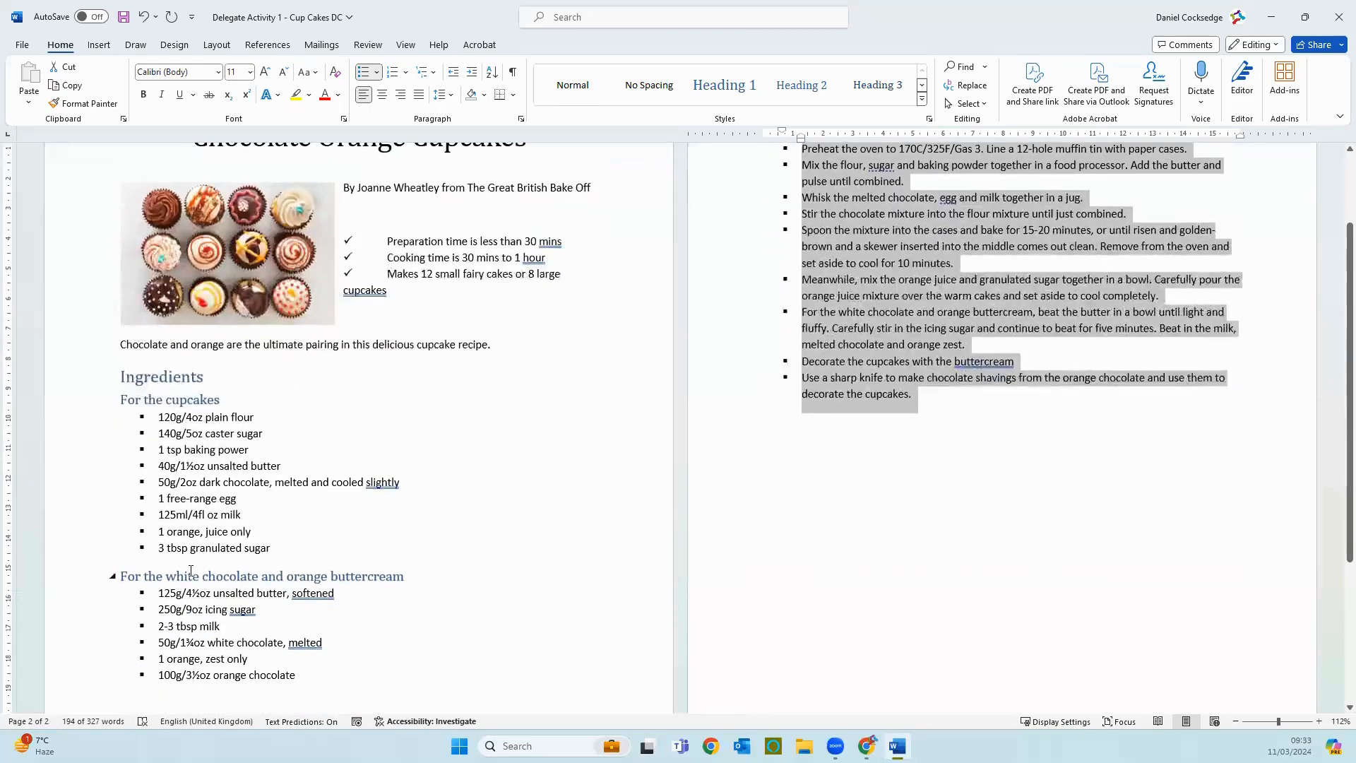
# Step: Show the formatting marks and examine the paragraph marks and page break on the ingredients page
pyautogui.scroll(3, 988, 421)
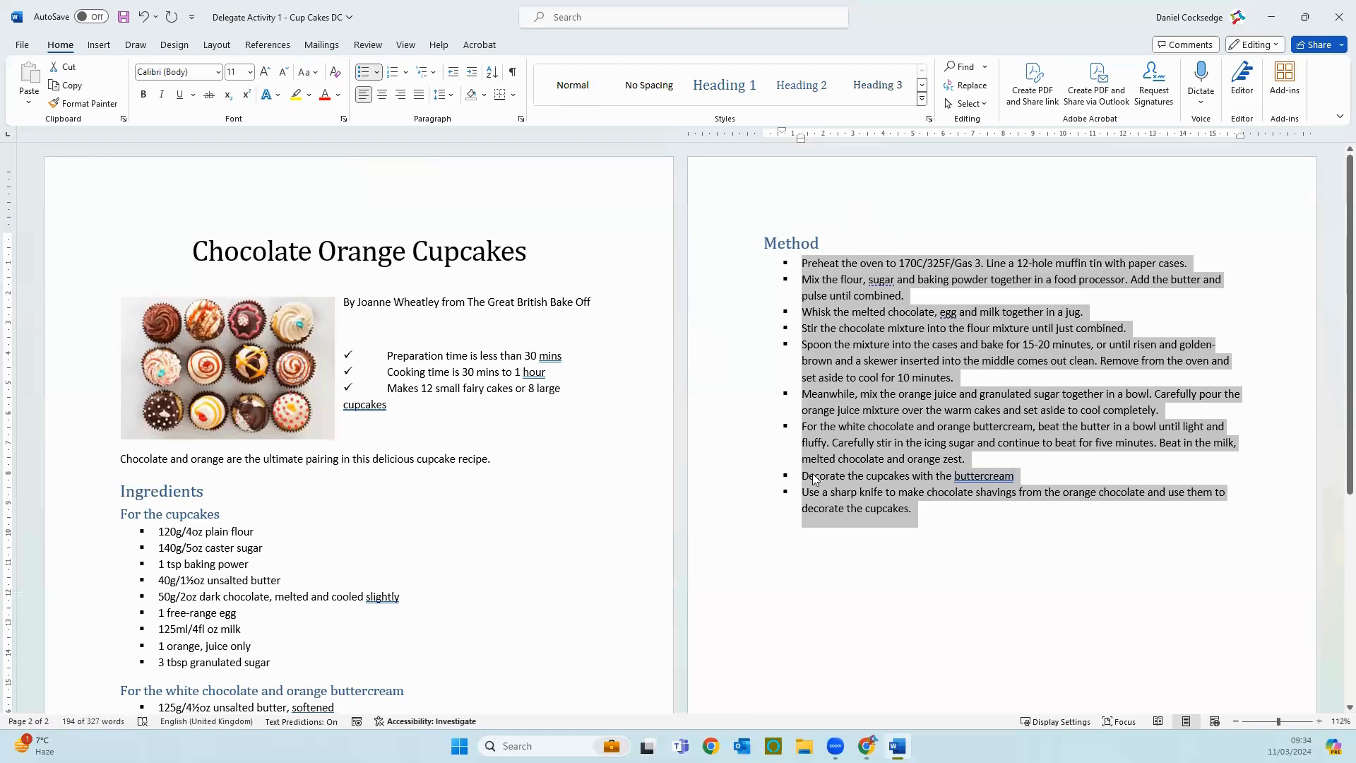
pyautogui.click(514, 74)
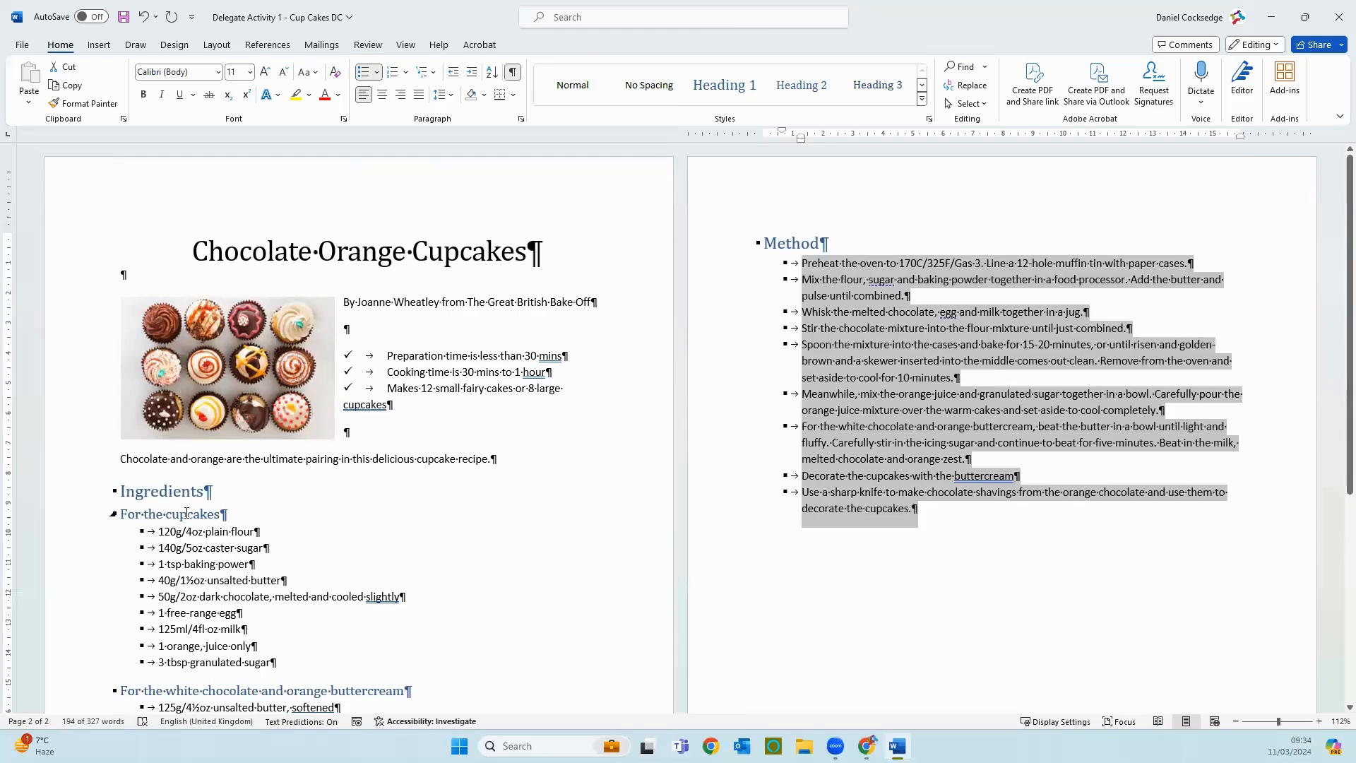
pyautogui.scroll(-6, 284, 502)
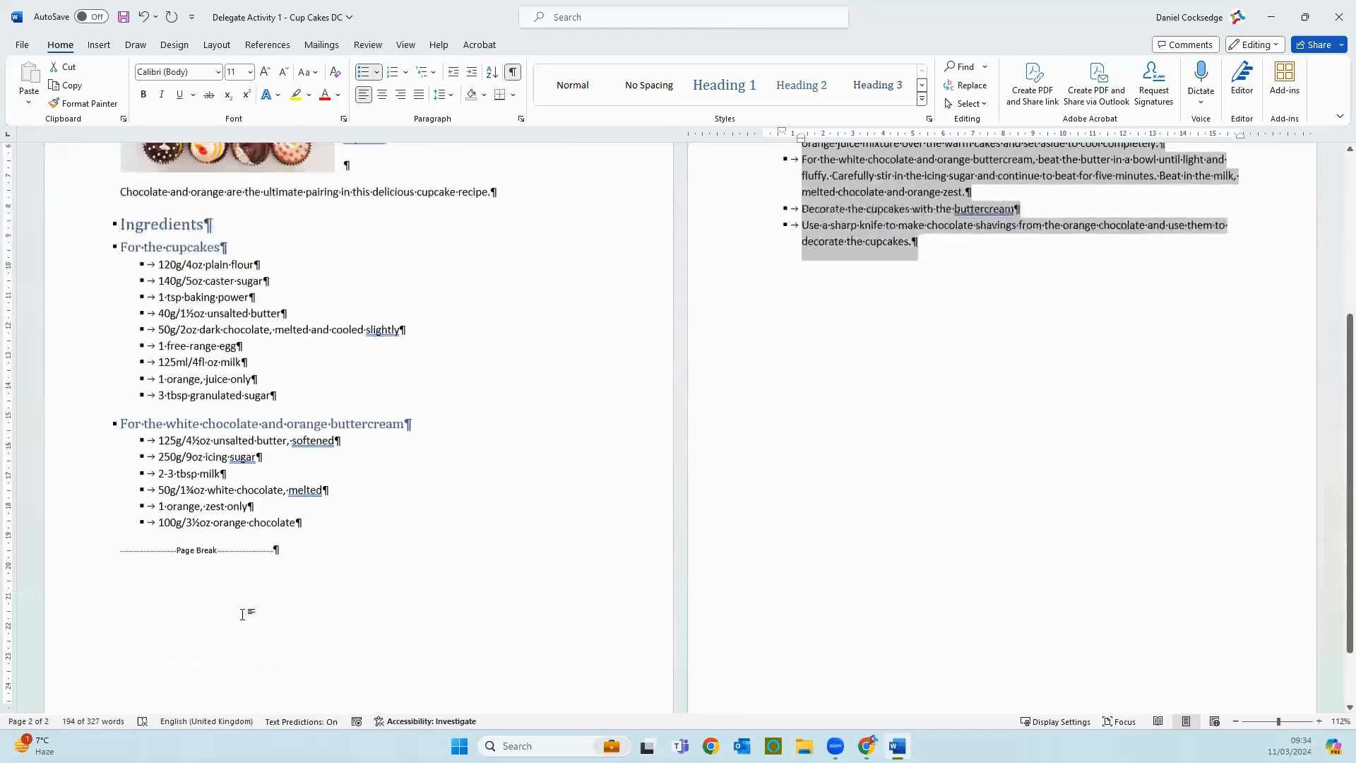
pyautogui.scroll(6, 902, 490)
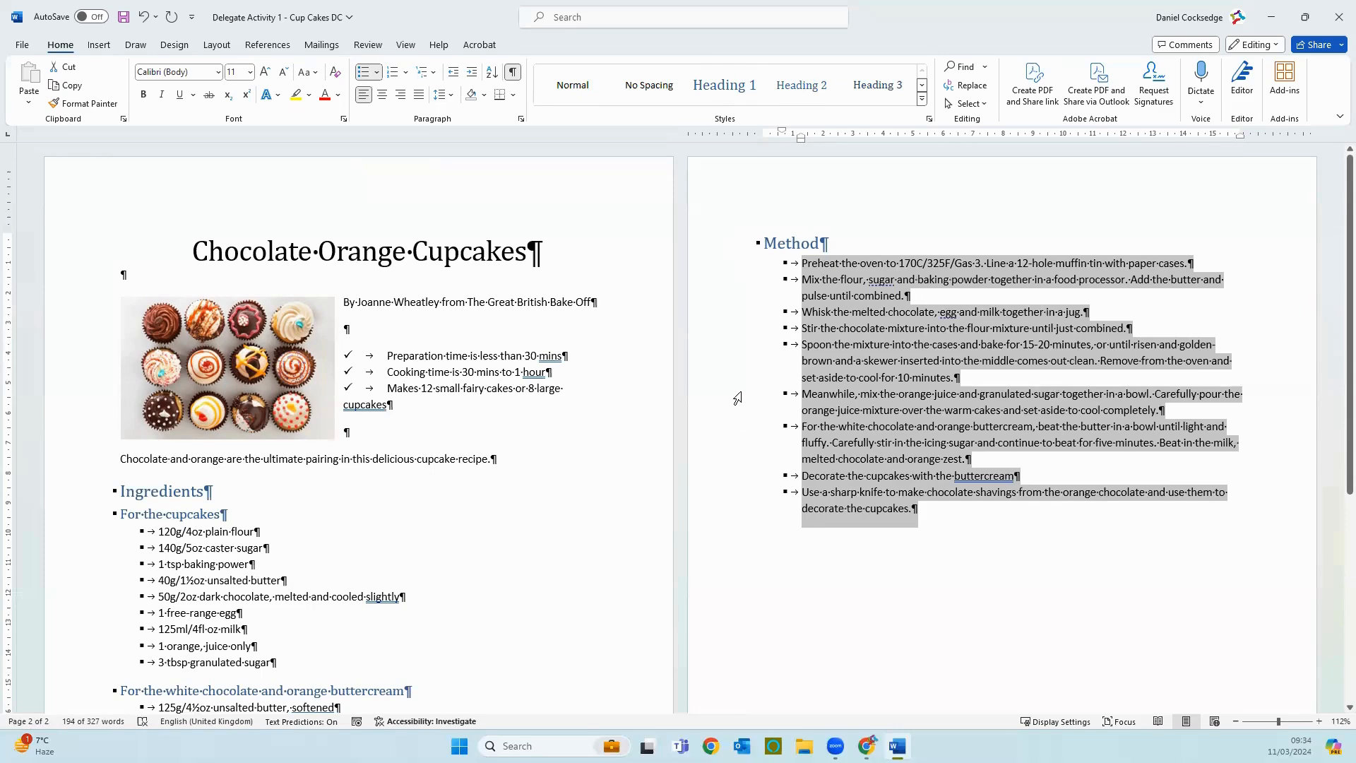
# Step: Shrink the cupcake picture slightly to give the ticked lines beside it more room, and hide the formatting marks
pyautogui.click(325, 428)
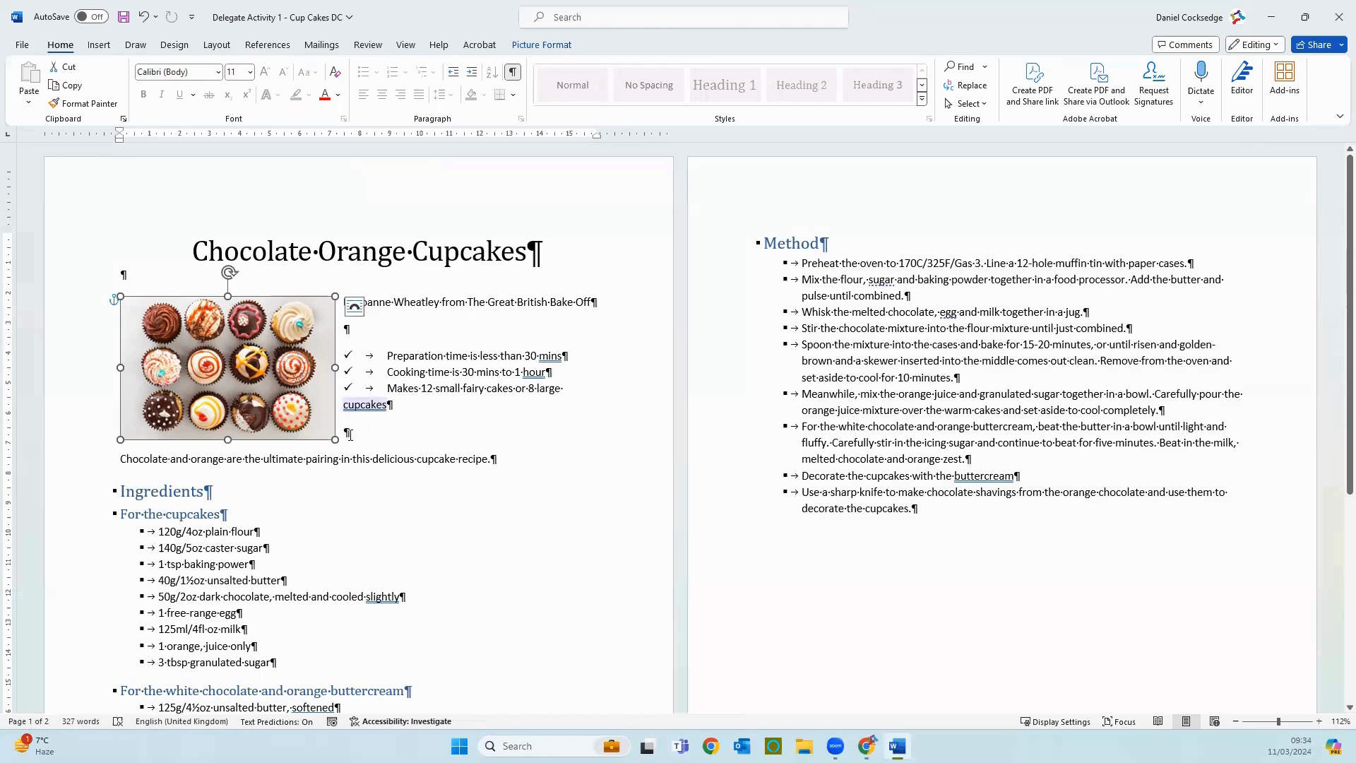
pyautogui.moveTo(334, 438); pyautogui.dragTo(322, 434)
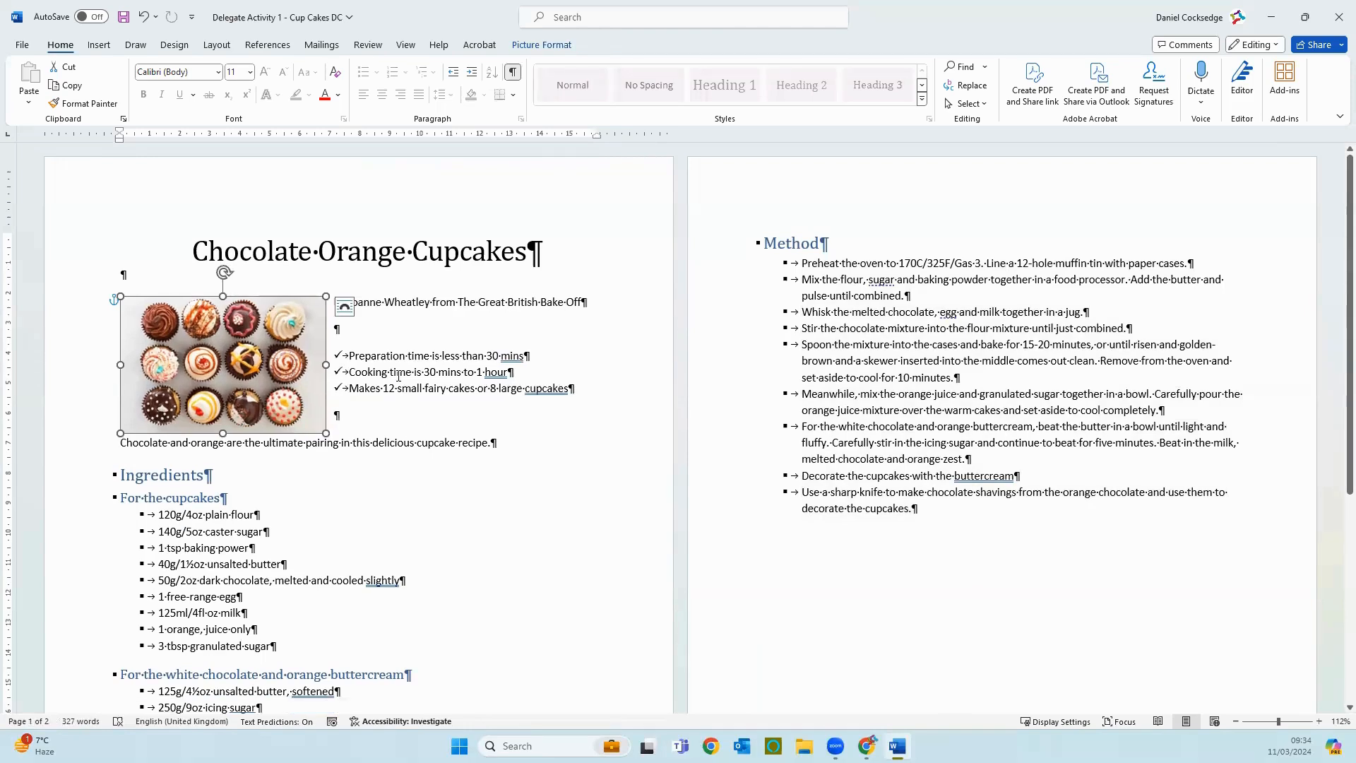
pyautogui.click(521, 442)
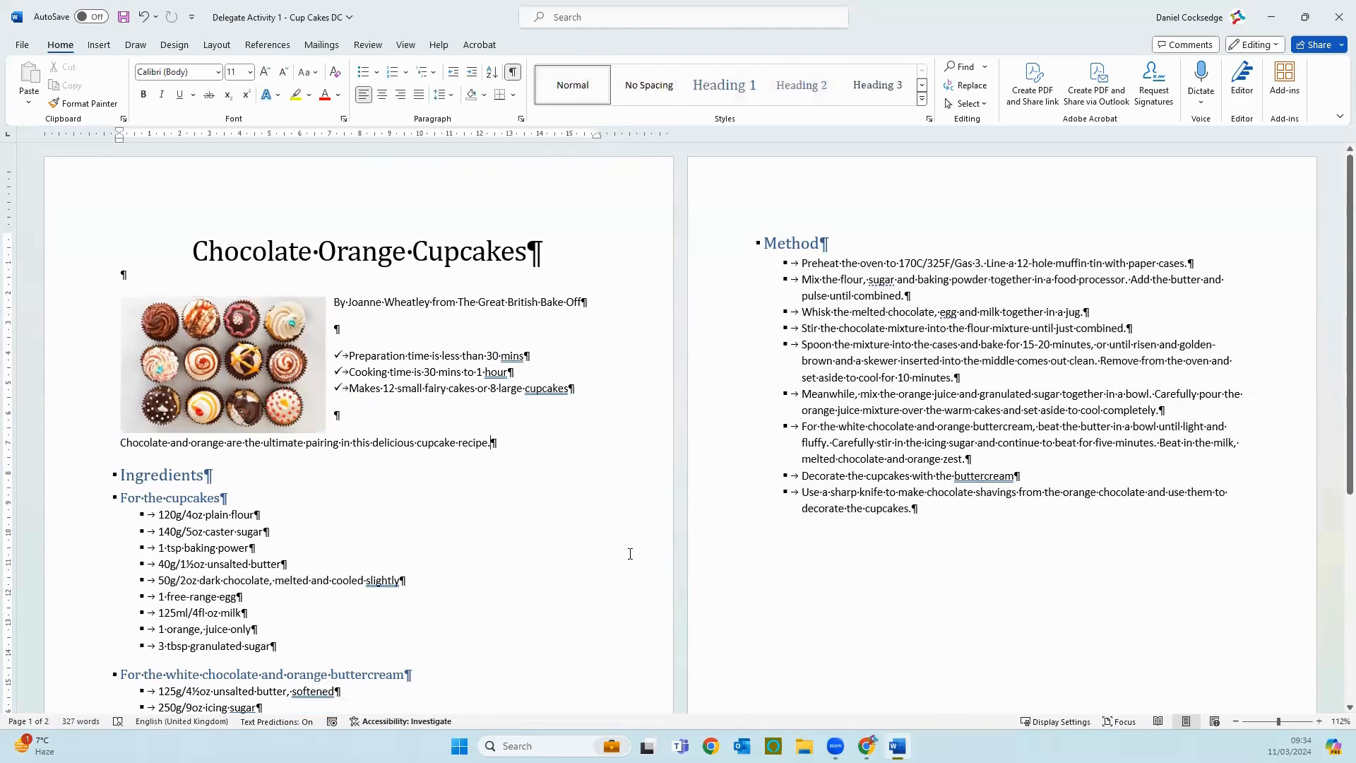
pyautogui.click(513, 73)
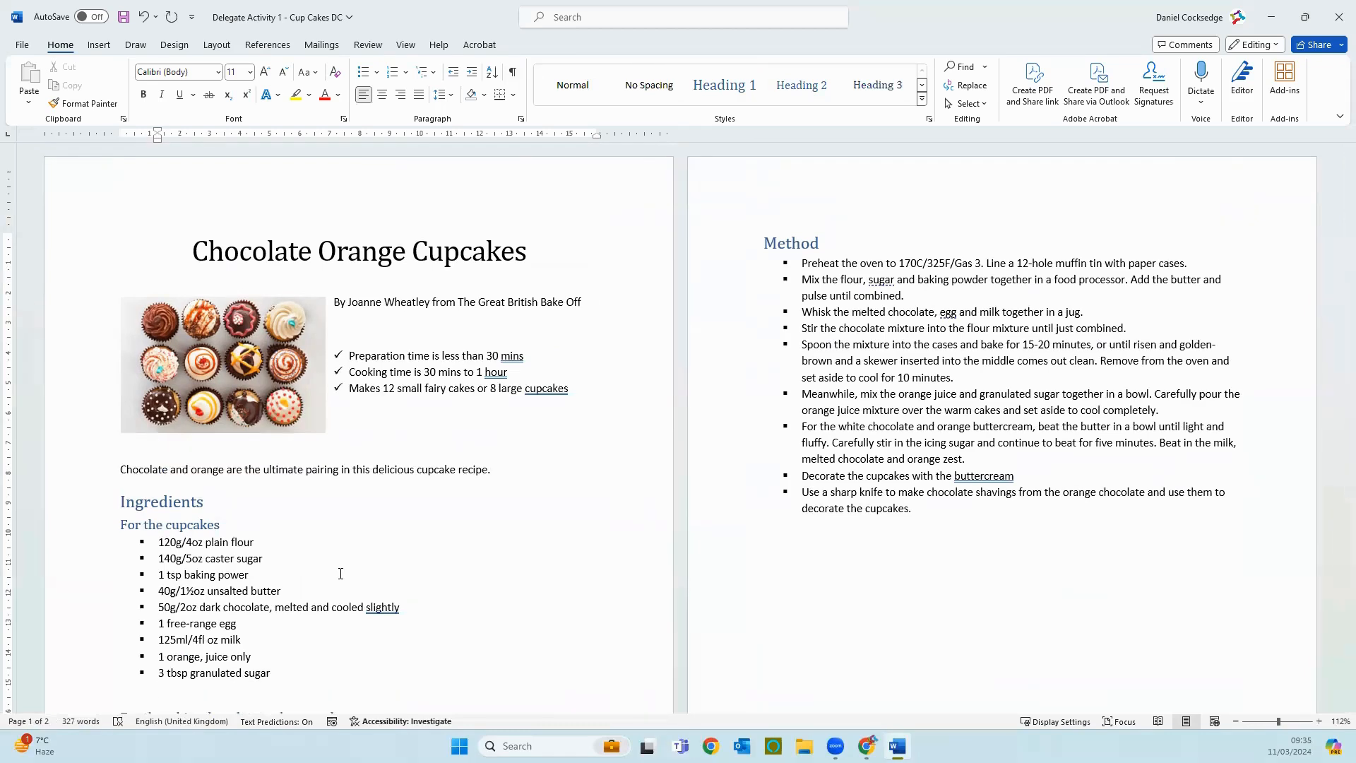
# Step: Insert page numbers at the bottom of the pages in the Ribbon design and close the header and footer
pyautogui.click(99, 46)
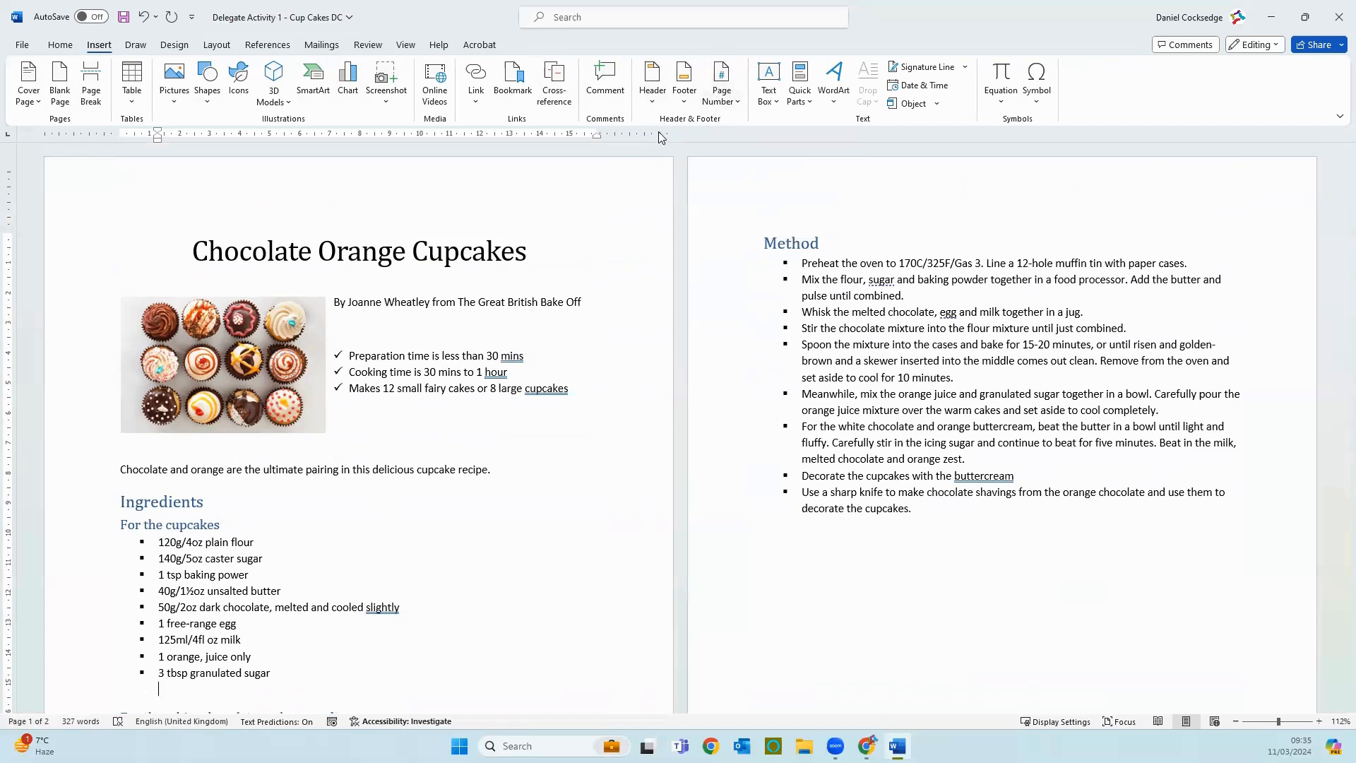
pyautogui.click(736, 102)
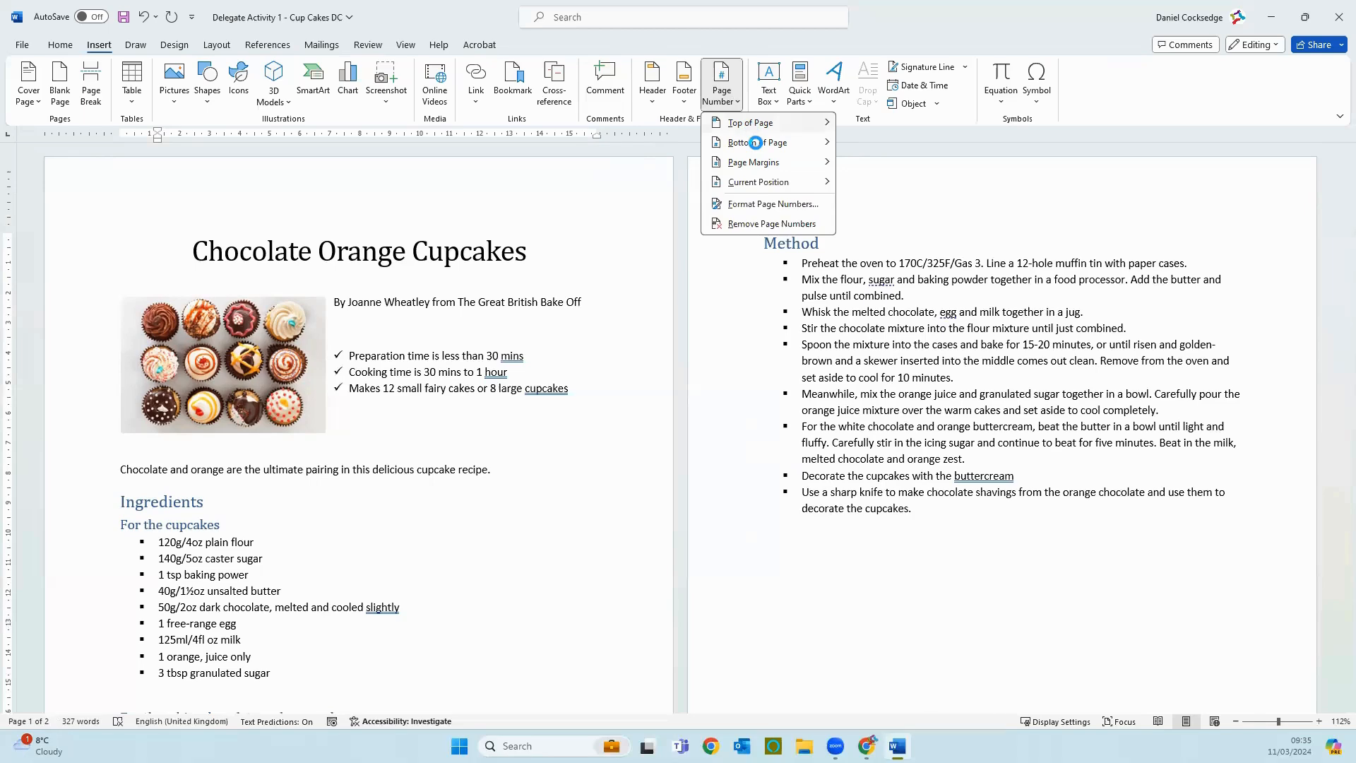
pyautogui.click(755, 143)
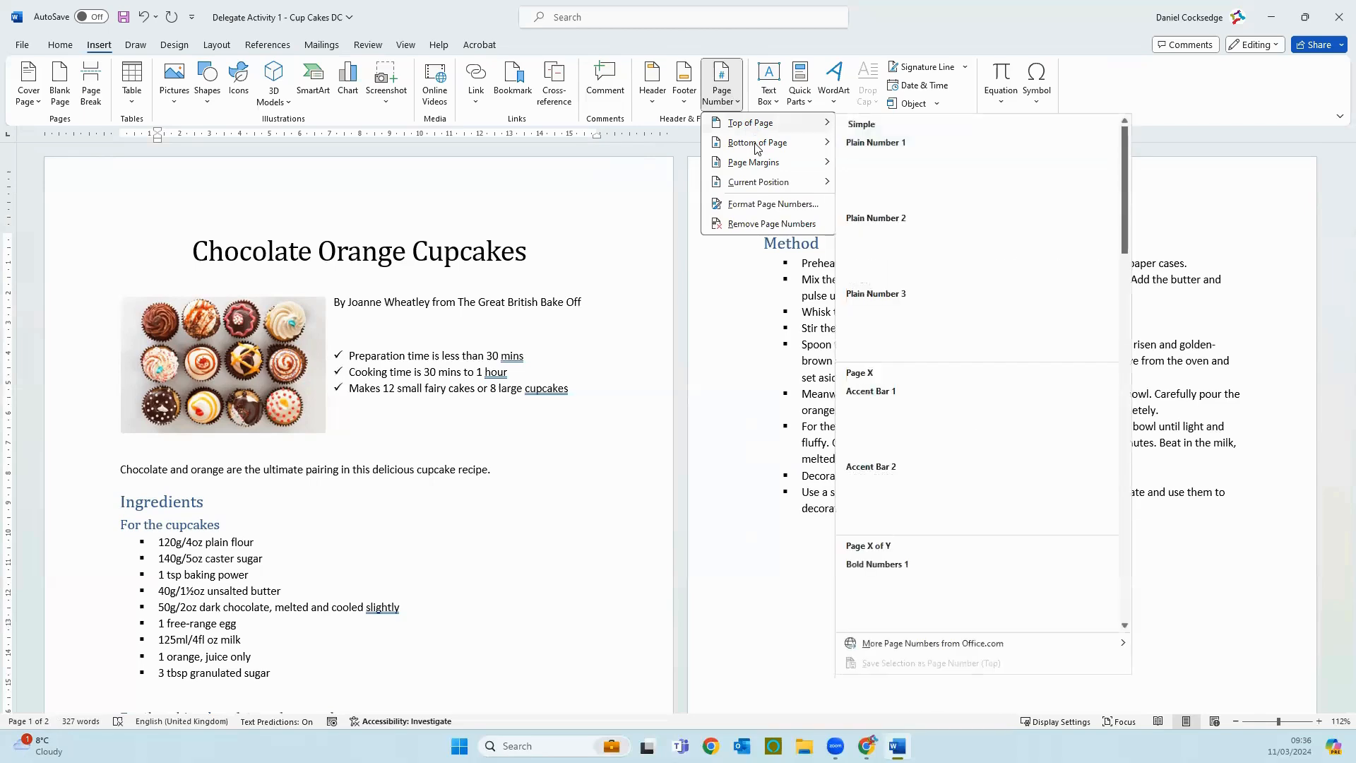
pyautogui.click(755, 145)
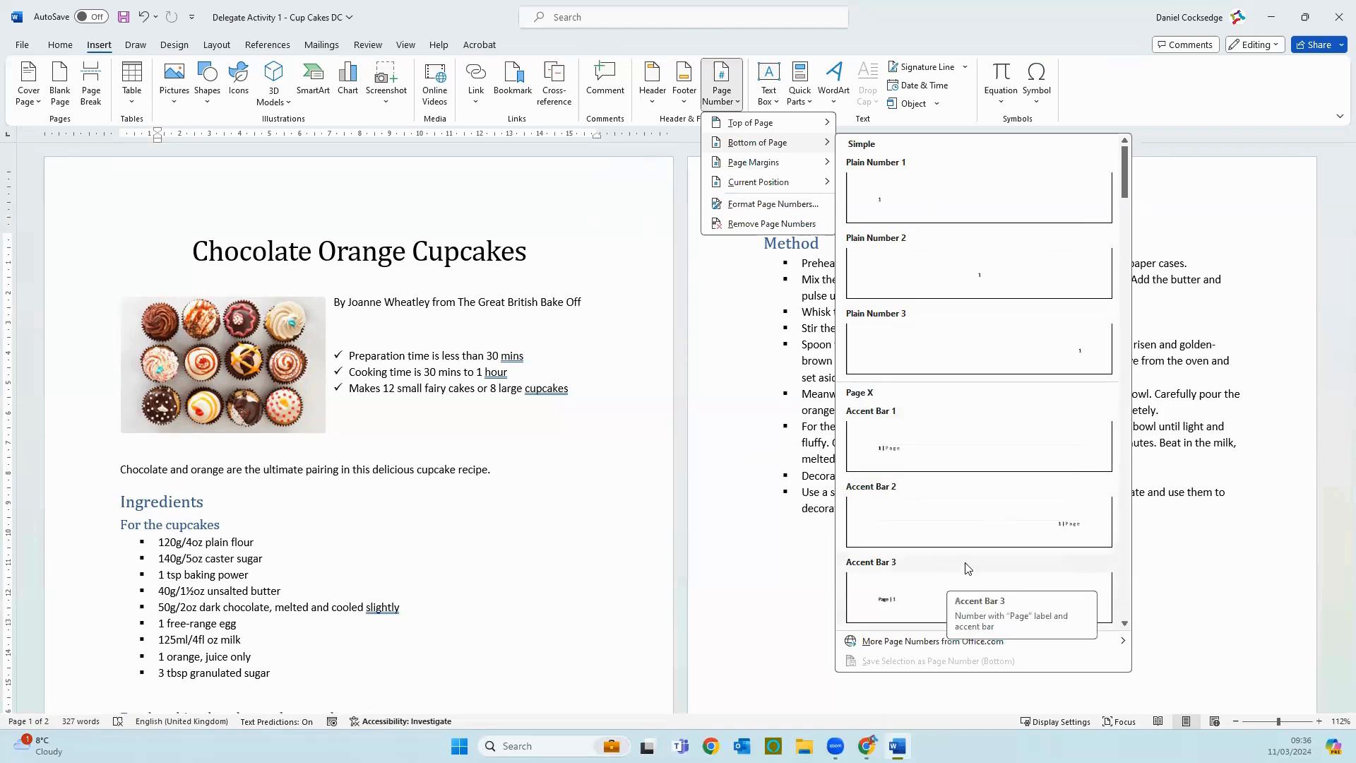
pyautogui.scroll(-8, 961, 572)
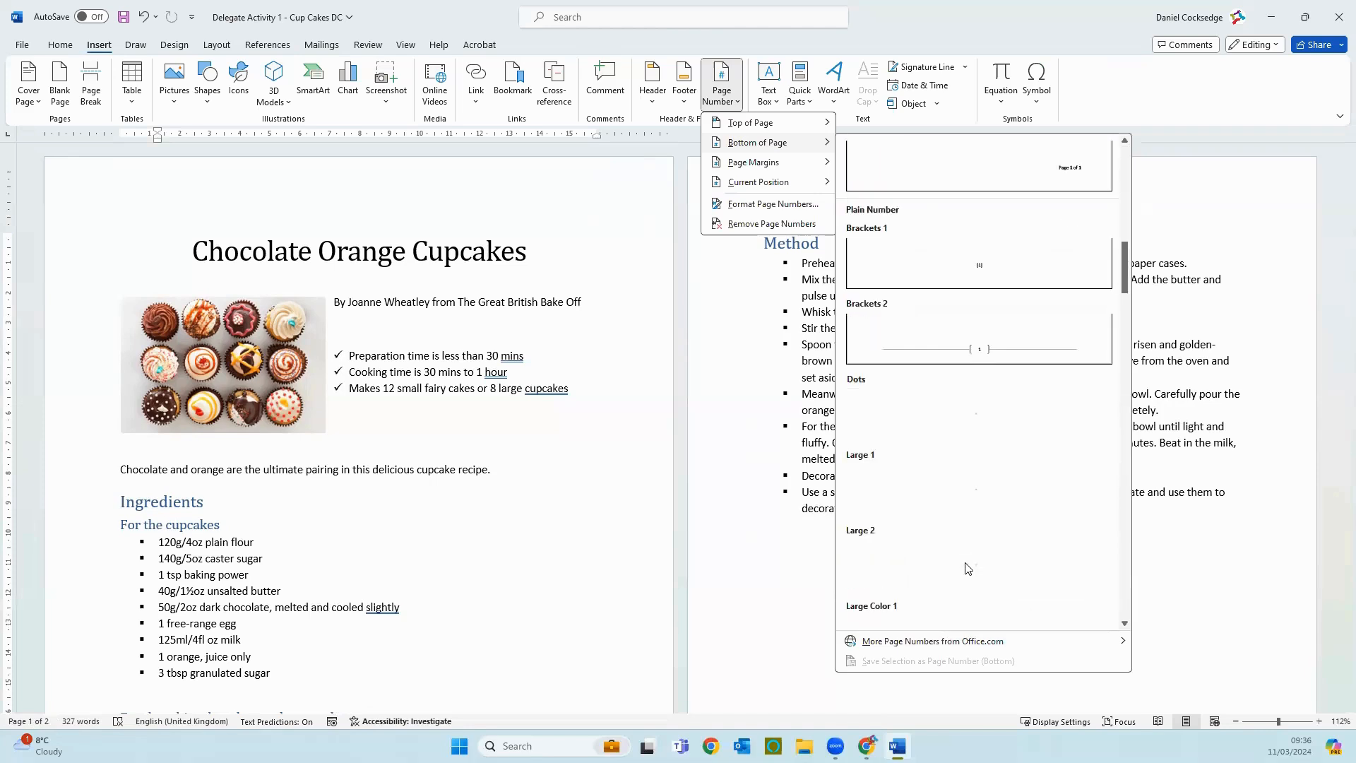
pyautogui.scroll(-3, 968, 569)
pyautogui.scroll(-3, 969, 568)
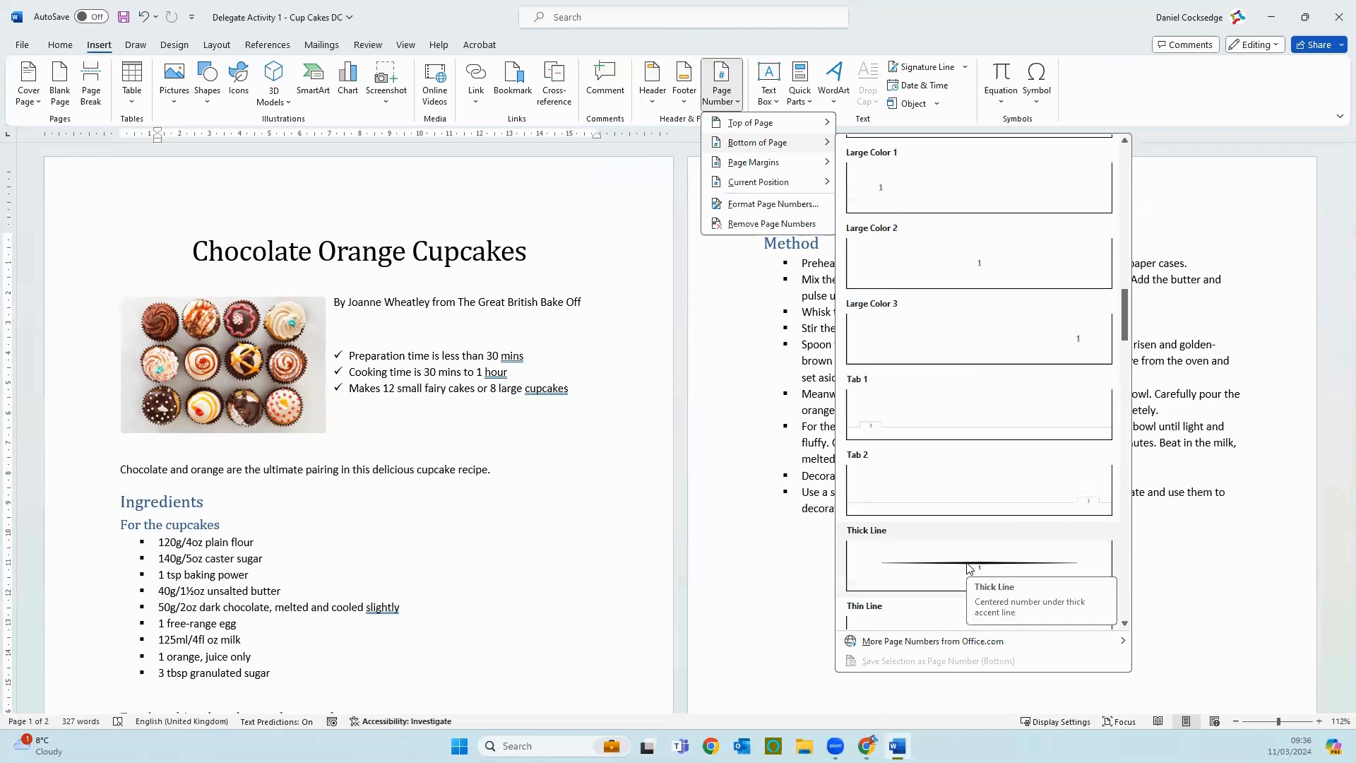
pyautogui.scroll(-4, 969, 568)
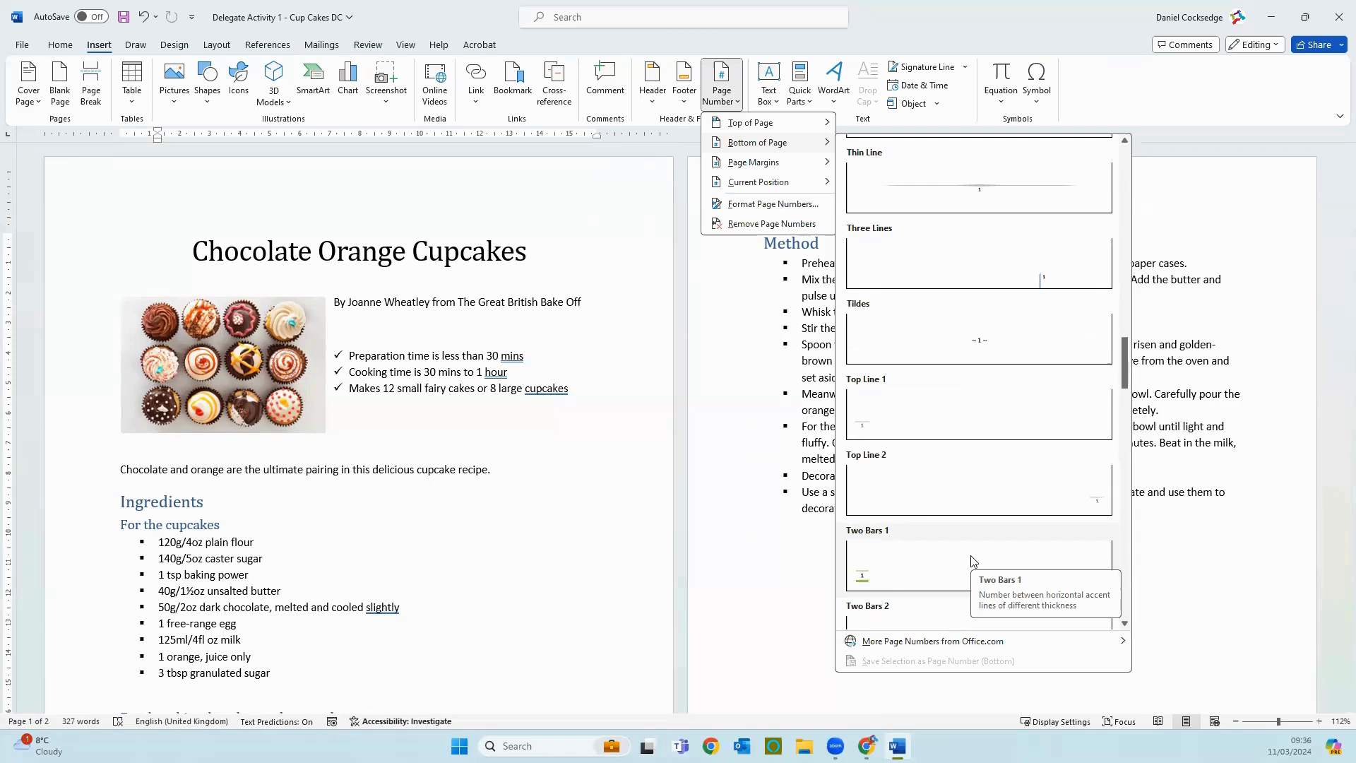
pyautogui.scroll(-6, 971, 560)
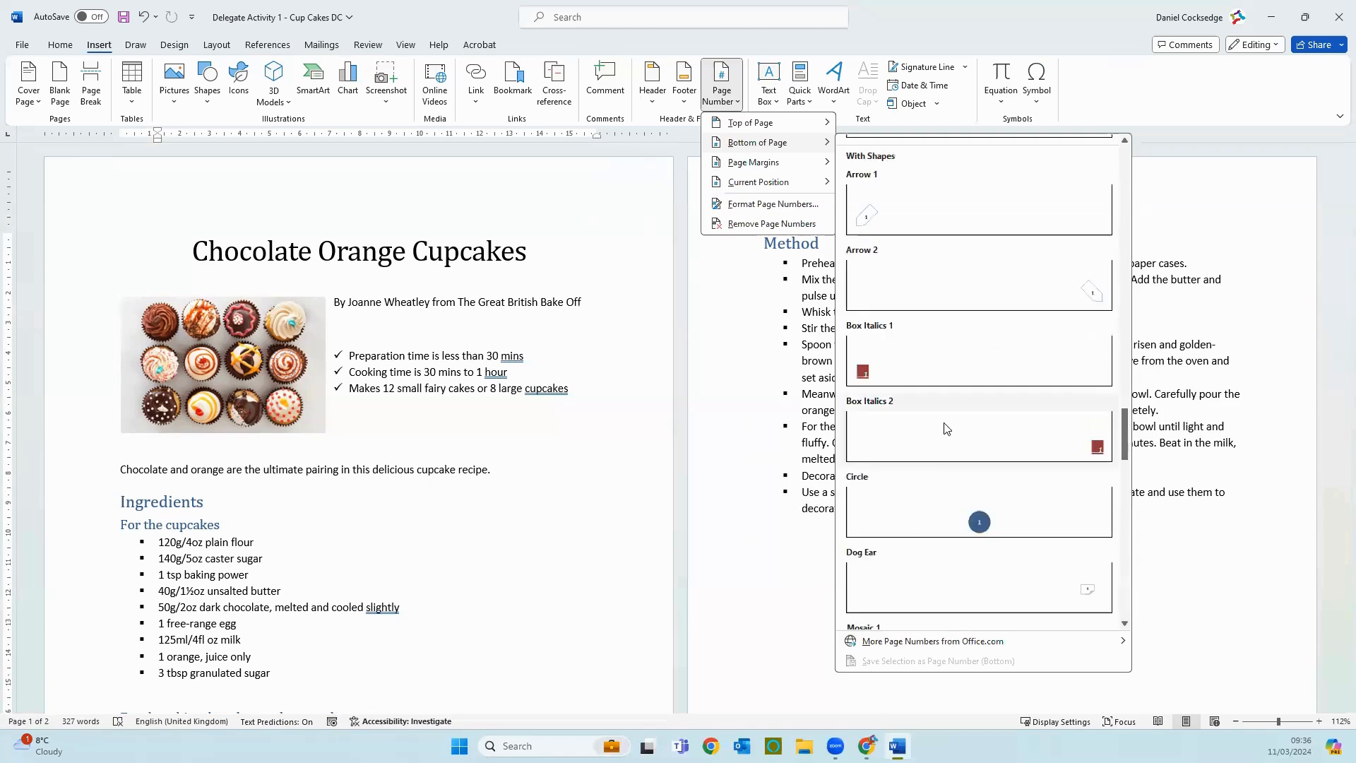
pyautogui.scroll(-3, 948, 434)
pyautogui.scroll(-5, 946, 428)
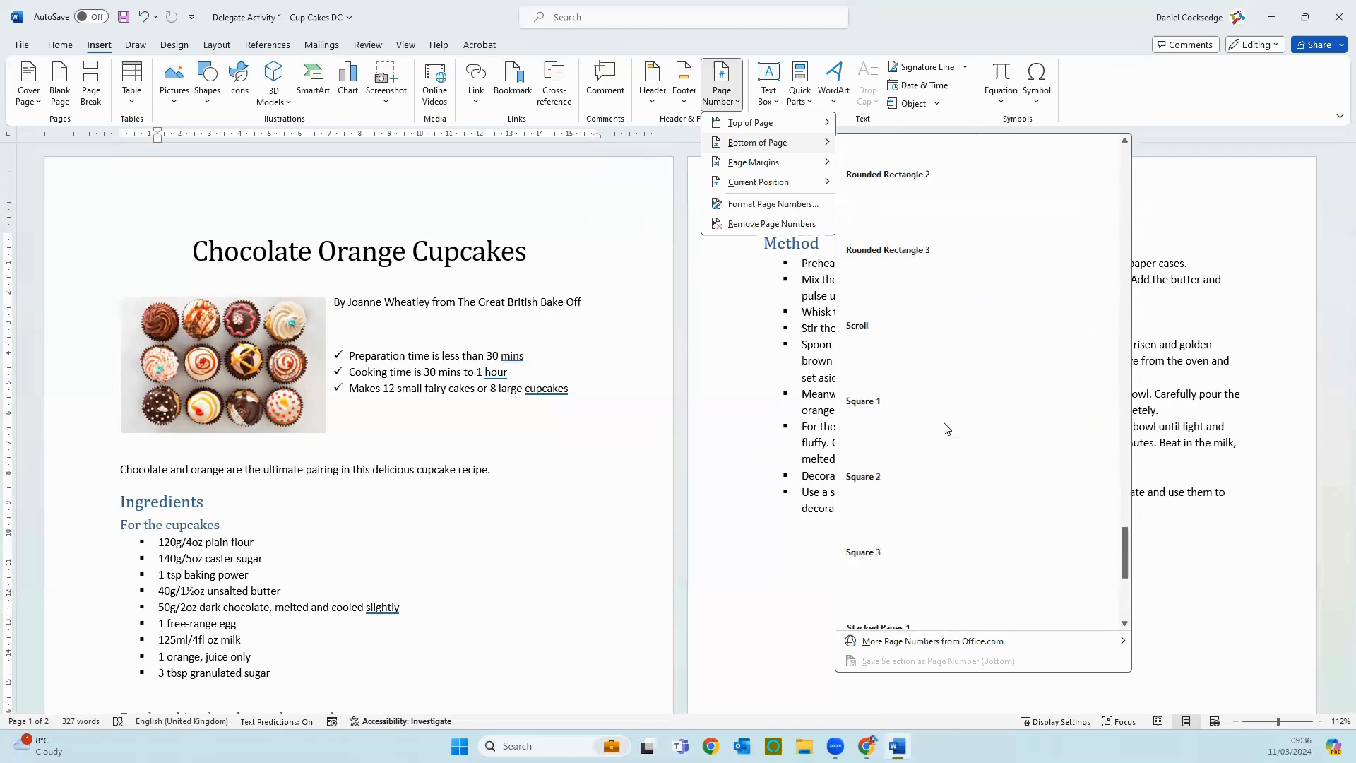
pyautogui.scroll(-3, 946, 428)
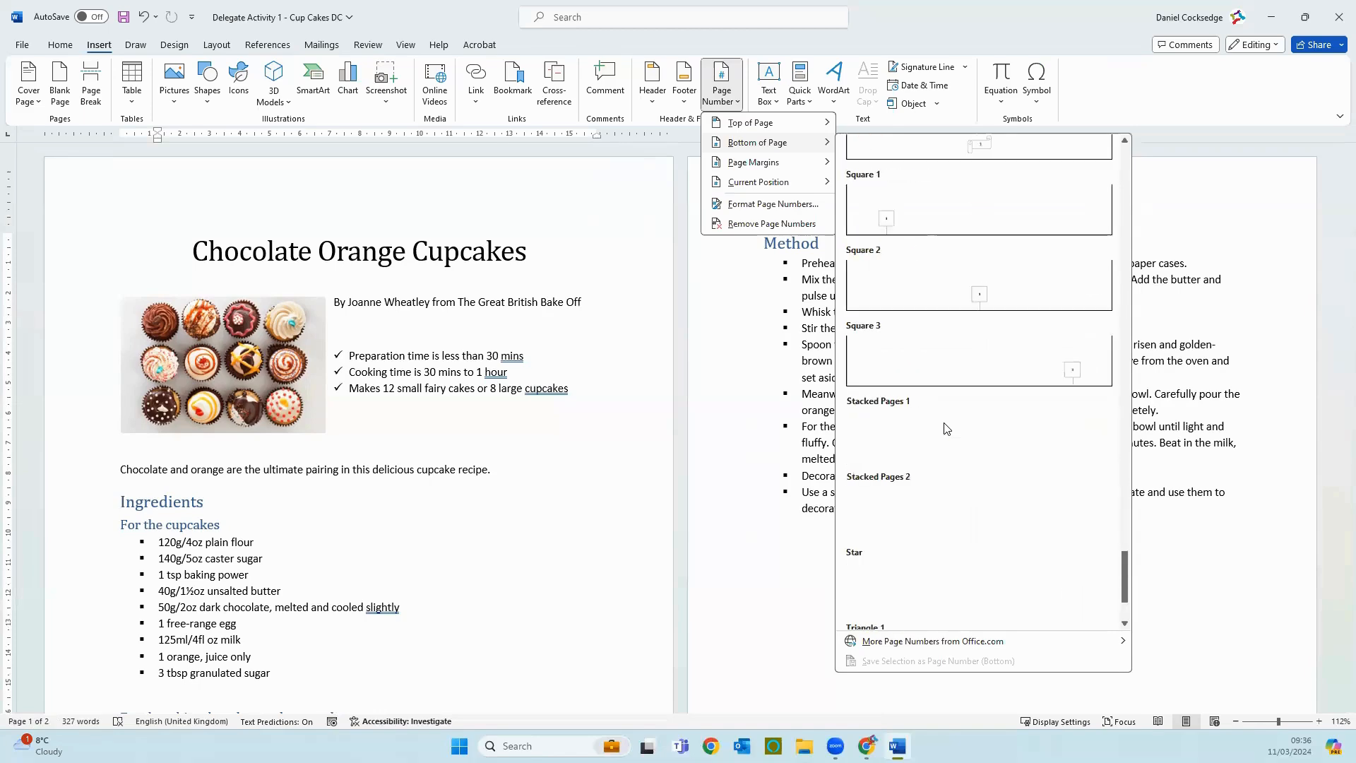
pyautogui.scroll(7, 947, 428)
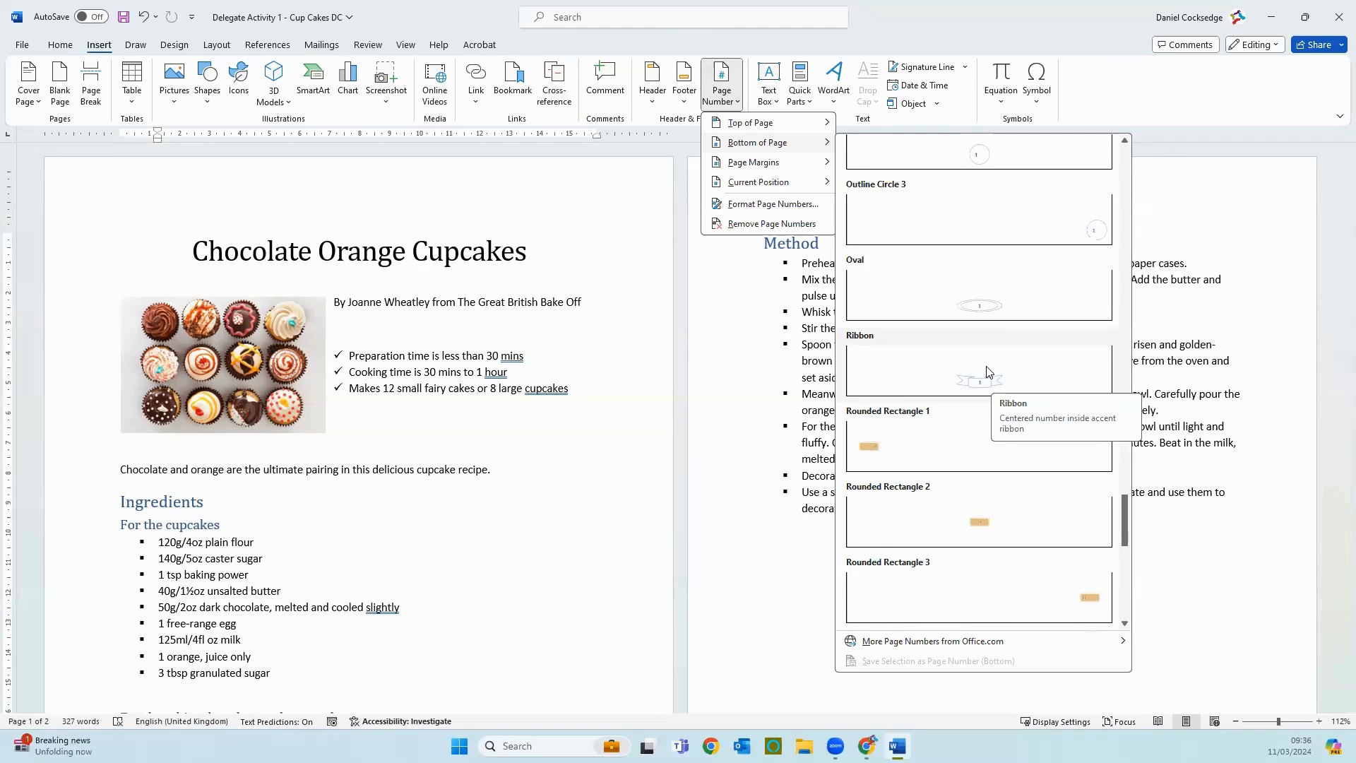
pyautogui.click(963, 390)
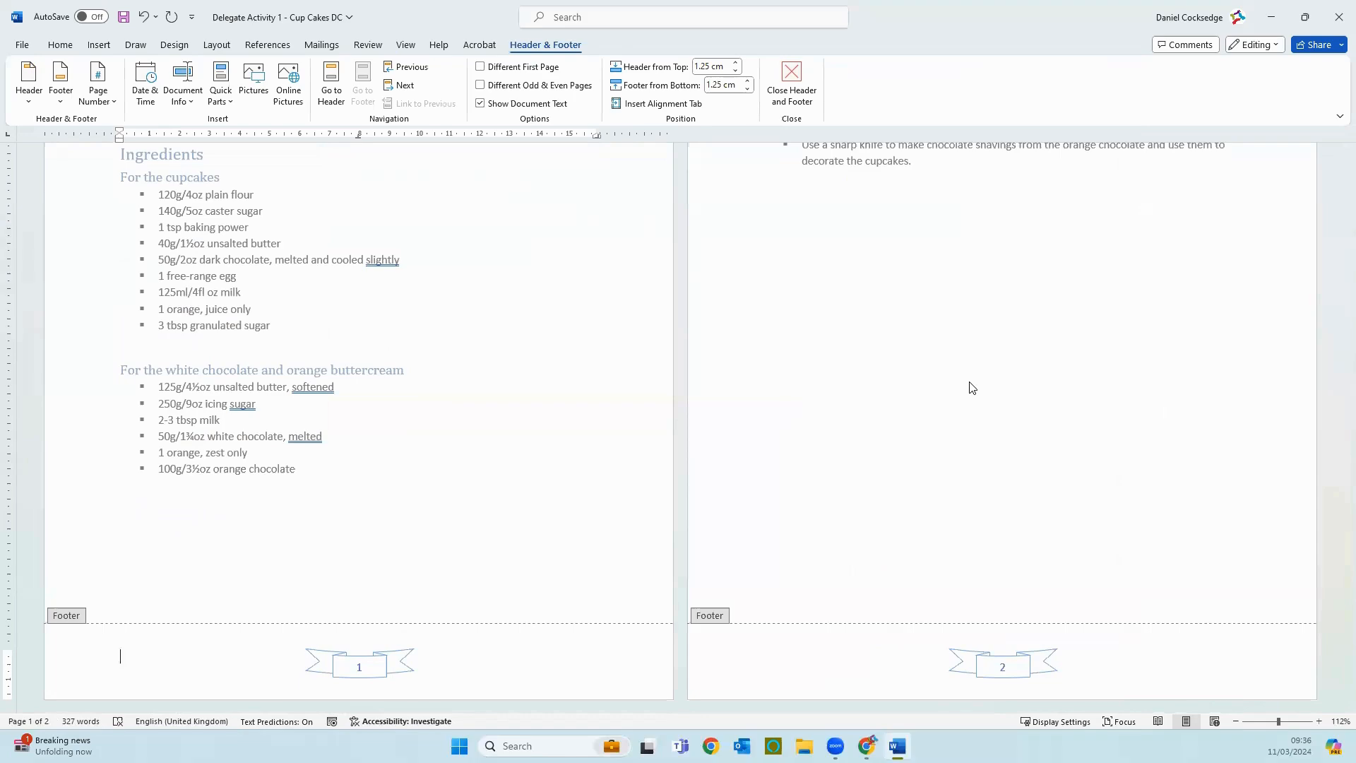
pyautogui.scroll(3, 449, 596)
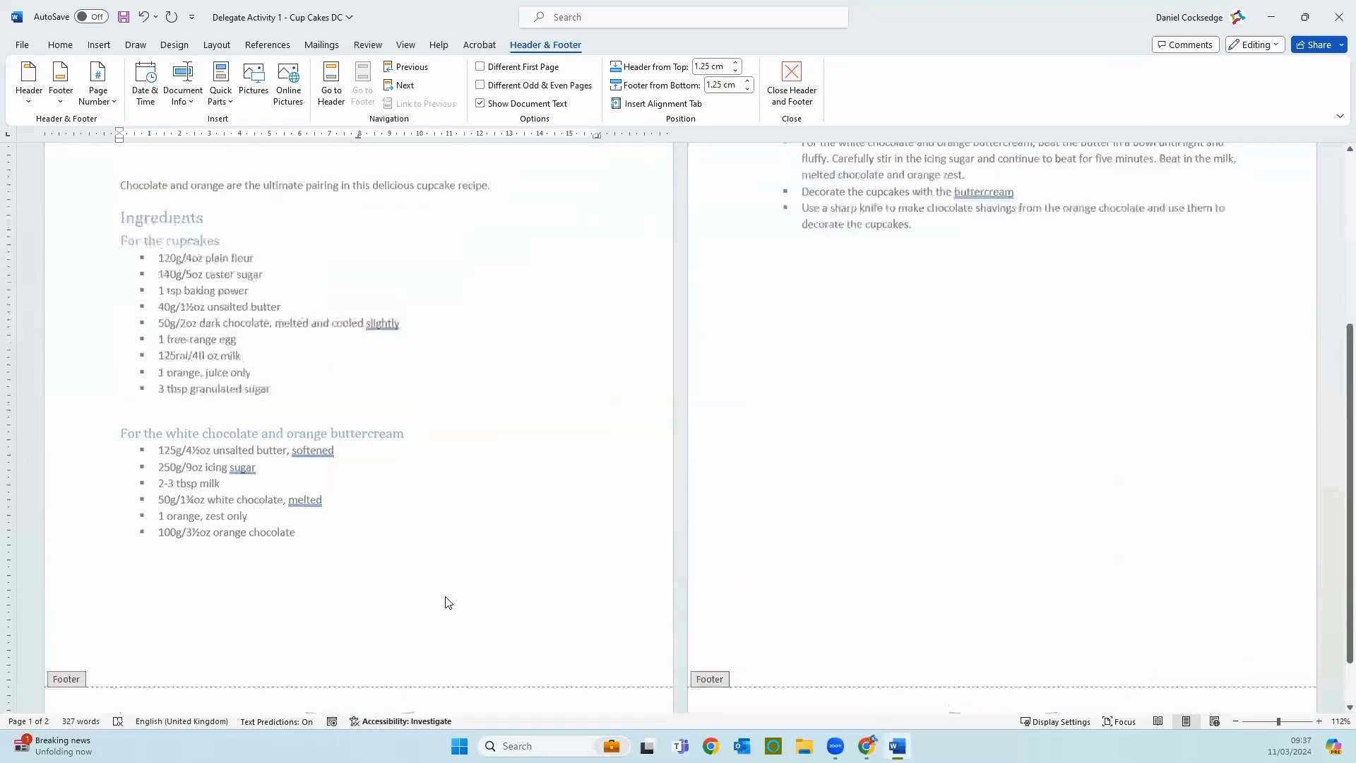
pyautogui.scroll(2, 450, 590)
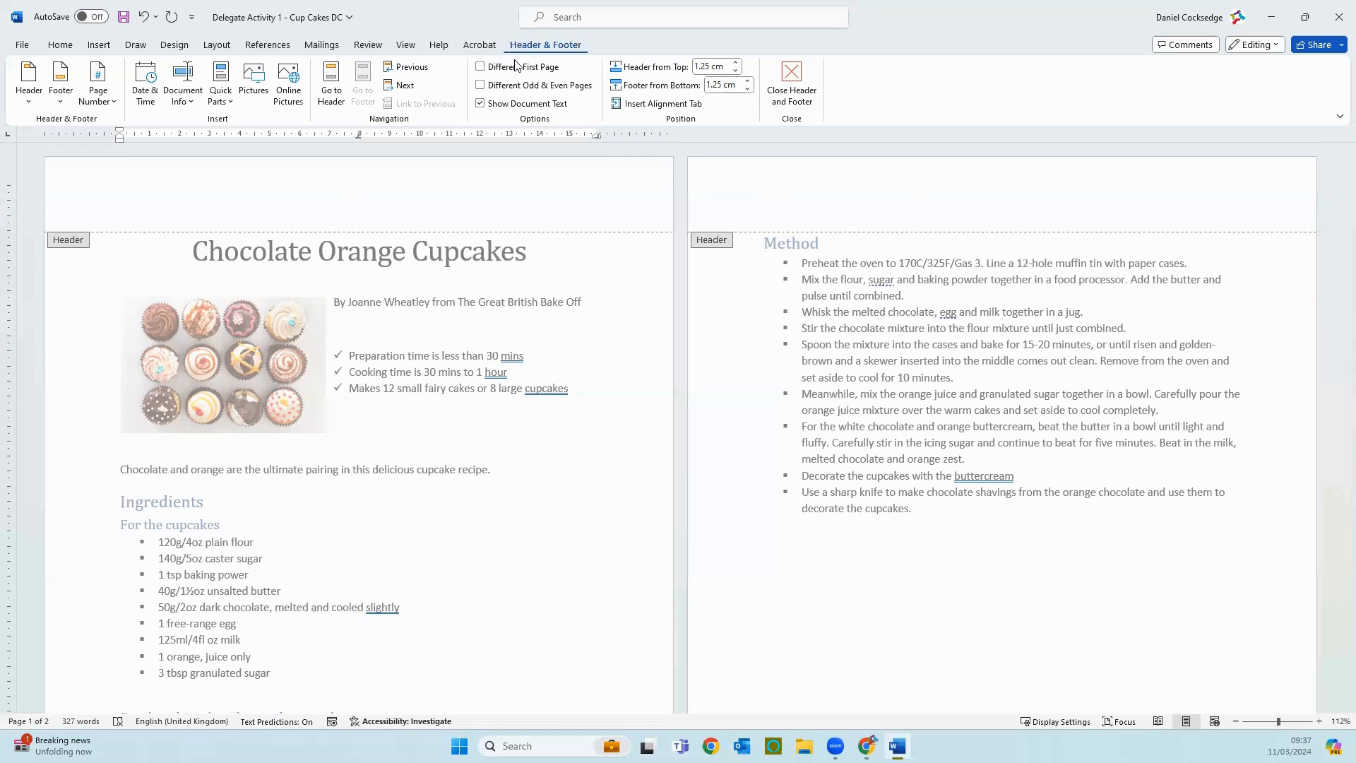
pyautogui.click(790, 83)
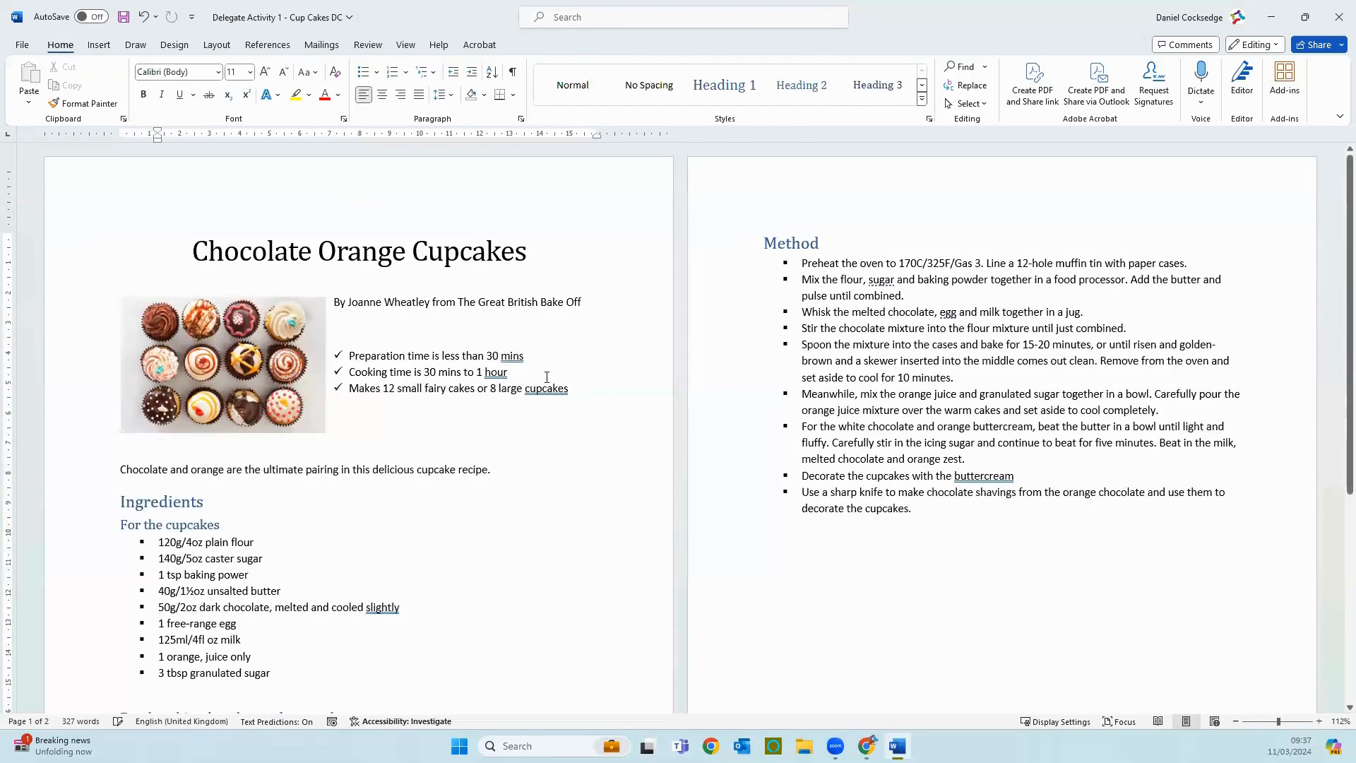
# Step: Check the page numbers at the foot of both pages, reopening the footer and returning to the body text
pyautogui.scroll(-3, 546, 378)
pyautogui.scroll(-2, 546, 379)
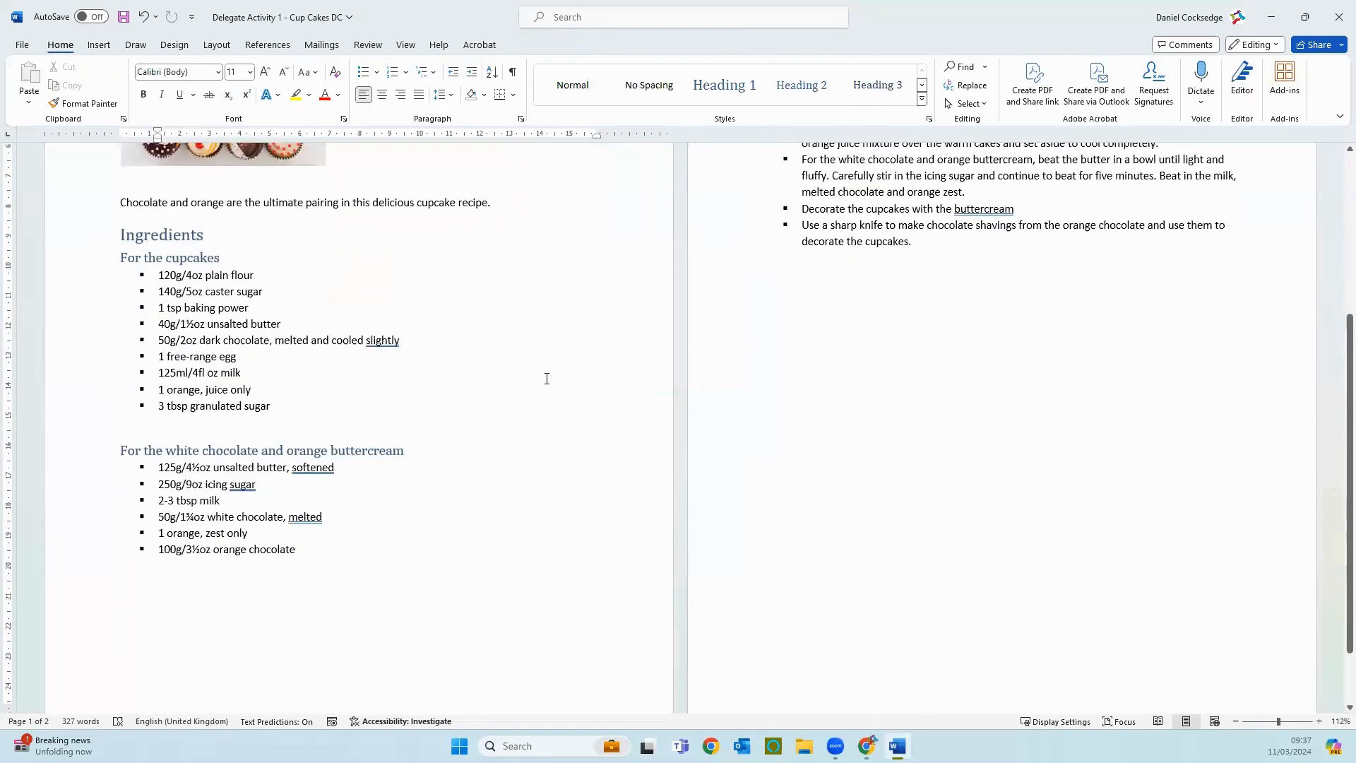
pyautogui.scroll(-2, 547, 378)
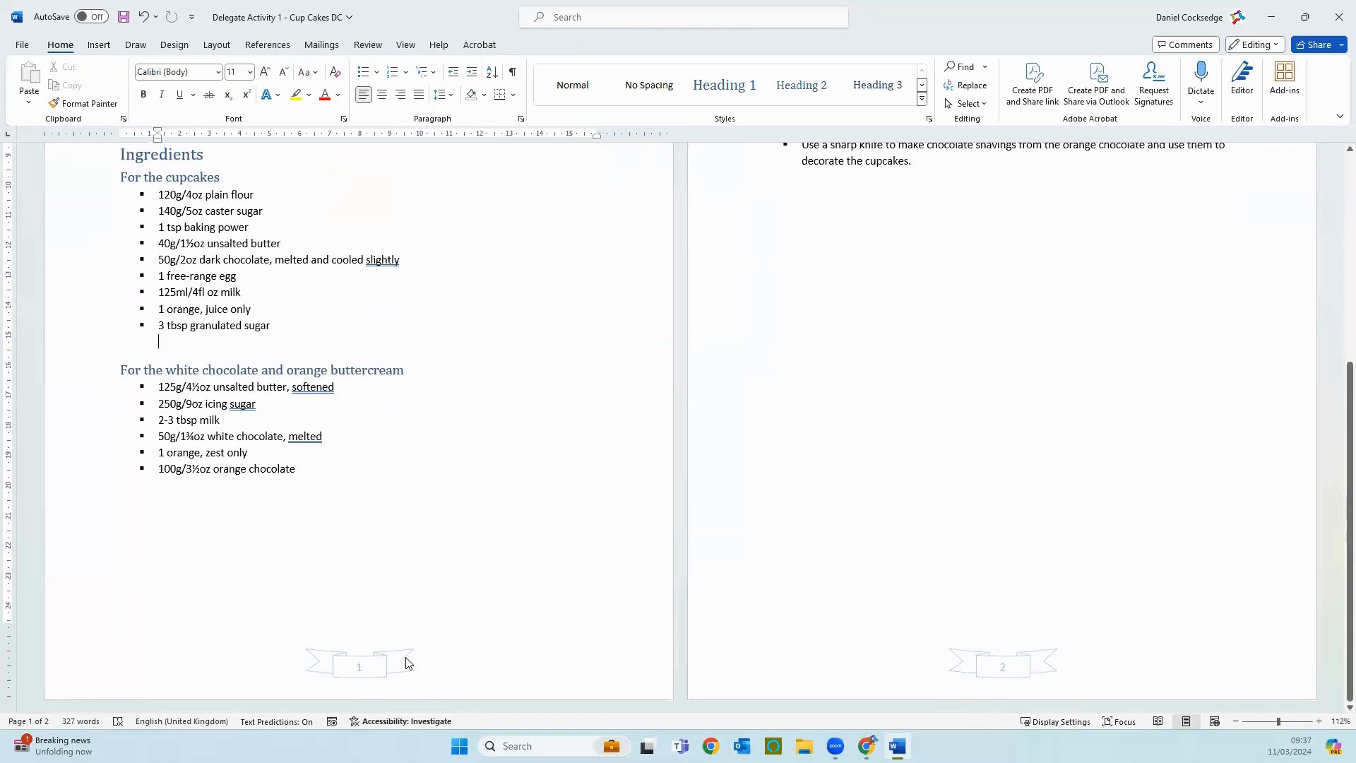
pyautogui.doubleClick(441, 659)
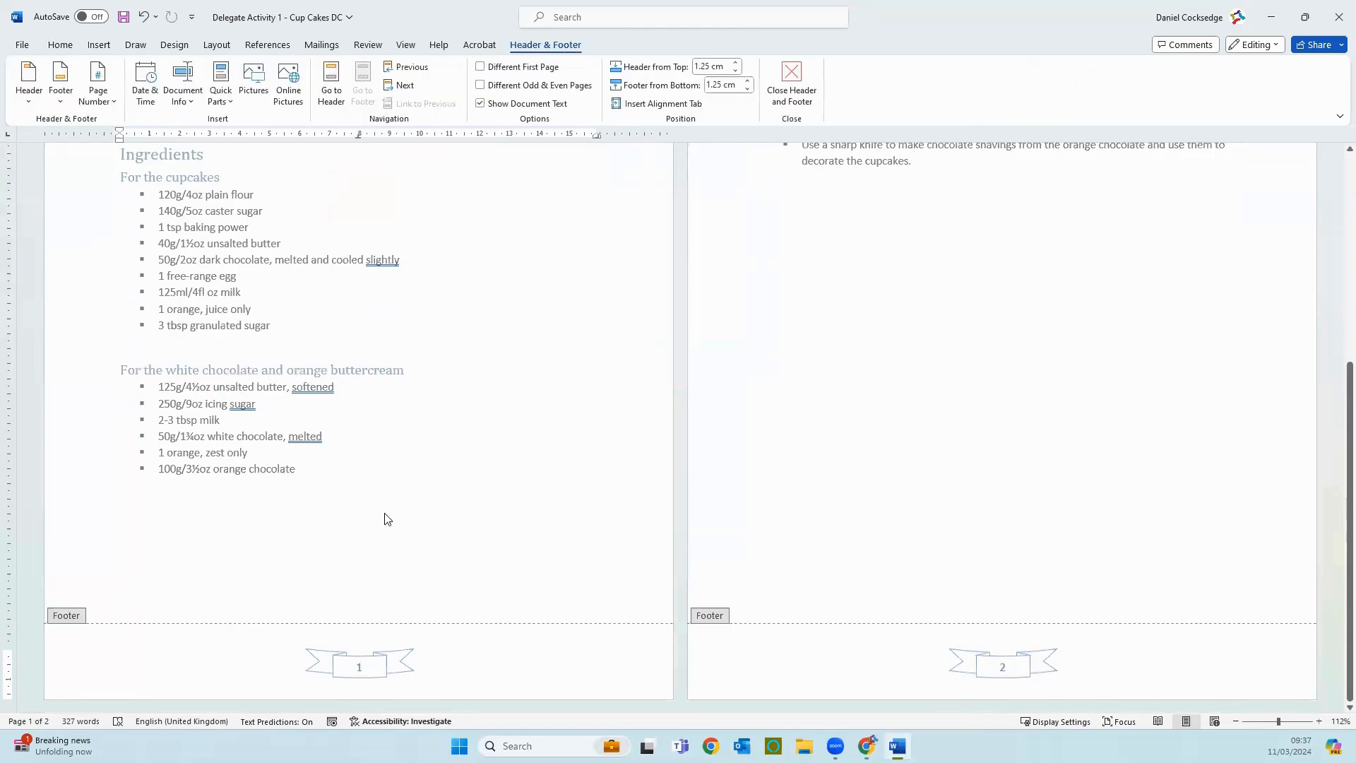
pyautogui.doubleClick(387, 454)
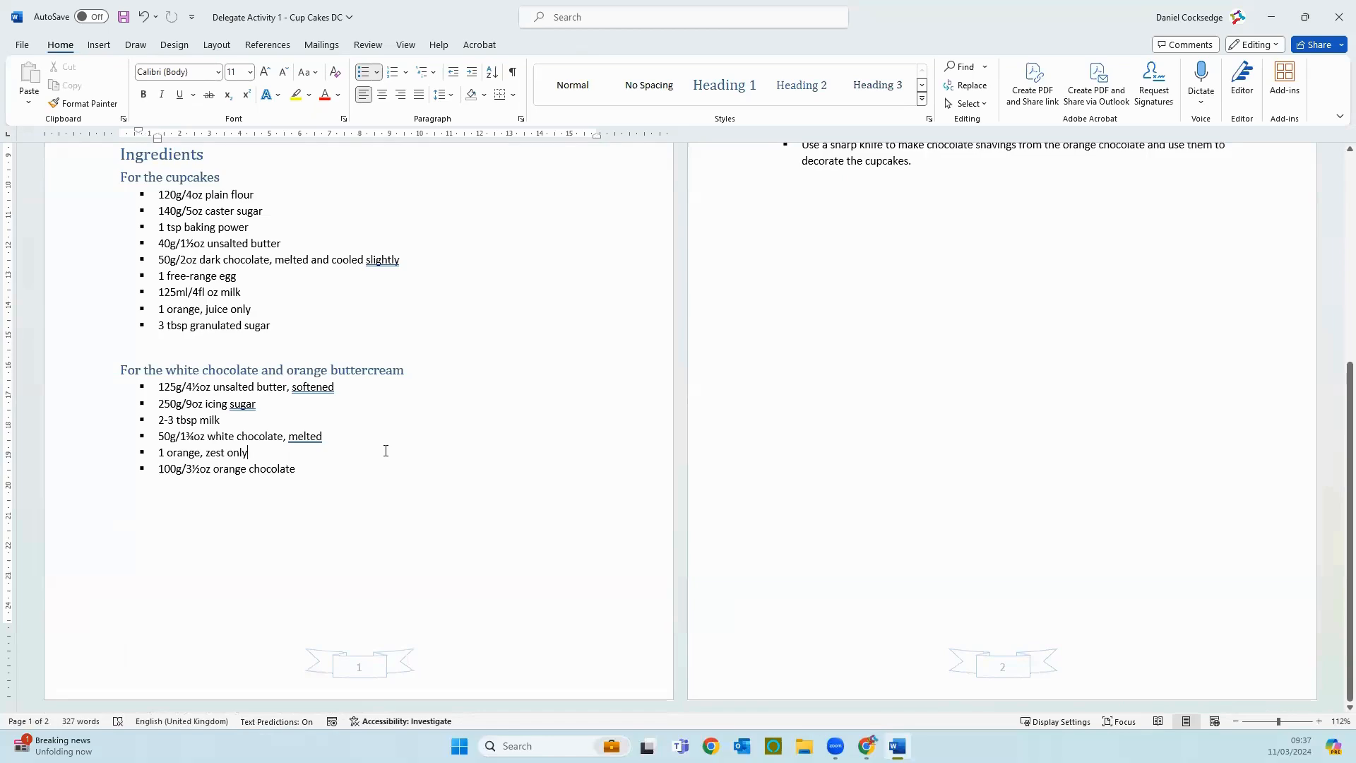
pyautogui.scroll(8, 386, 451)
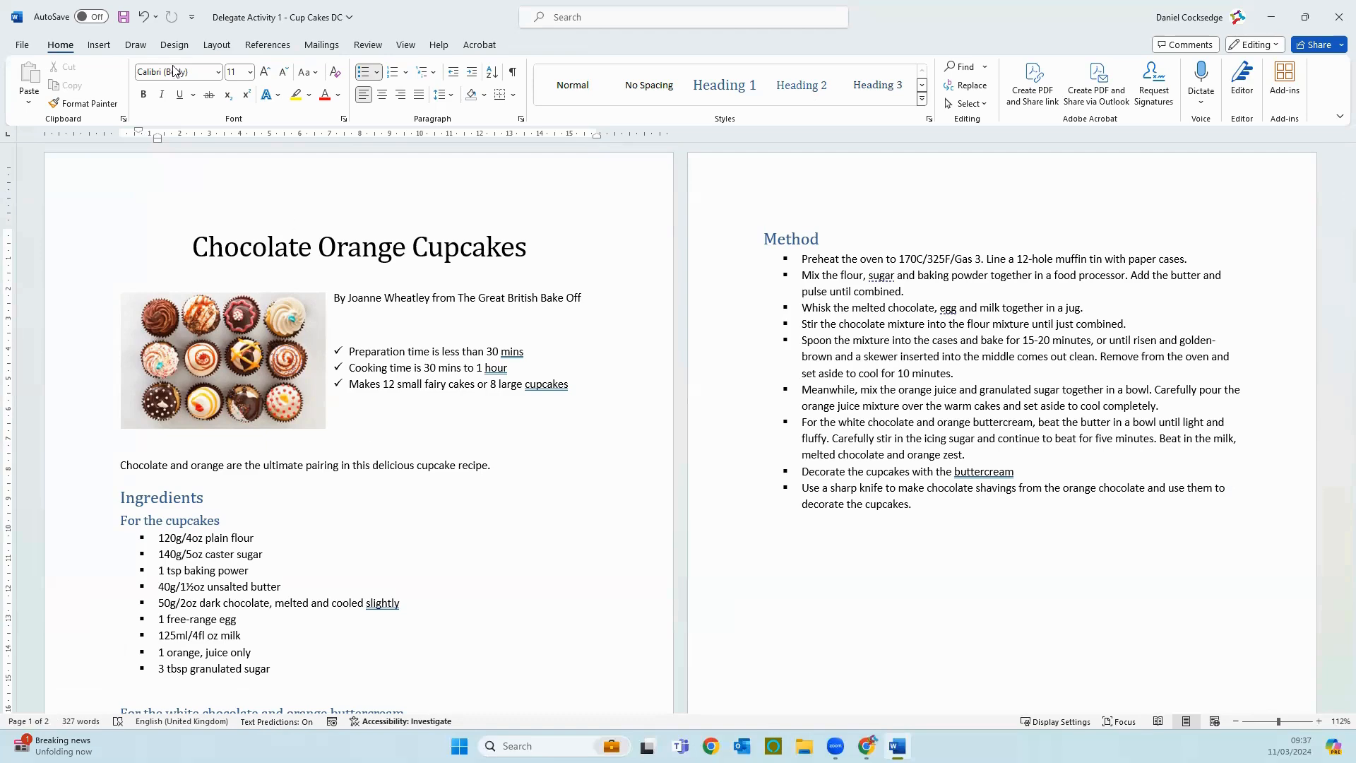
# Step: Insert a cover page in the Whisp design and look over its placeholders
pyautogui.click(101, 46)
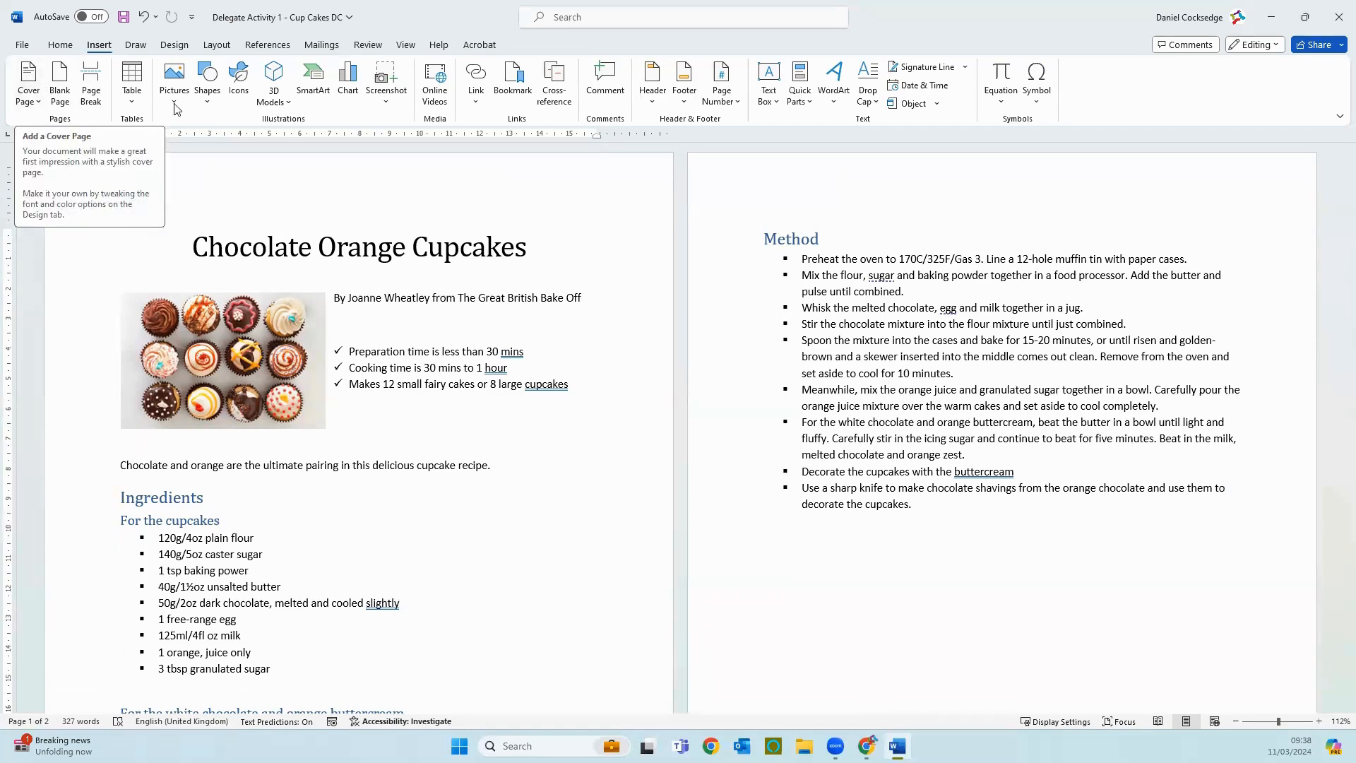
pyautogui.click(31, 77)
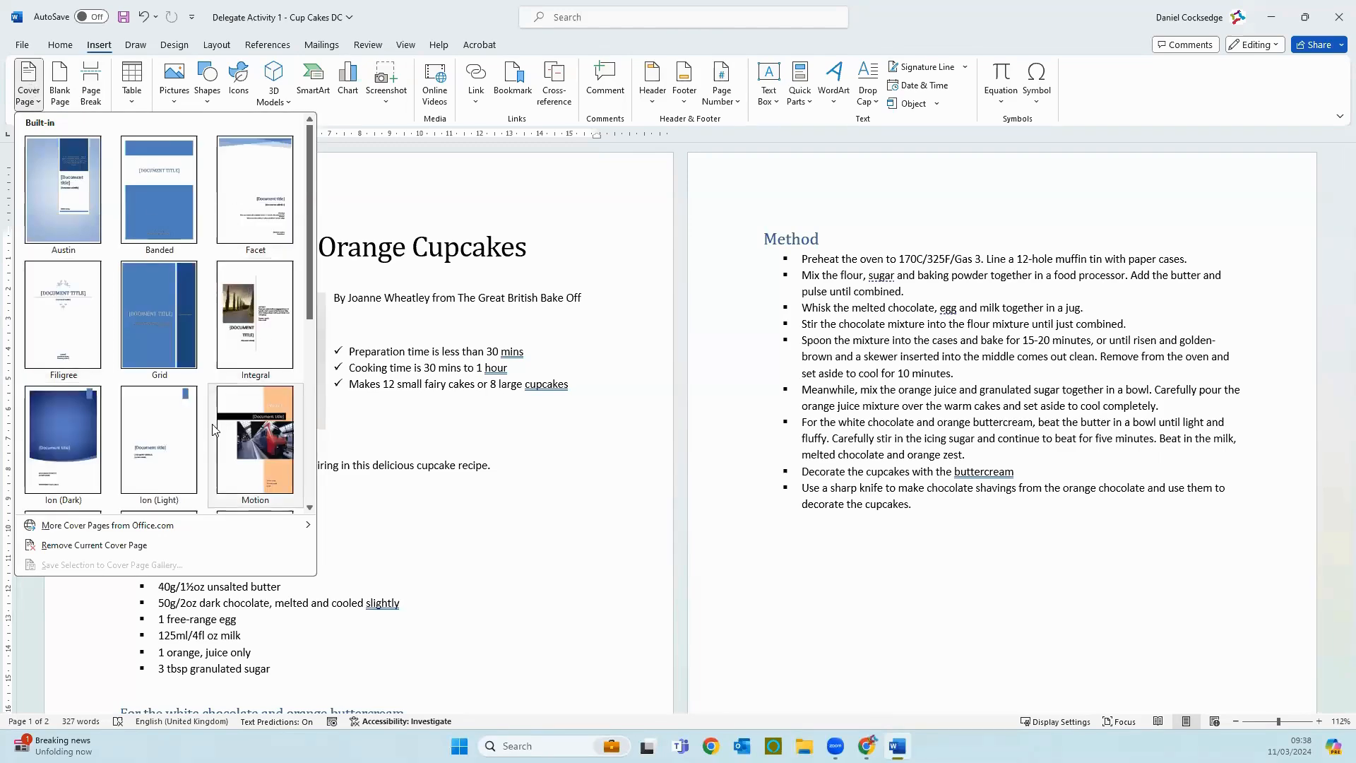
pyautogui.scroll(-3, 215, 431)
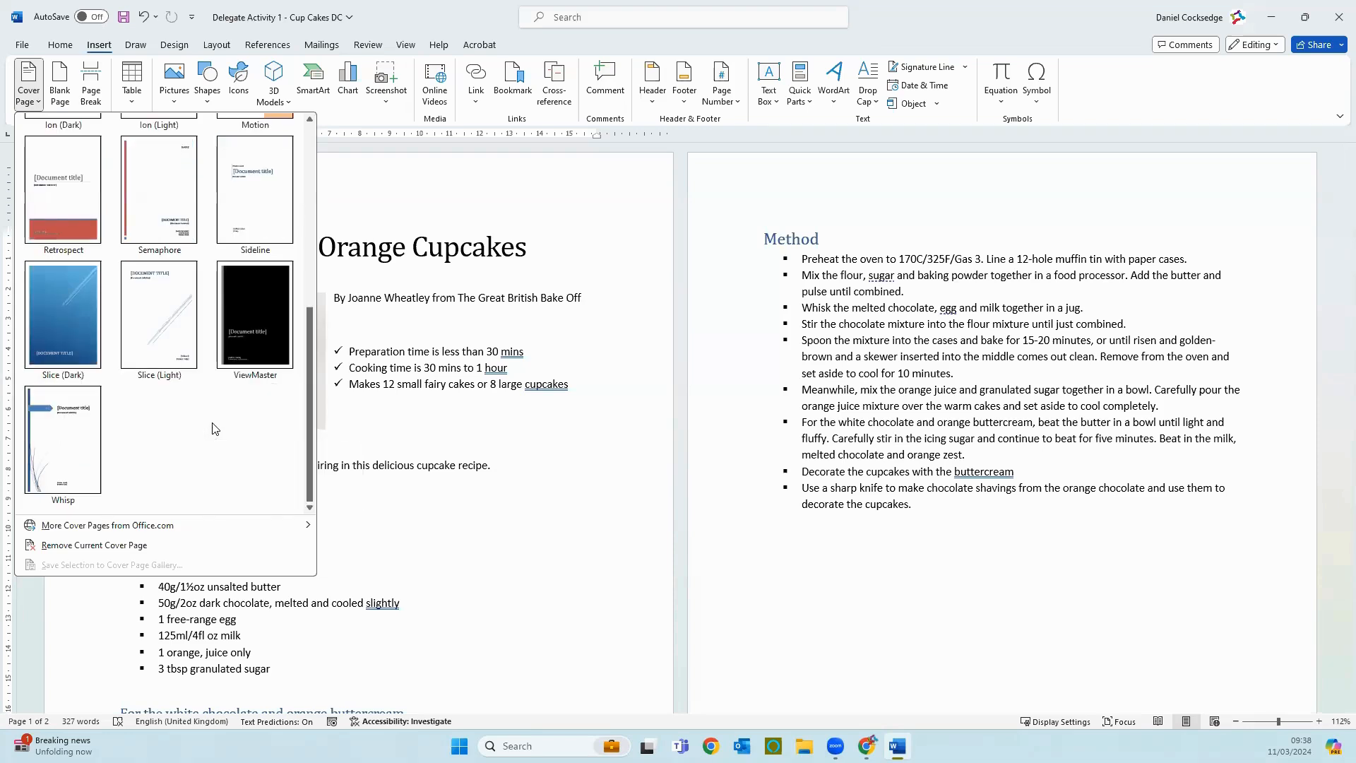
pyautogui.scroll(5, 215, 430)
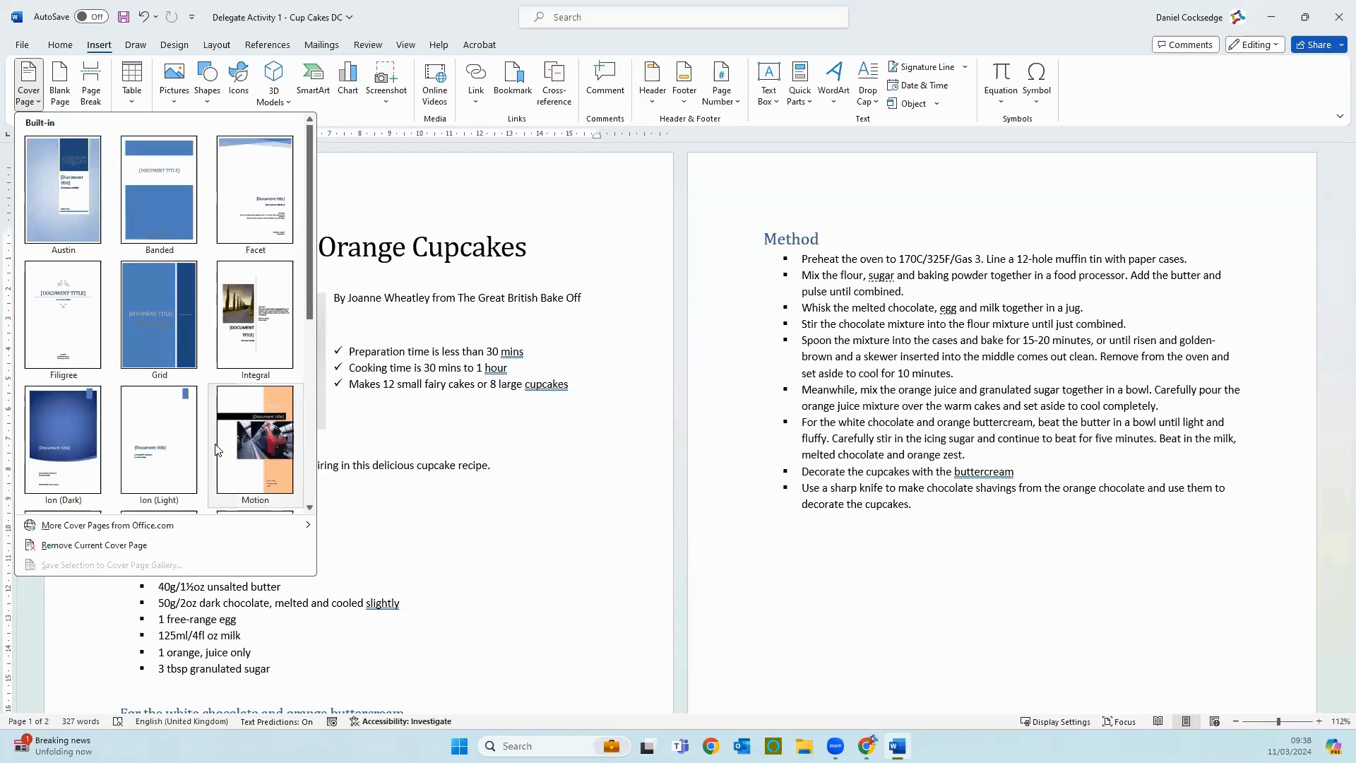
pyautogui.scroll(-5, 102, 432)
pyautogui.click(66, 426)
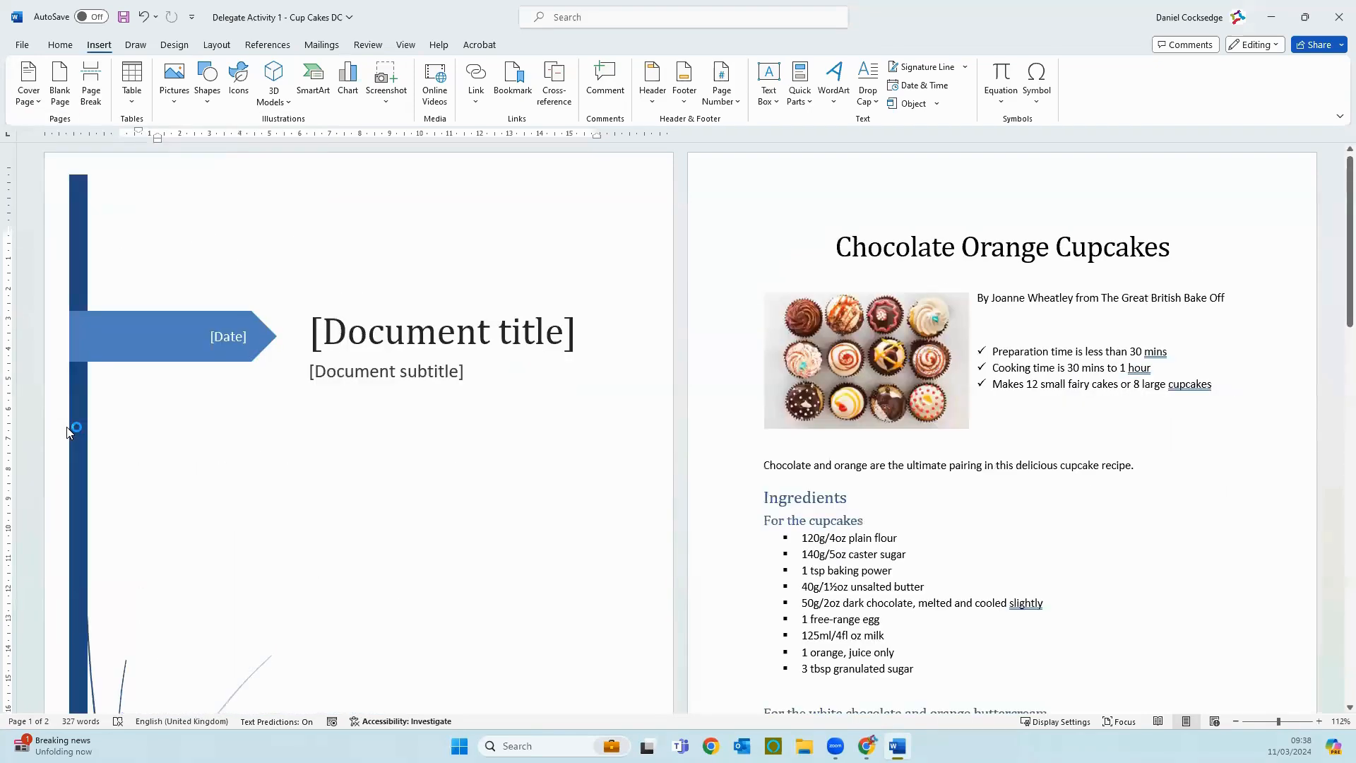
pyautogui.scroll(-8, 573, 388)
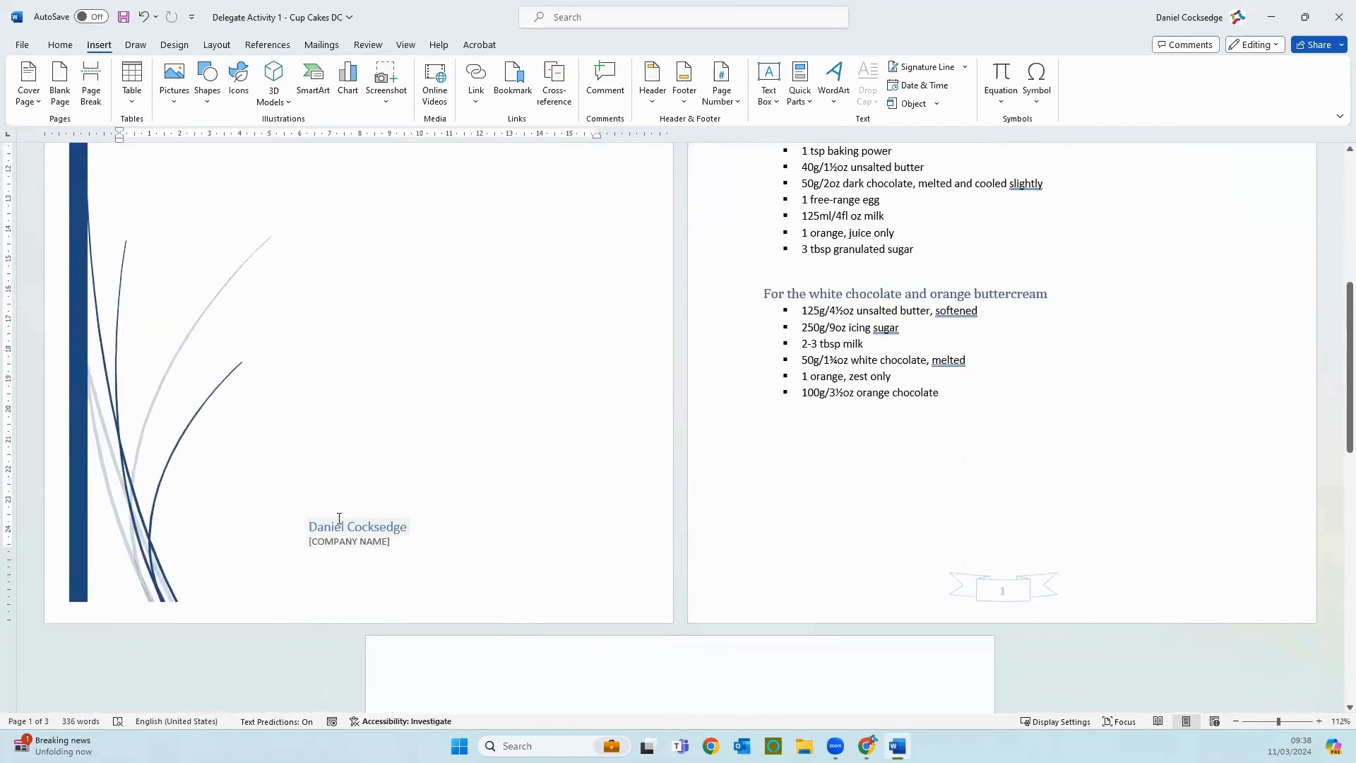
pyautogui.scroll(3, 449, 425)
pyautogui.scroll(5, 449, 424)
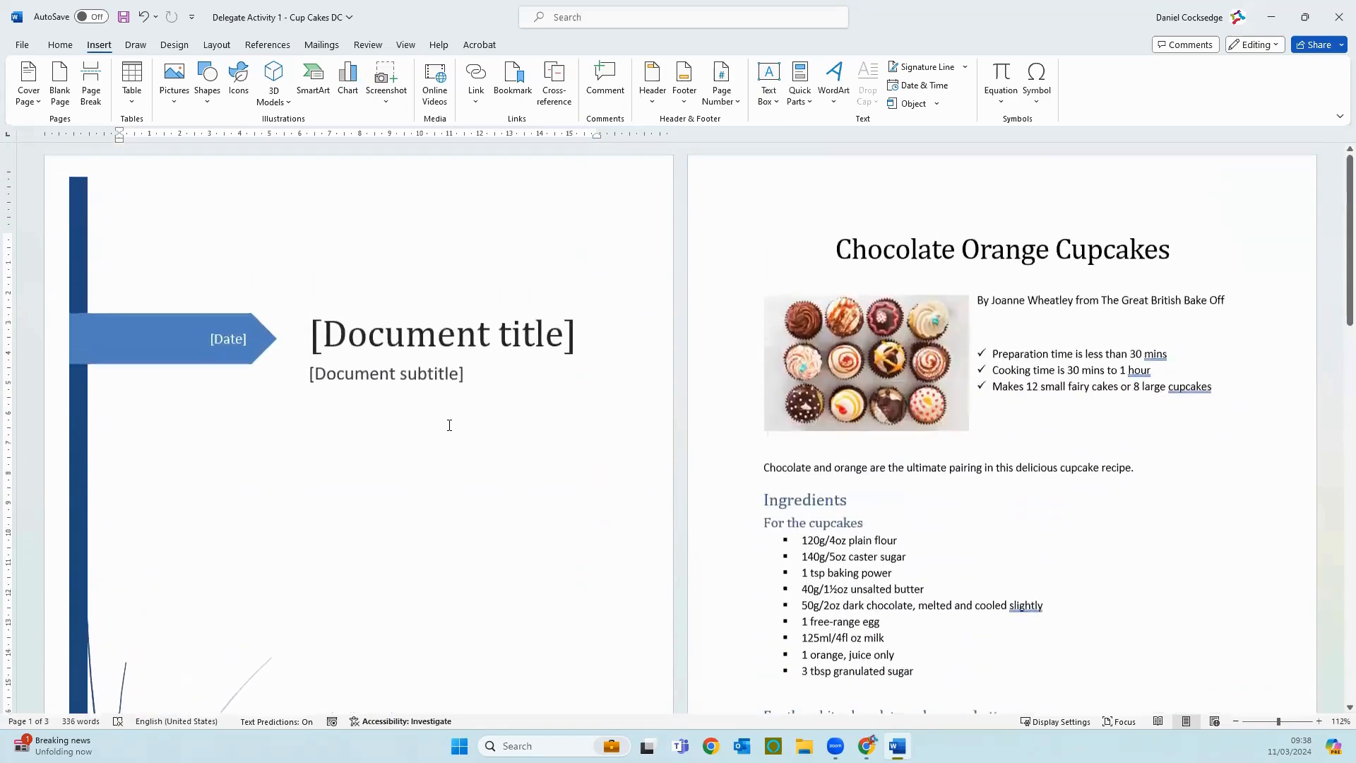
# Step: Set the cover page date to 11 March 2024 using the date placeholder's calendar
pyautogui.scroll(-8, 449, 425)
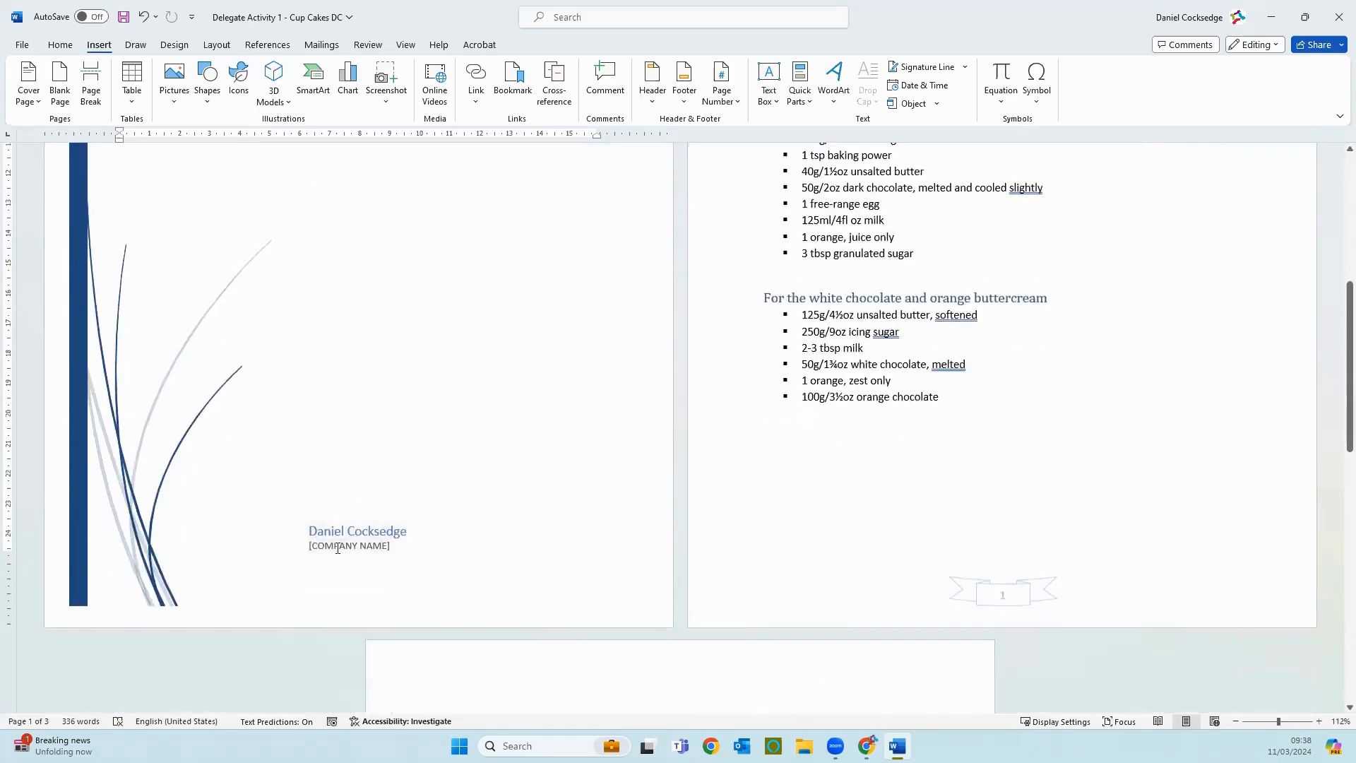
pyautogui.scroll(8, 424, 518)
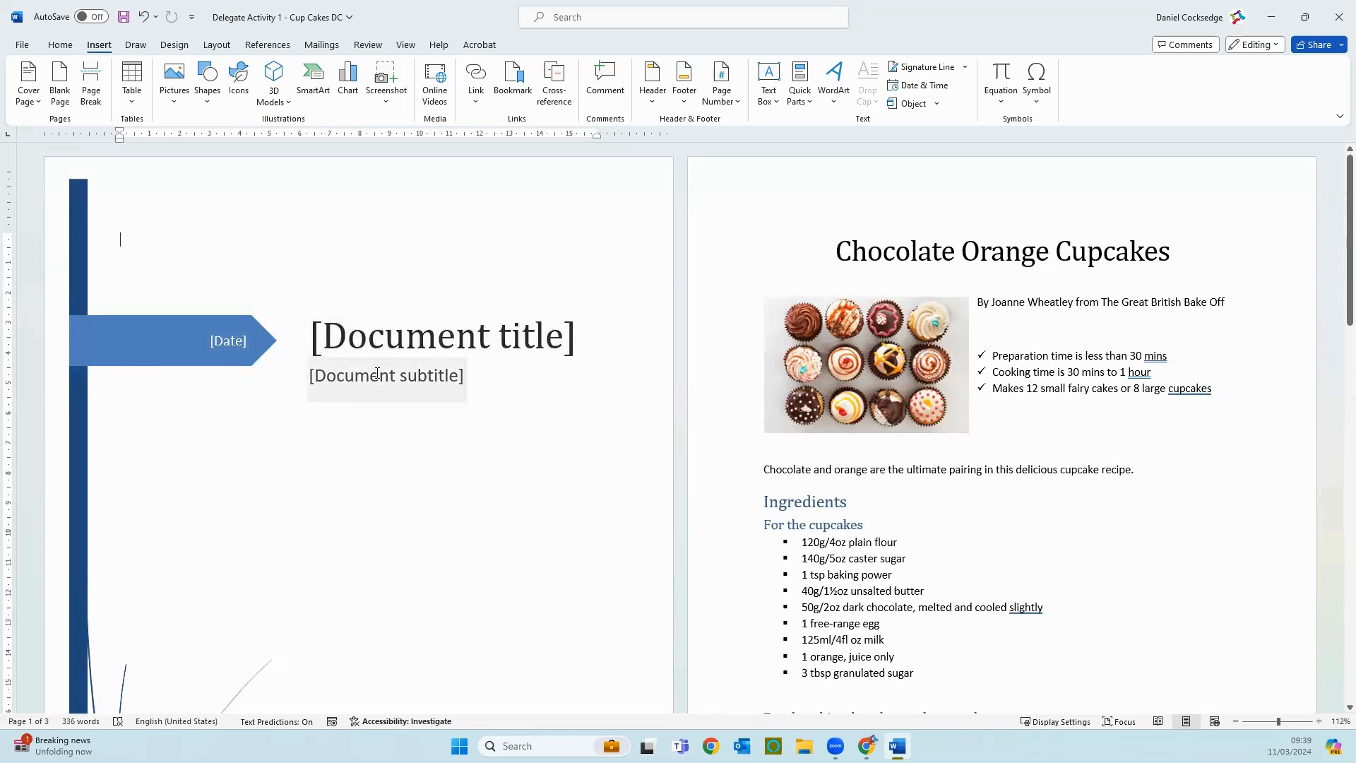
pyautogui.click(229, 340)
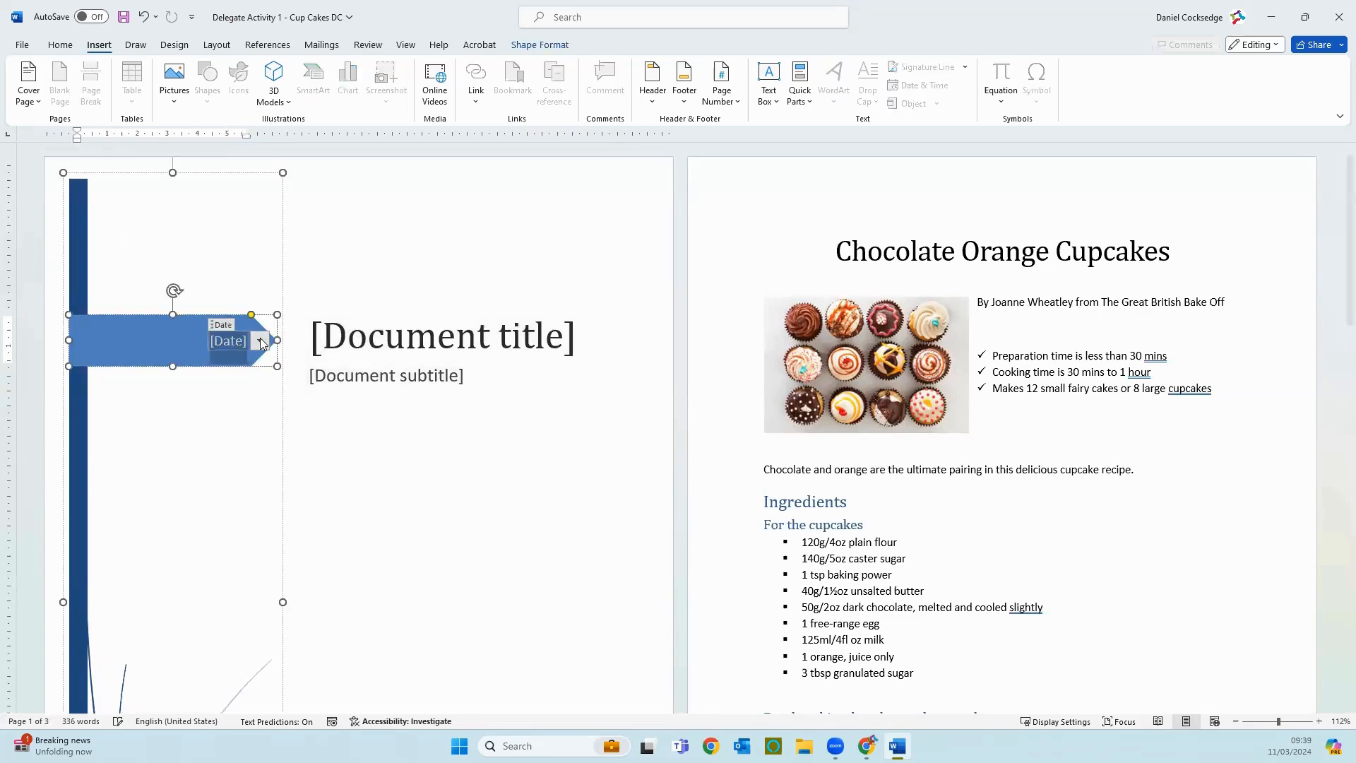
pyautogui.click(261, 342)
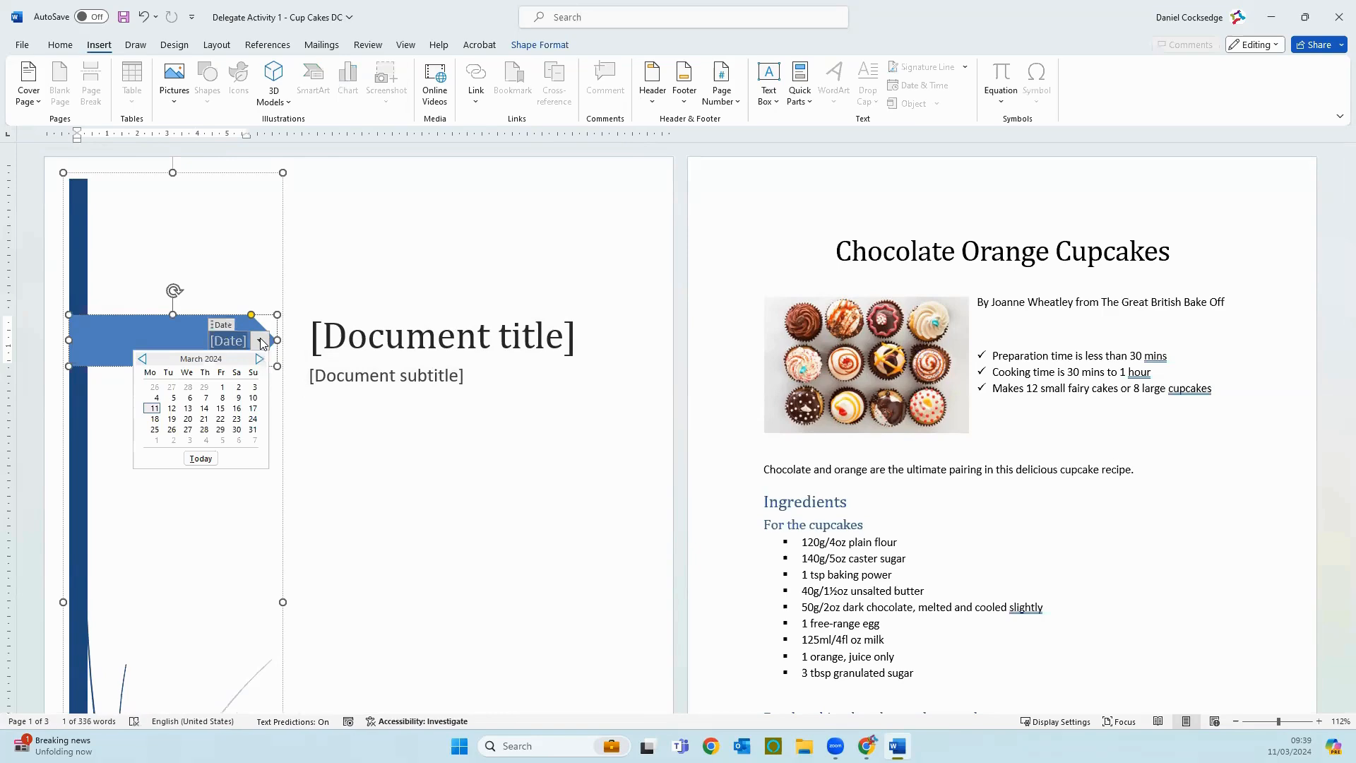
pyautogui.click(154, 409)
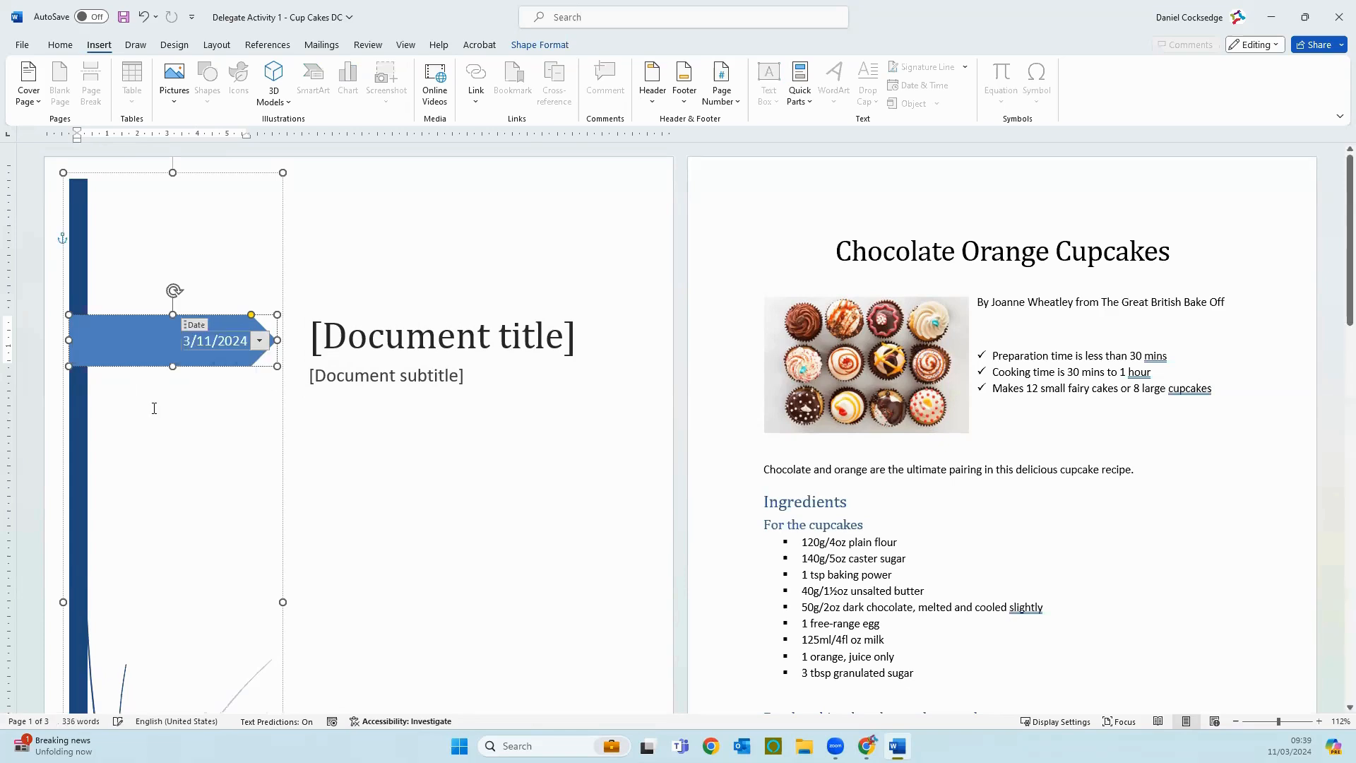
# Step: Enter "Chocolate Orange Cupcakes" as the document title on the cover page
pyautogui.click(366, 344)
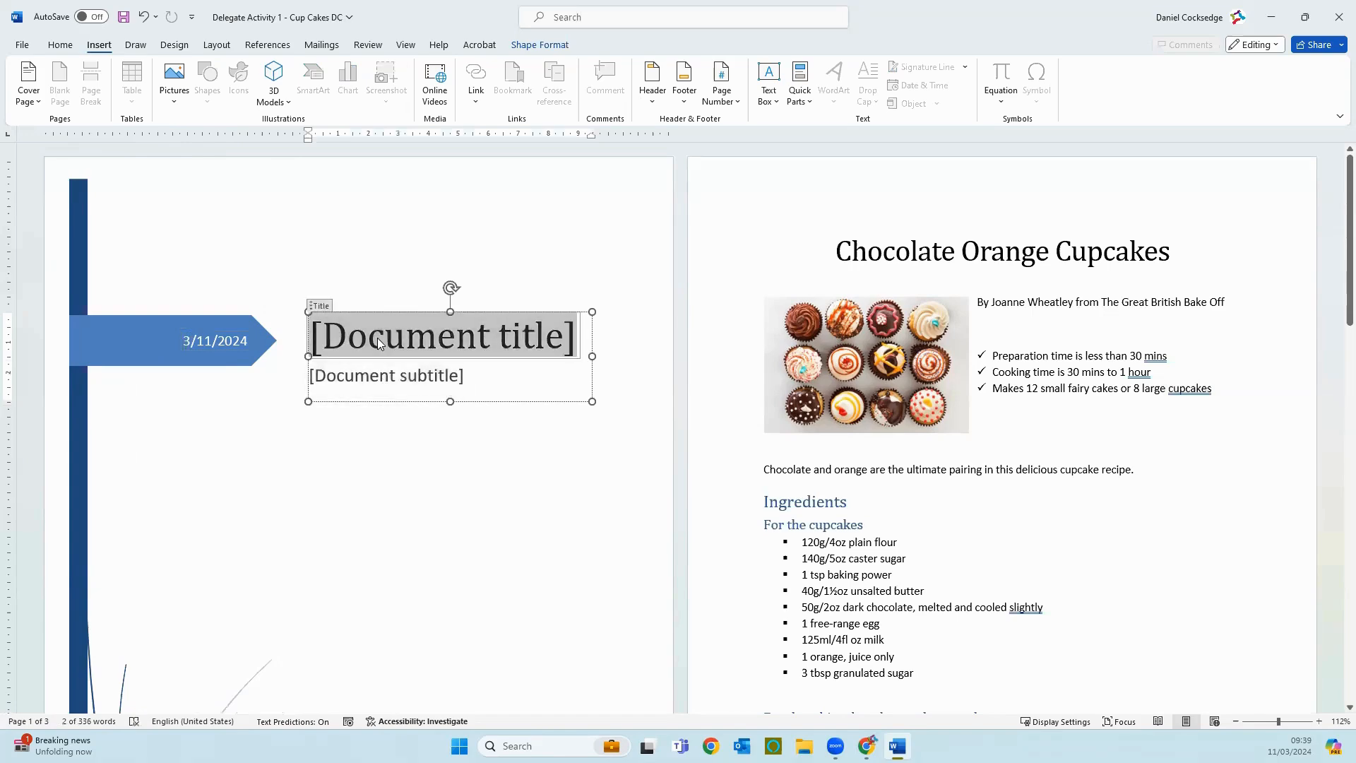
pyautogui.write('Chocol')
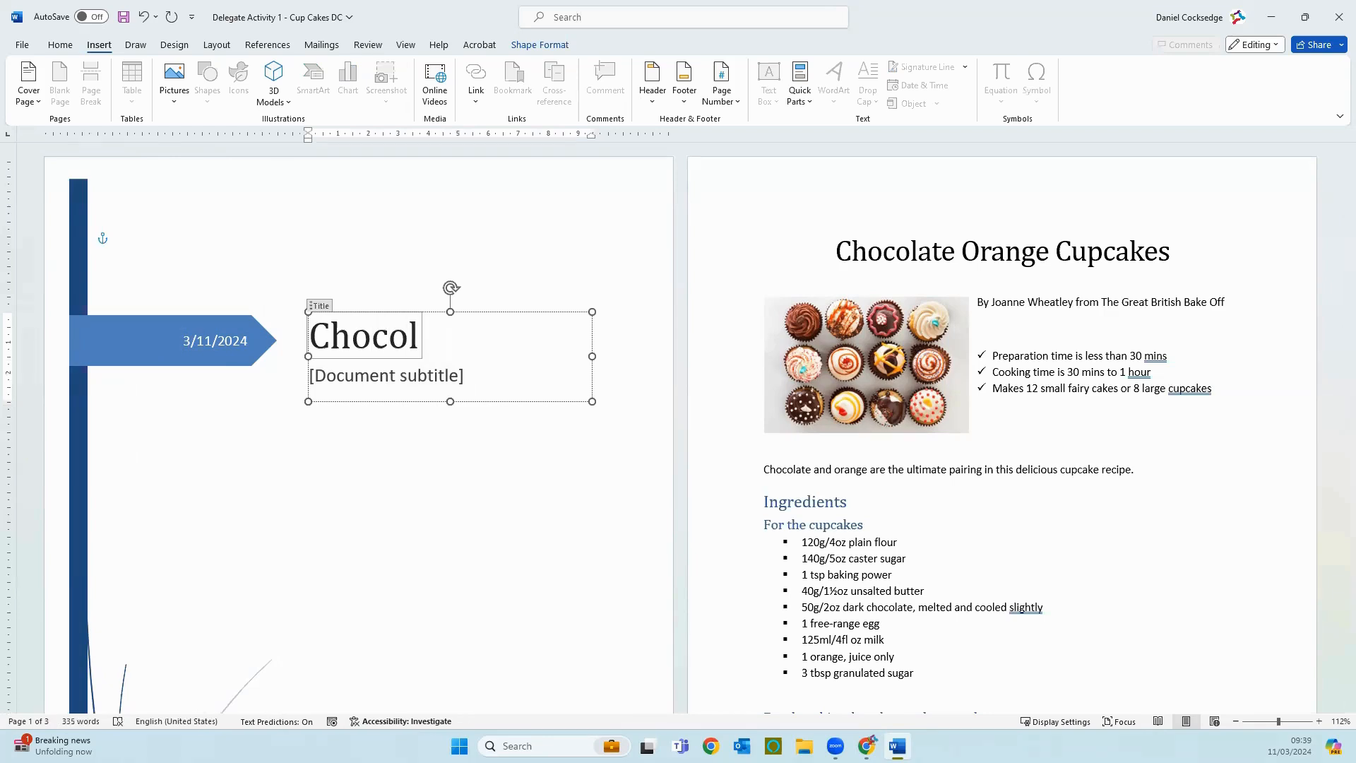
pyautogui.write('te at')
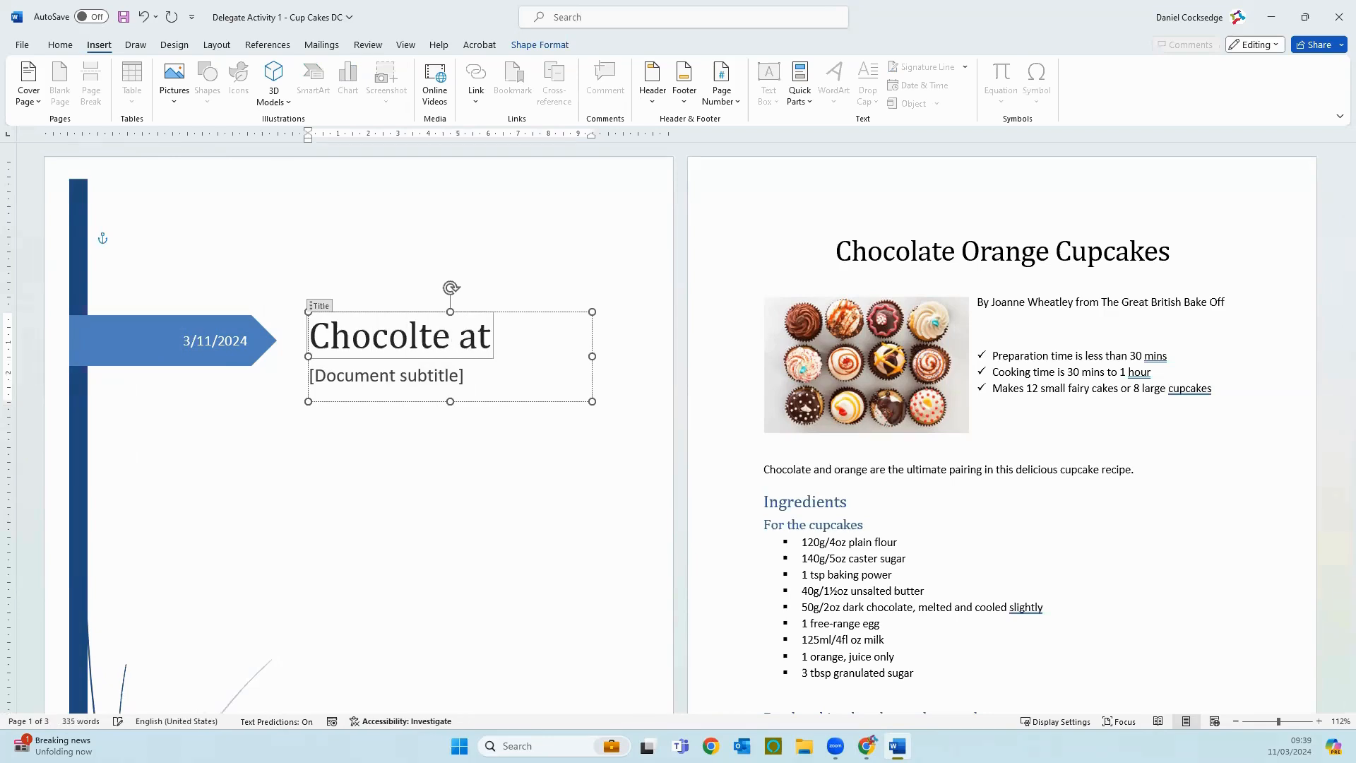
pyautogui.press('BackSpace')
pyautogui.press('BackSpace')
pyautogui.press('BackSpace')
pyautogui.press('BackSpace')
pyautogui.press('BackSpace')
pyautogui.press('BackSpace')
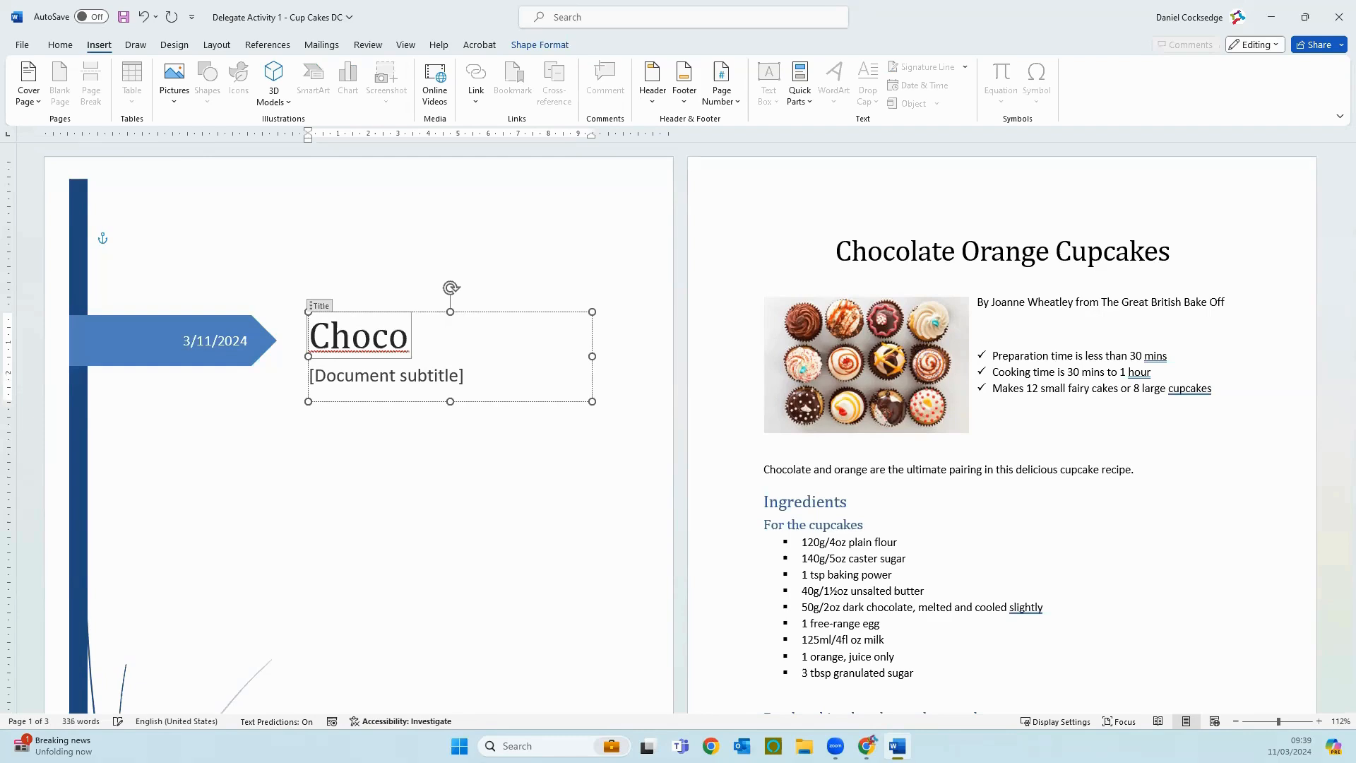
pyautogui.write('late ')
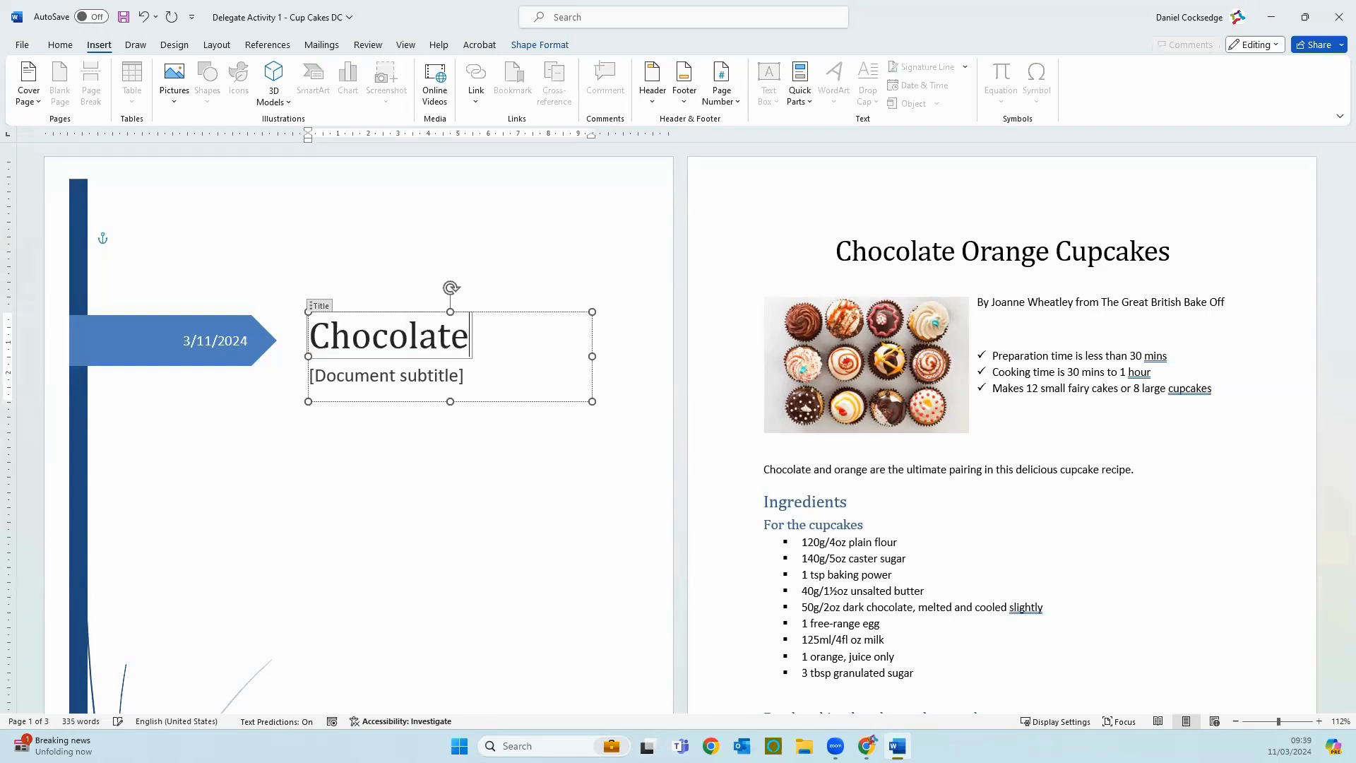
pyautogui.write('Orang')
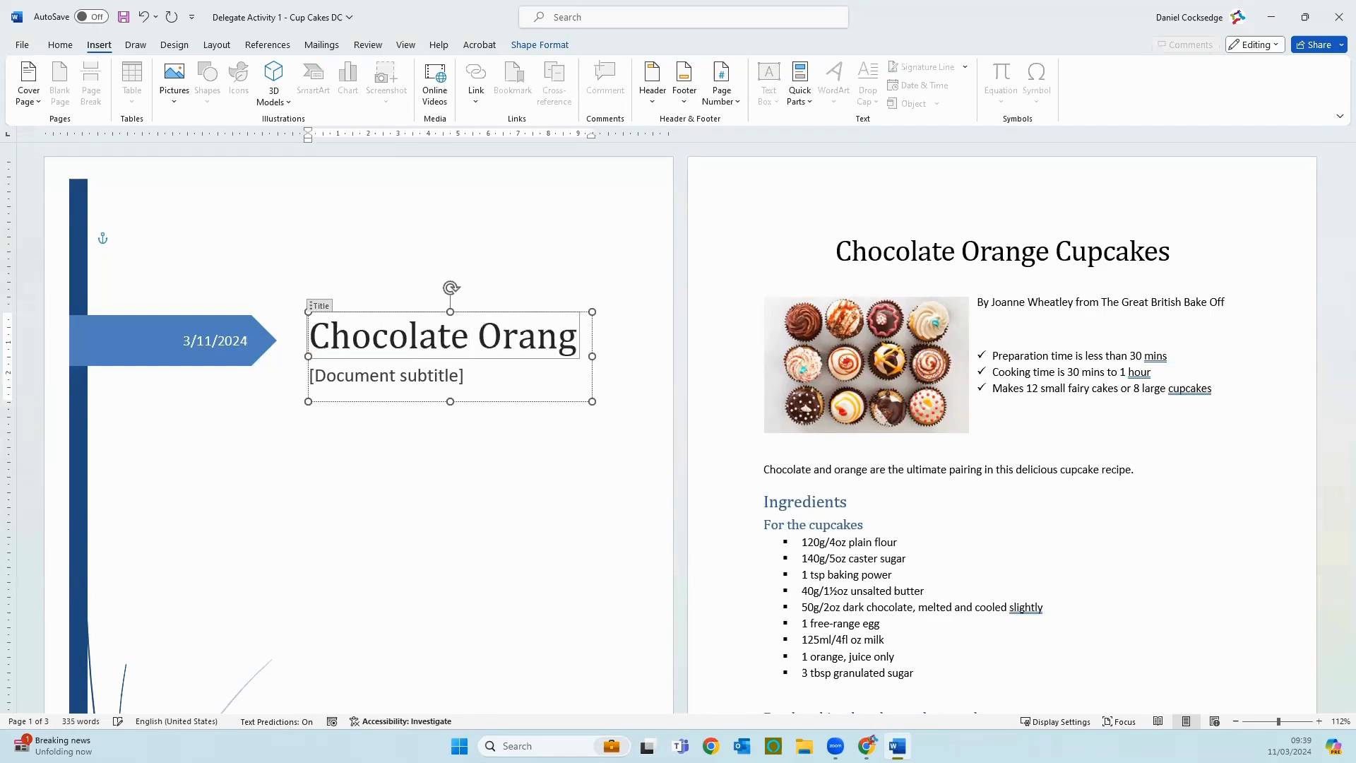
pyautogui.write('e Cupcakes')
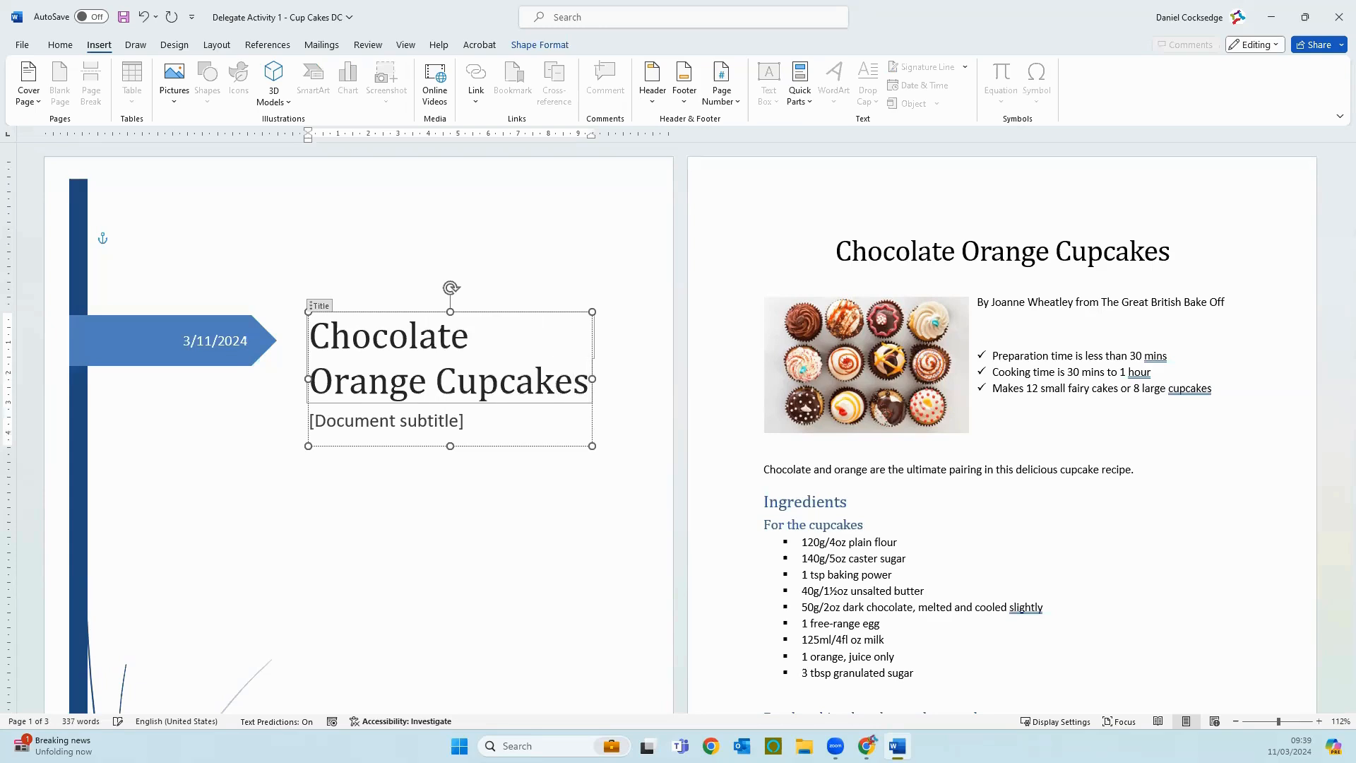
# Step: Delete the document subtitle placeholder from beneath the cover page title
pyautogui.click(388, 424)
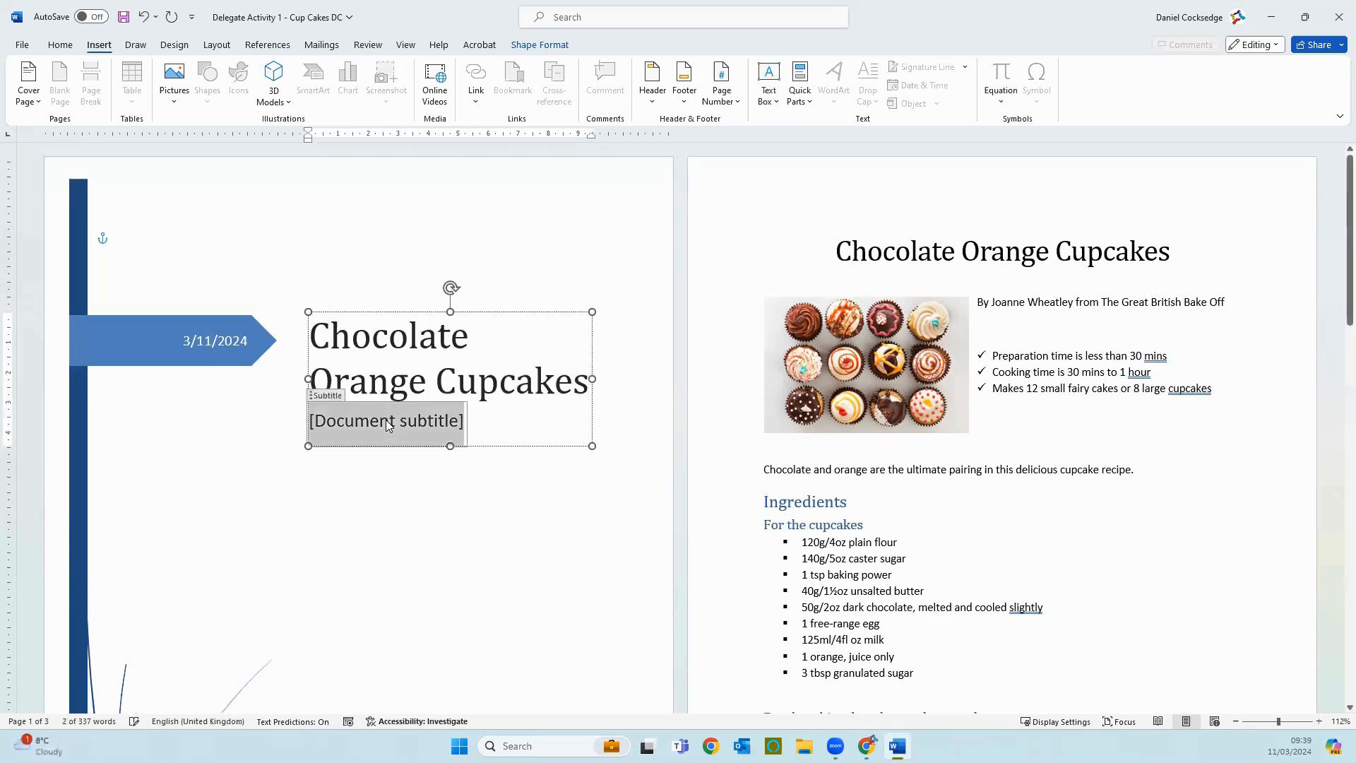
pyautogui.click(329, 401)
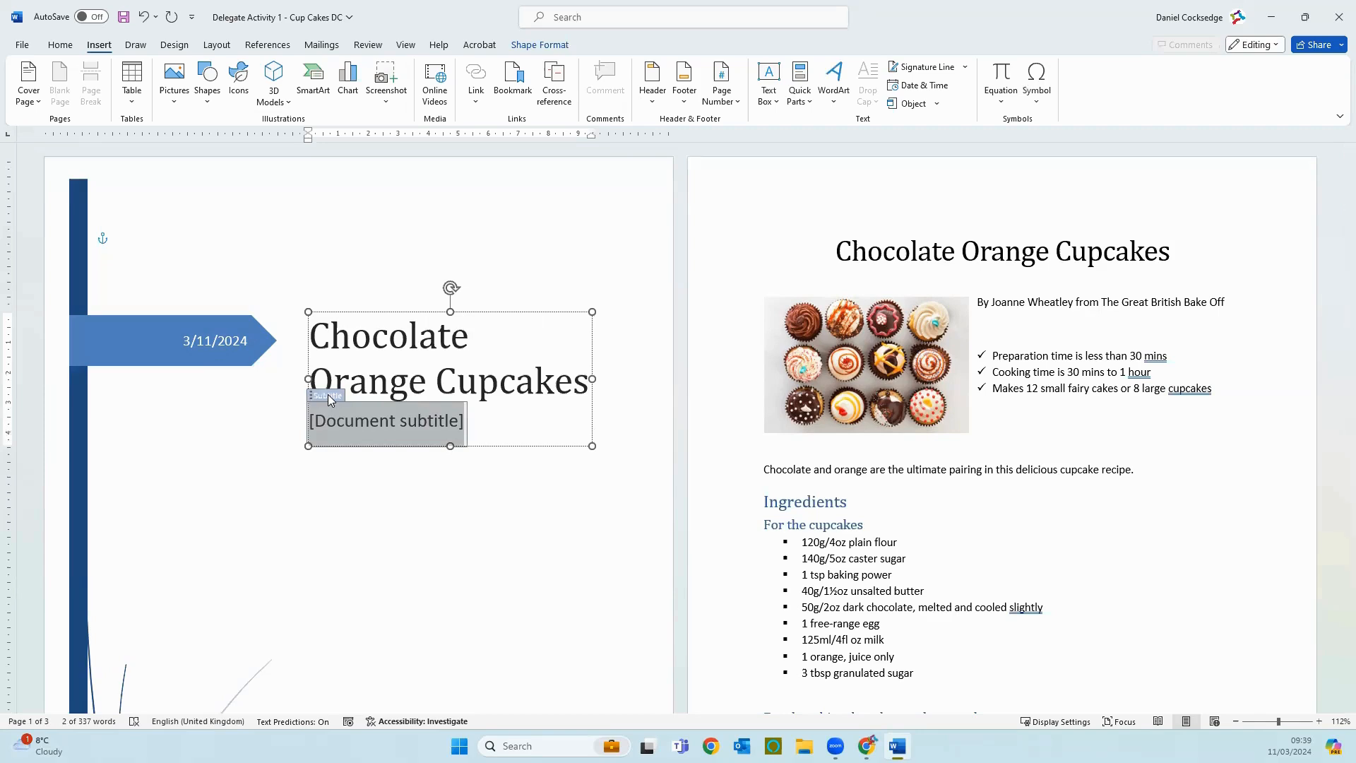
pyautogui.press('Delete')
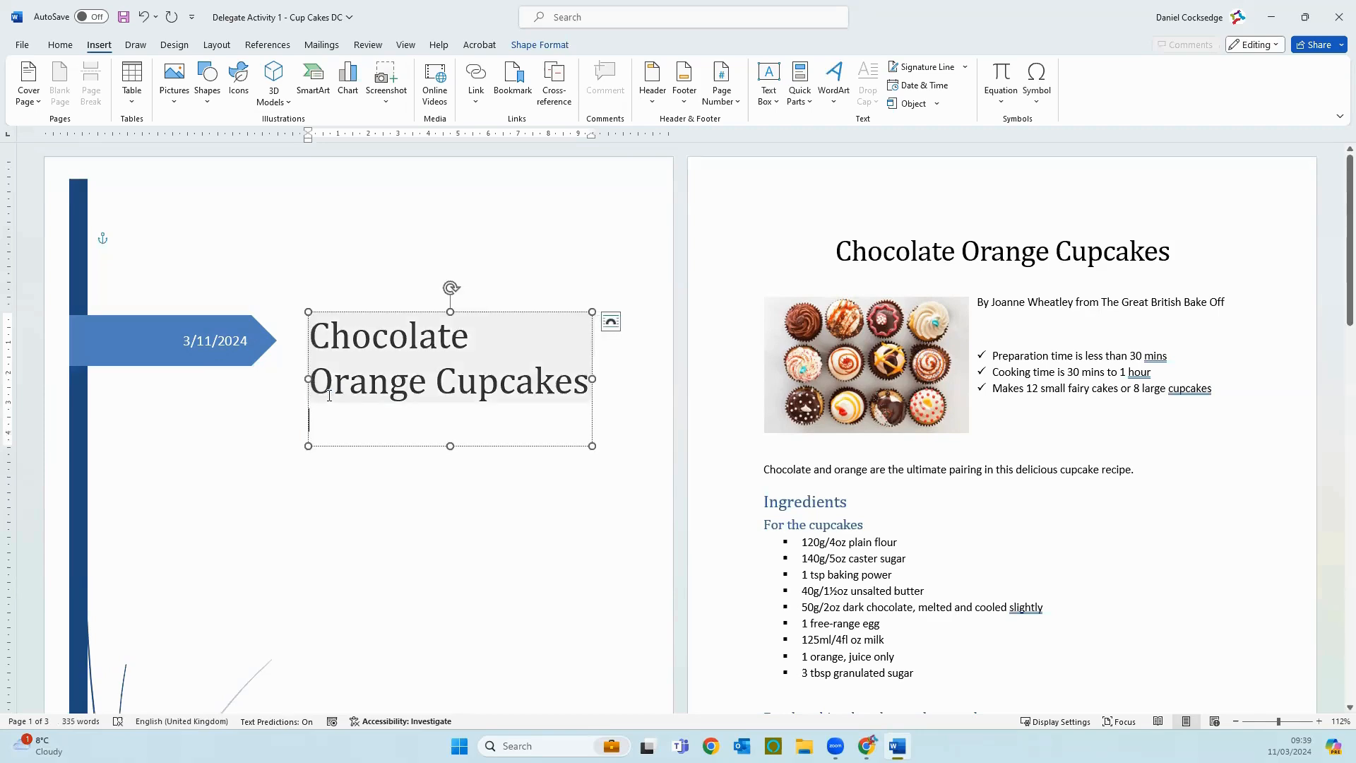
# Step: Delete the company name placeholder under the author's name, deselect the cover elements and look over the cover page
pyautogui.scroll(-5, 333, 537)
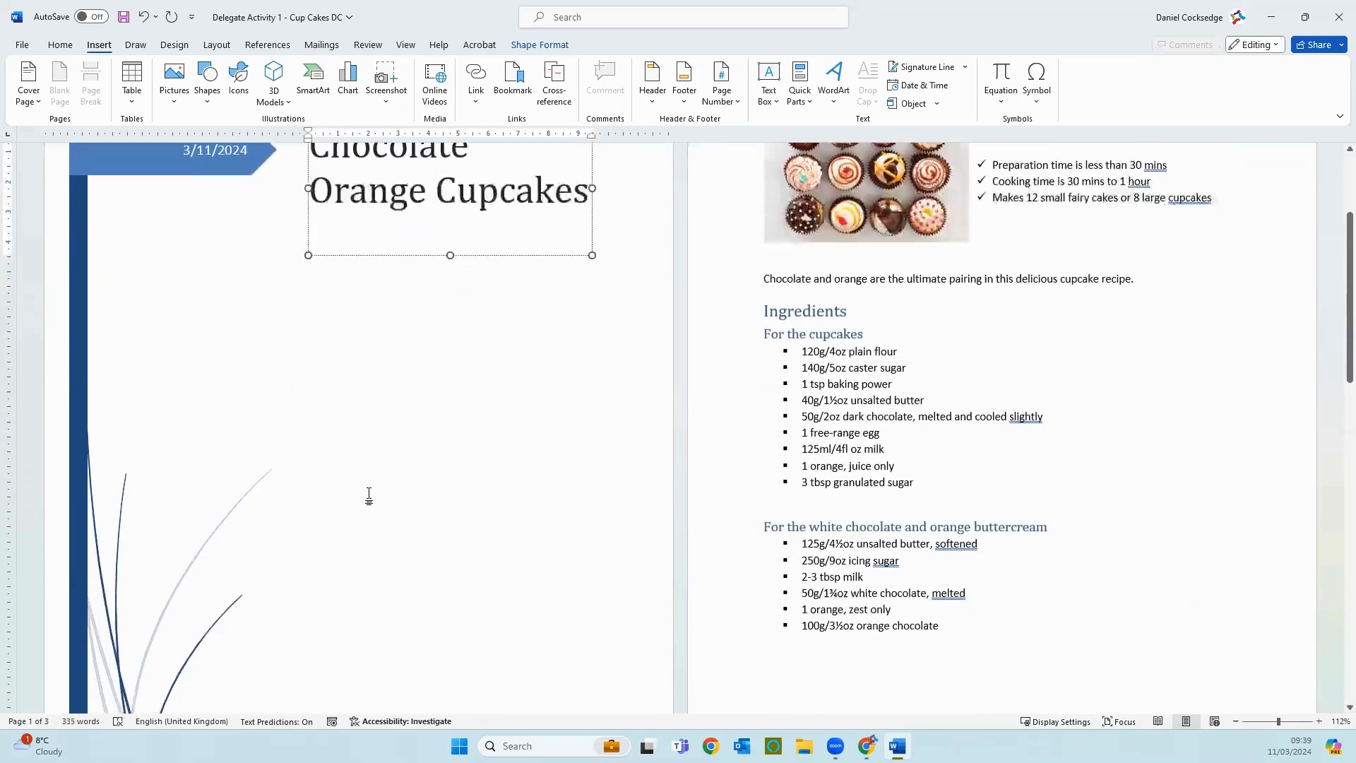
pyautogui.scroll(-1, 369, 497)
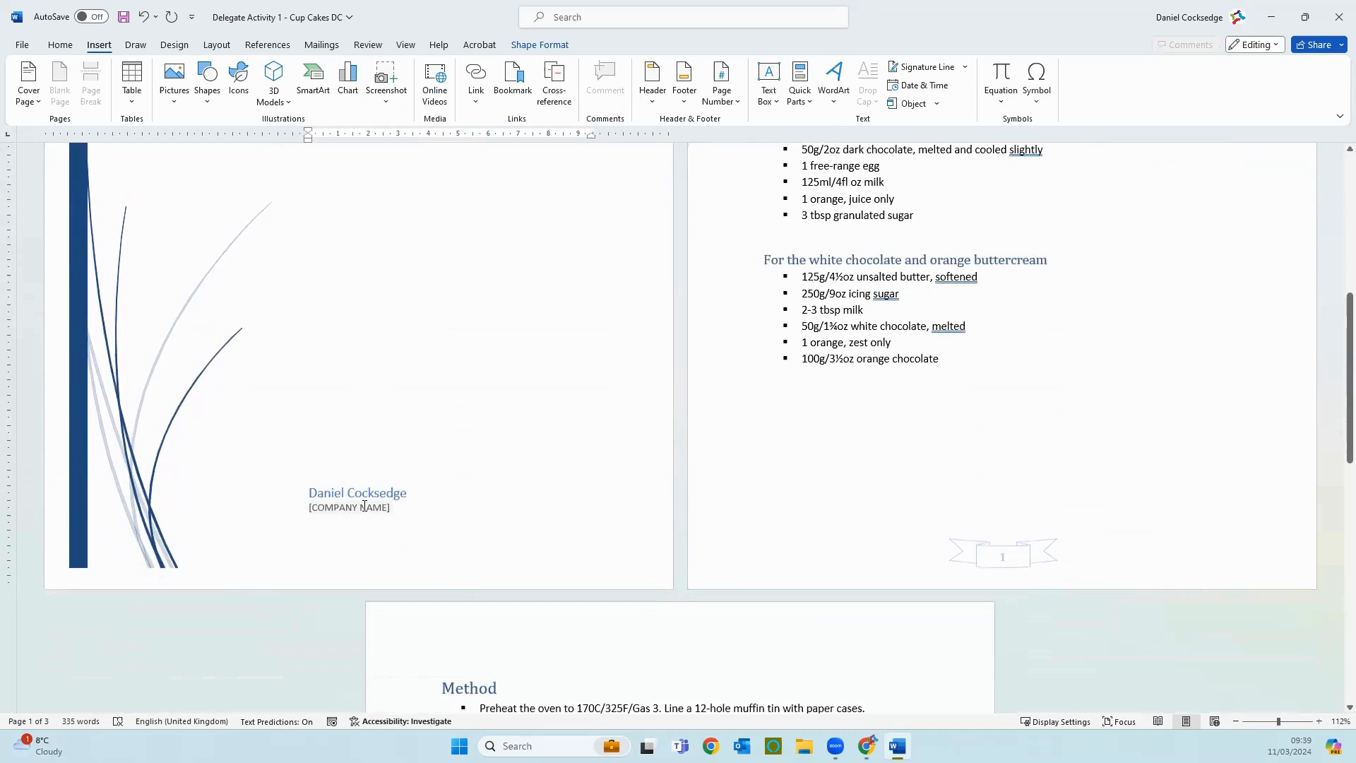
pyautogui.click(382, 507)
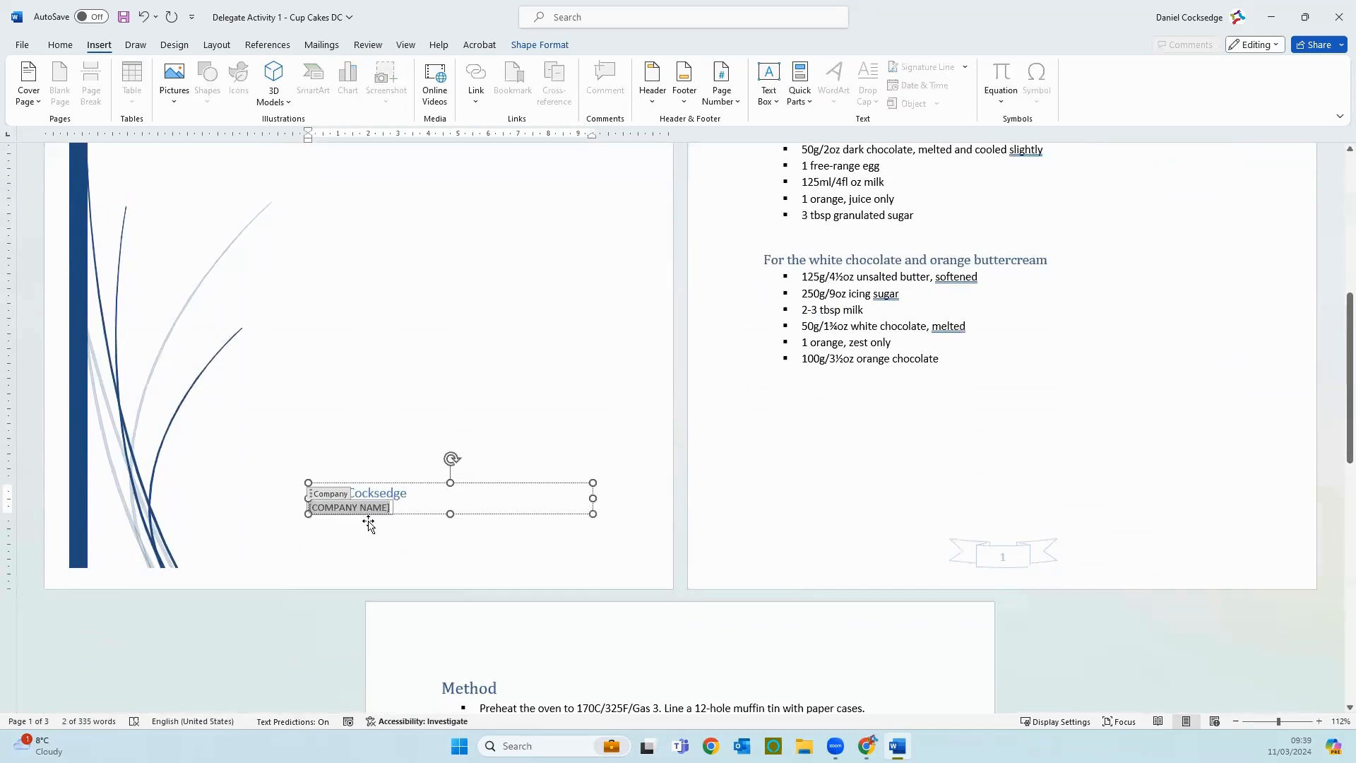
pyautogui.click(336, 496)
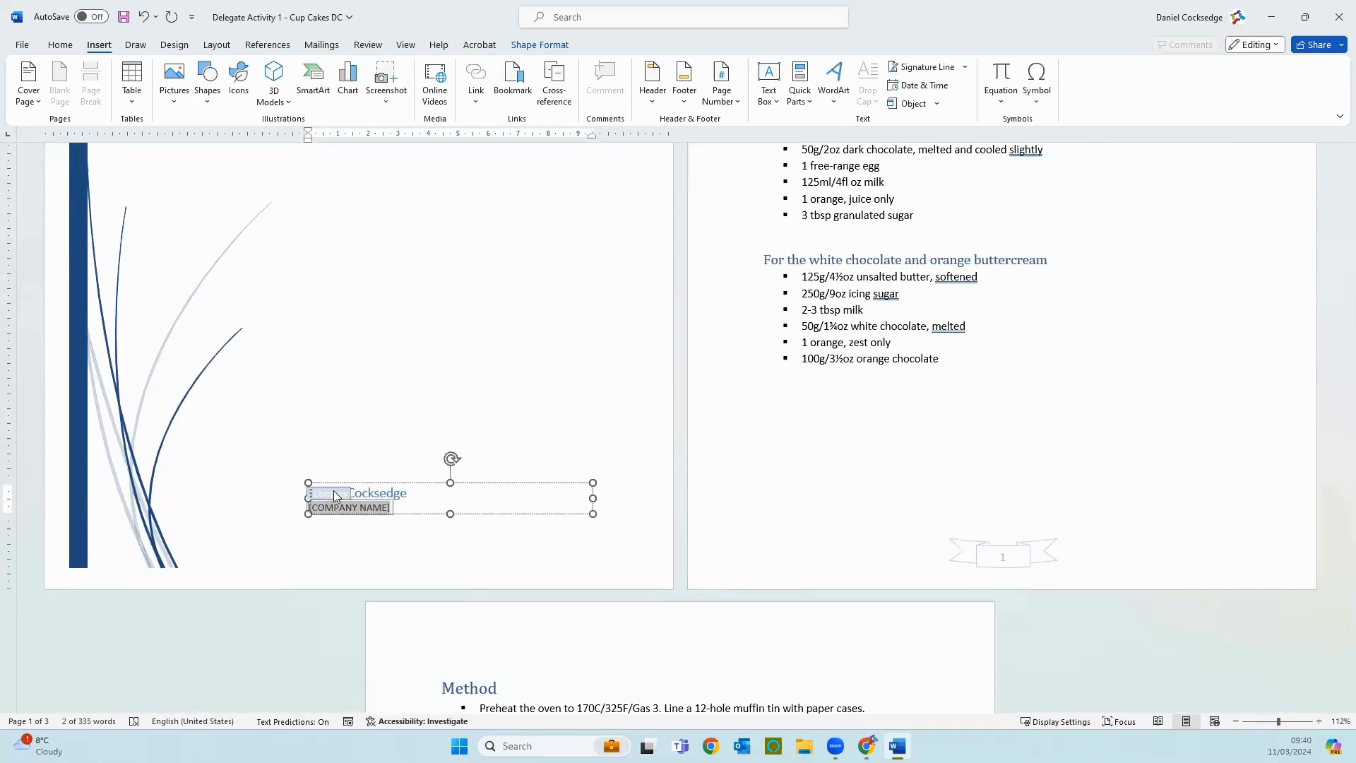
pyautogui.press('Delete')
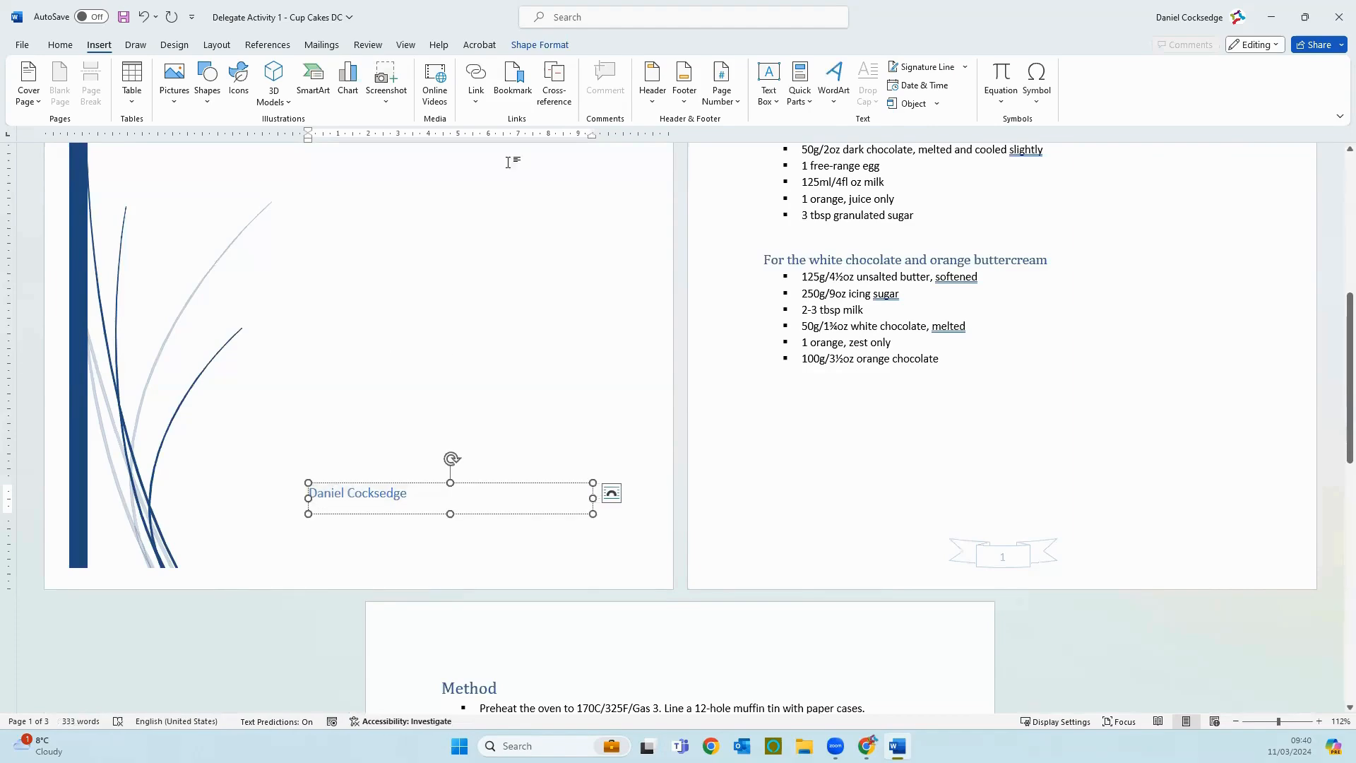
pyautogui.scroll(4, 459, 396)
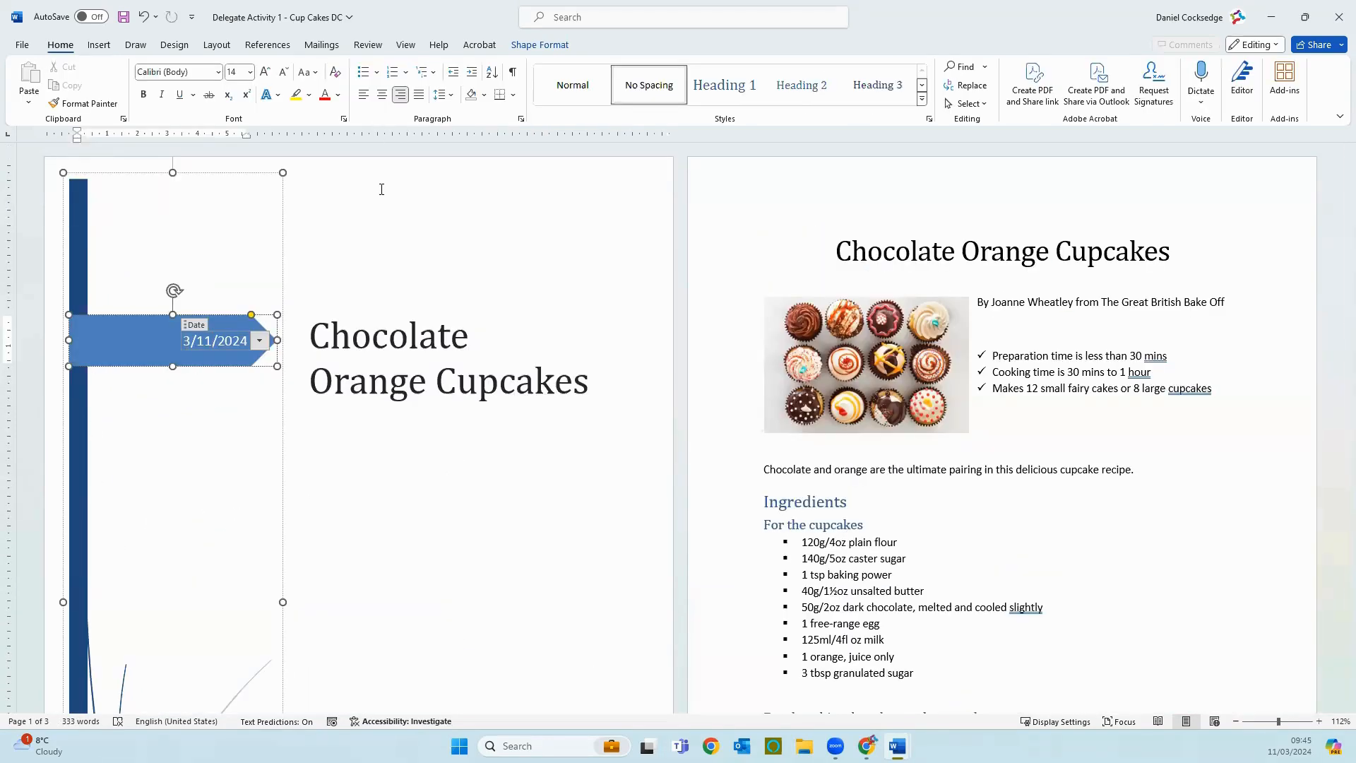
pyautogui.click(380, 188)
pyautogui.scroll(-8, 368, 266)
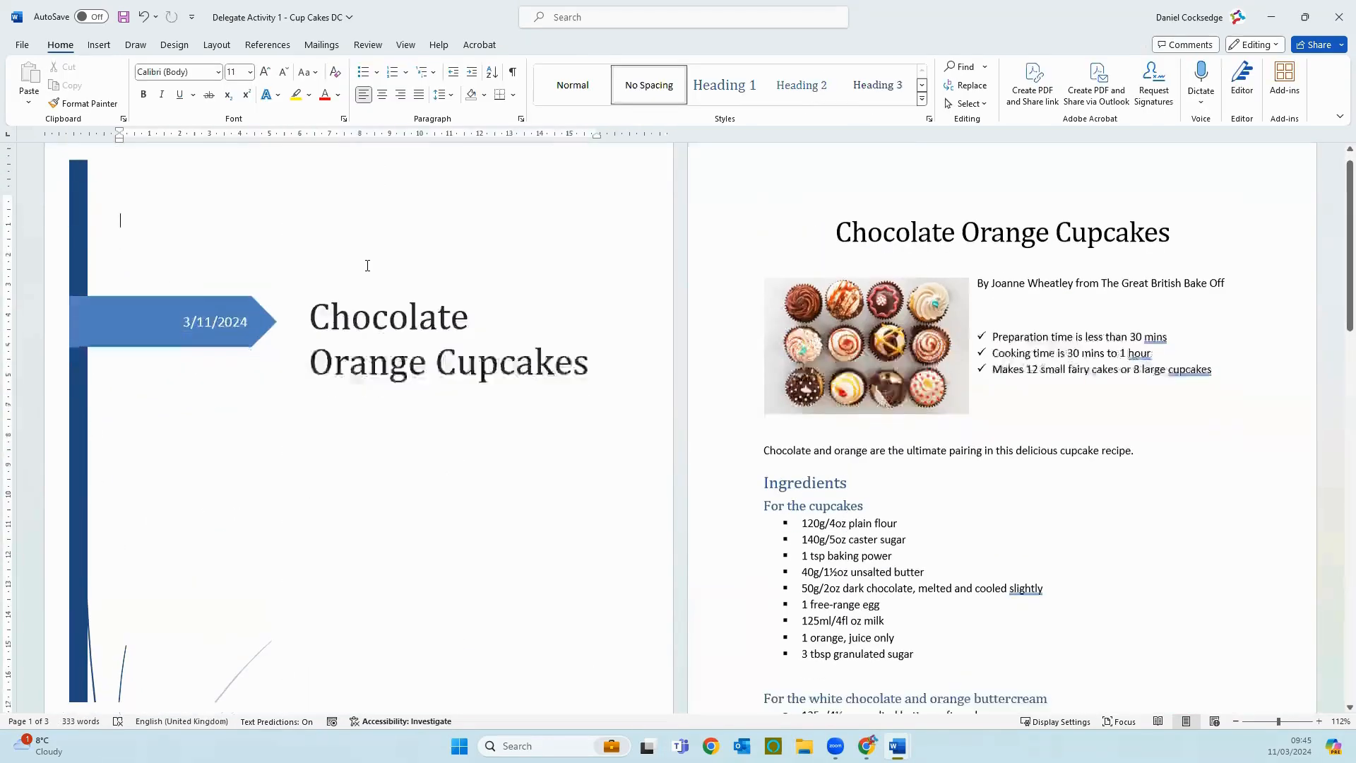
pyautogui.scroll(-1, 352, 240)
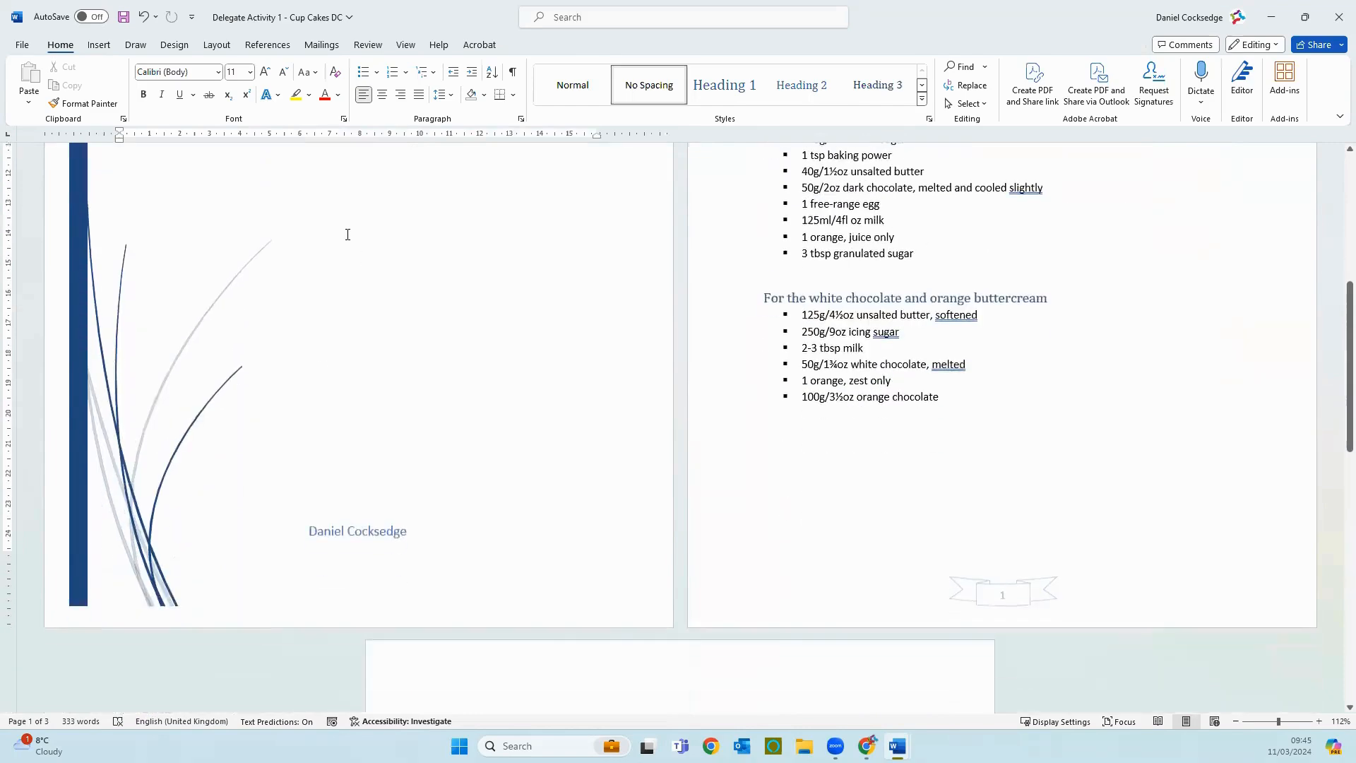
pyautogui.scroll(7, 418, 454)
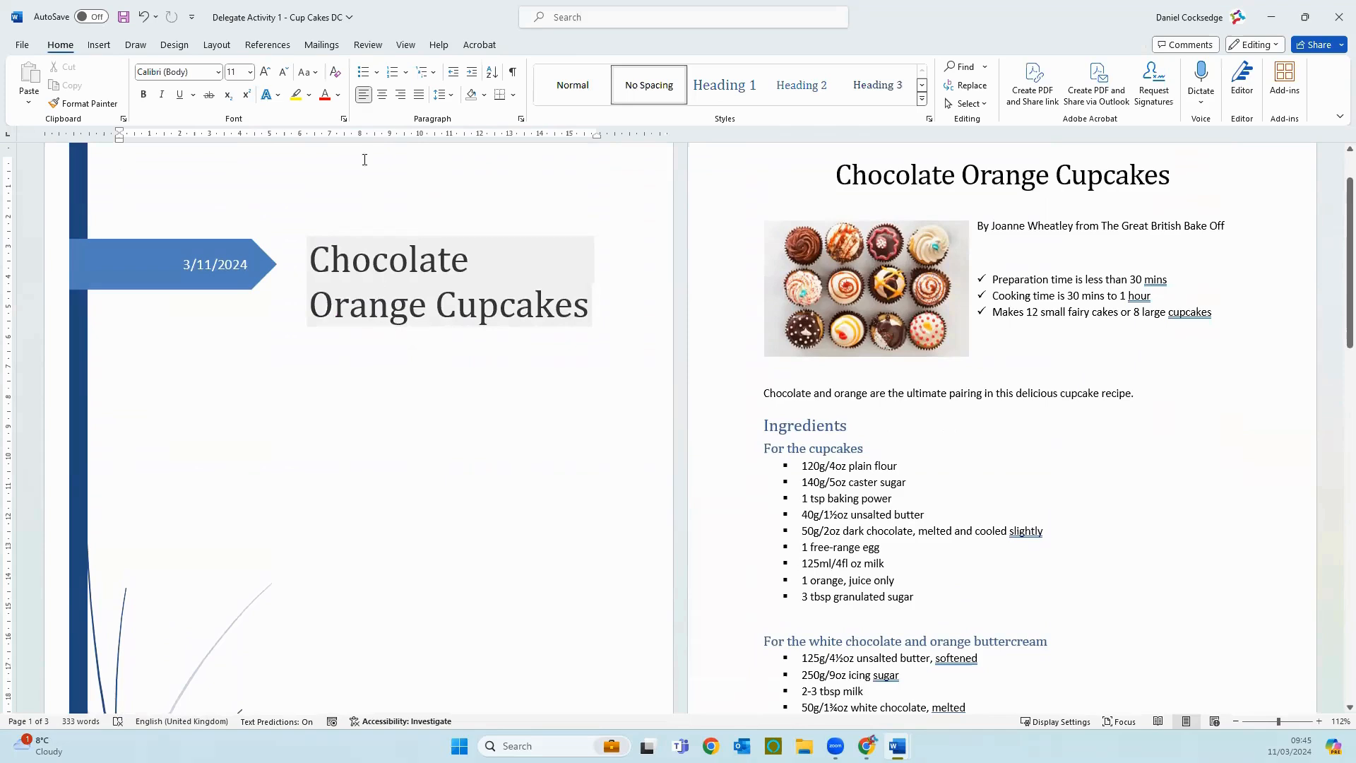
# Step: Try converting the "For the cupcakes" ingredients list to a one-column table separated at paragraphs, and undo the conversion
pyautogui.click(99, 45)
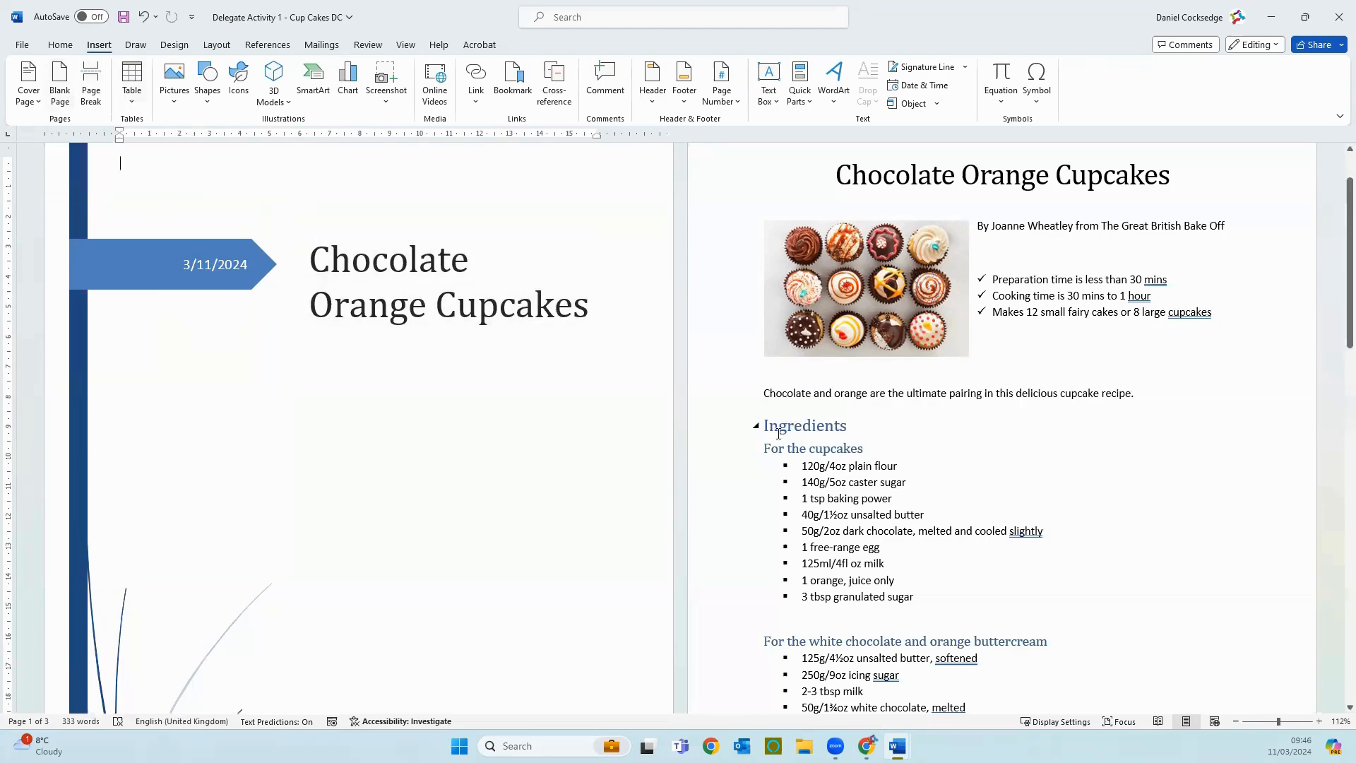
pyautogui.scroll(-3, 781, 434)
pyautogui.scroll(-1, 780, 434)
pyautogui.scroll(2, 1044, 452)
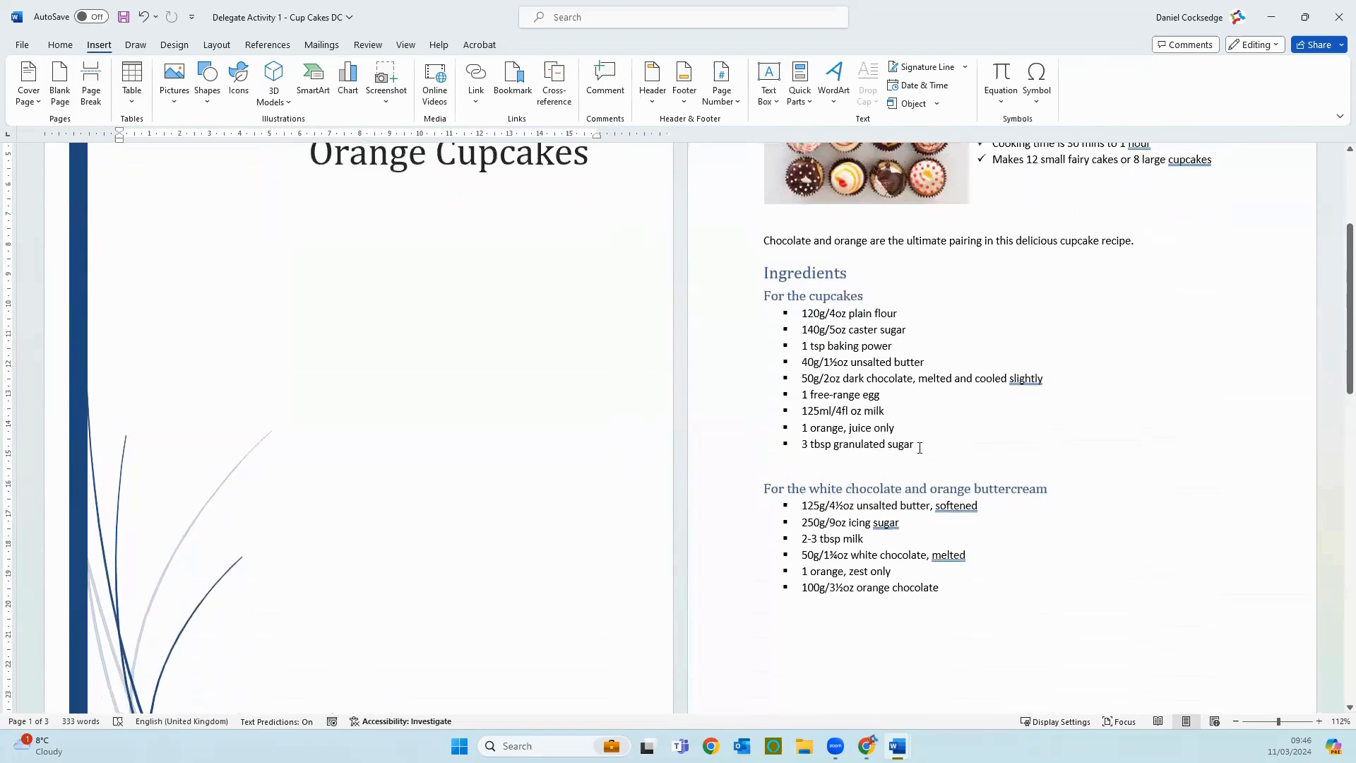
pyautogui.moveTo(920, 446); pyautogui.dragTo(748, 322)
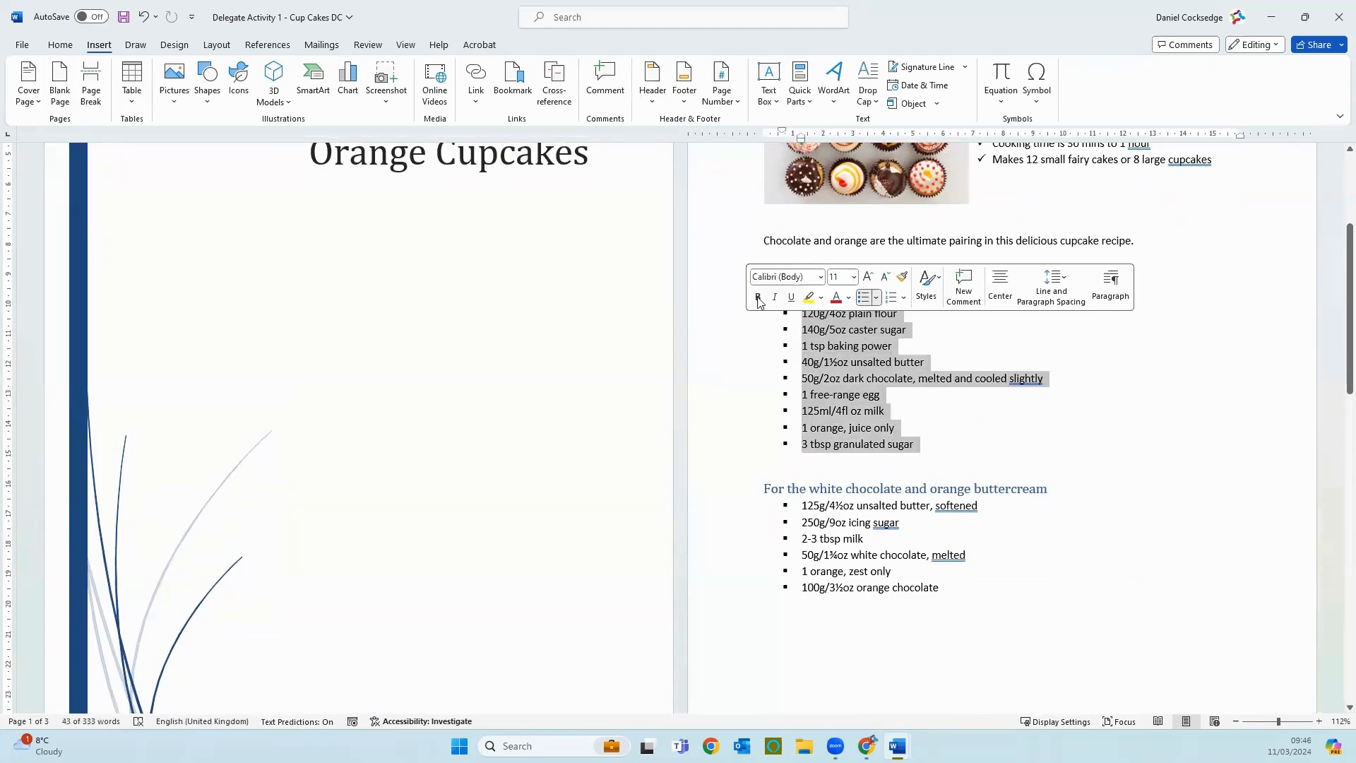
pyautogui.click(135, 77)
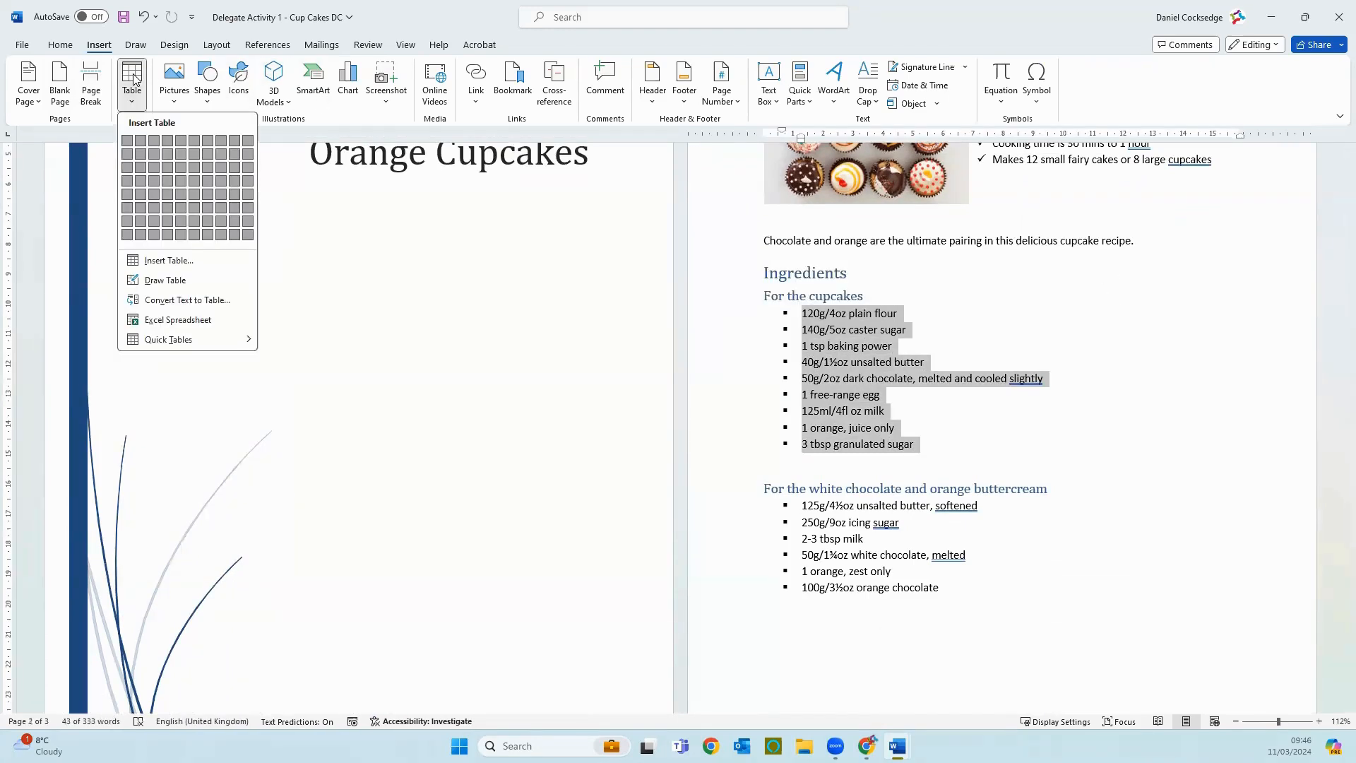
pyautogui.click(173, 301)
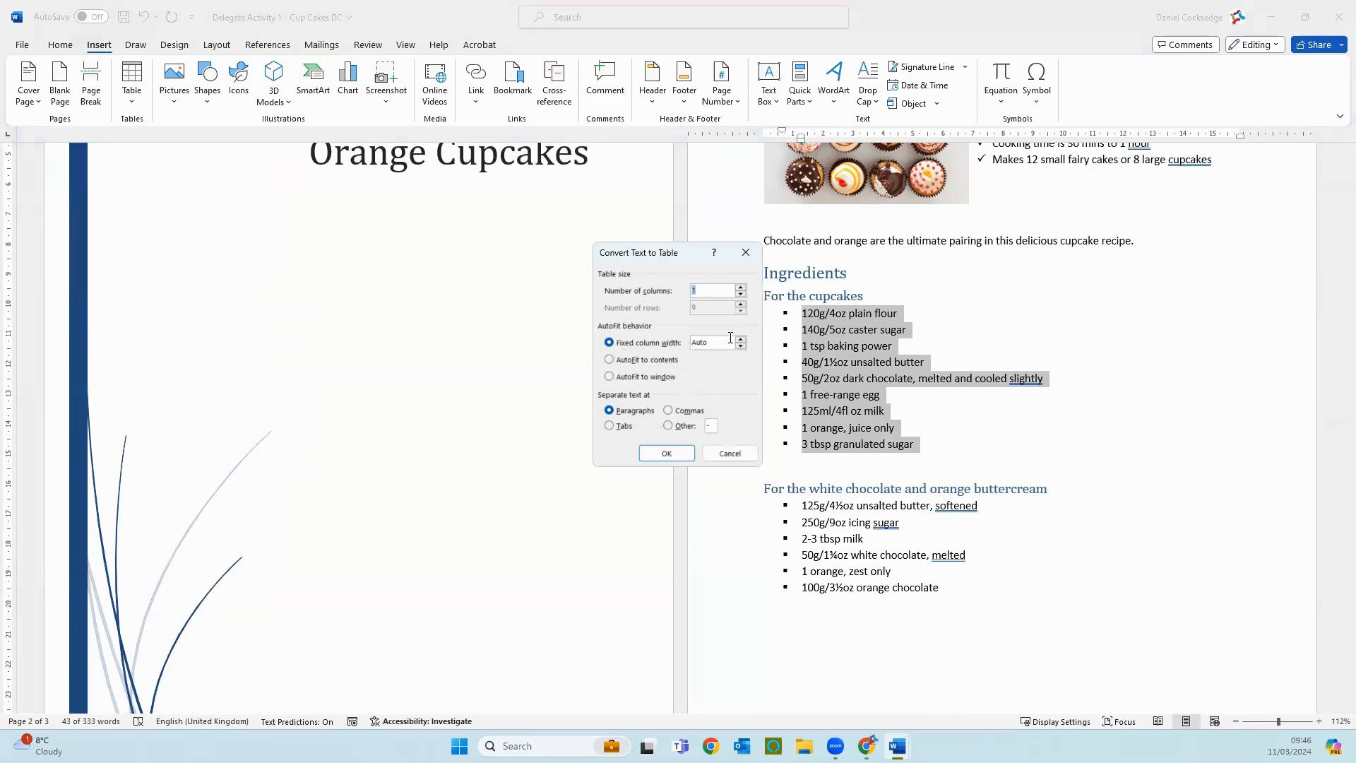
pyautogui.click(676, 449)
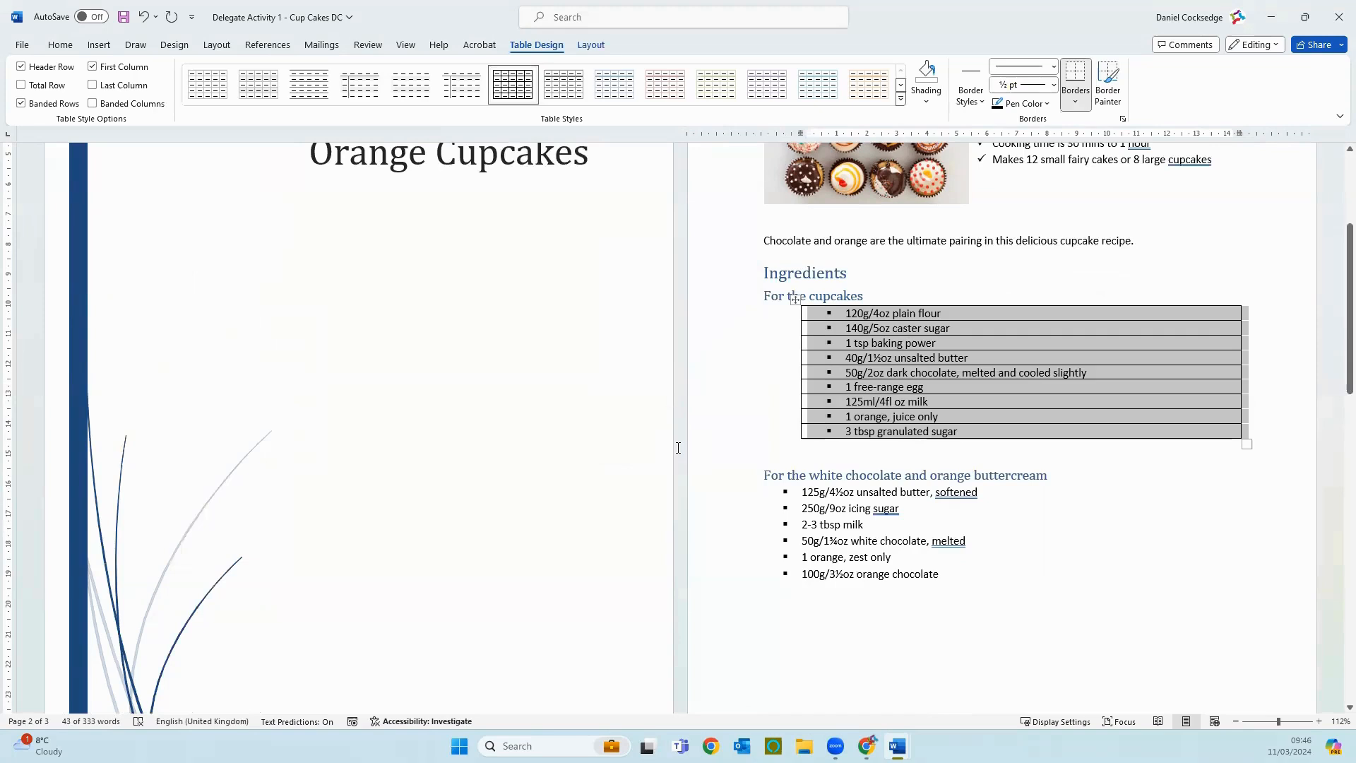
pyautogui.click(143, 22)
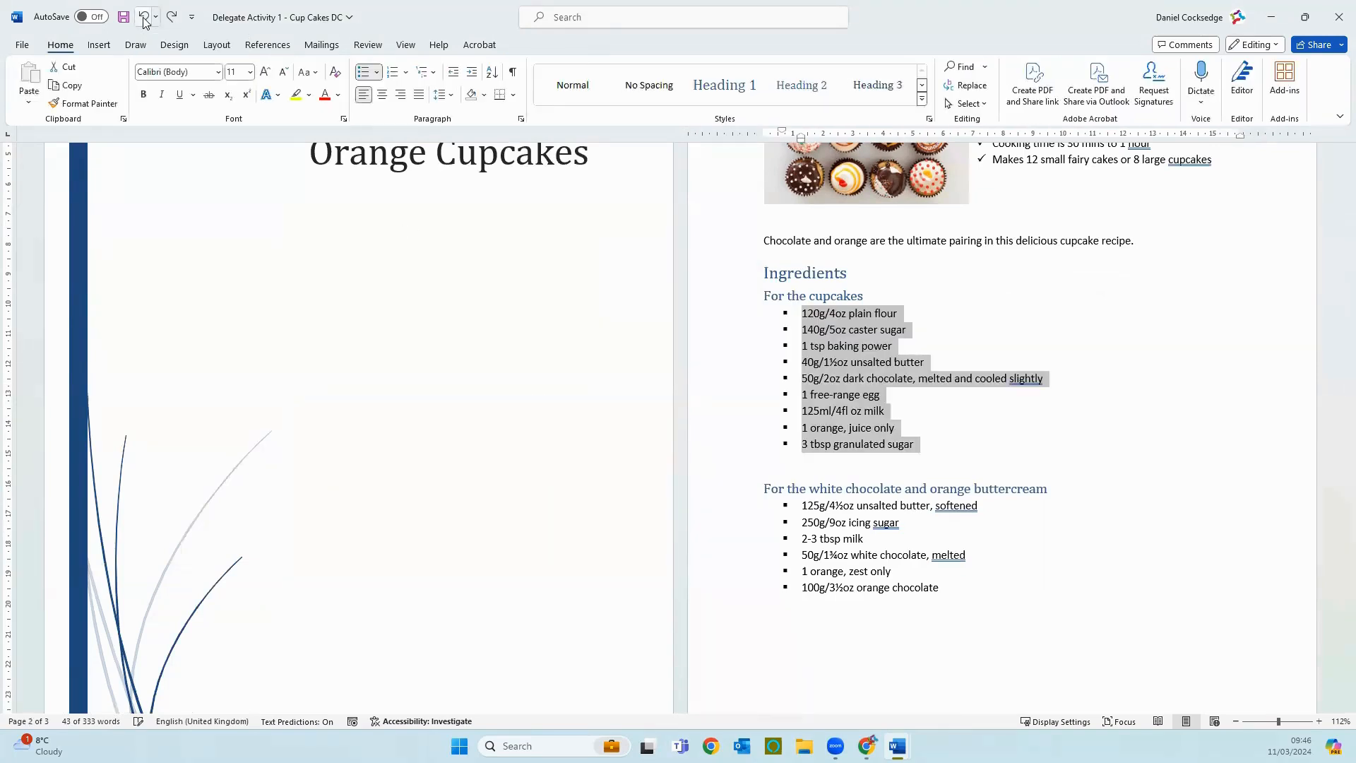
# Step: End the Method bulleted list after its last item and add blank, unbulleted lines below it
pyautogui.scroll(-9, 424, 528)
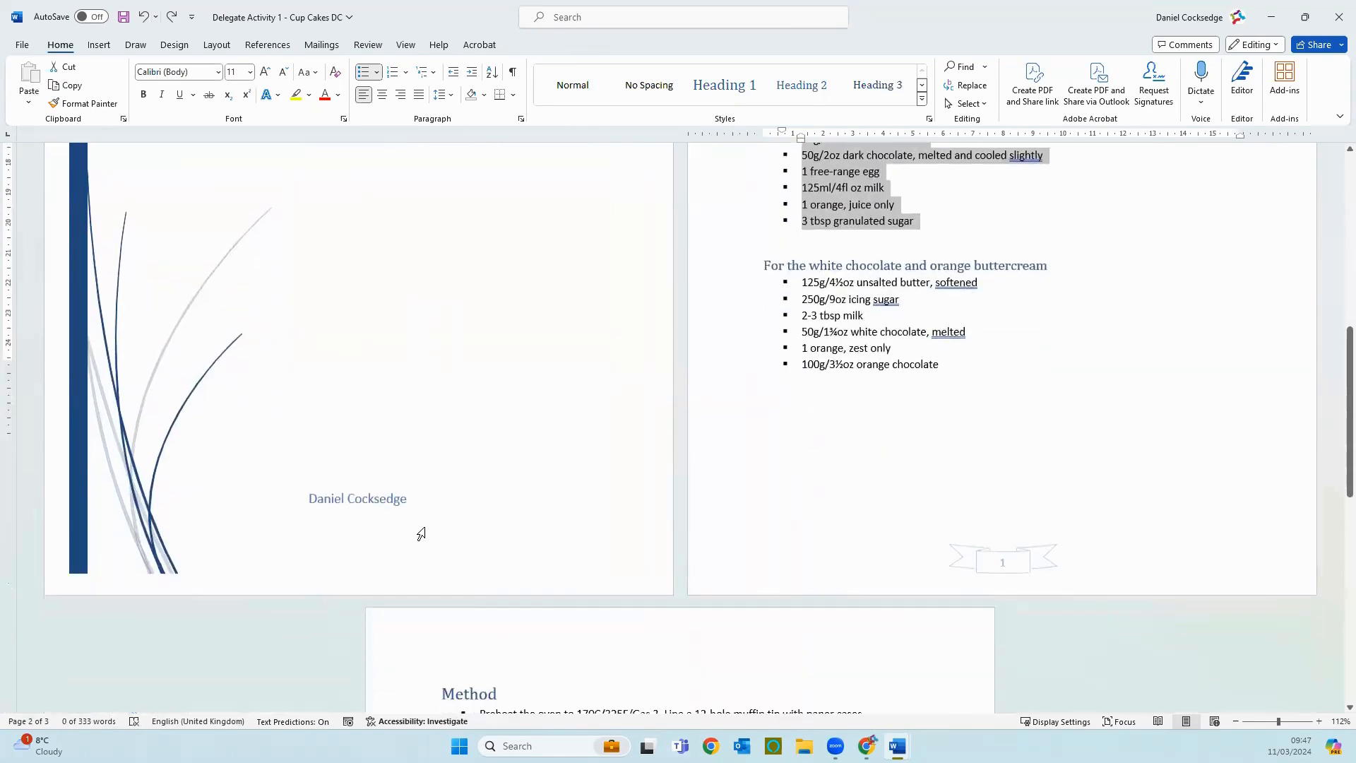
pyautogui.scroll(-5, 421, 533)
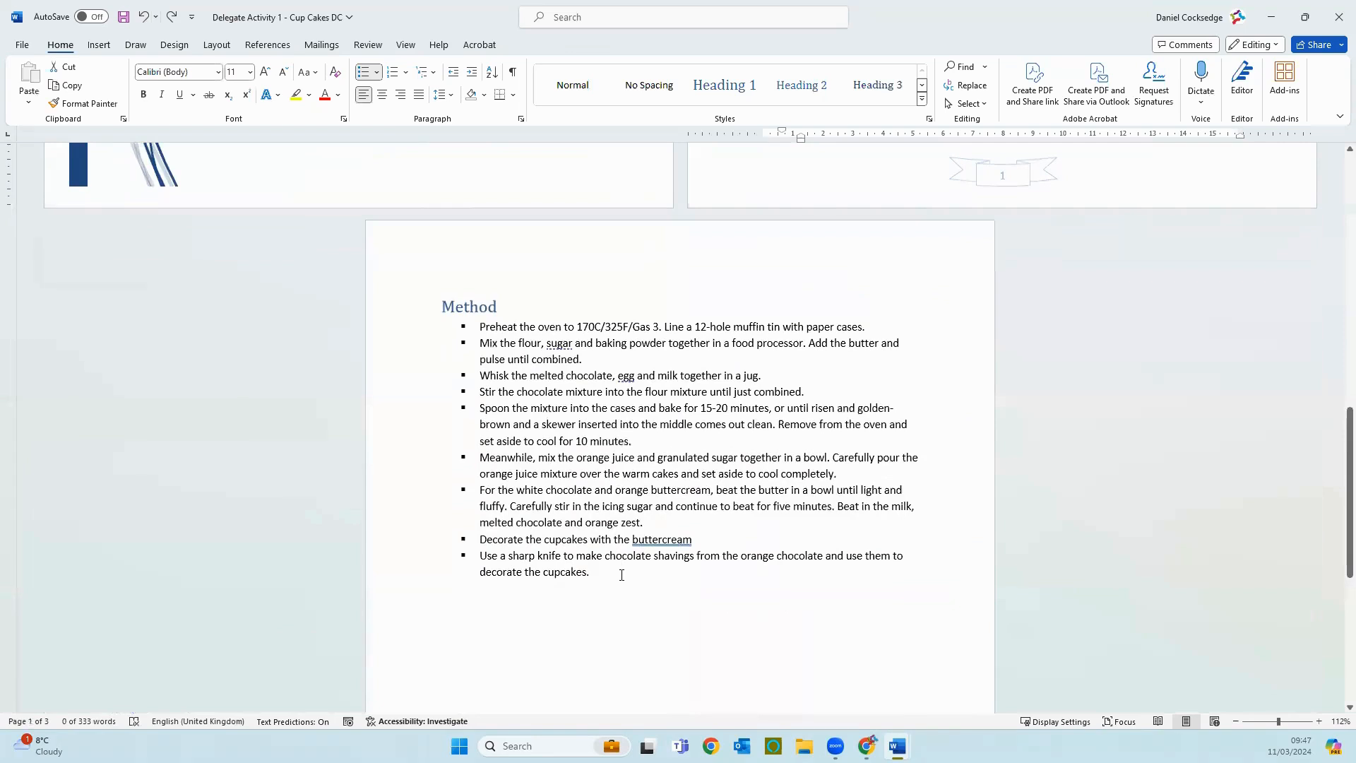
pyautogui.click(622, 574)
pyautogui.press('Return')
pyautogui.press('Return')
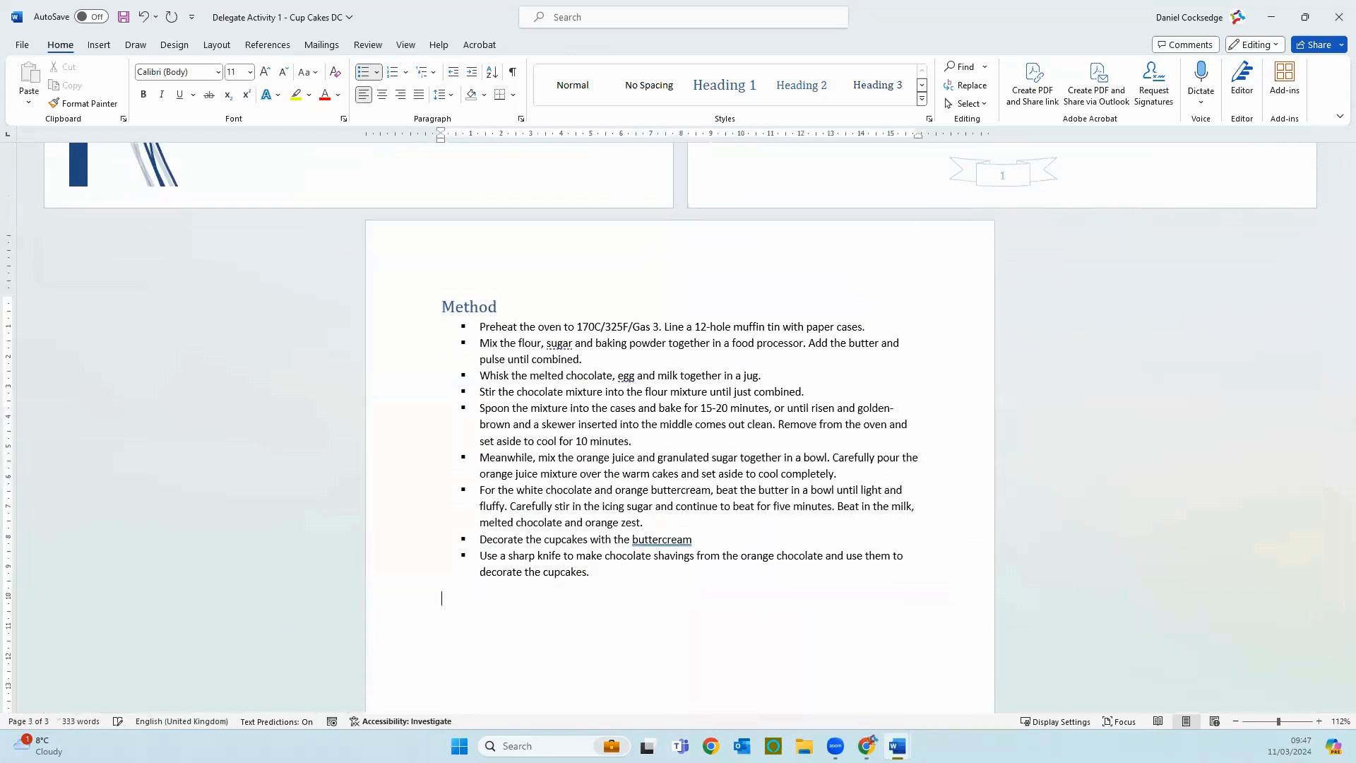
pyautogui.press('Return')
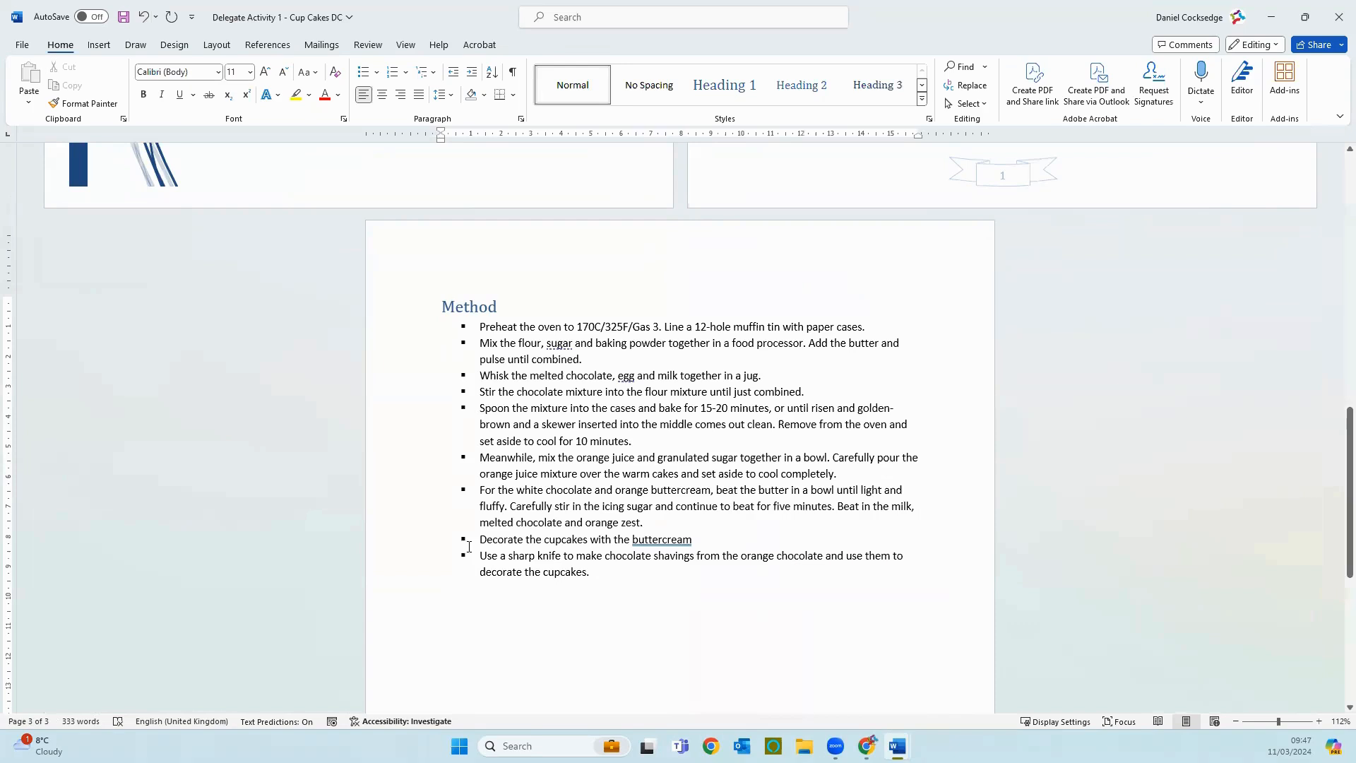
# Step: Change the bulleted list under the Method heading to a numbered list and deselect it
pyautogui.moveTo(469, 547); pyautogui.dragTo(456, 324)
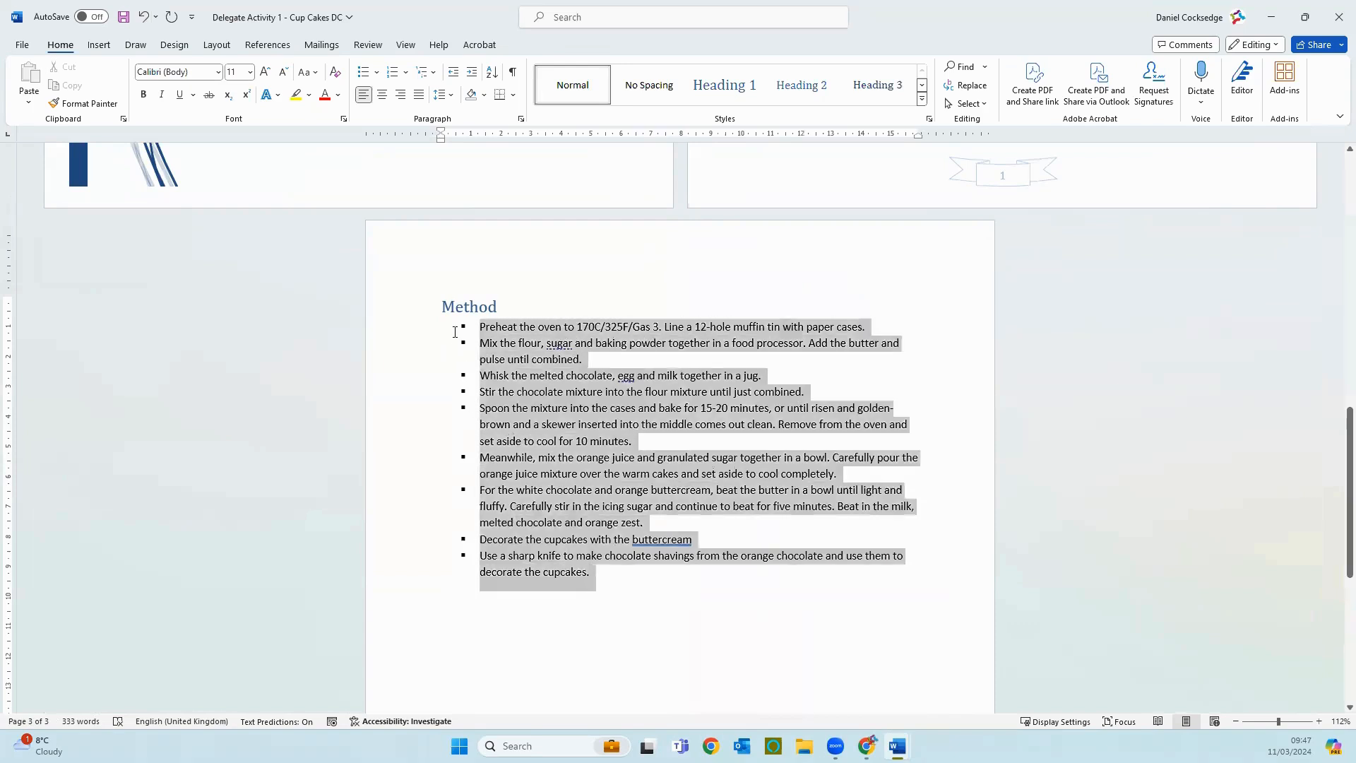
pyautogui.click(393, 74)
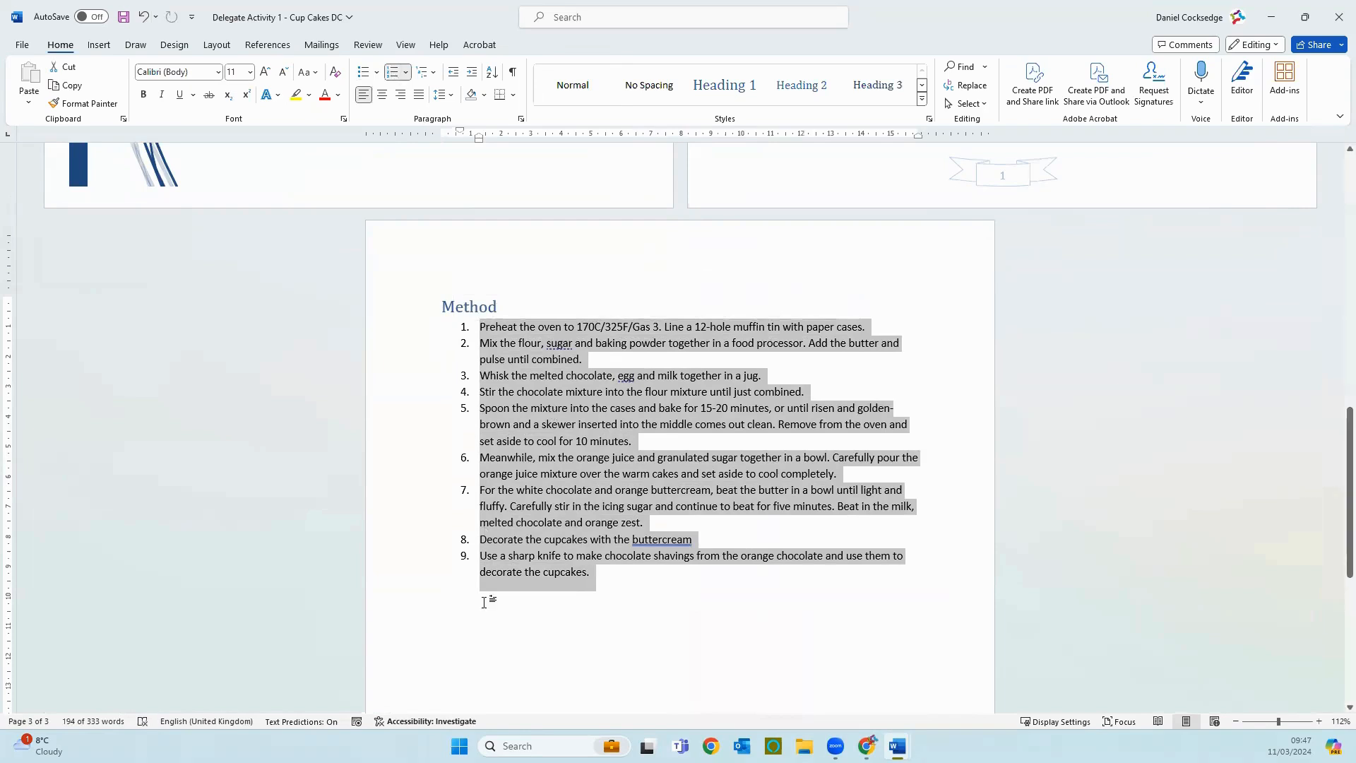
pyautogui.click(513, 628)
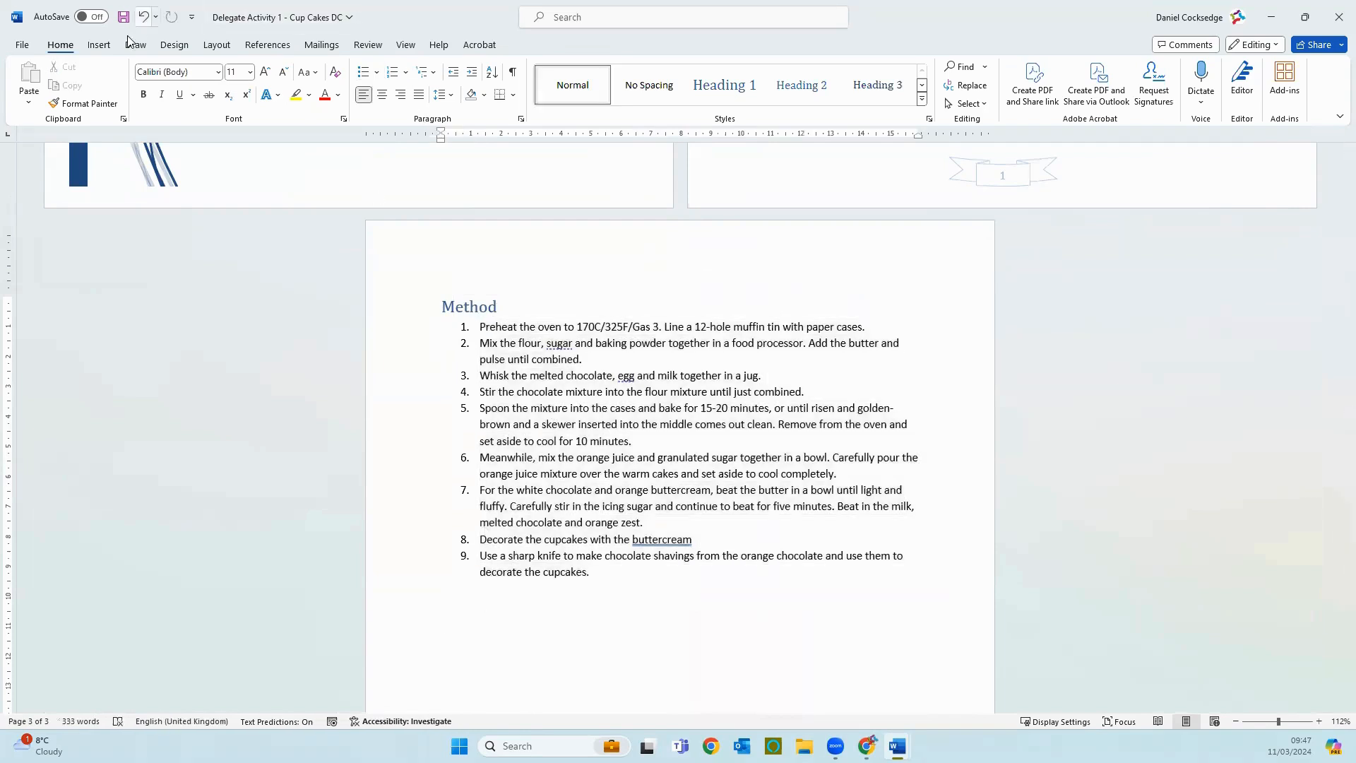
# Step: Insert a table of 2 columns and 8 rows below the Method list and narrow its first column to about 1 cm
pyautogui.click(106, 48)
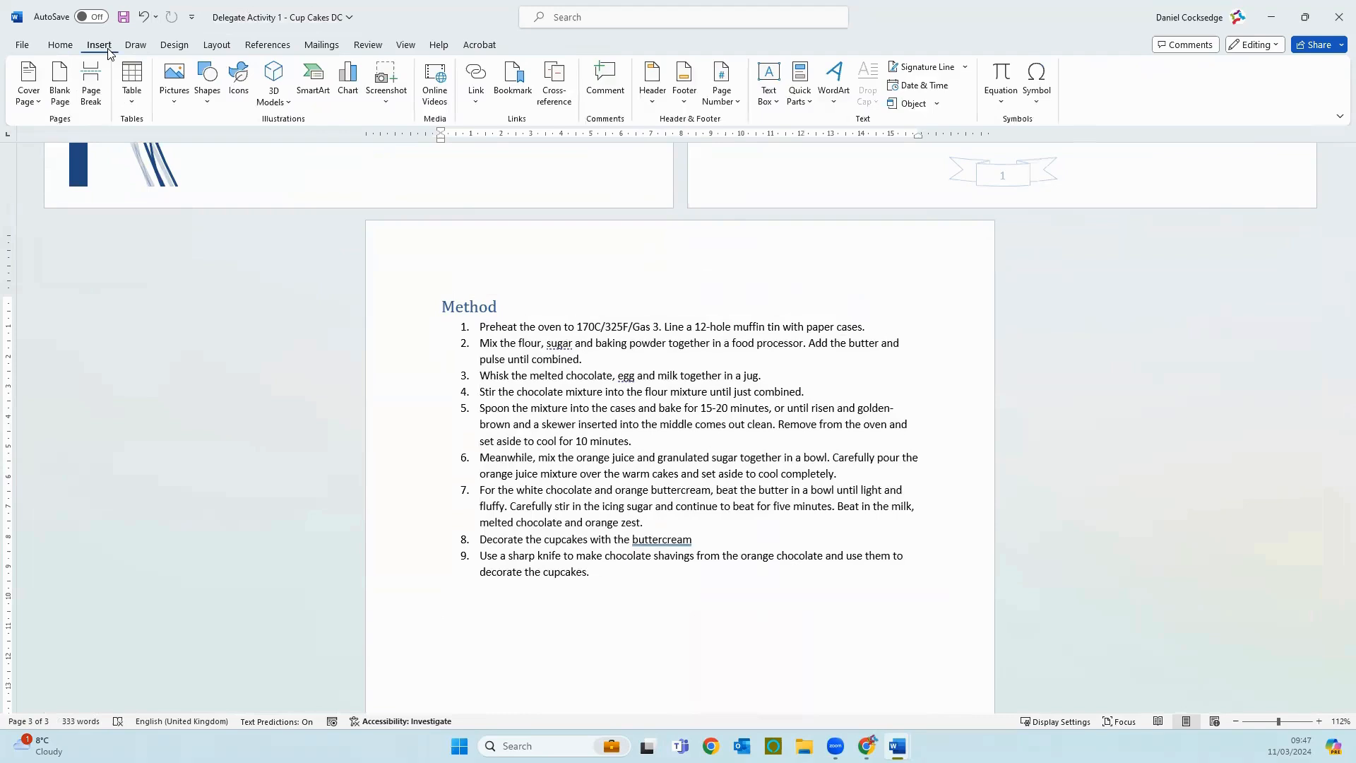
pyautogui.click(131, 93)
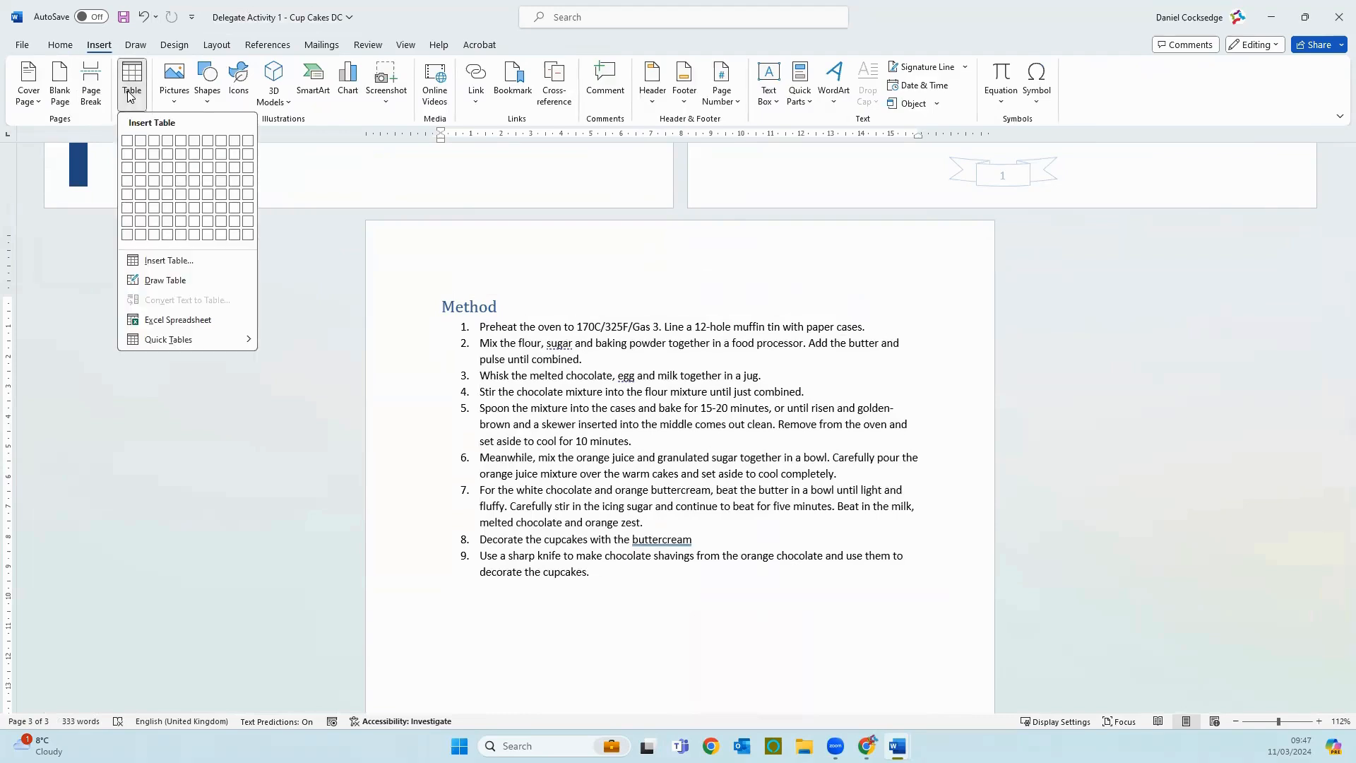
pyautogui.click(138, 237)
pyautogui.scroll(-2, 723, 574)
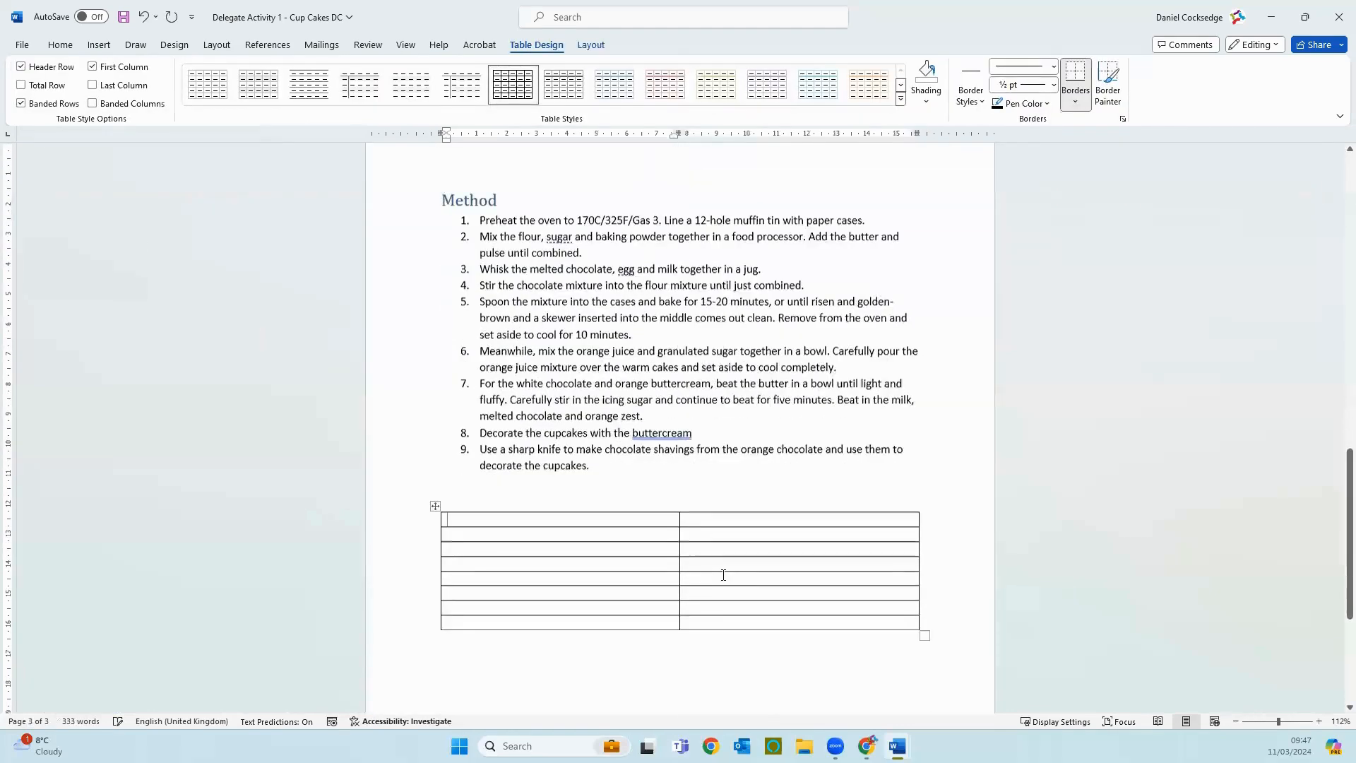
pyautogui.scroll(-1, 707, 537)
pyautogui.moveTo(678, 488); pyautogui.dragTo(494, 491)
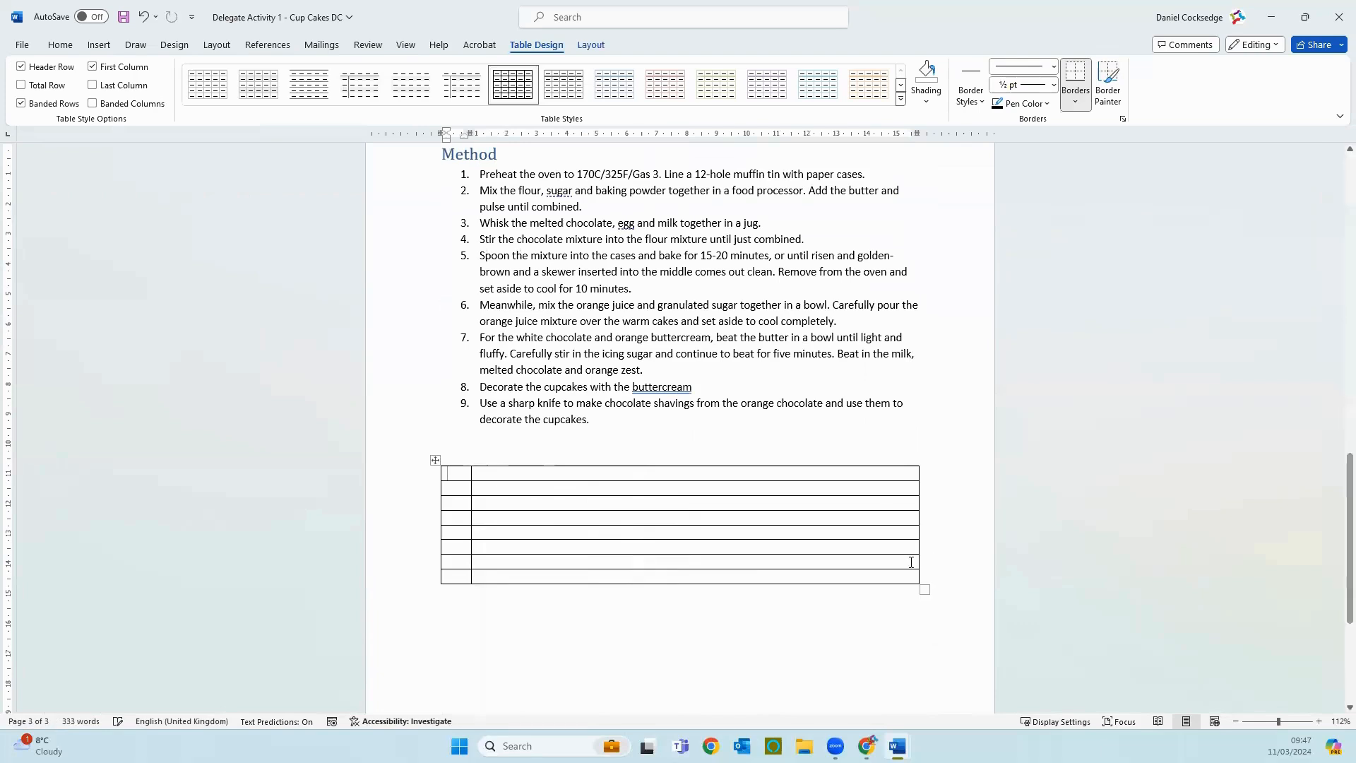
# Step: Add a ninth row to the end of the table and number the first-column cells 1. to 9
pyautogui.click(893, 574)
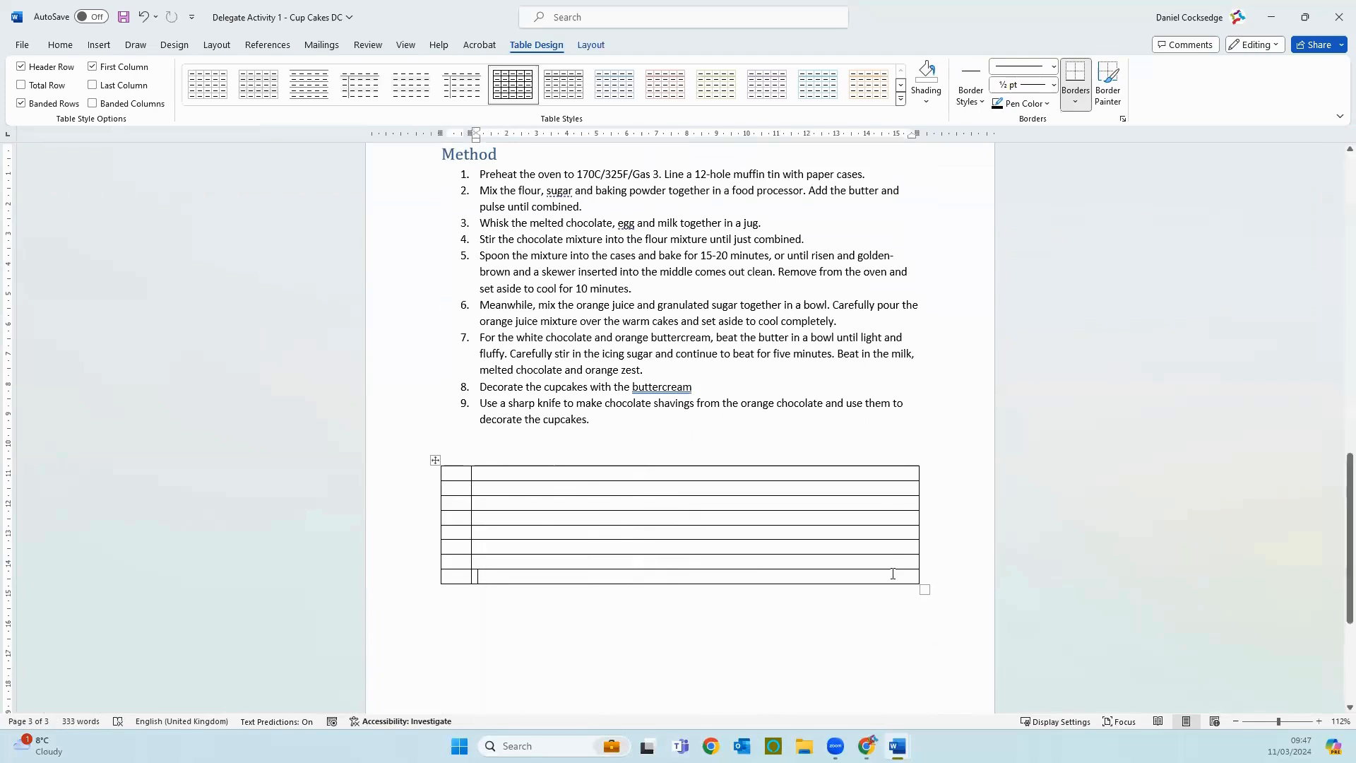
pyautogui.press('Tab')
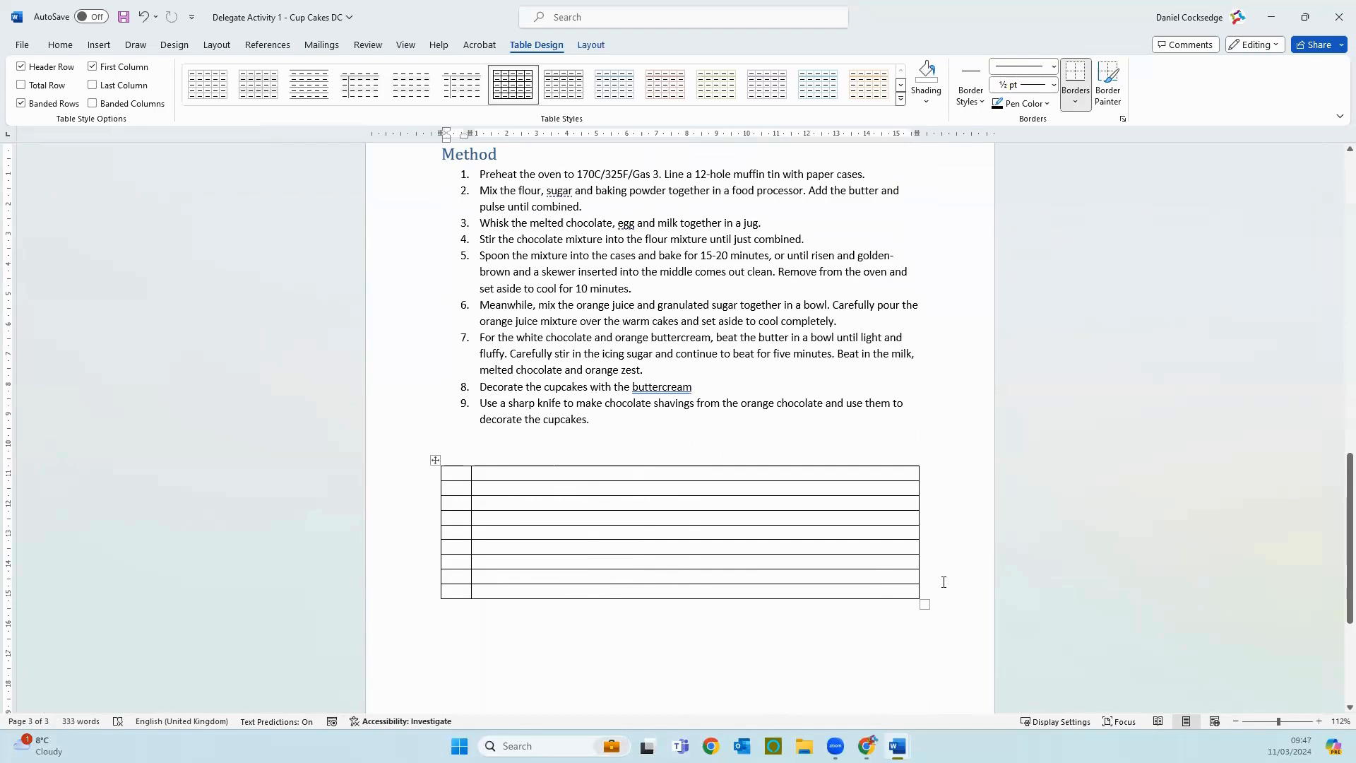
pyautogui.click(911, 577)
pyautogui.click(449, 476)
pyautogui.write('1.')
pyautogui.click(459, 487)
pyautogui.write('2.')
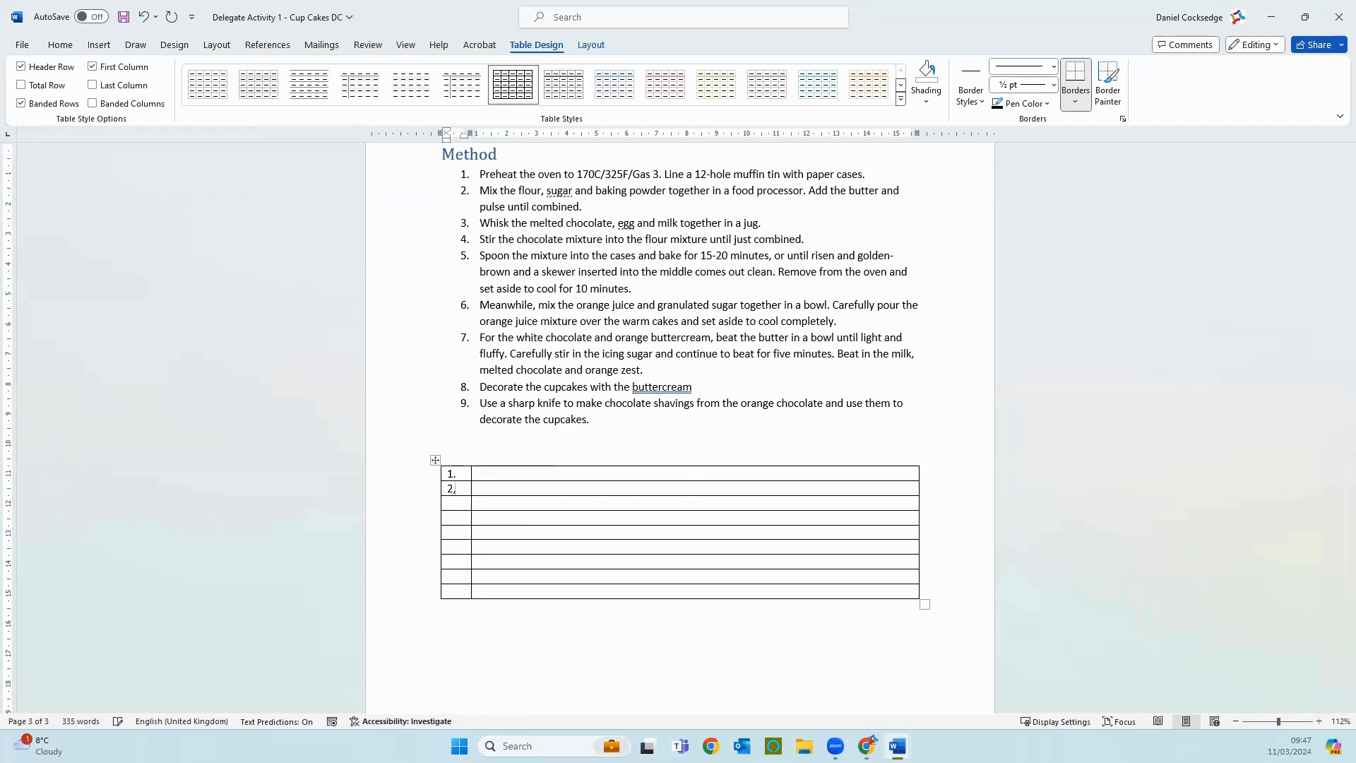
pyautogui.press('BackSpace')
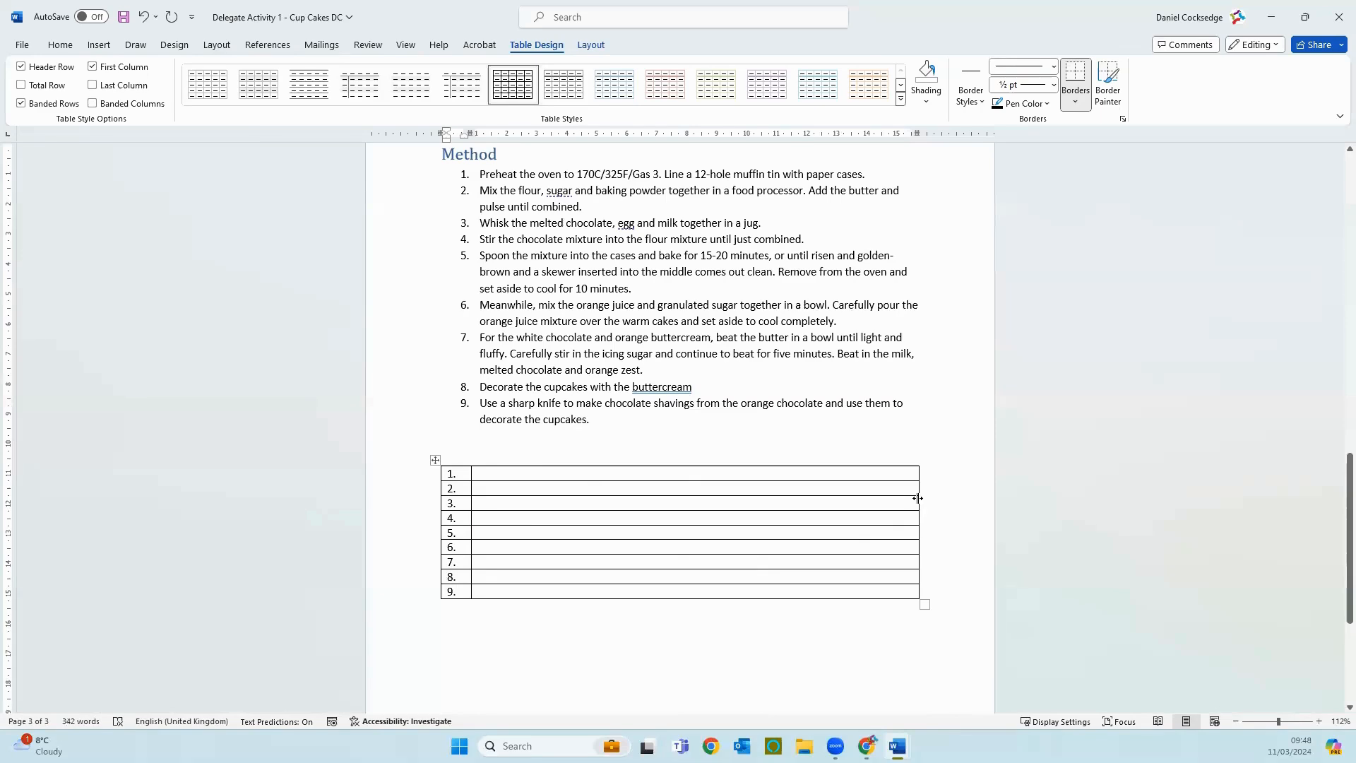
# Step: Narrow the table's second column to about 1.5 cm and move the table to the horizontal middle of the page
pyautogui.moveTo(918, 502); pyautogui.dragTo(515, 508)
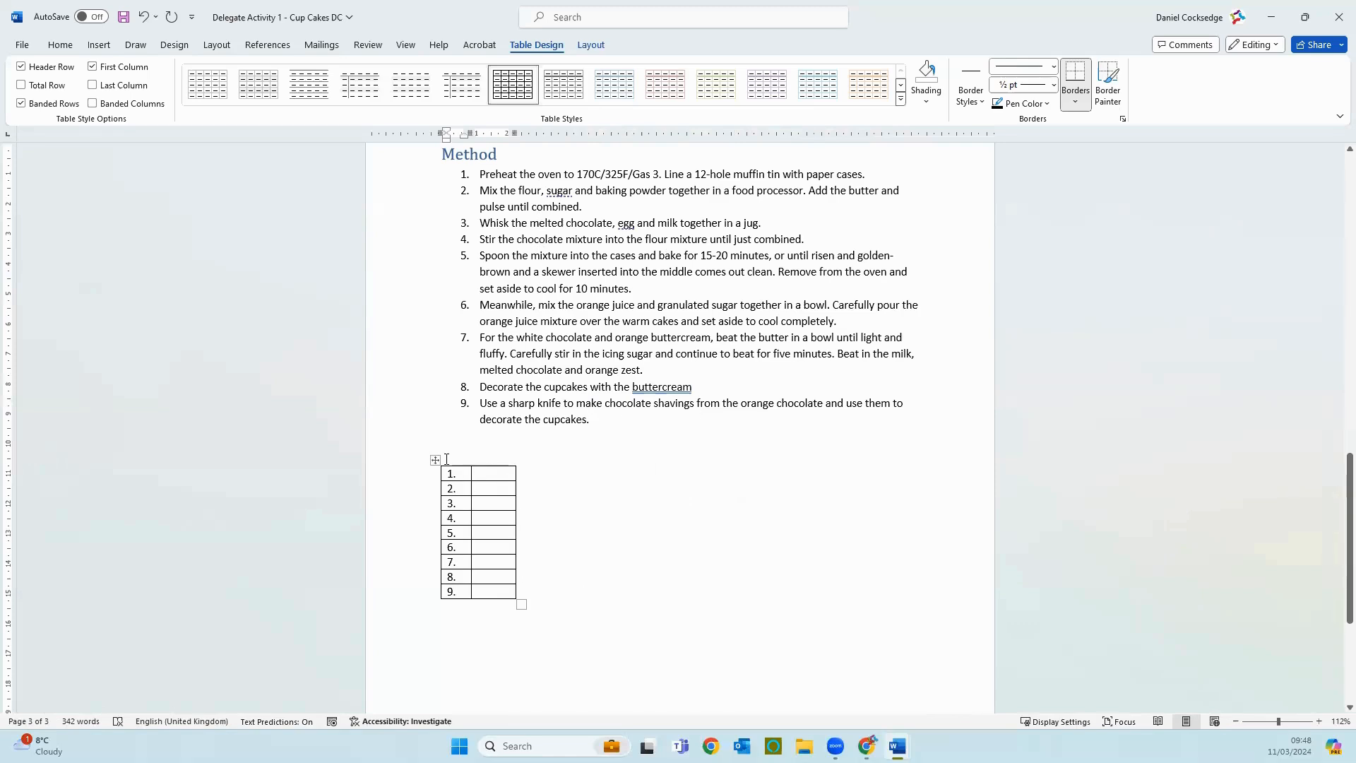
pyautogui.moveTo(435, 459); pyautogui.dragTo(632, 455)
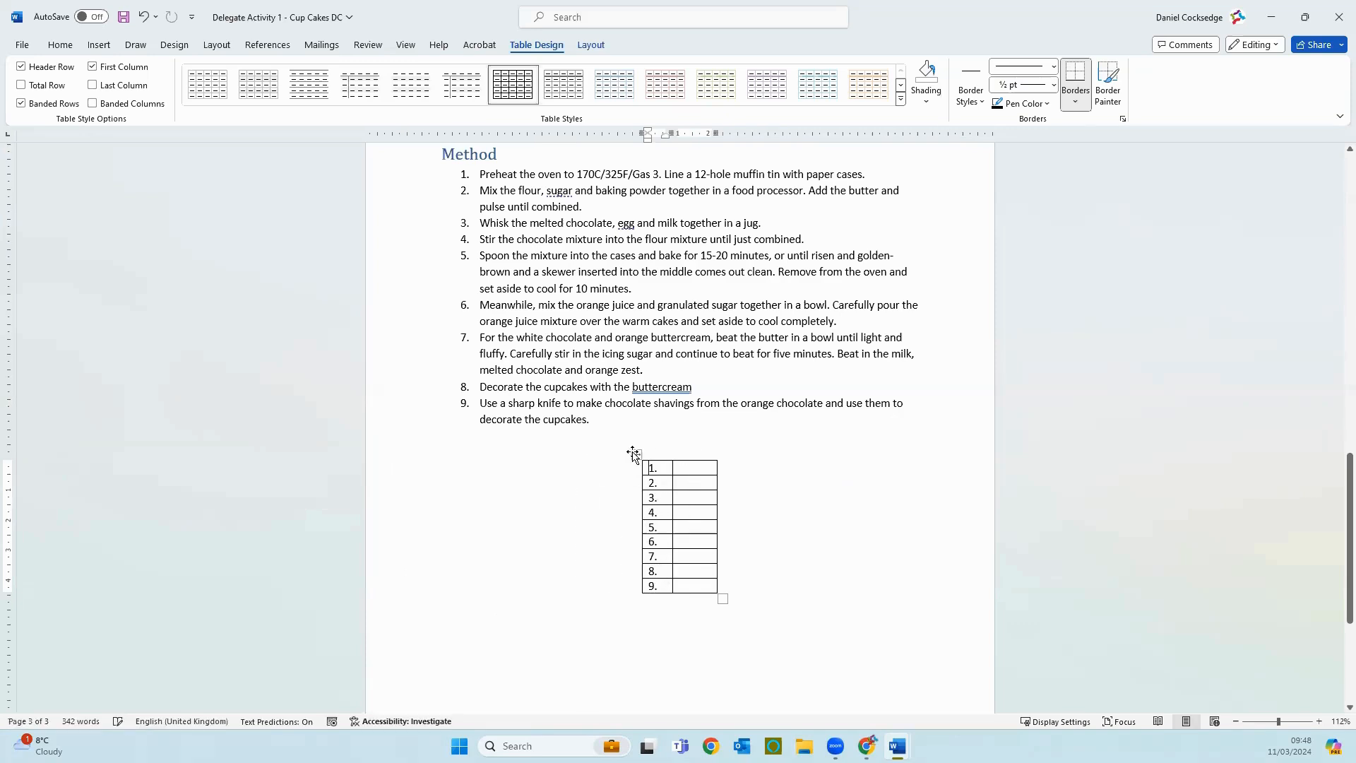
# Step: Enter "Tick below after you have completed each stage of the method." on the blank line above the table
pyautogui.click(591, 441)
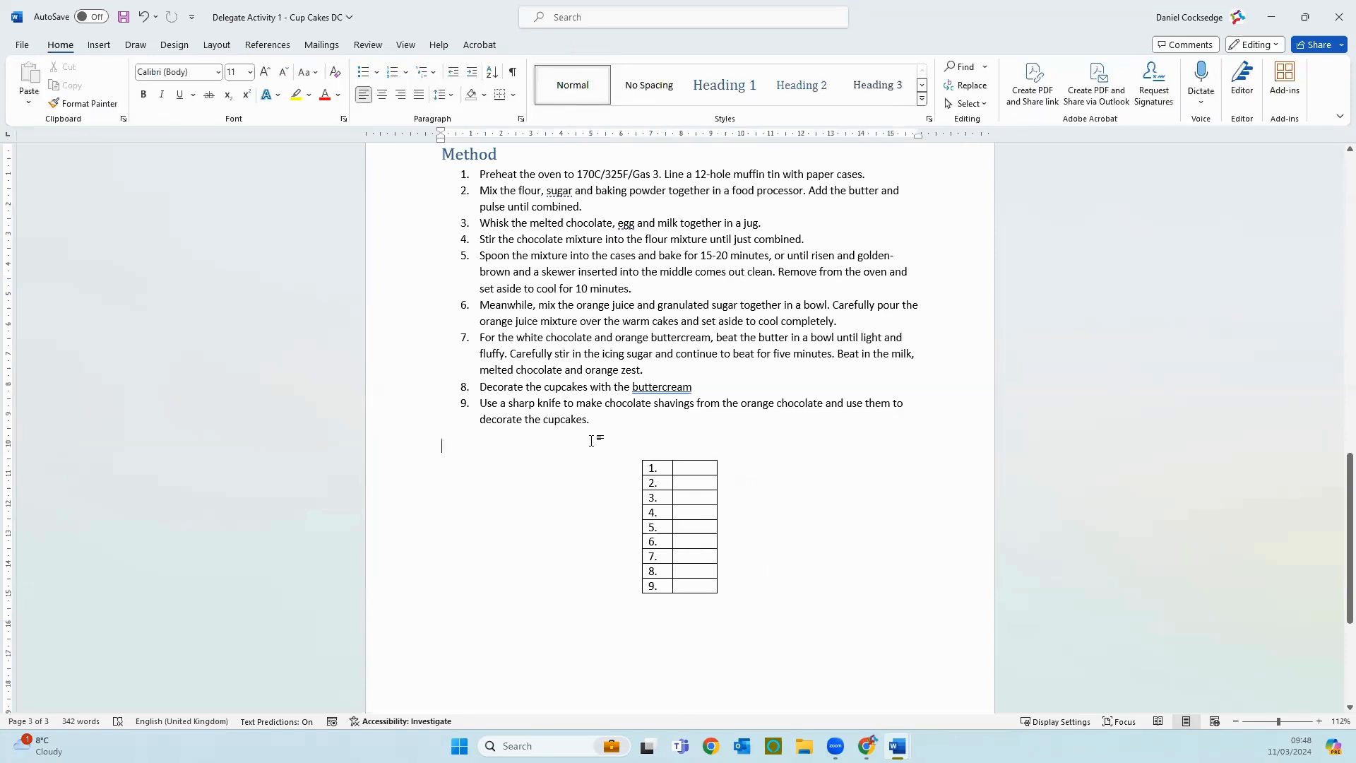
pyautogui.write('Tick')
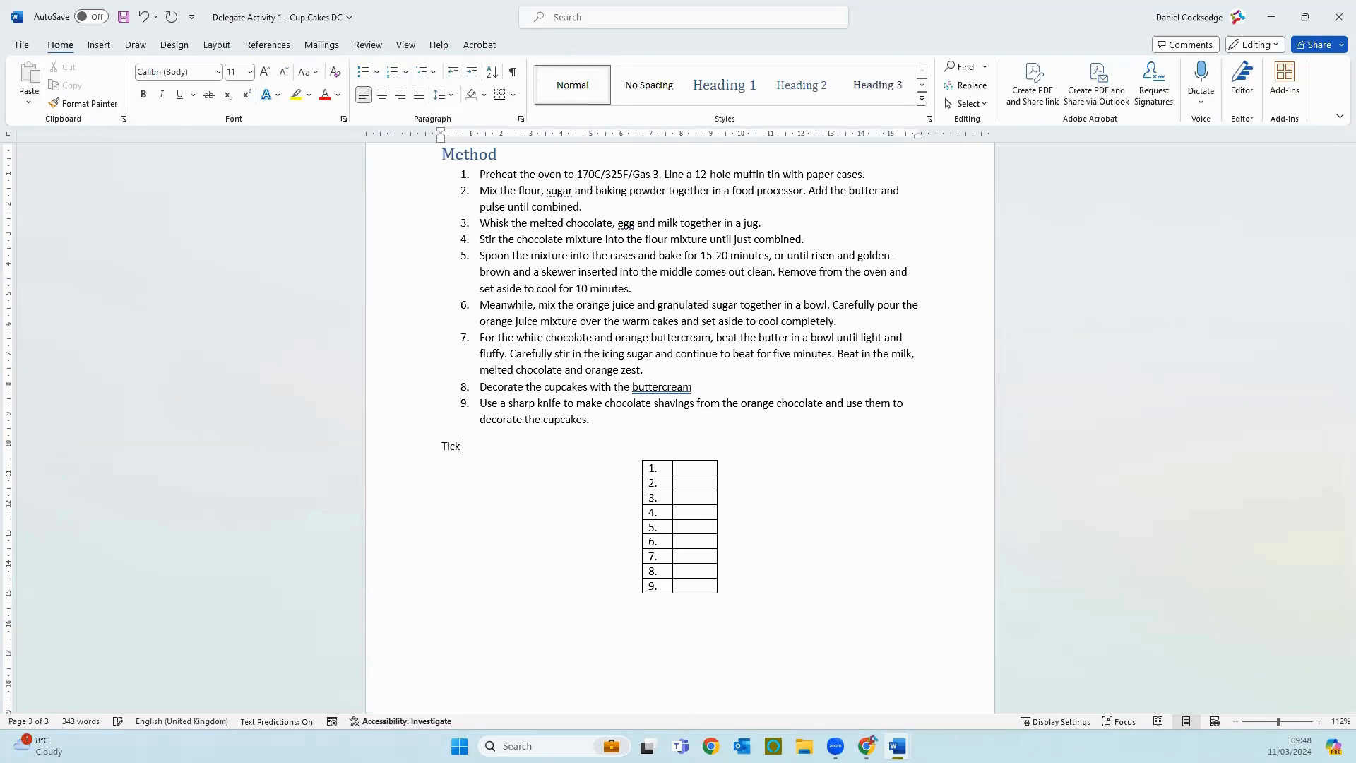
pyautogui.write(' below after you have complet')
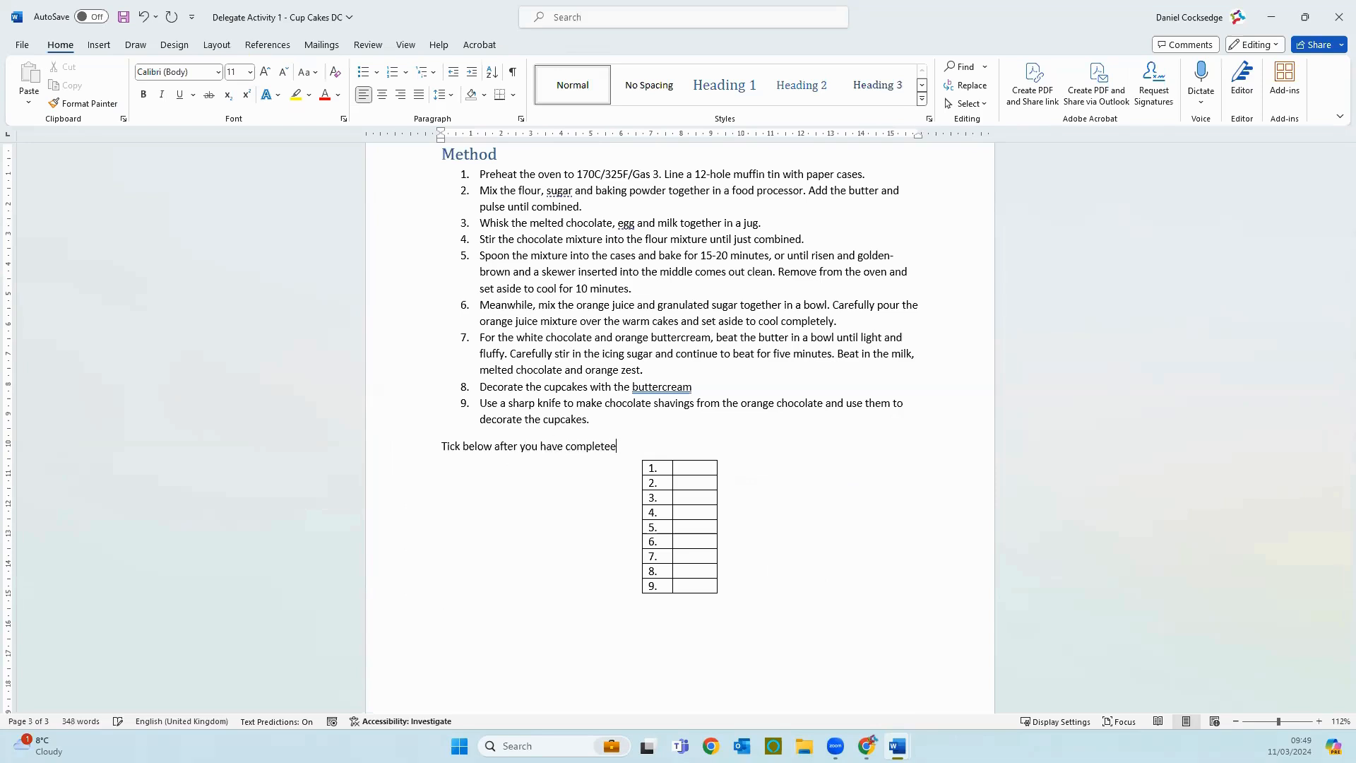
pyautogui.write('ed each stage of the method.')
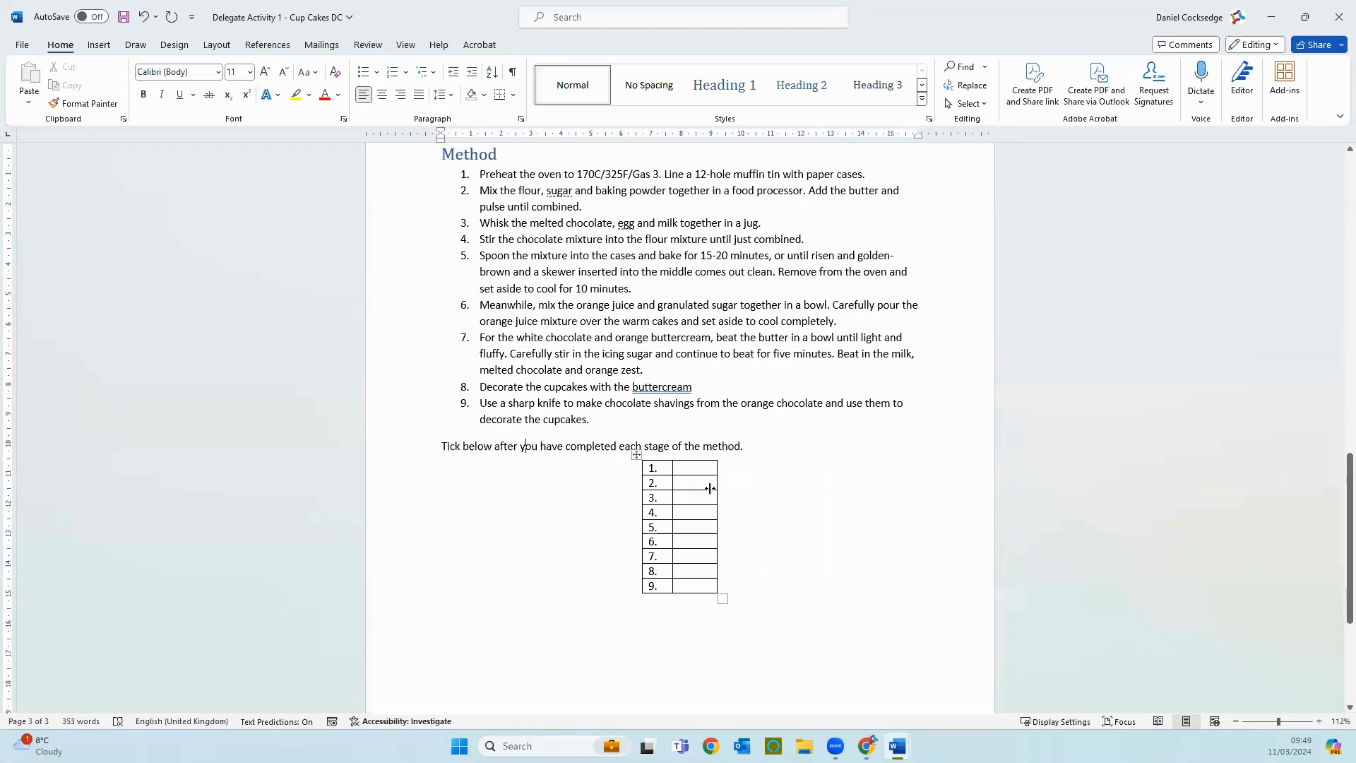
# Step: Centre the tick instruction line above the table and deselect it
pyautogui.click(388, 451)
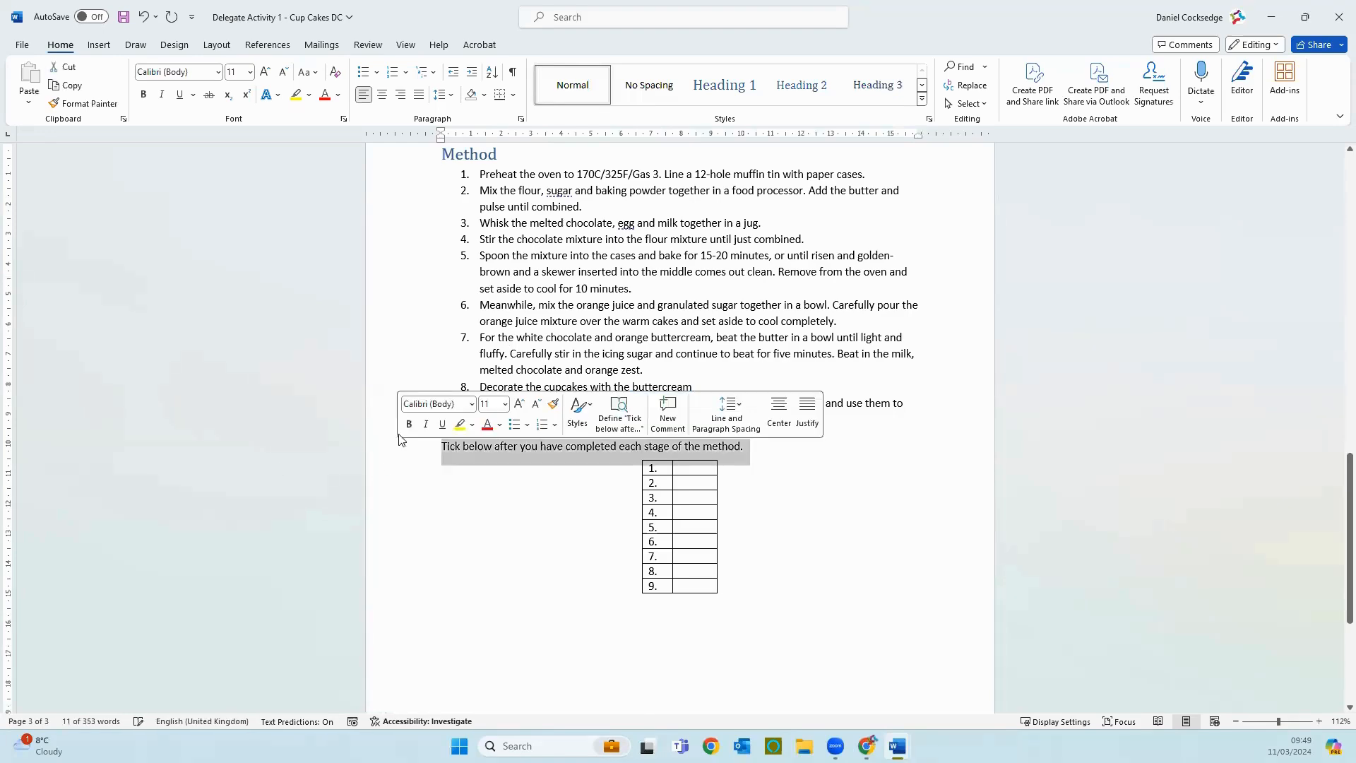
pyautogui.click(382, 96)
pyautogui.click(744, 484)
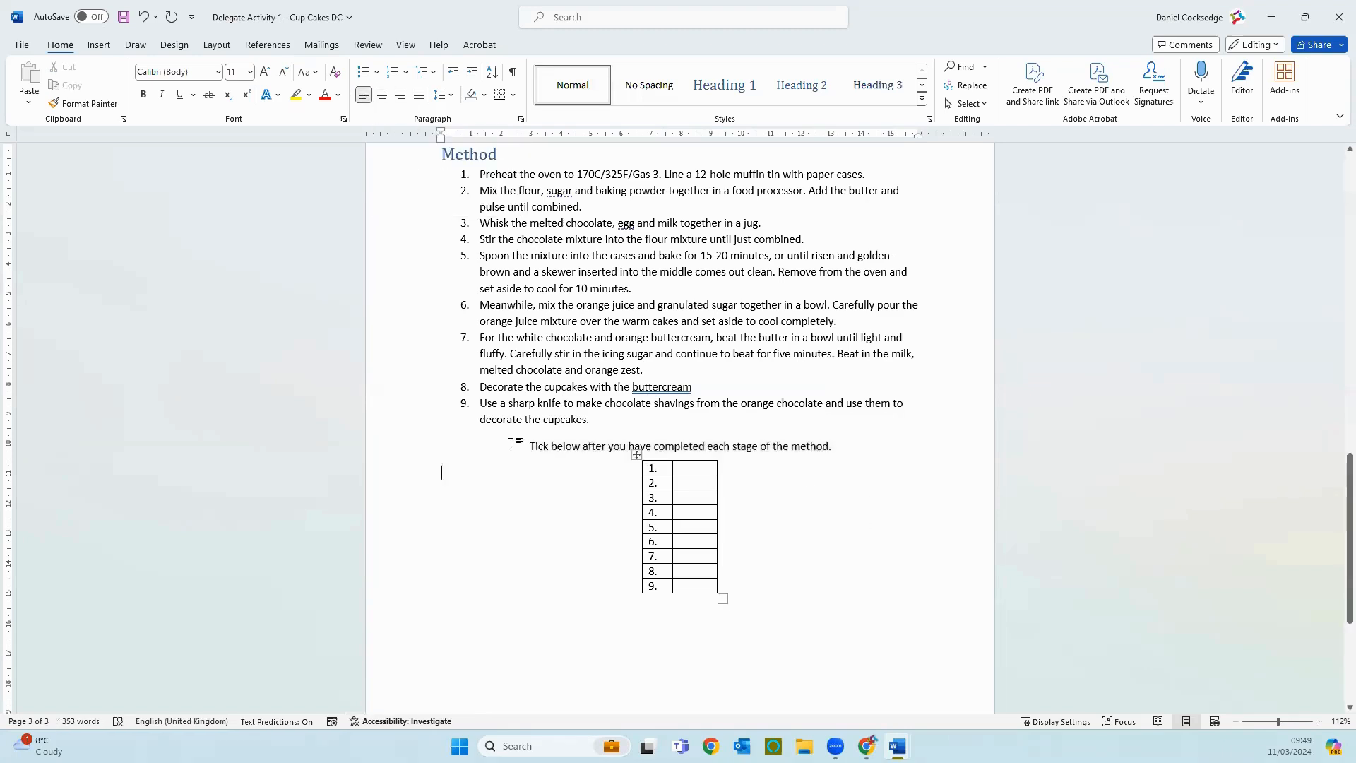
# Step: Apply the Heading 2 style to the tick instruction line and remove the full stop at its end
pyautogui.moveTo(529, 445); pyautogui.dragTo(843, 442)
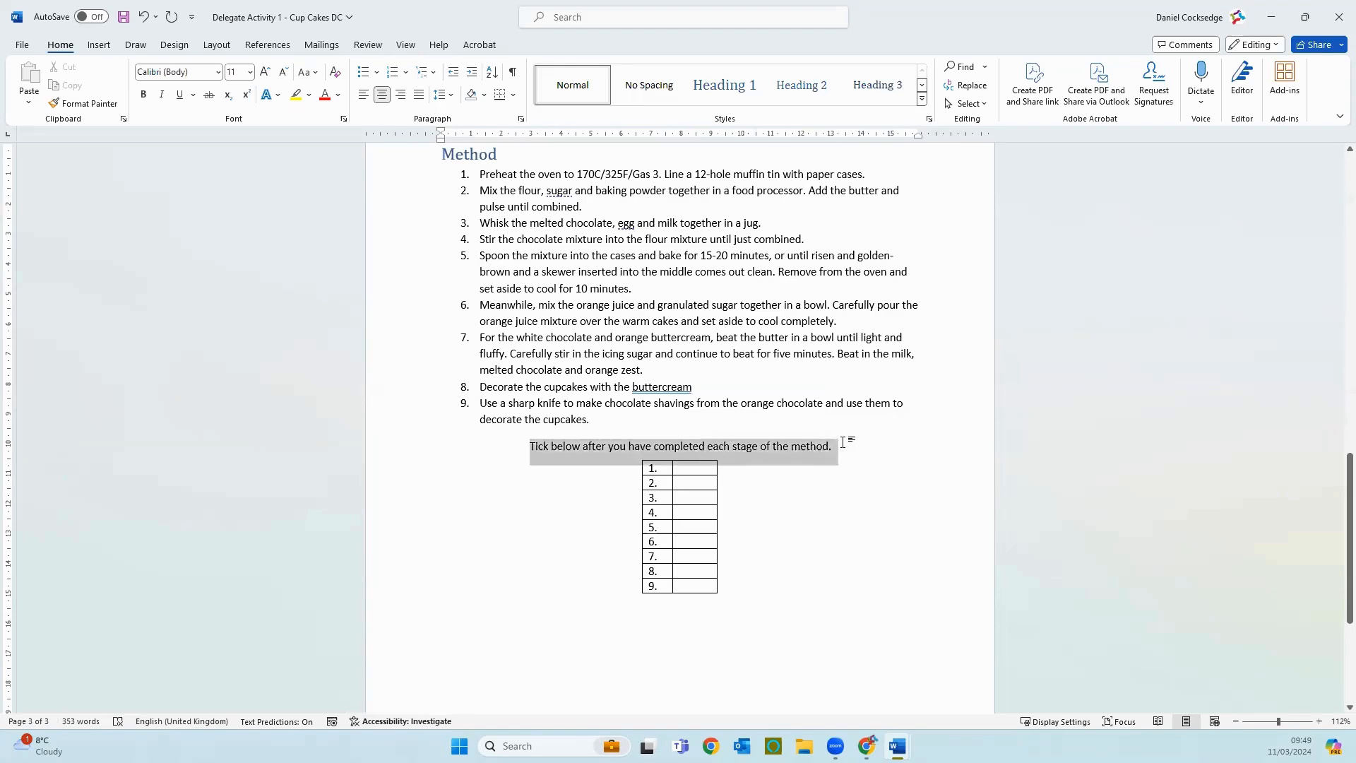
pyautogui.click(802, 88)
pyautogui.click(831, 448)
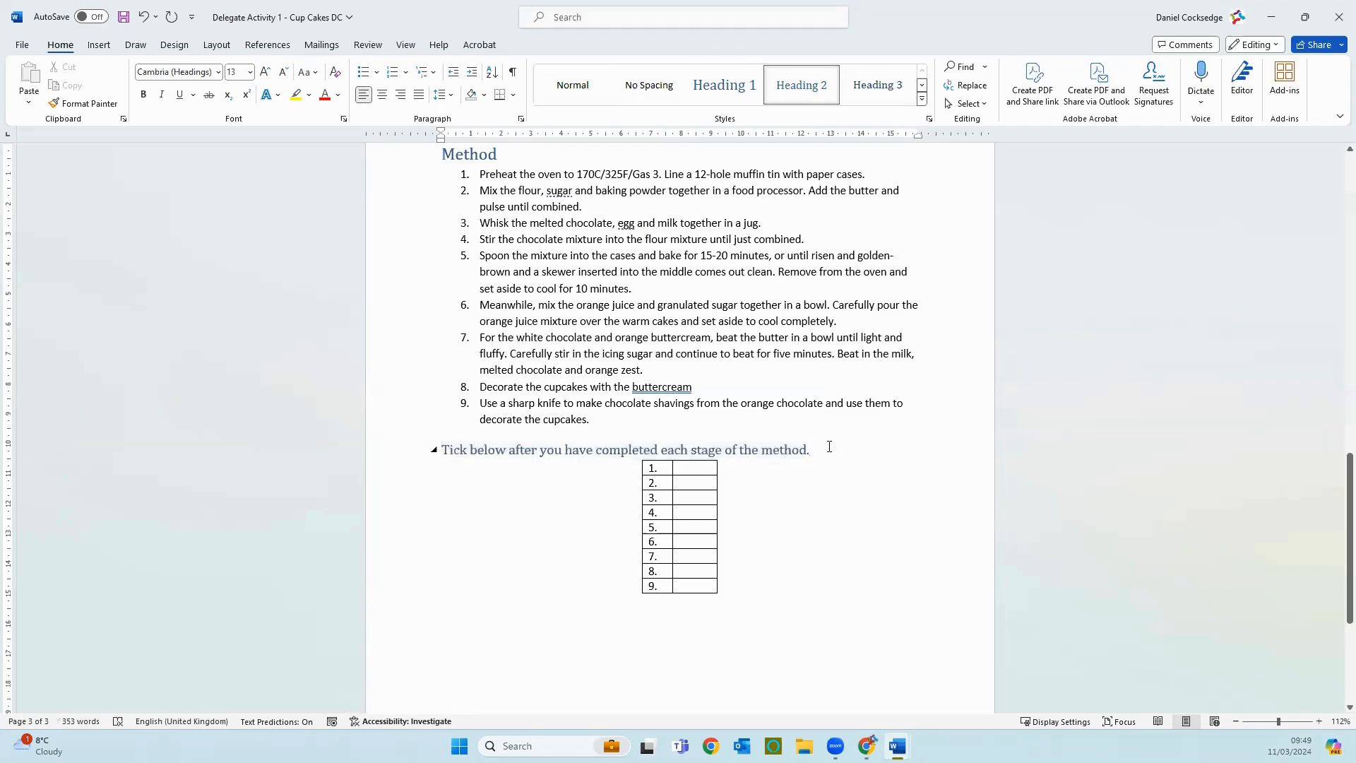
pyautogui.press('BackSpace')
pyautogui.press('BackSpace')
pyautogui.write('d')
# Step: Centre the tick instruction heading over the numbered table and deselect it
pyautogui.click(389, 466)
pyautogui.click(386, 453)
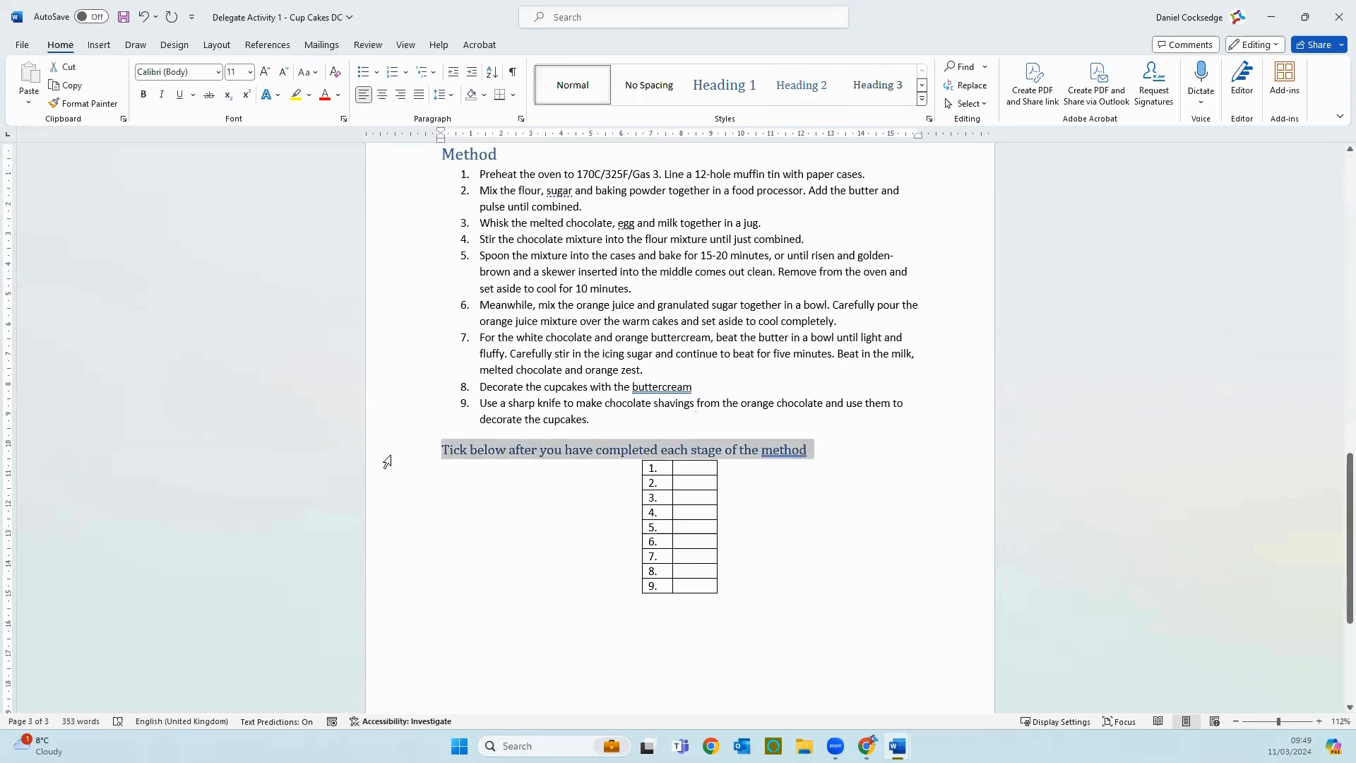
pyautogui.click(382, 95)
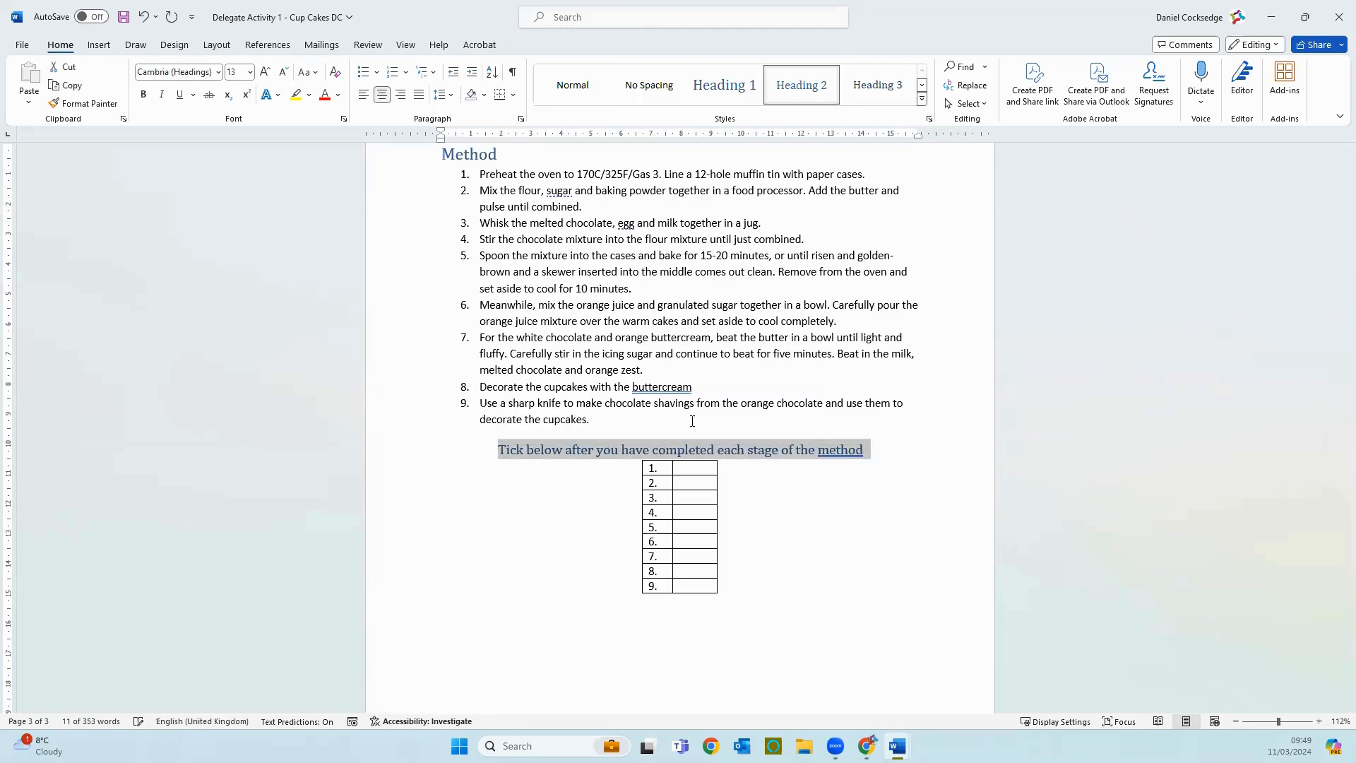
pyautogui.click(827, 523)
pyautogui.scroll(-5, 827, 522)
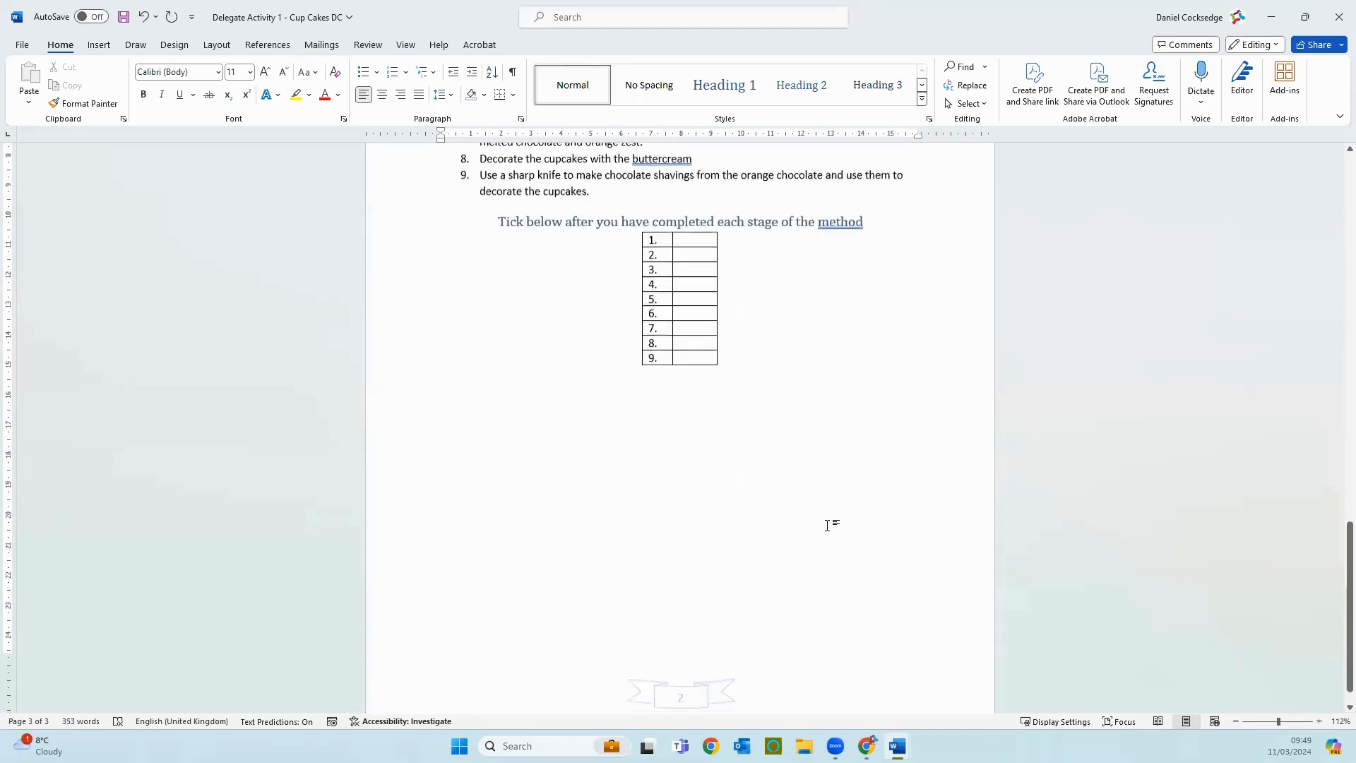
pyautogui.scroll(3, 827, 524)
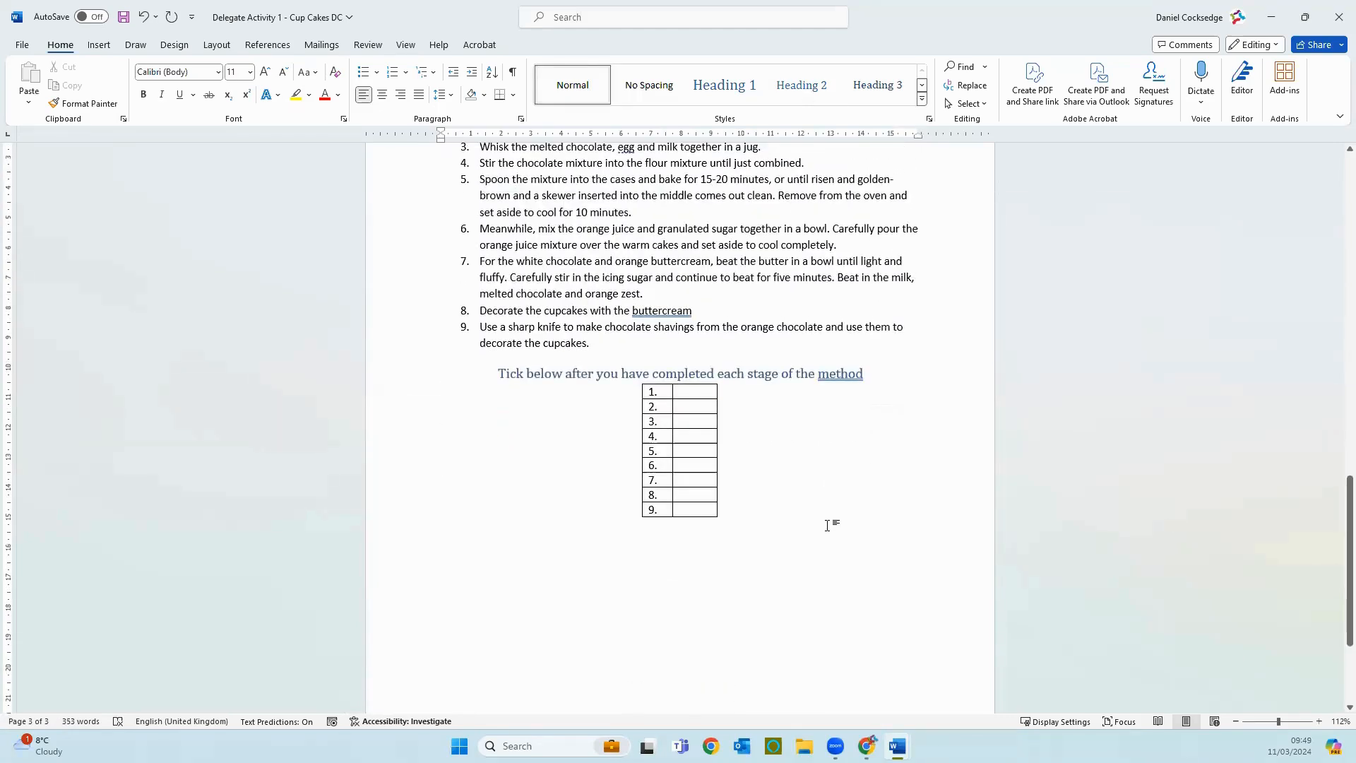
pyautogui.scroll(3, 816, 505)
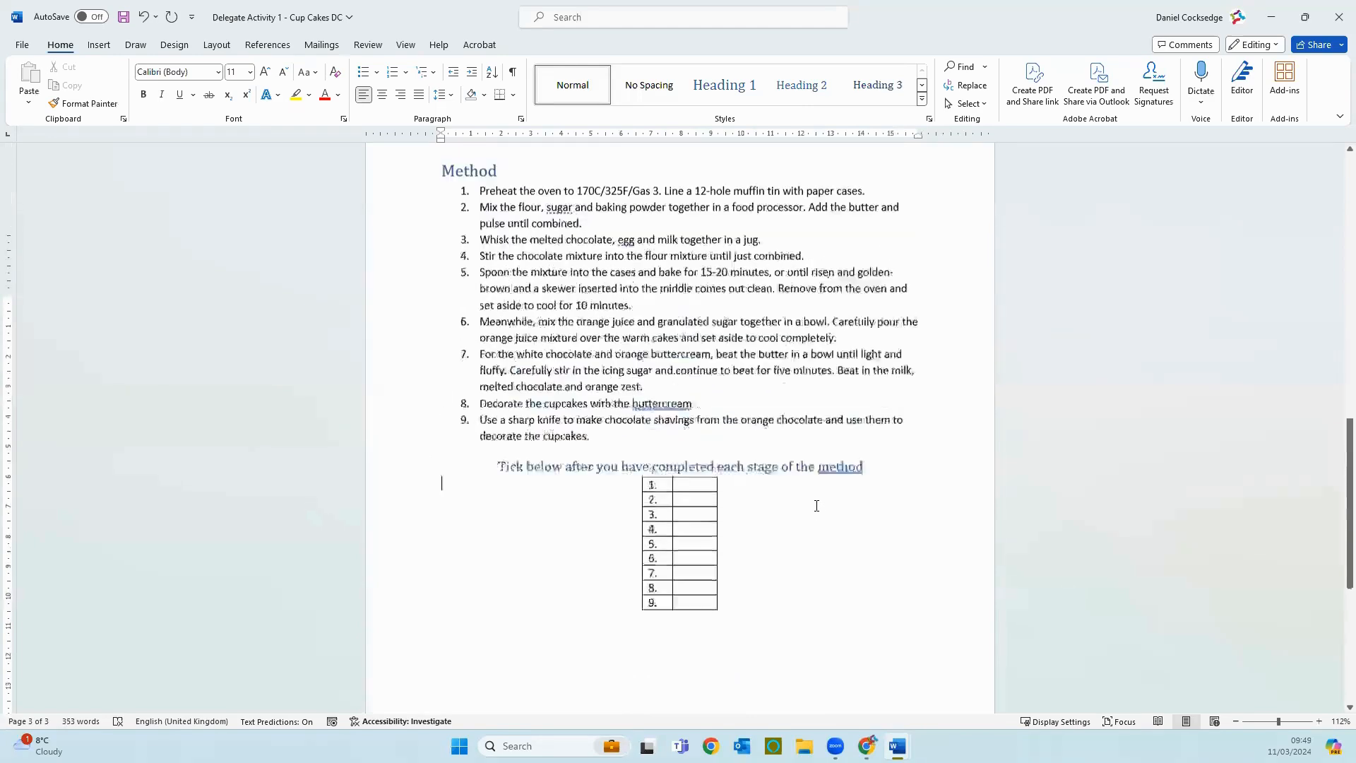
pyautogui.scroll(-2, 816, 506)
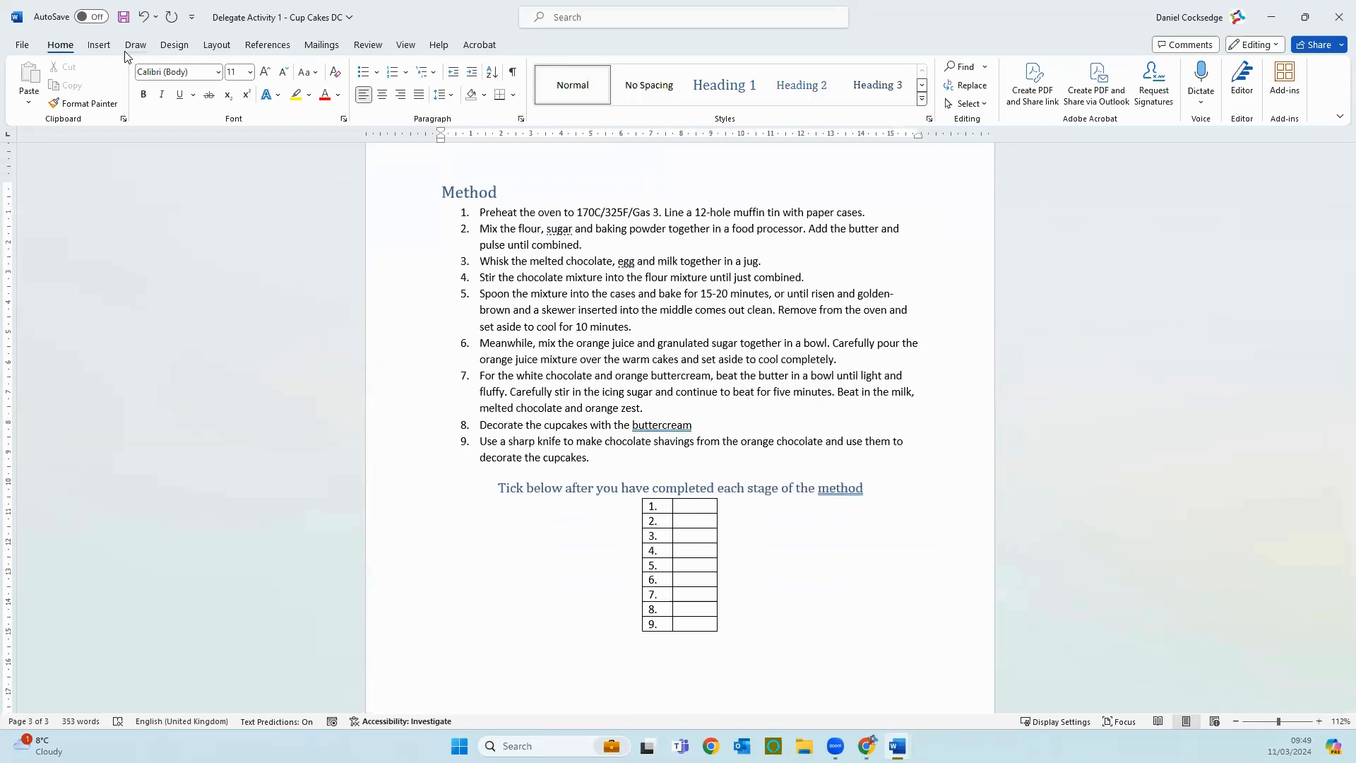
pyautogui.click(99, 44)
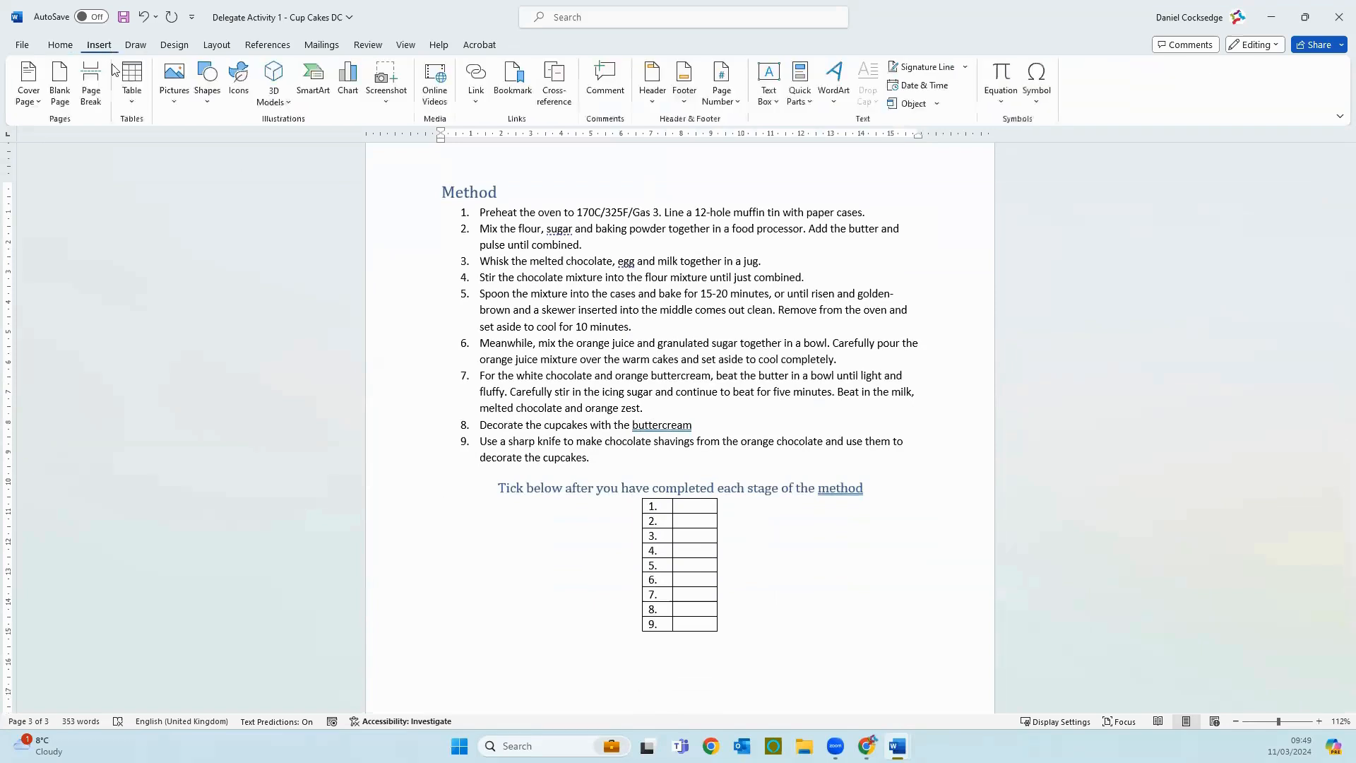
pyautogui.click(127, 103)
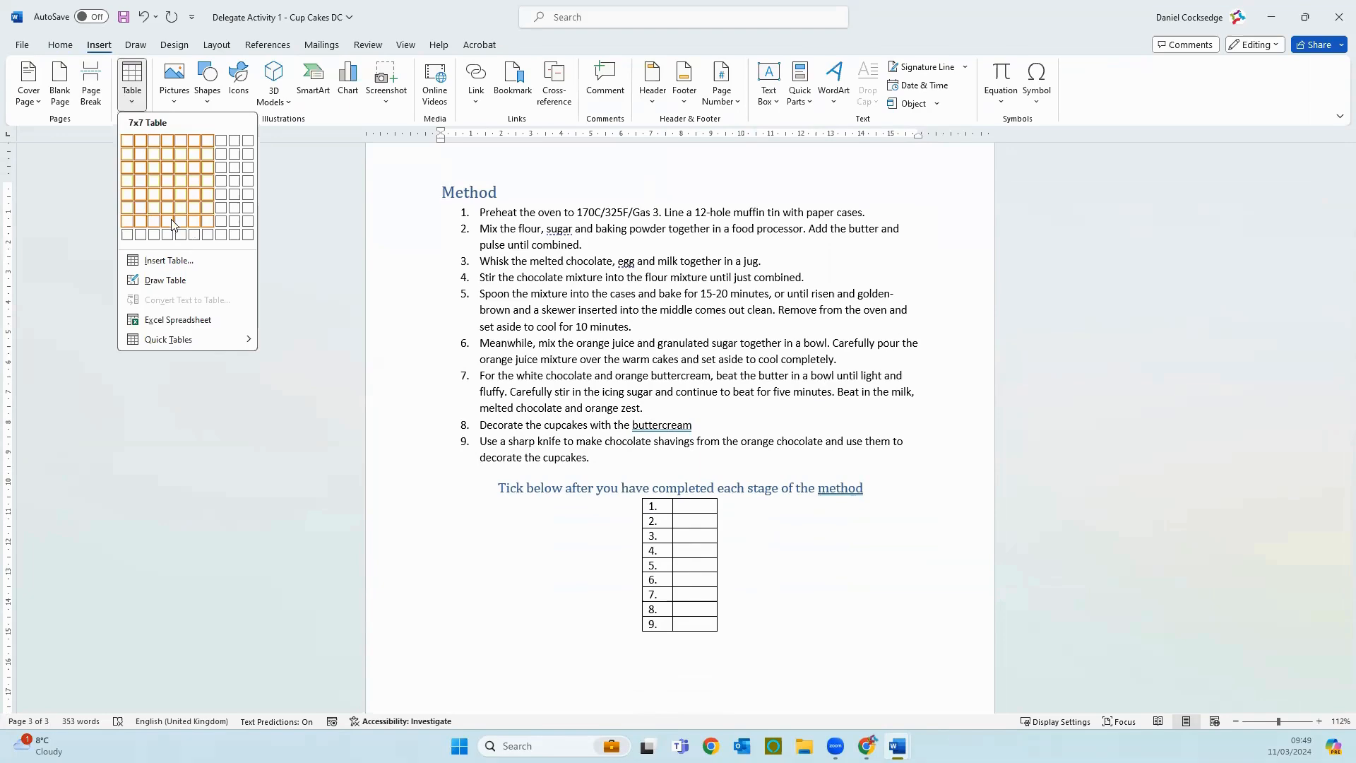
pyautogui.click(300, 220)
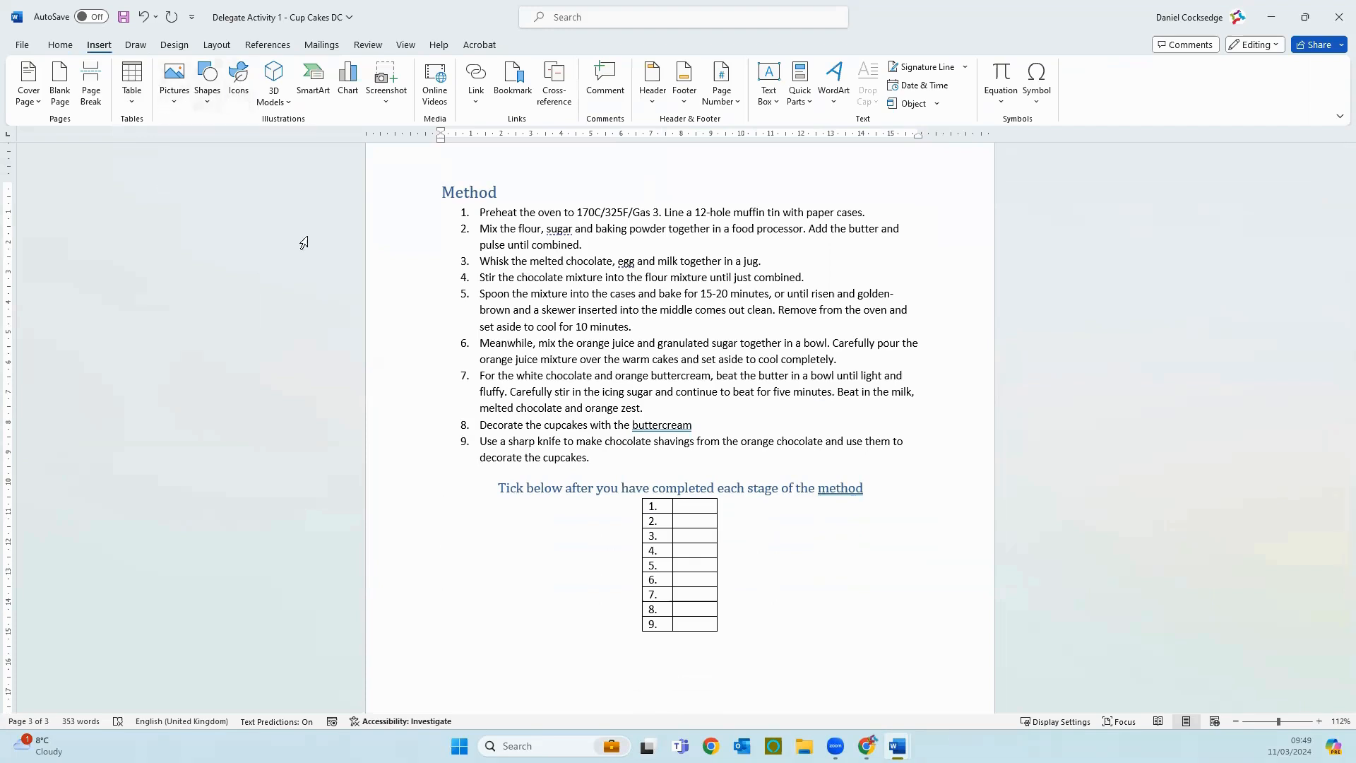
# Step: Draw an explosion shape about 9.7 cm high and 12.3 cm wide beneath the title on the cover page
pyautogui.click(210, 105)
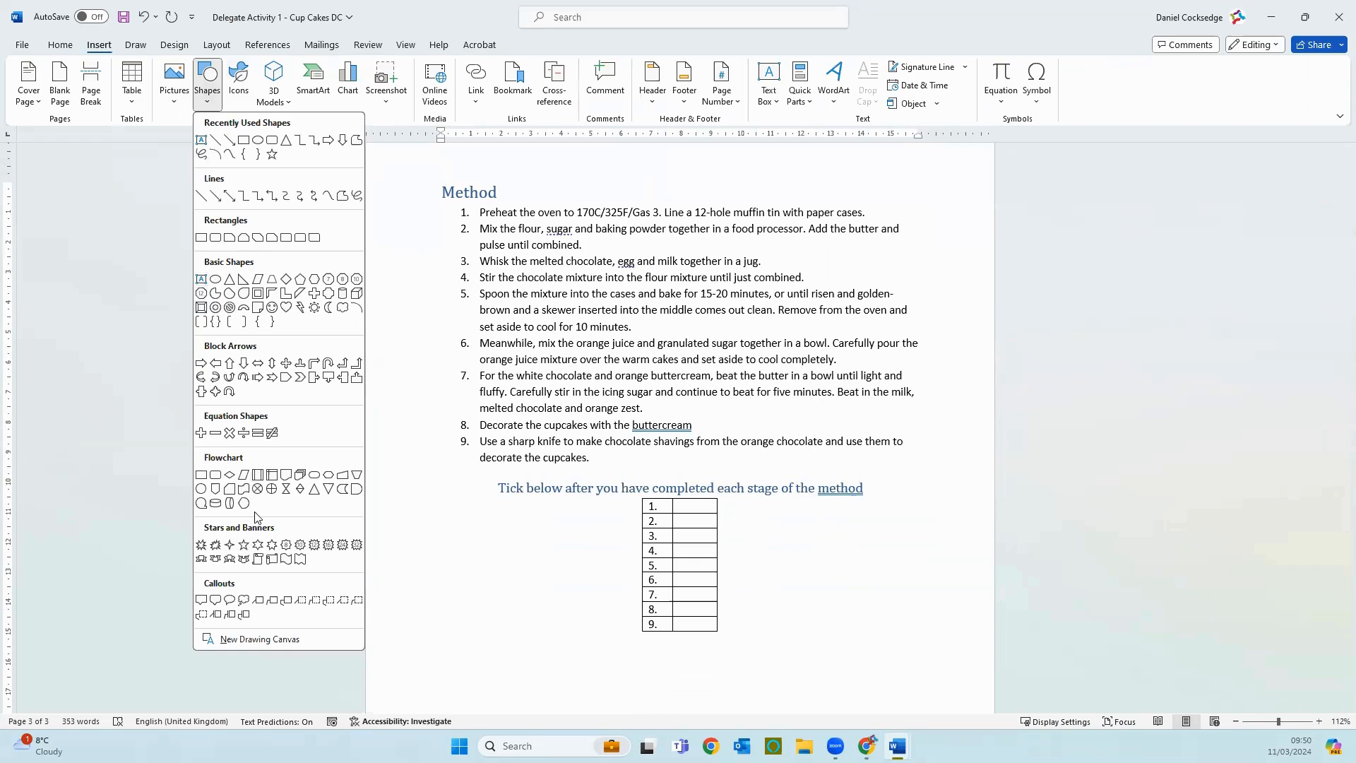
pyautogui.scroll(10, 530, 501)
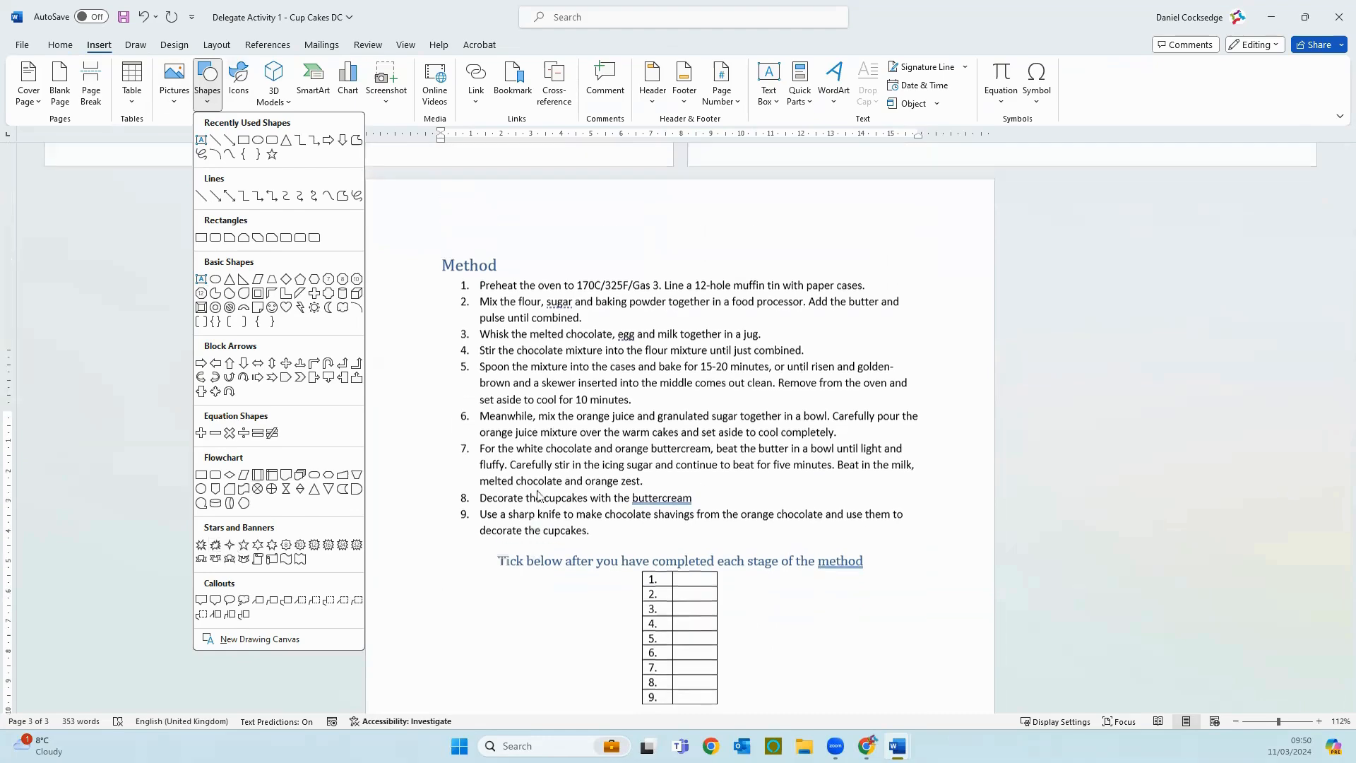
pyautogui.scroll(4, 539, 489)
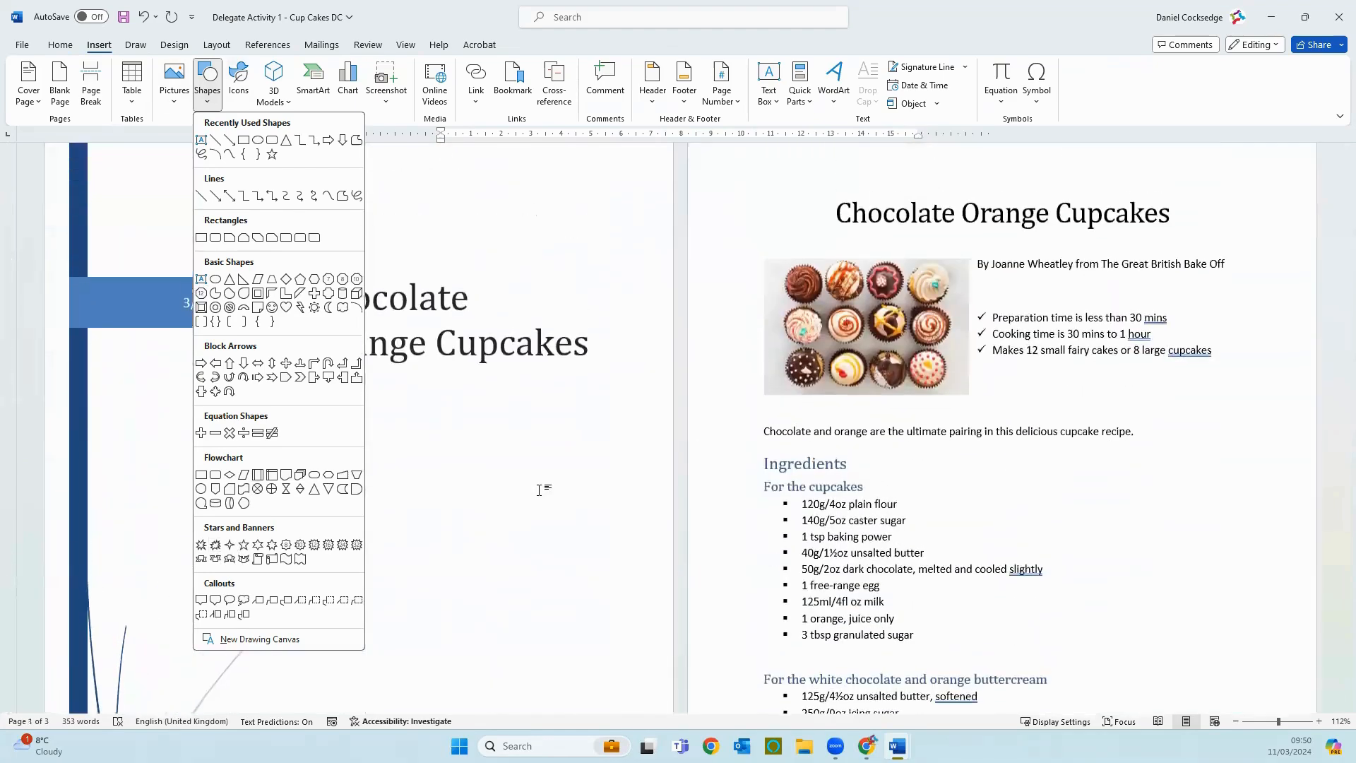
pyautogui.click(214, 545)
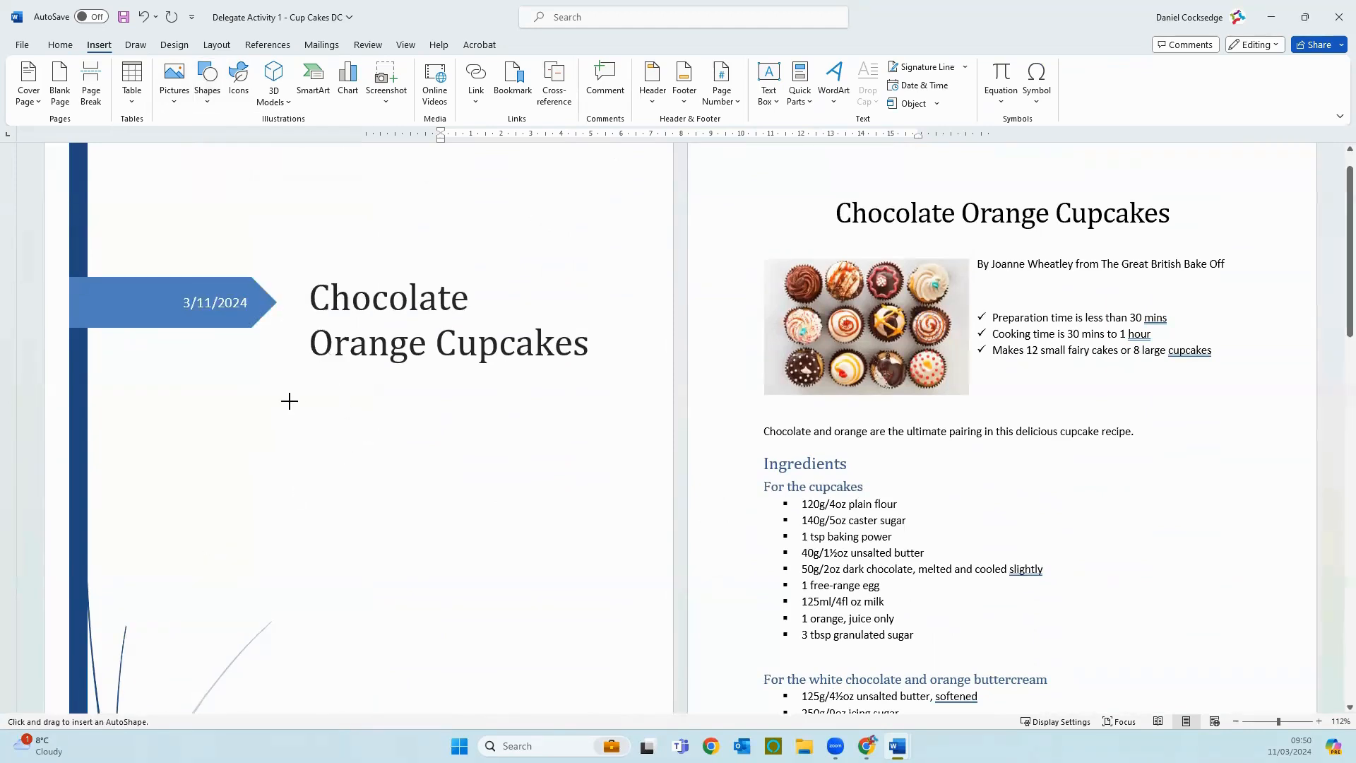
pyautogui.moveTo(289, 400)
pyautogui.mouseDown()
pyautogui.moveTo(398, 516)
pyautogui.moveTo(638, 652)
pyautogui.moveTo(659, 691)
pyautogui.mouseUp()
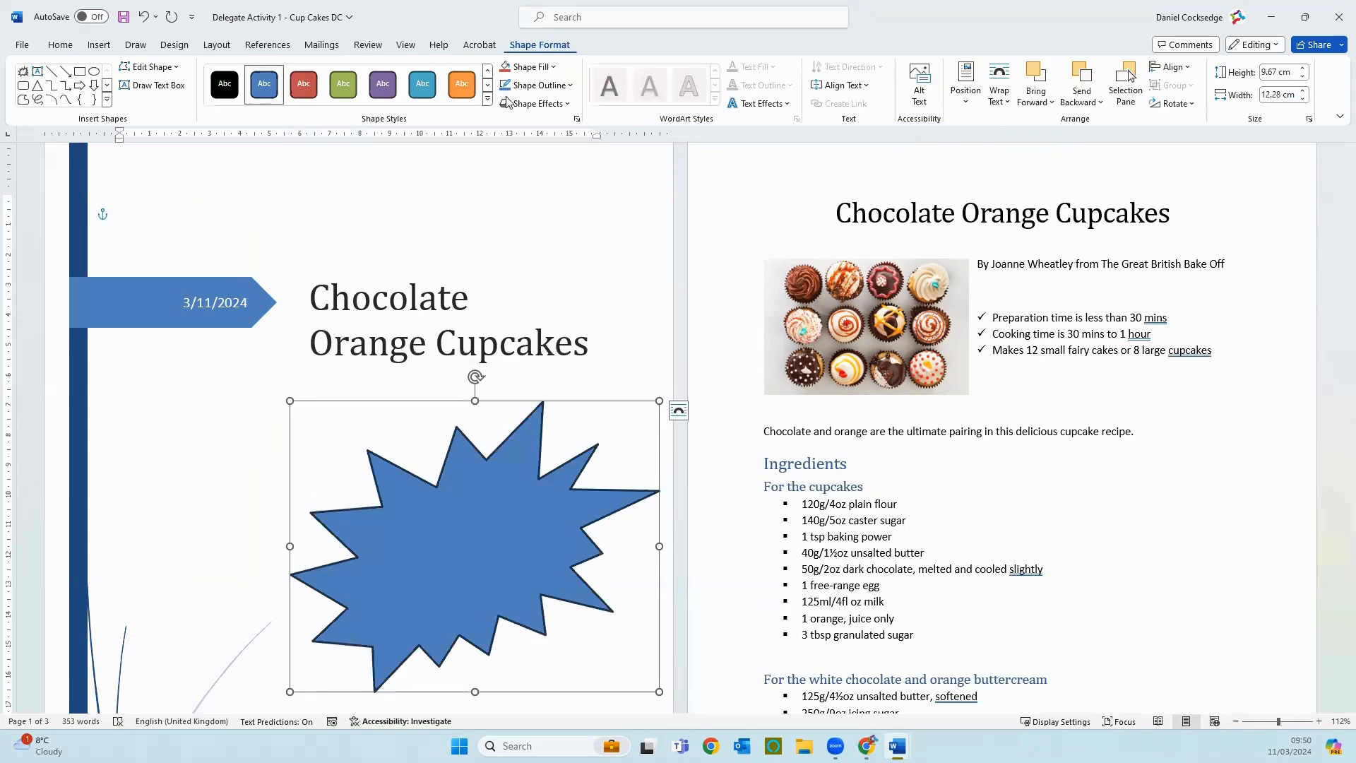
# Step: Apply the orange filled style to the explosion shape and add the text "New Recipie" inside it
pyautogui.click(463, 85)
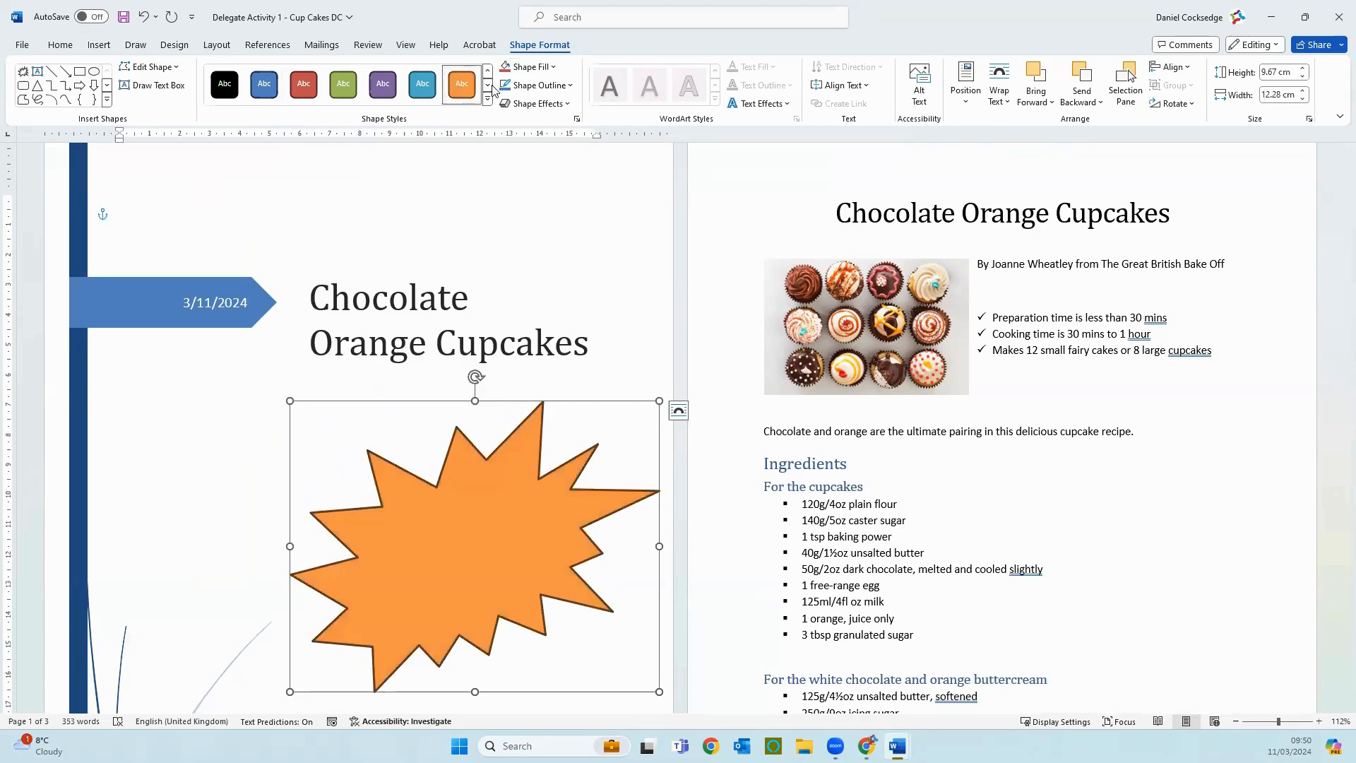
pyautogui.rightClick(438, 588)
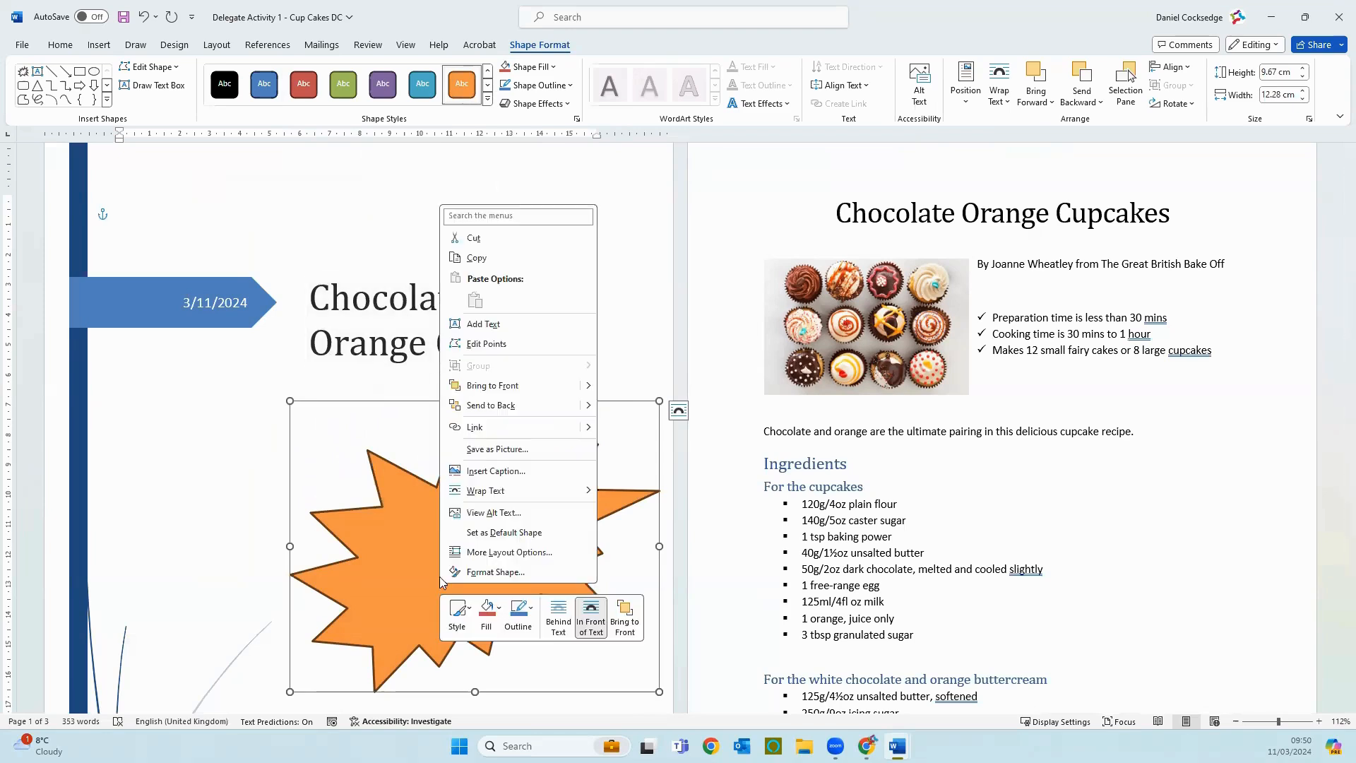
pyautogui.click(467, 325)
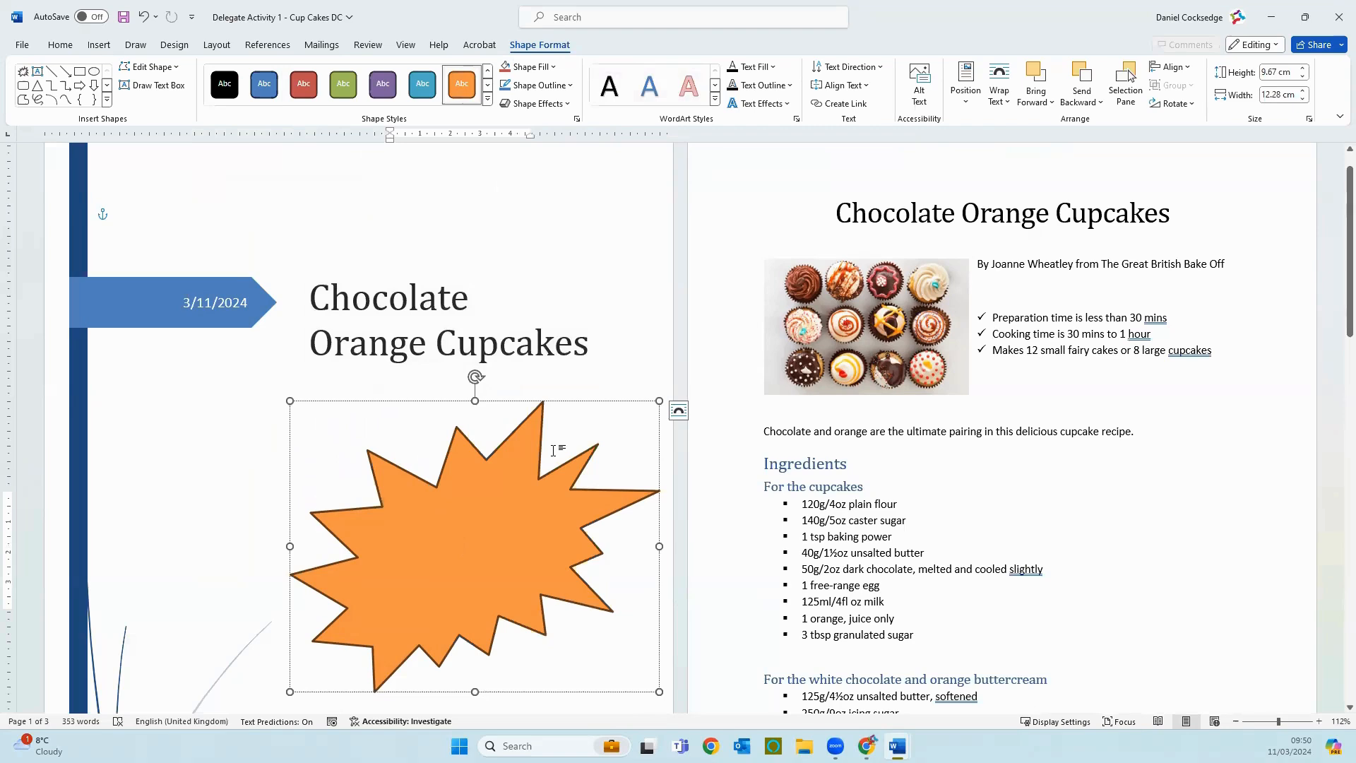
pyautogui.write('New Rec')
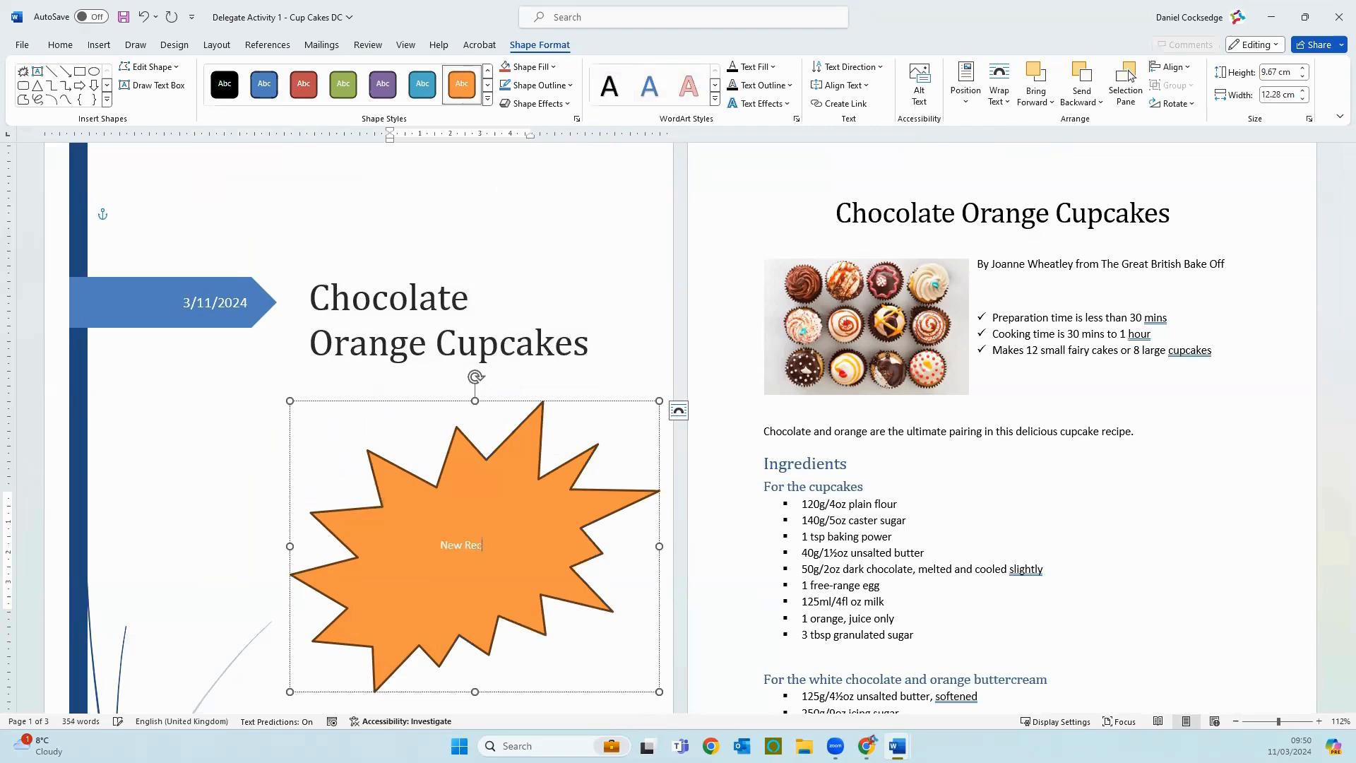
pyautogui.write('ipie')
pyautogui.click(566, 311)
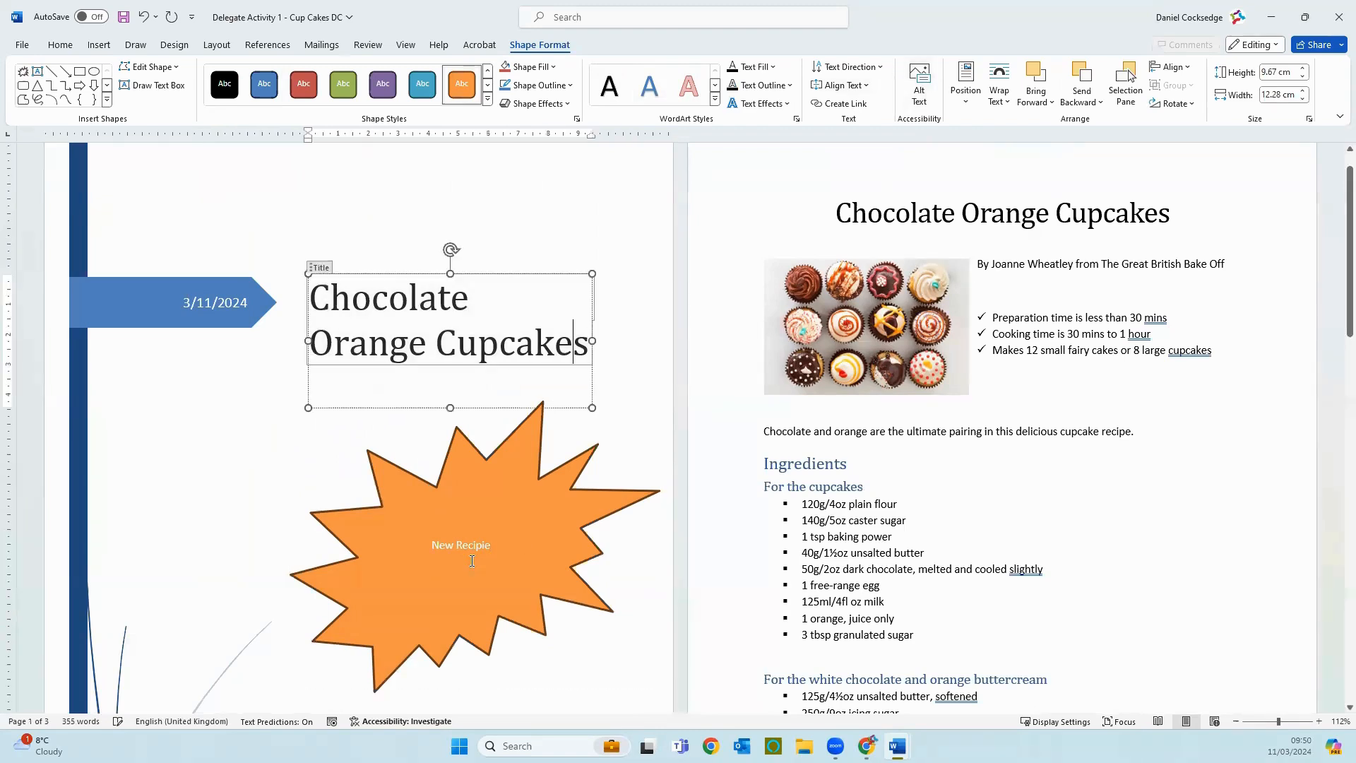
# Step: Correct the misspelled second word in the explosion shape to "Recipe"
pyautogui.doubleClick(487, 549)
pyautogui.click(502, 545)
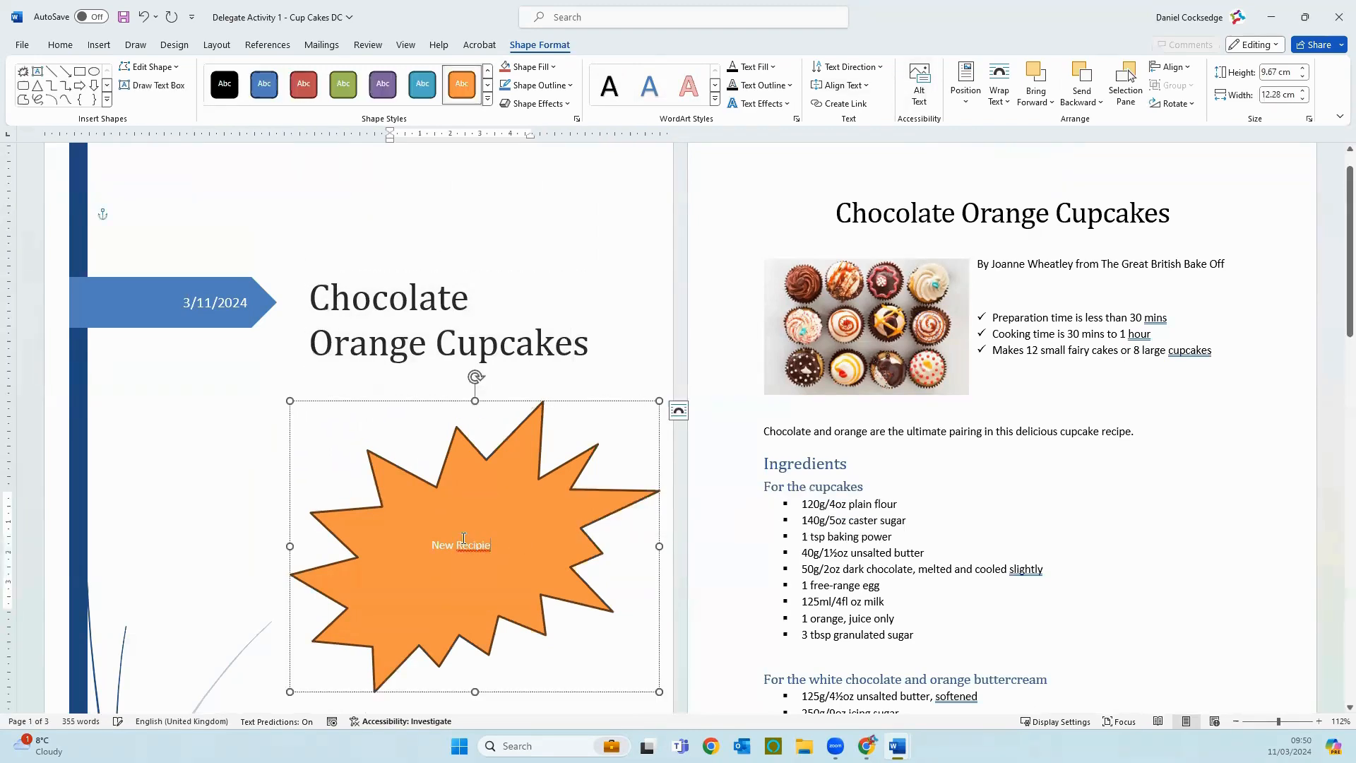
pyautogui.doubleClick(469, 545)
pyautogui.click(477, 548)
pyautogui.rightClick(478, 546)
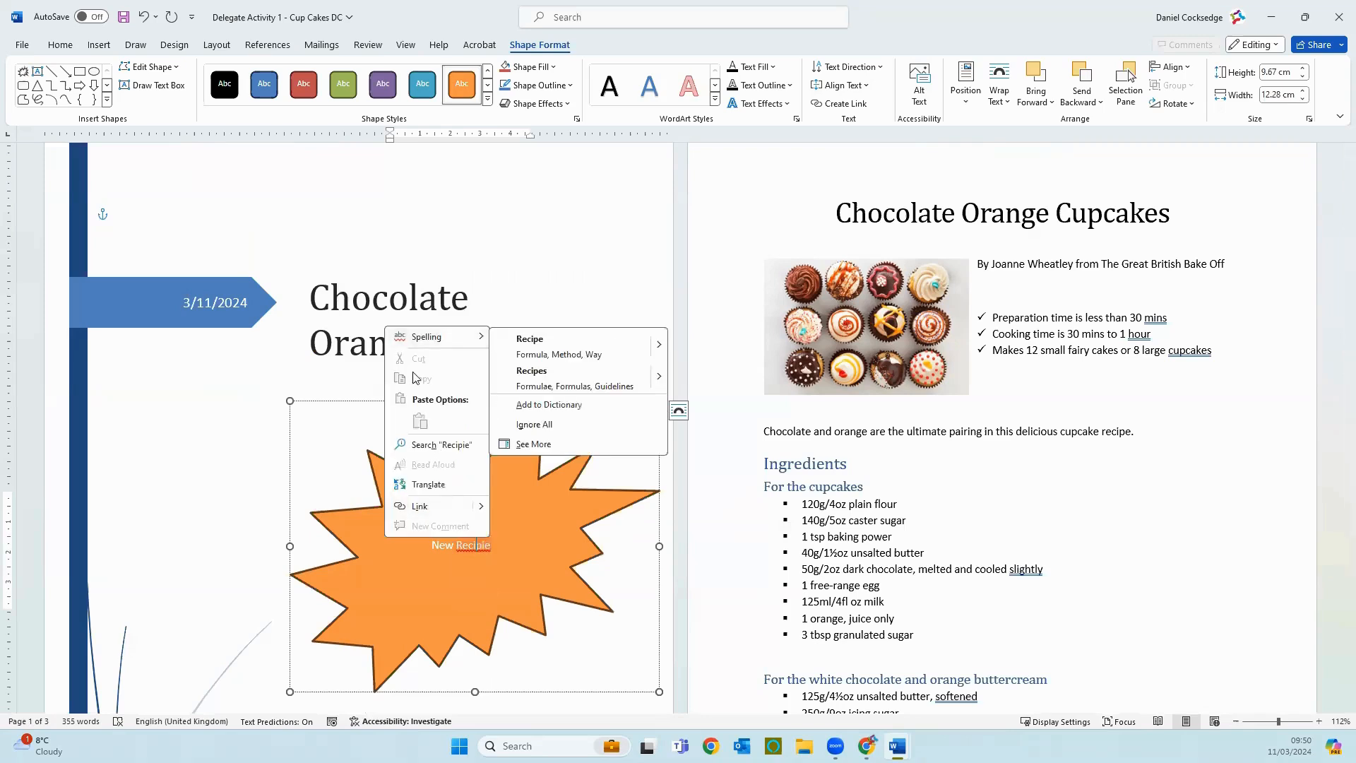
pyautogui.press('Escape')
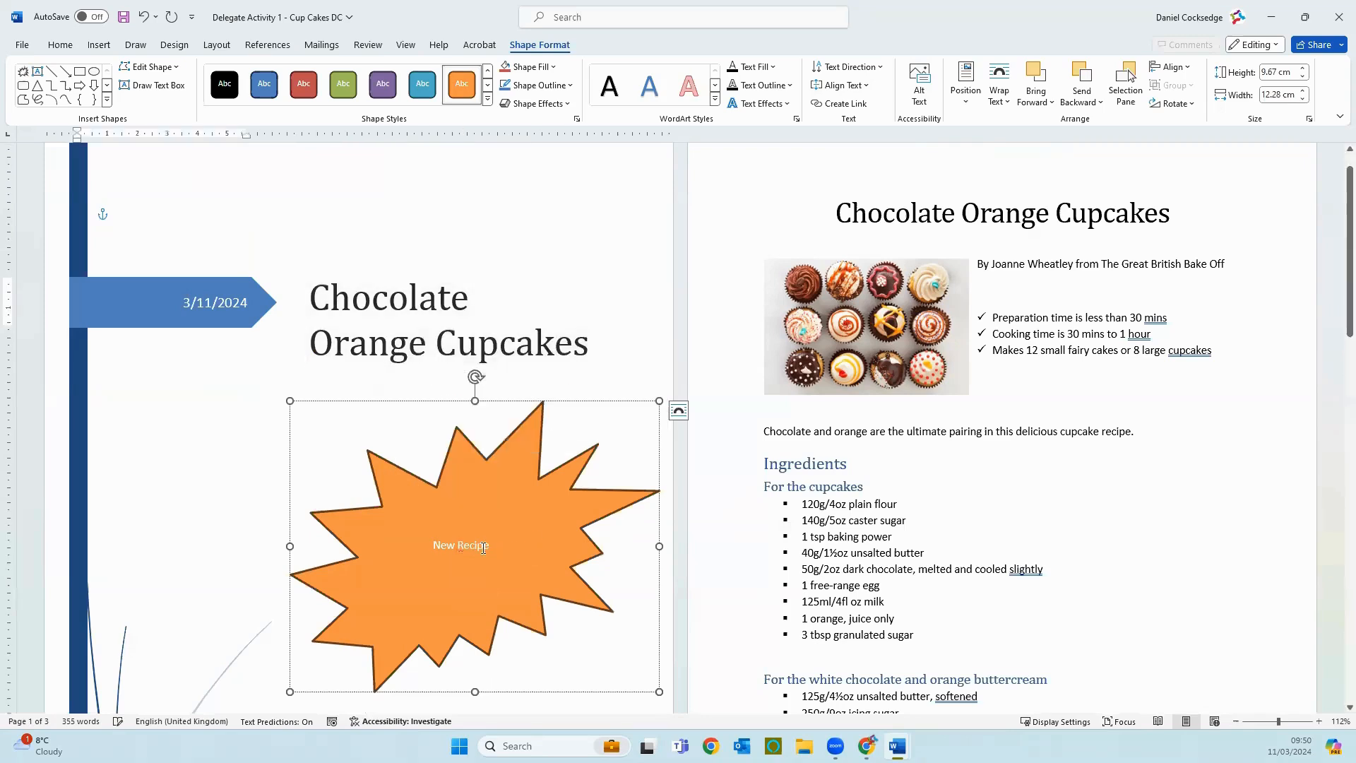
# Step: Enlarge the "New Recipe" text in the explosion shape to 36 pt and deselect it
pyautogui.moveTo(491, 546); pyautogui.dragTo(429, 545)
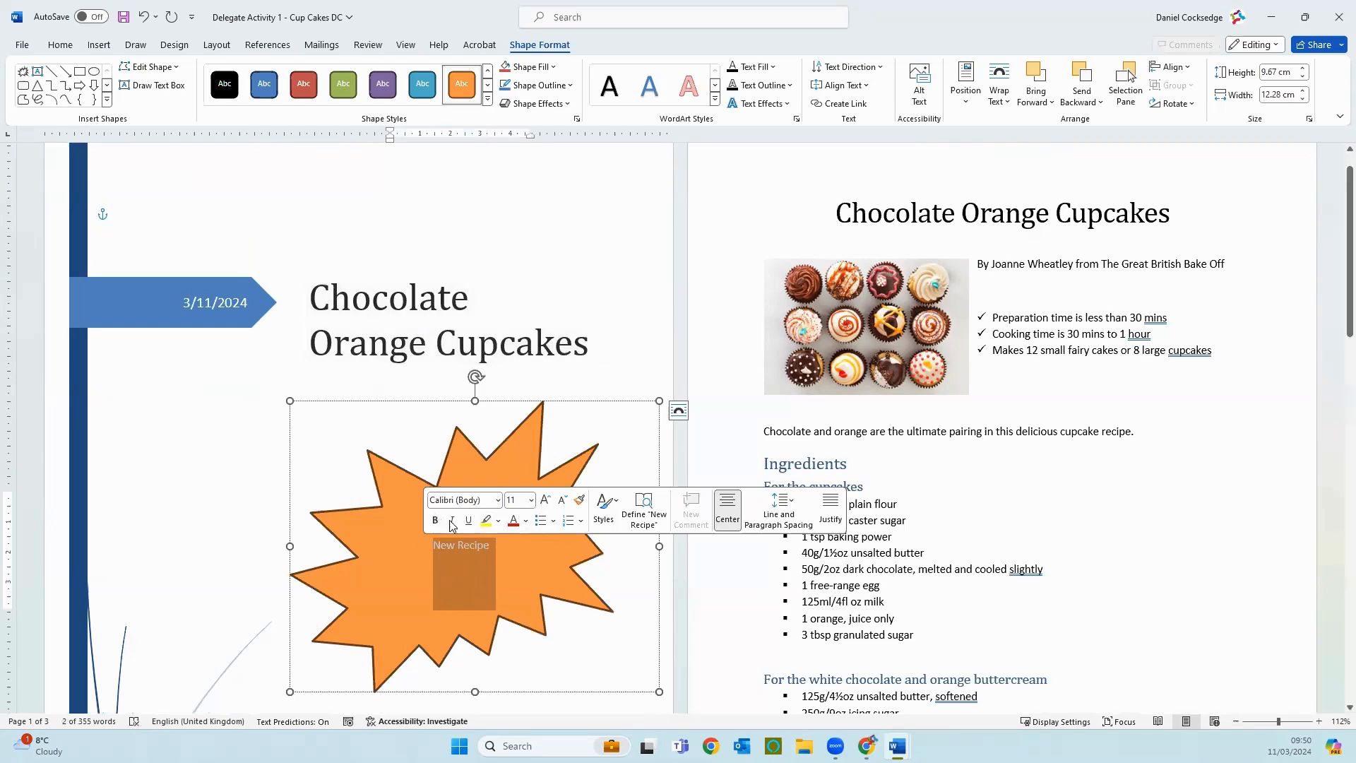
pyautogui.click(546, 500)
pyautogui.click(546, 500)
pyautogui.click(546, 500)
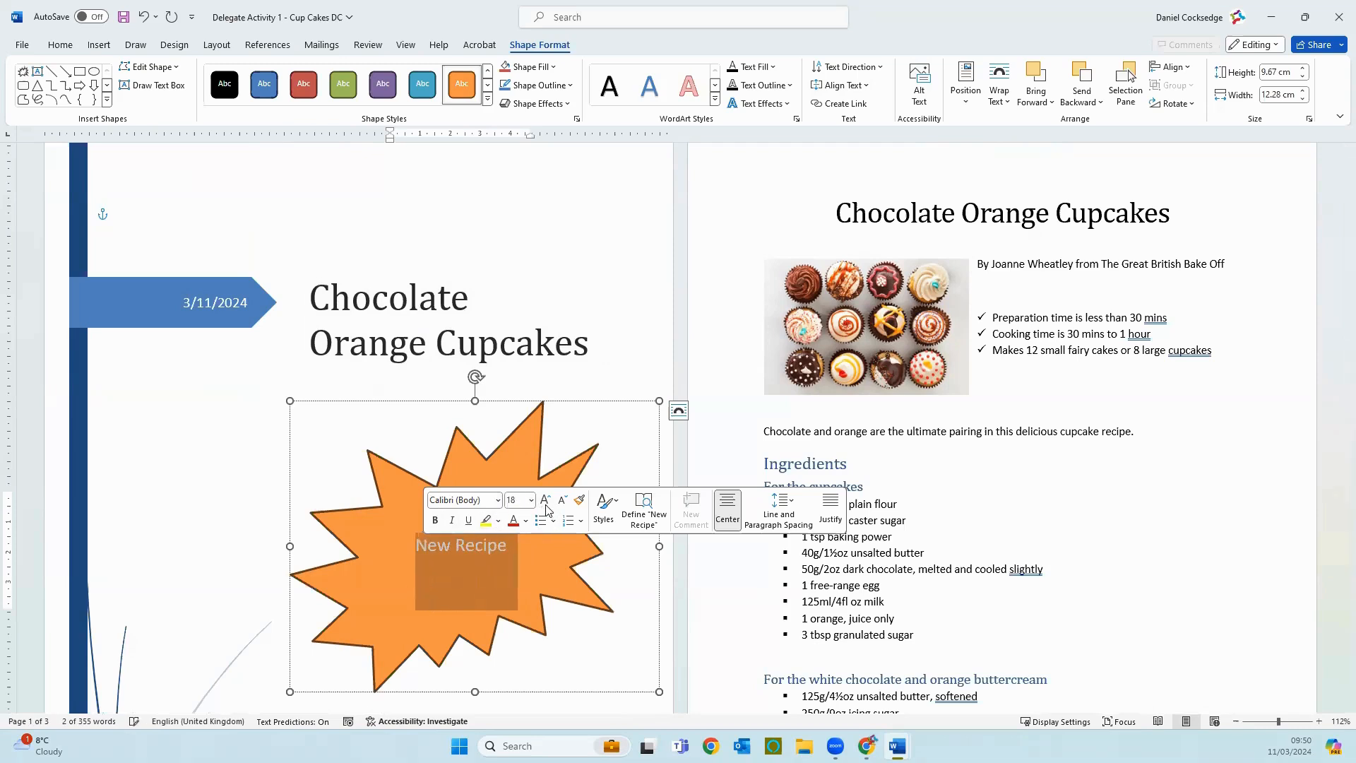
pyautogui.click(546, 500)
pyautogui.click(546, 501)
pyautogui.click(546, 500)
pyautogui.click(546, 500)
pyautogui.click(547, 503)
pyautogui.click(547, 503)
pyautogui.click(547, 503)
pyautogui.click(547, 502)
pyautogui.click(547, 502)
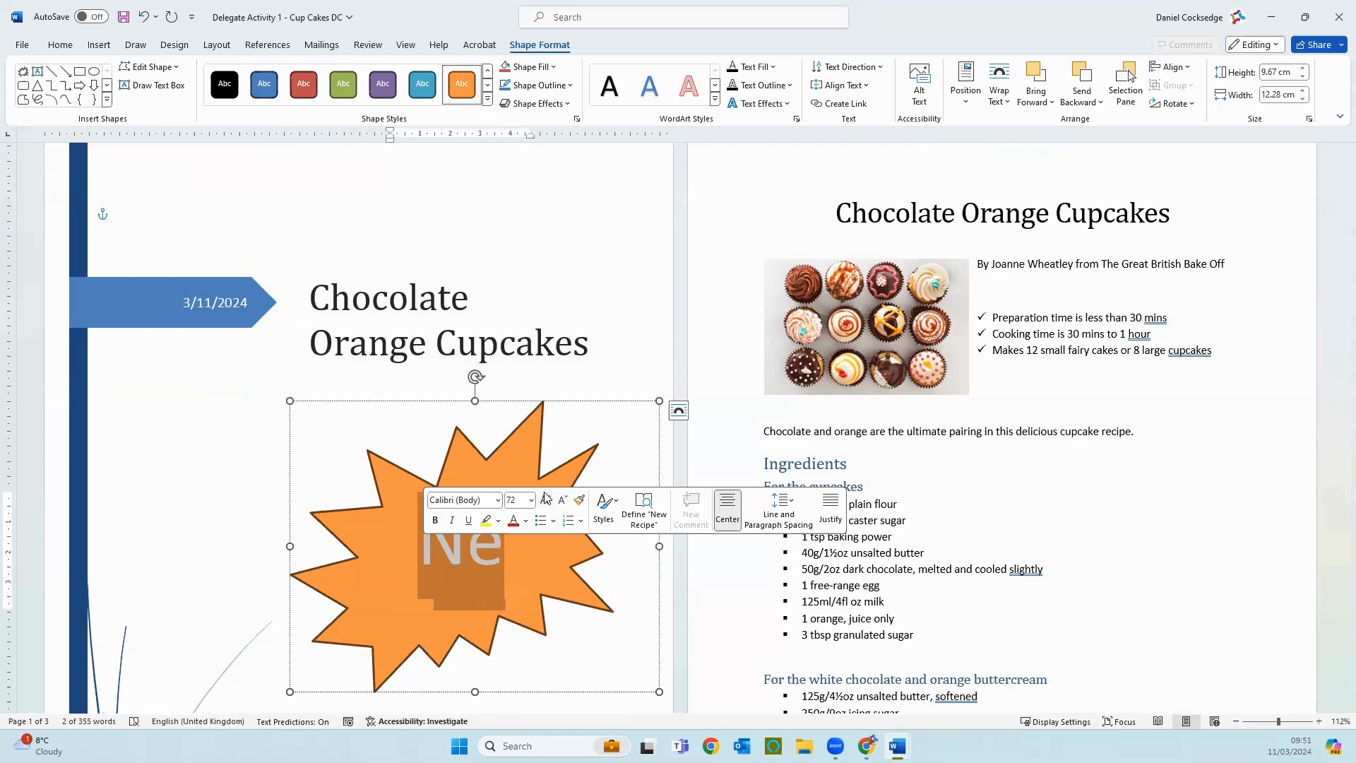
pyautogui.click(563, 500)
pyautogui.click(563, 500)
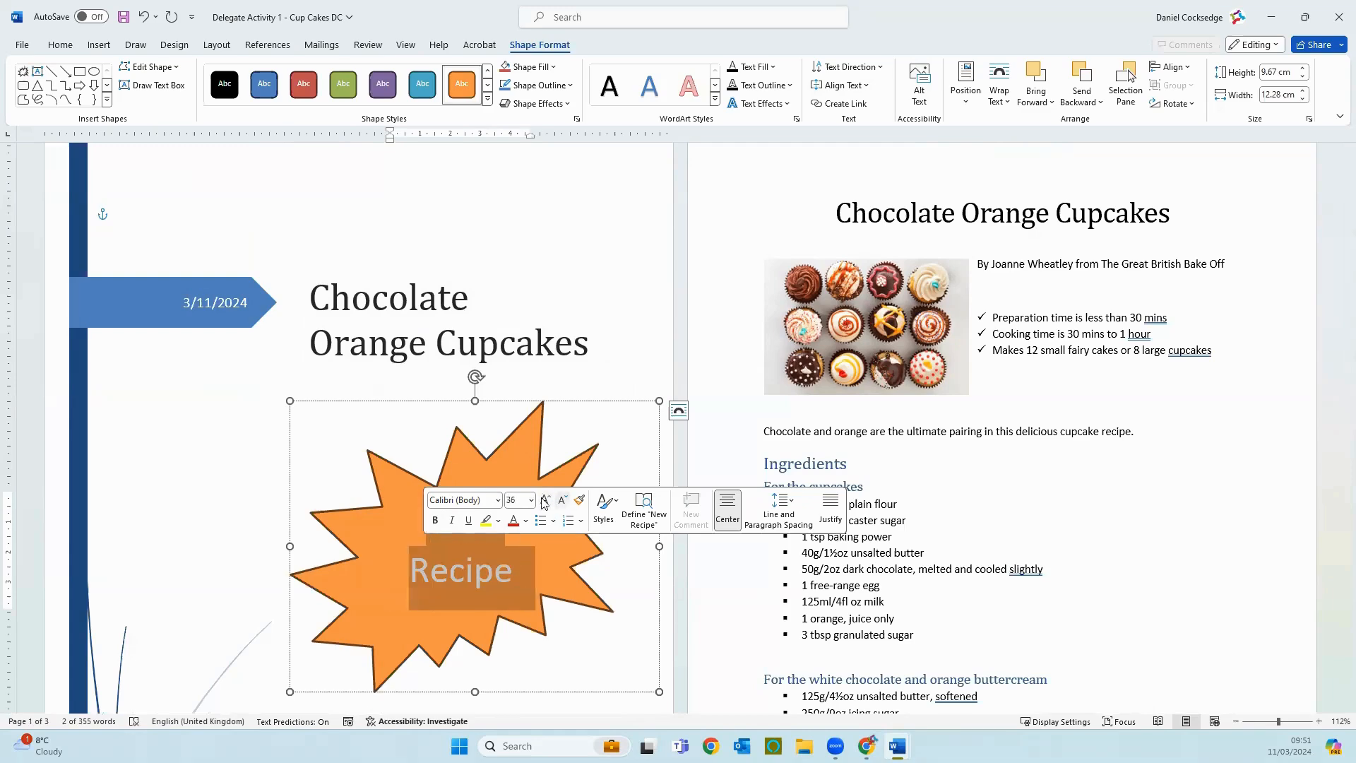
pyautogui.click(562, 235)
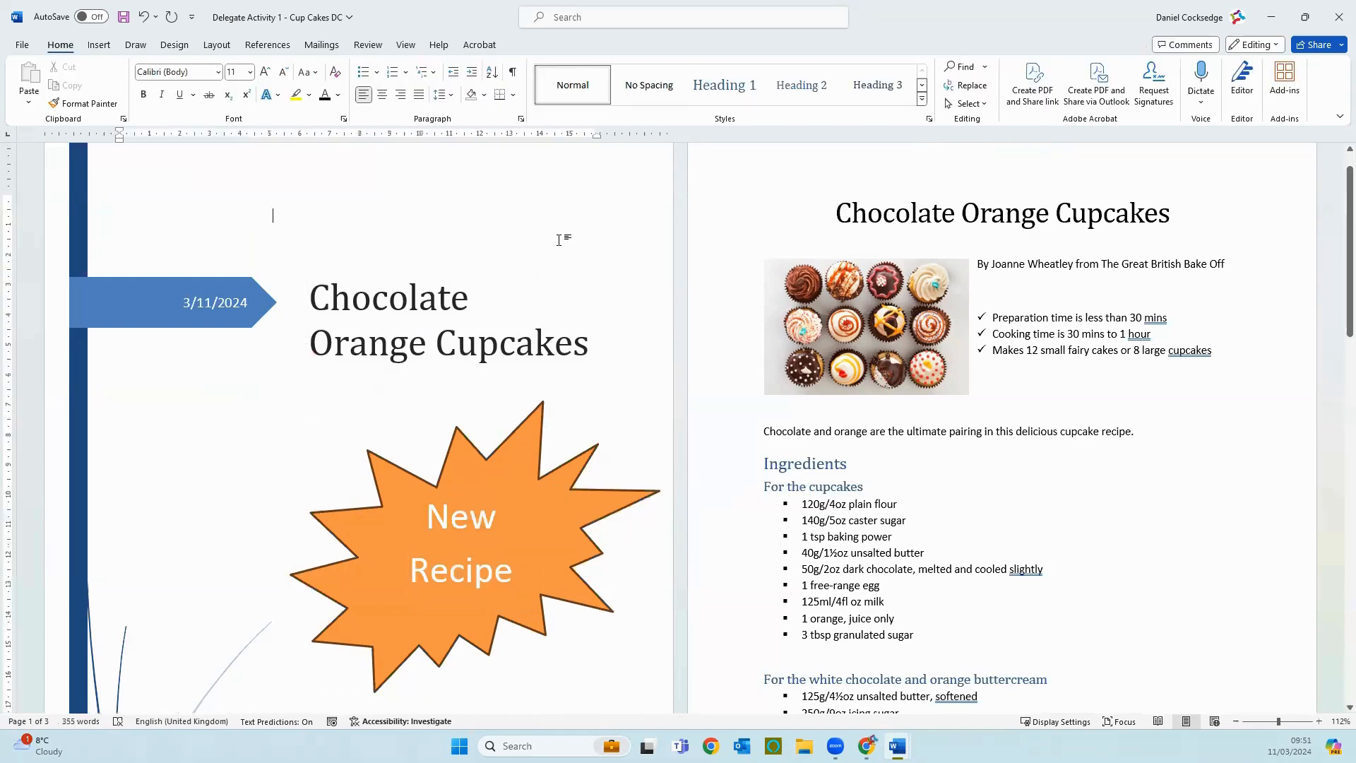
# Step: Change the explosion shape's outline to the same theme orange as its fill
pyautogui.scroll(-3, 506, 478)
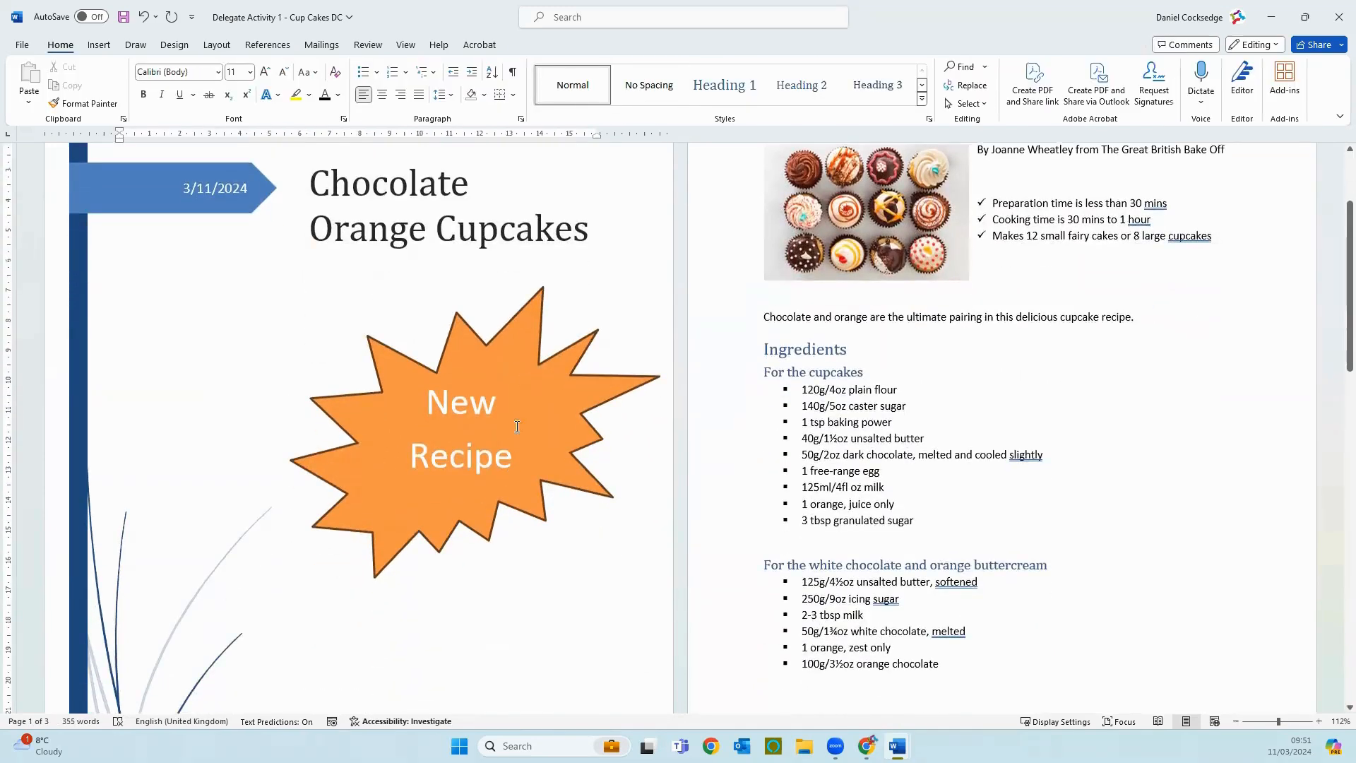
pyautogui.click(490, 379)
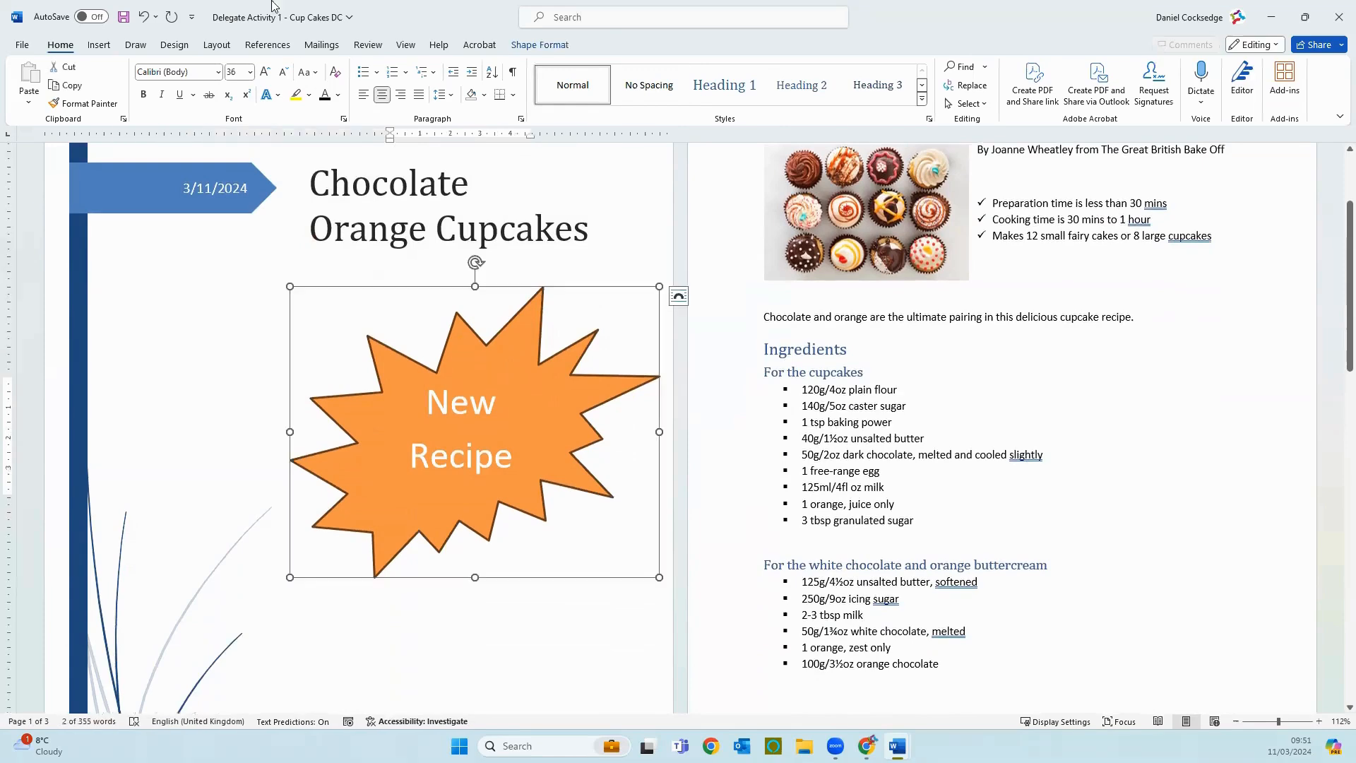
pyautogui.click(539, 45)
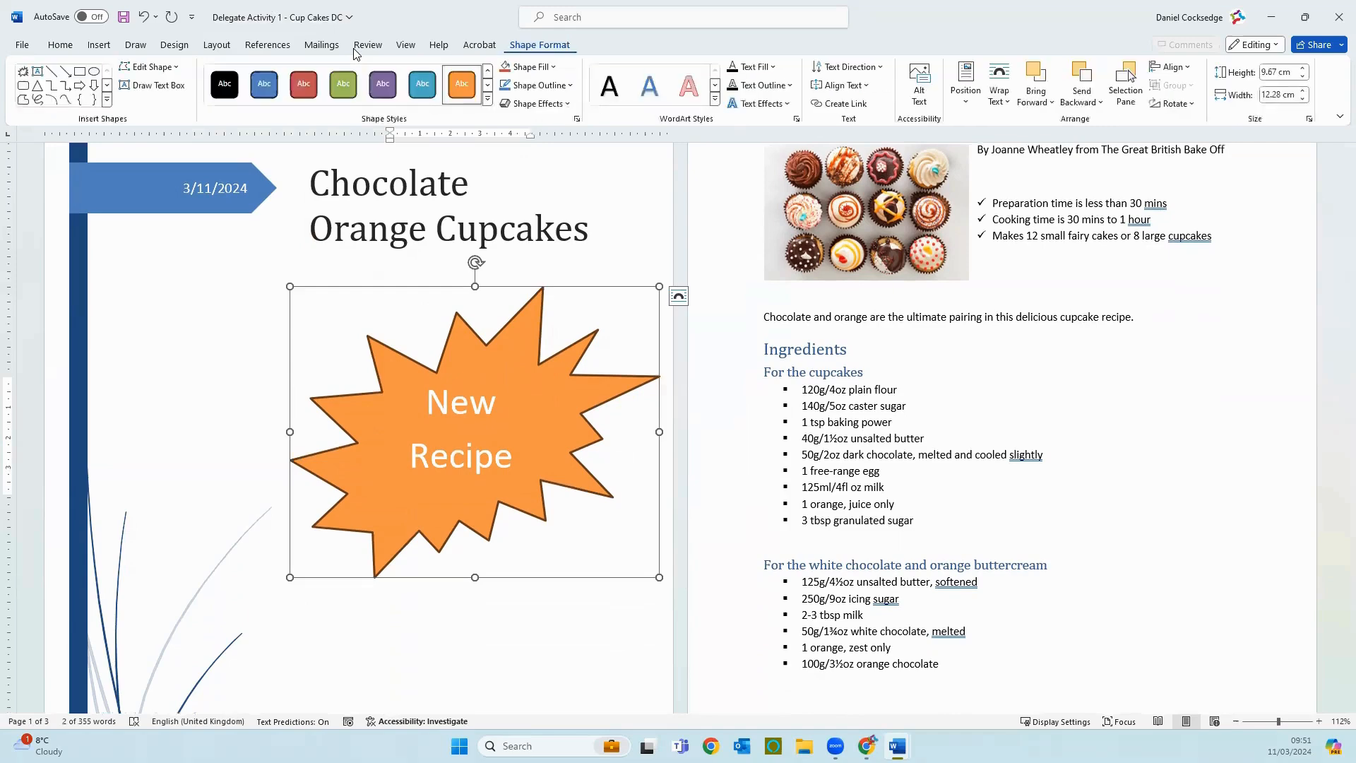
pyautogui.click(549, 86)
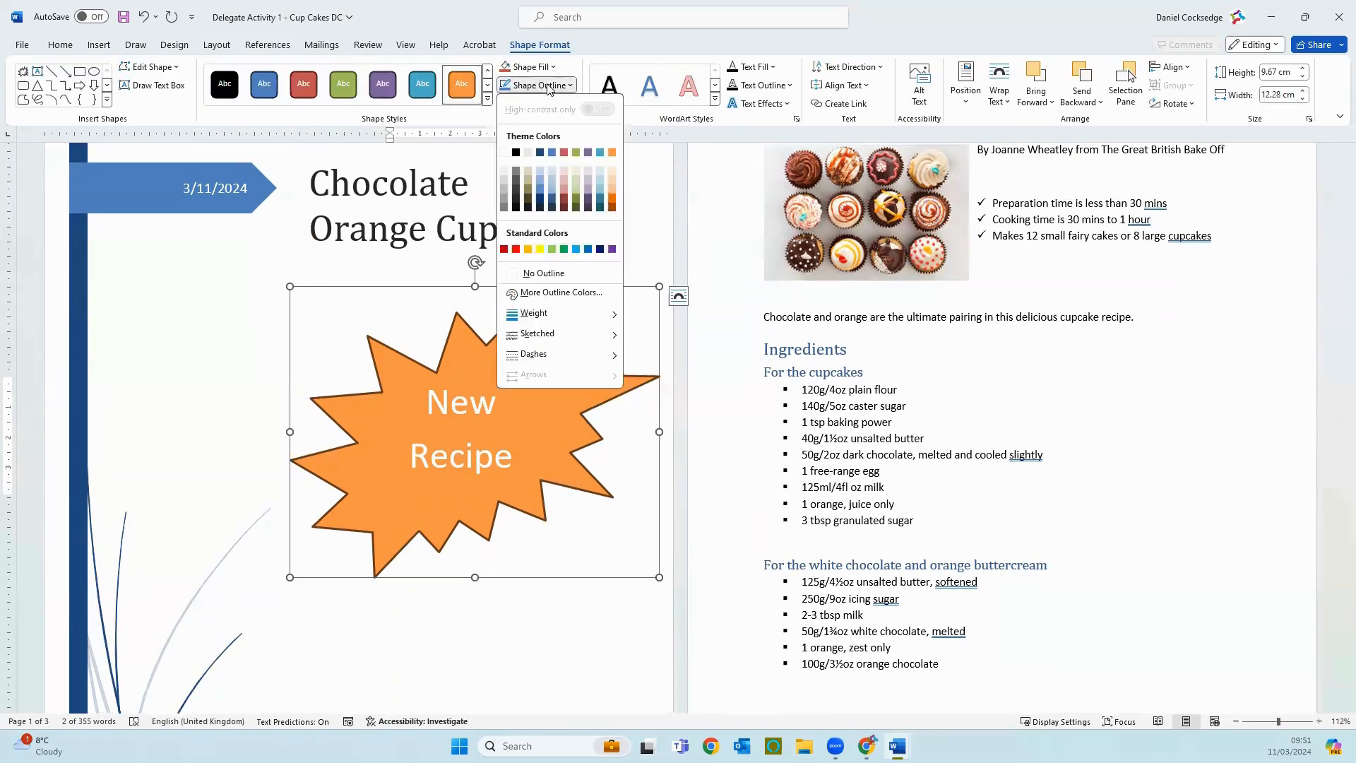
pyautogui.click(611, 152)
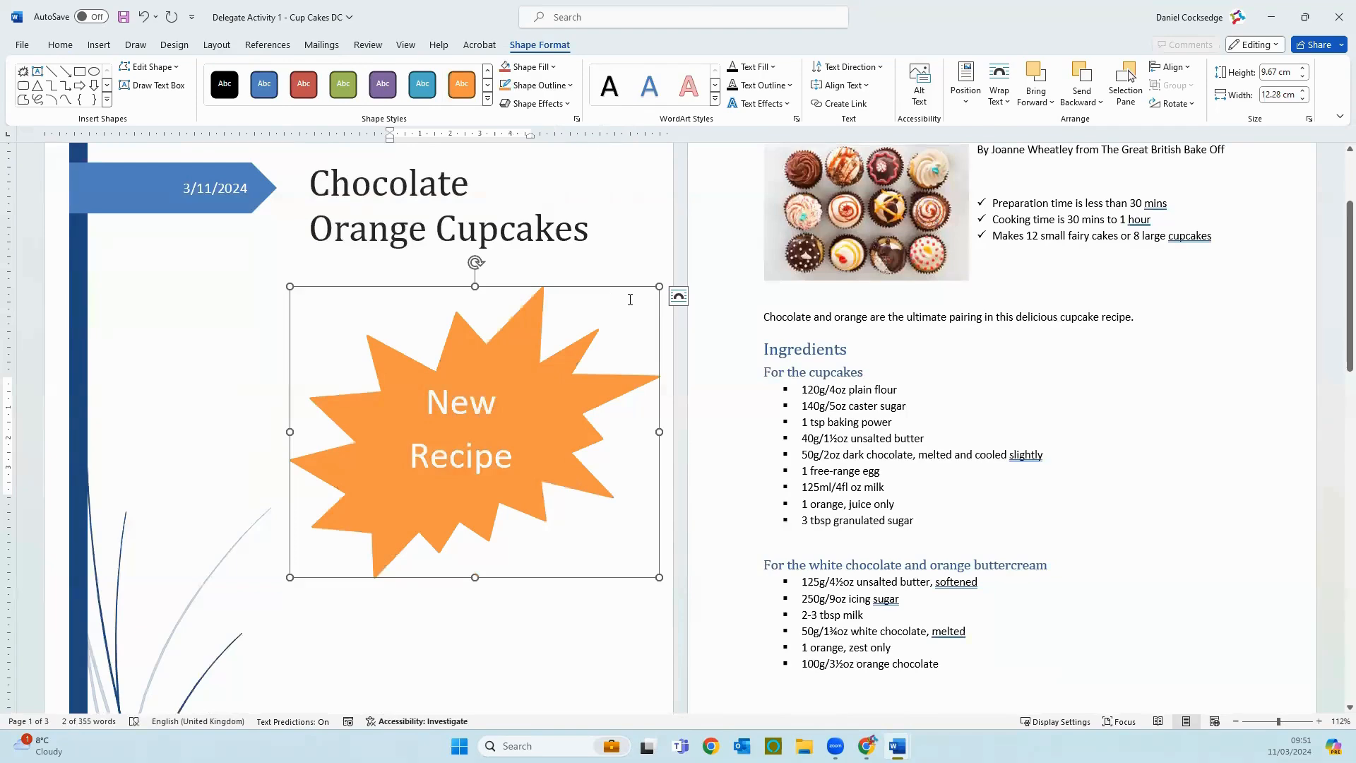
# Step: Search the stock icons for "chefs" and insert the solid black chef's hat icon
pyautogui.scroll(-1, 384, 333)
pyautogui.click(99, 45)
pyautogui.click(239, 78)
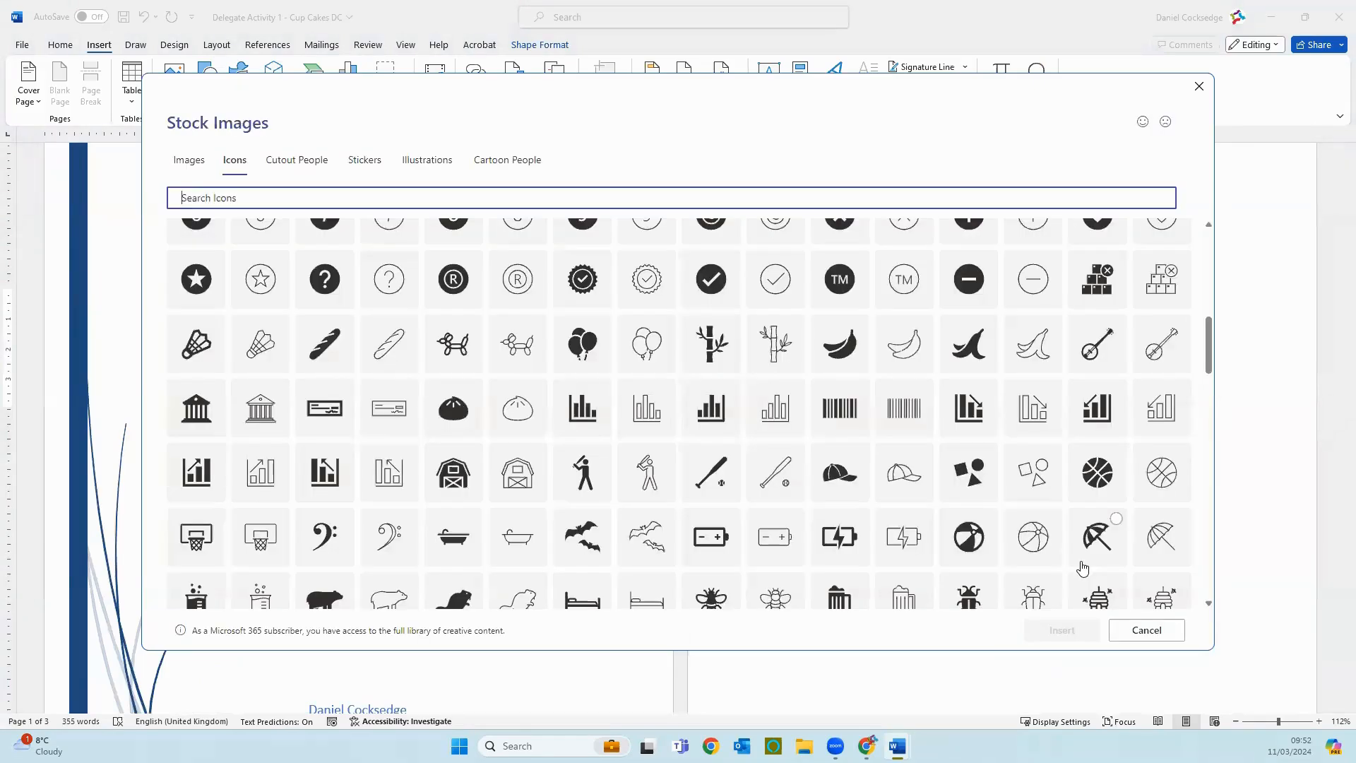
pyautogui.scroll(-8, 1086, 571)
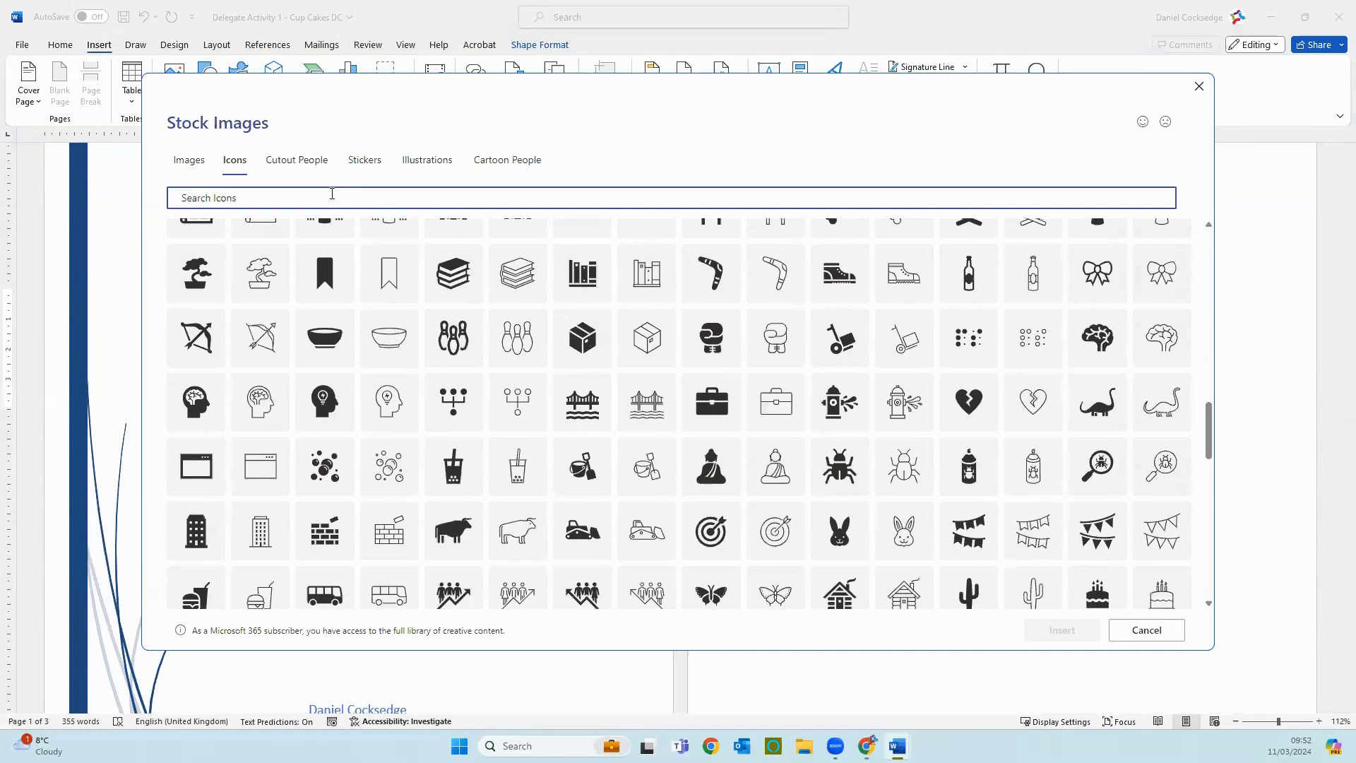
pyautogui.write('chefs')
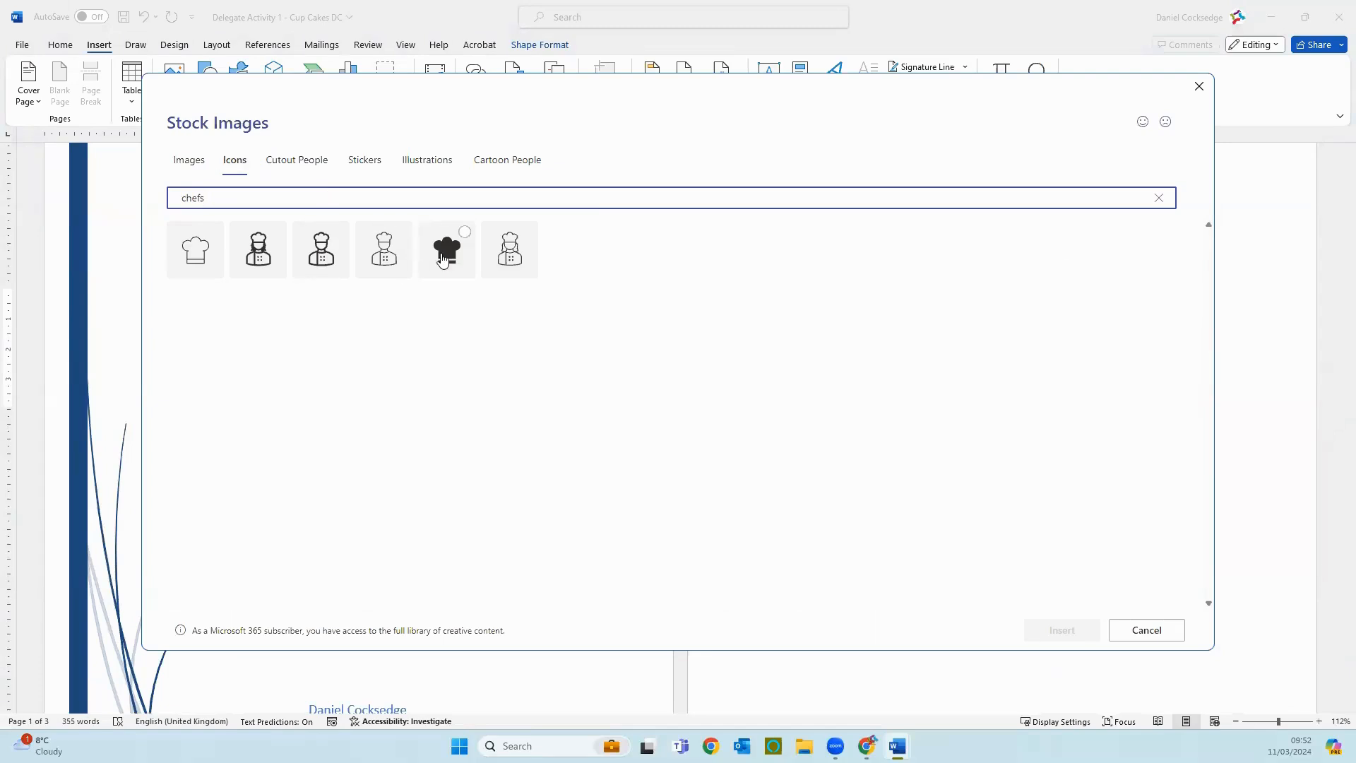
pyautogui.click(443, 260)
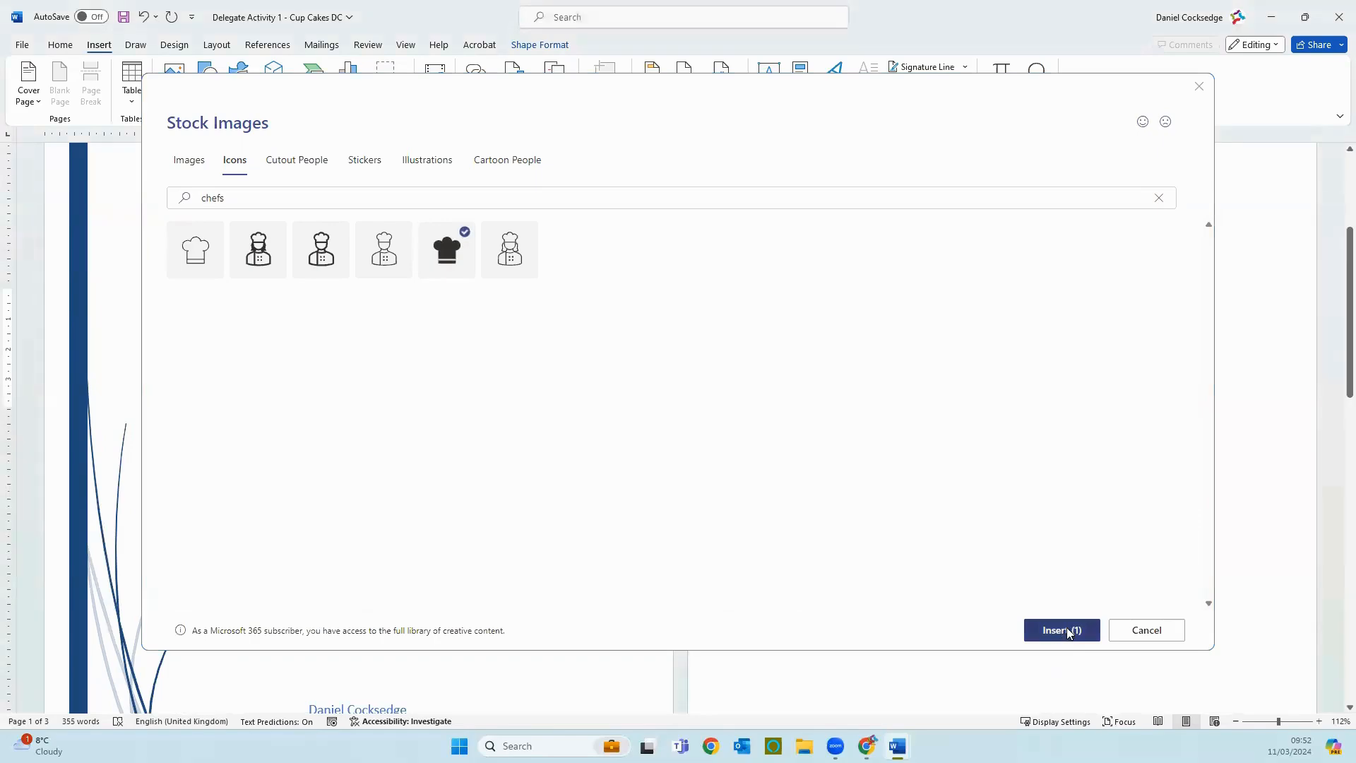
pyautogui.click(1061, 630)
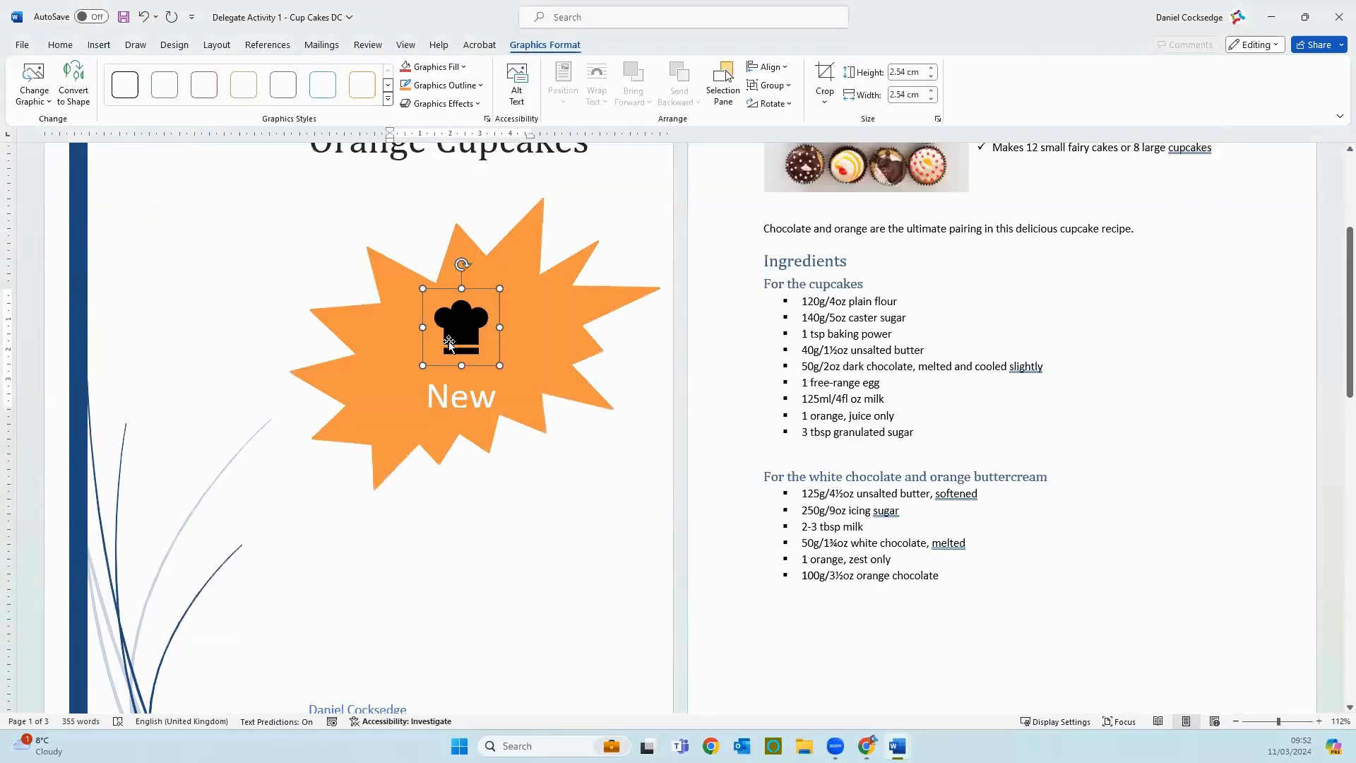
# Step: Set the chef's hat icon's wrapping to In Front of Text and place it above the cover page title
pyautogui.moveTo(450, 344); pyautogui.dragTo(503, 433)
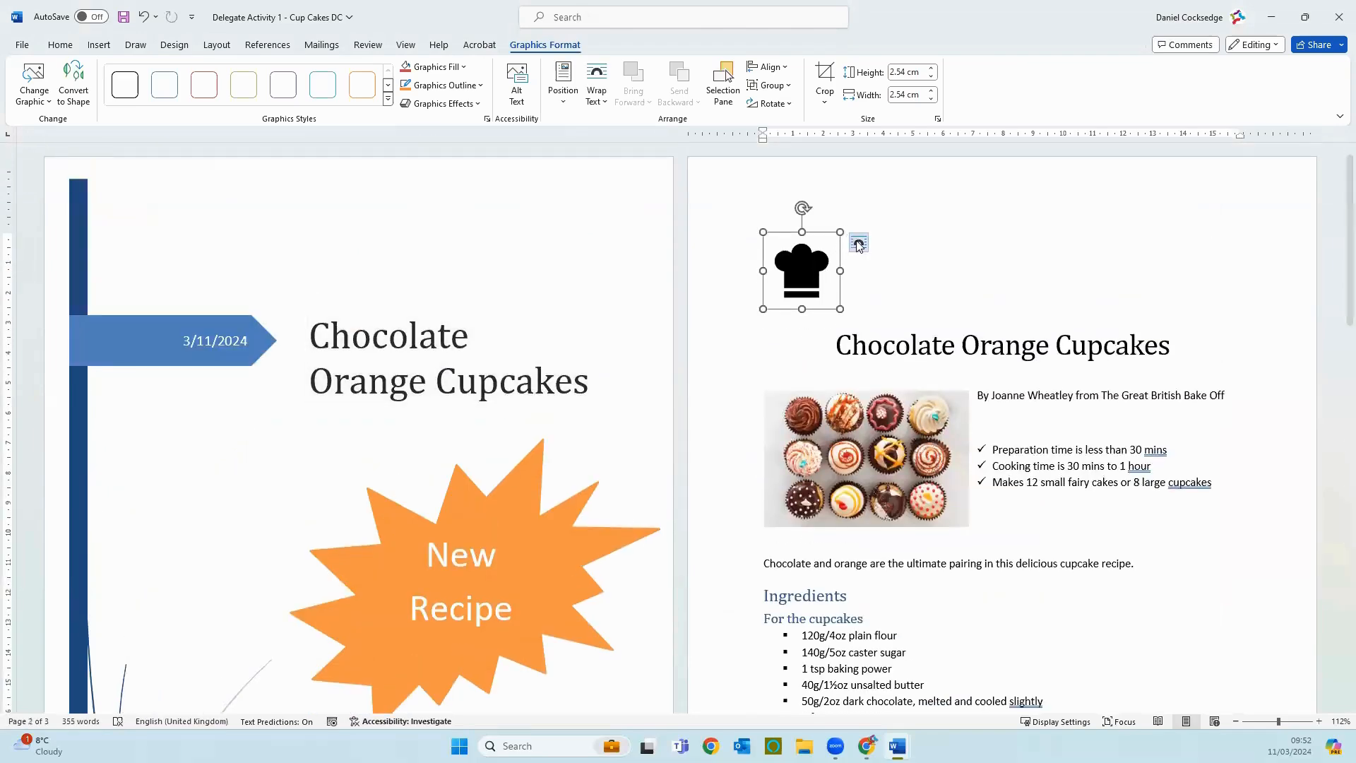
pyautogui.click(858, 243)
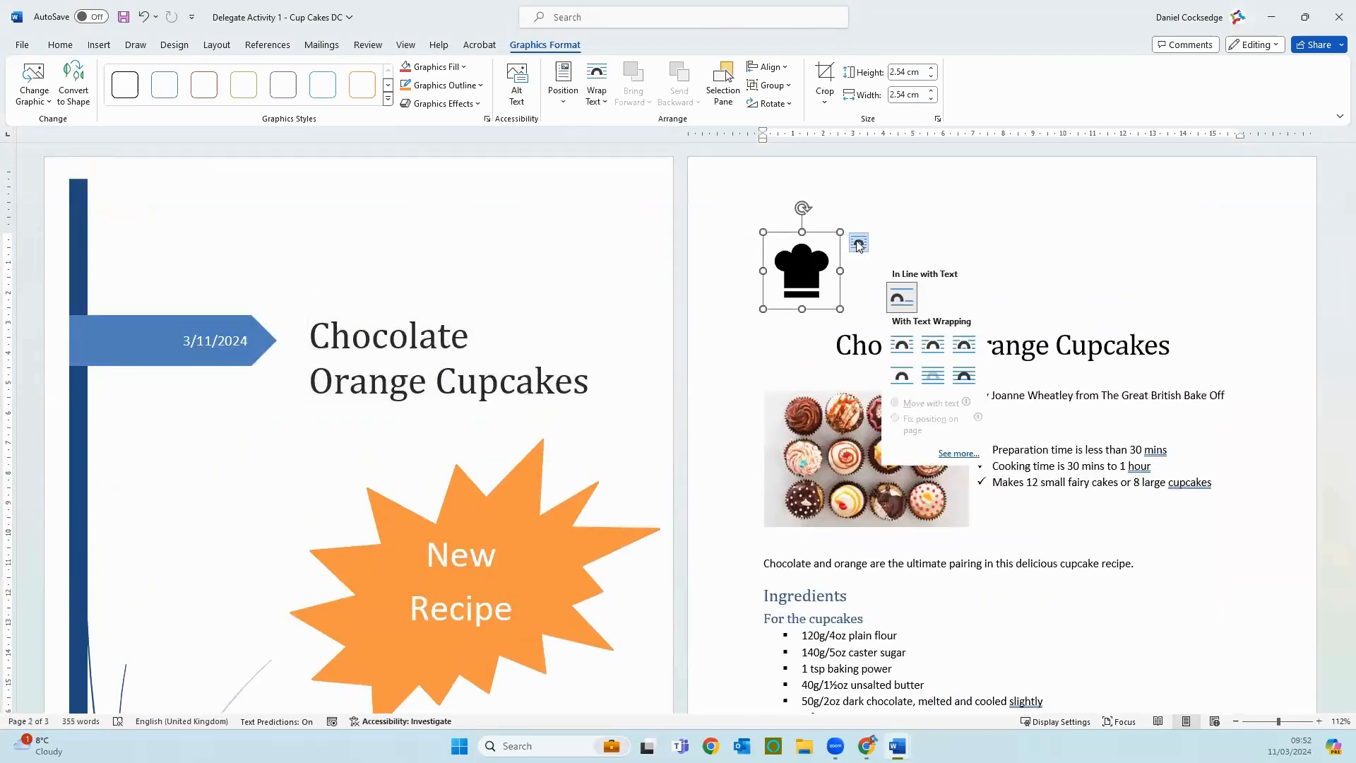
pyautogui.click(968, 378)
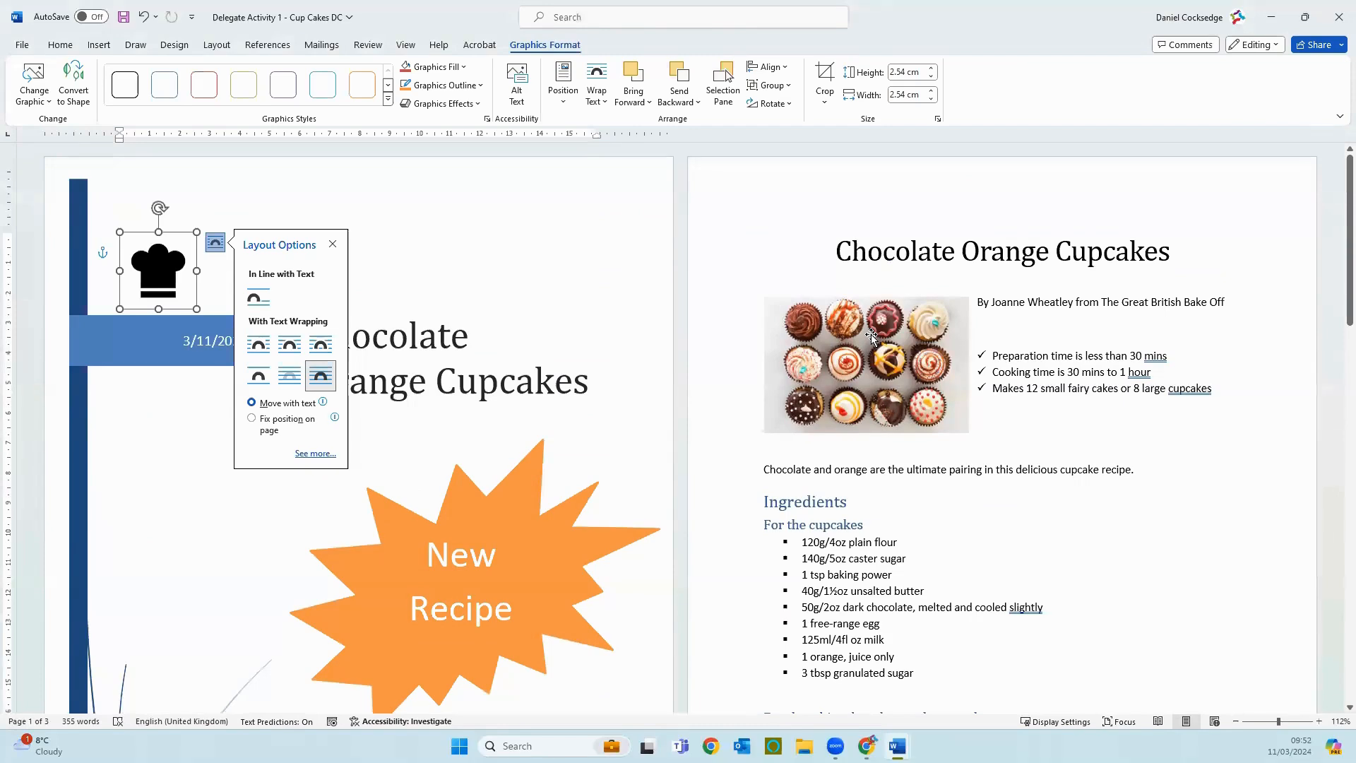
pyautogui.moveTo(175, 252); pyautogui.dragTo(341, 247)
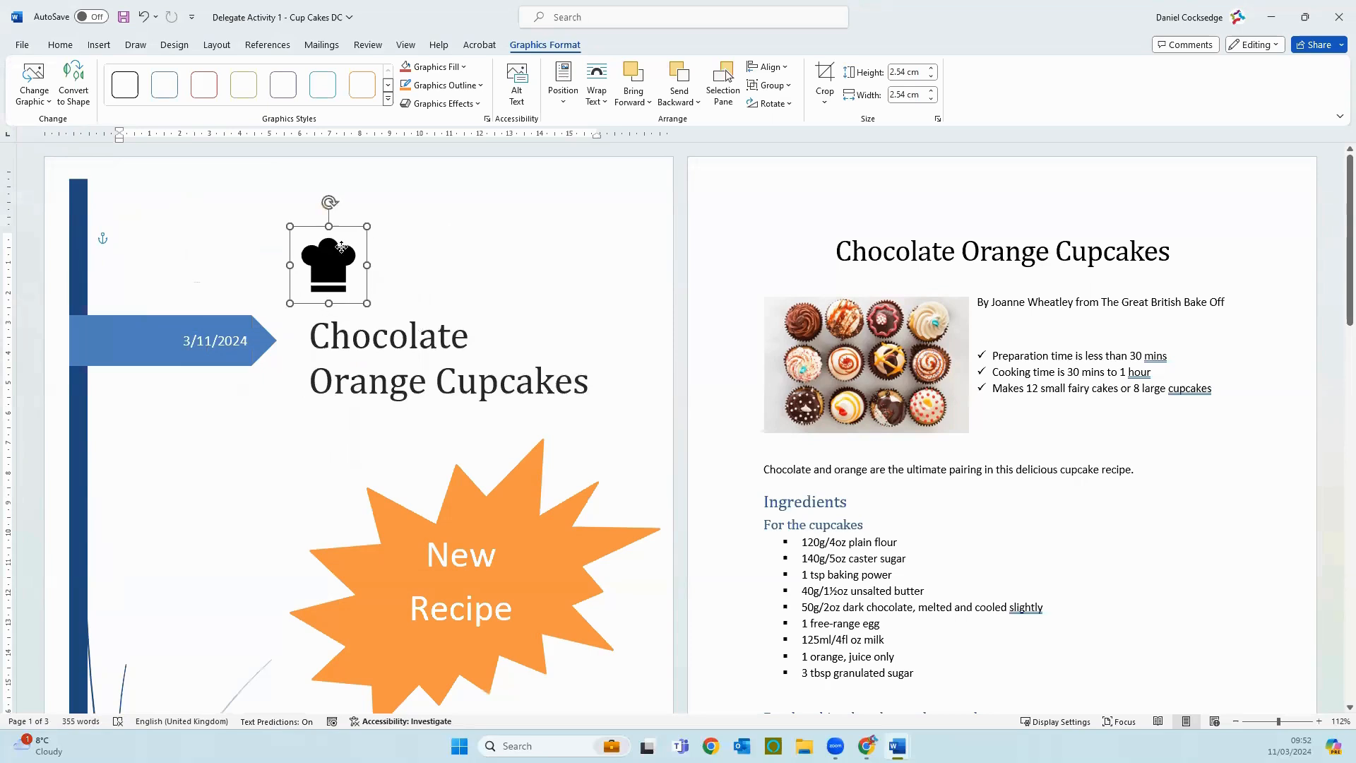
pyautogui.click(522, 247)
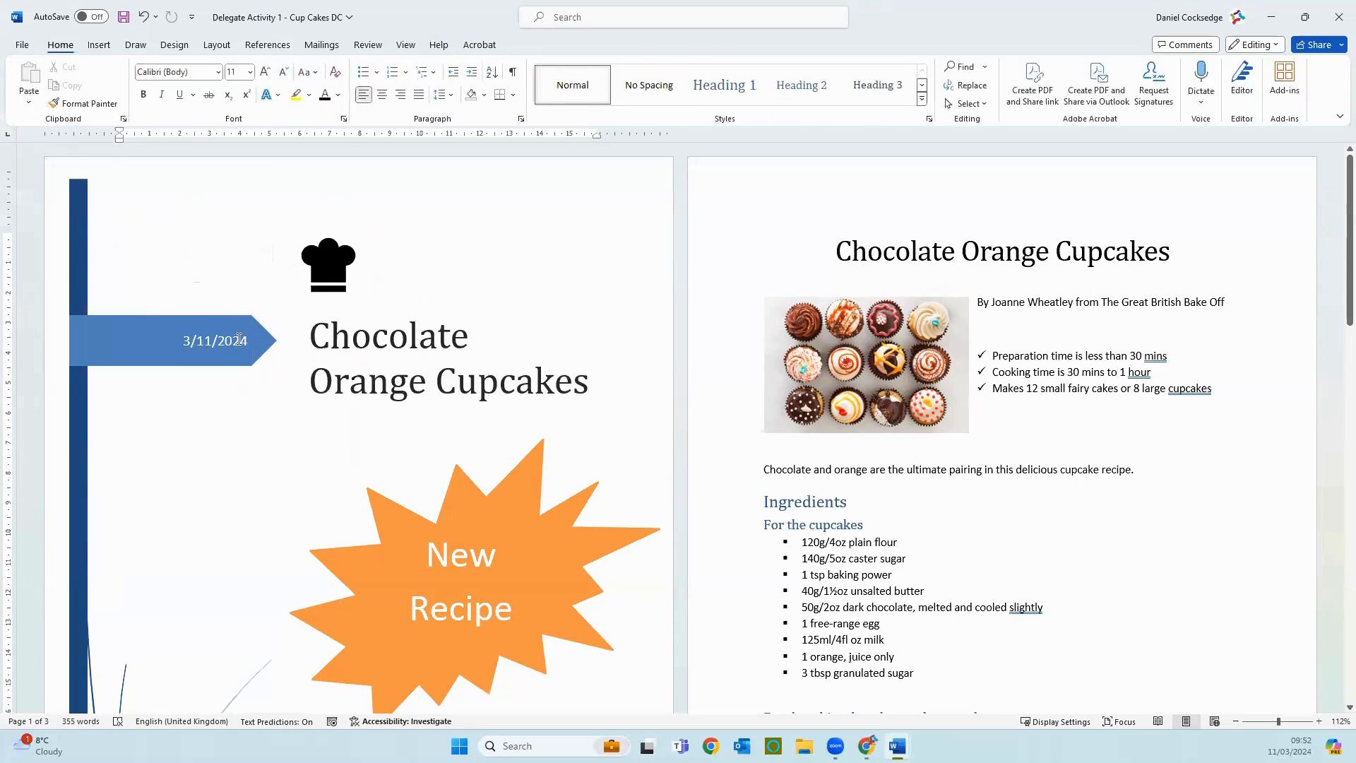
# Step: Delete the date field from the blue arrow banner on the cover page and deselect the banner
pyautogui.click(234, 347)
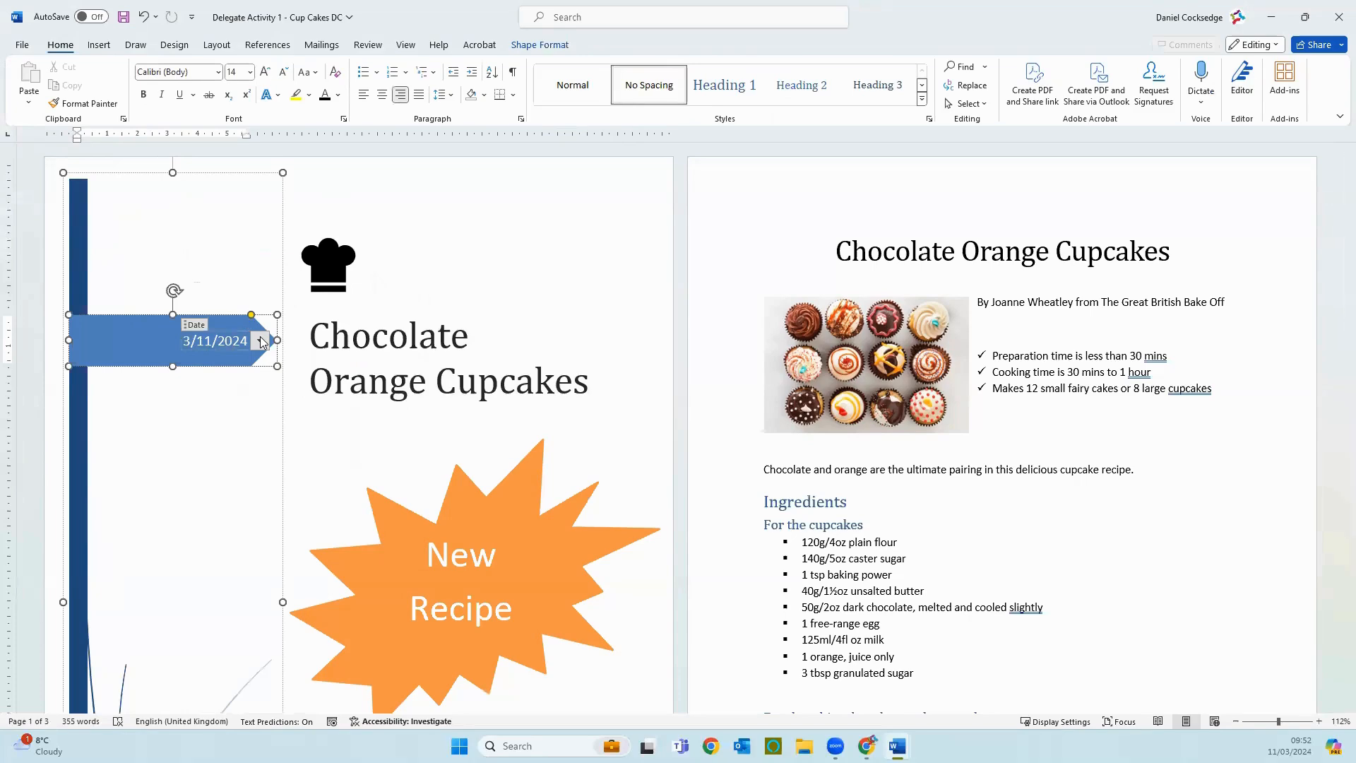
pyautogui.click(260, 341)
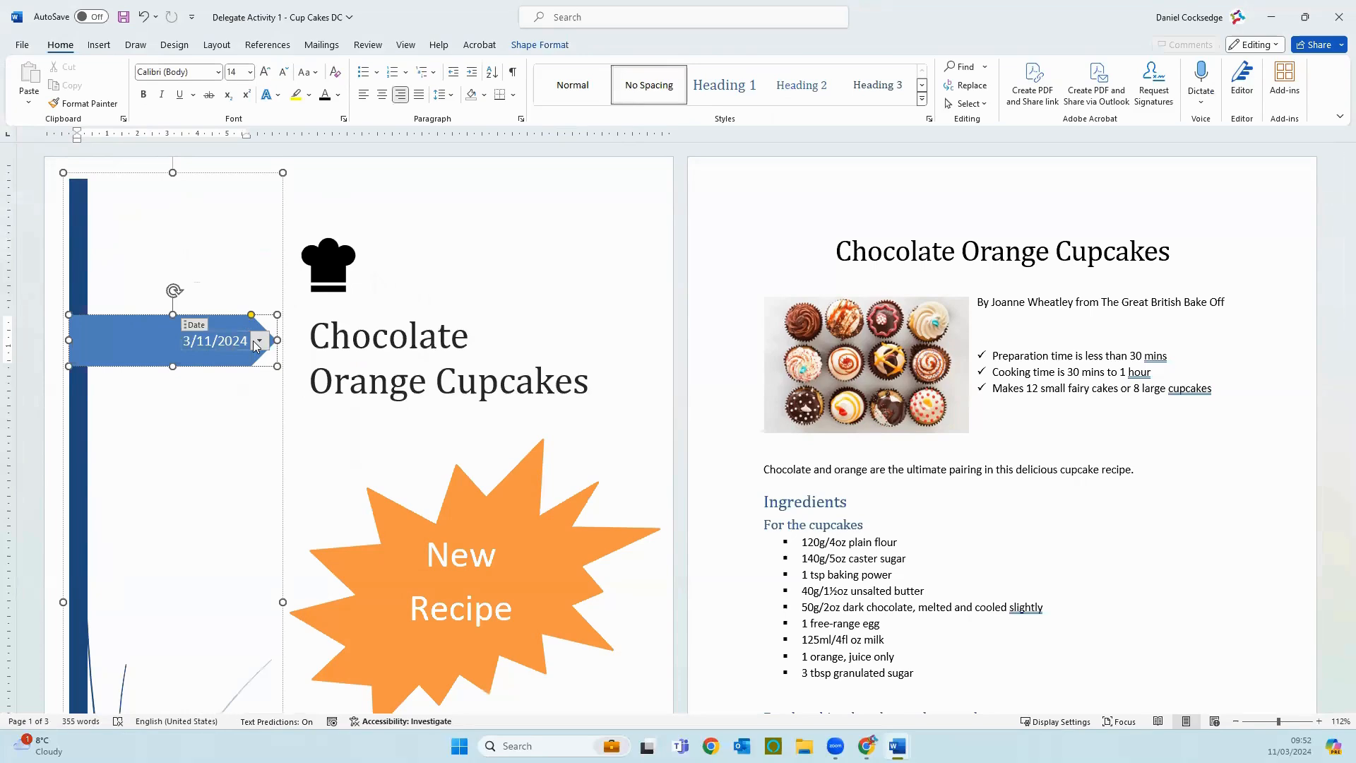
pyautogui.click(204, 326)
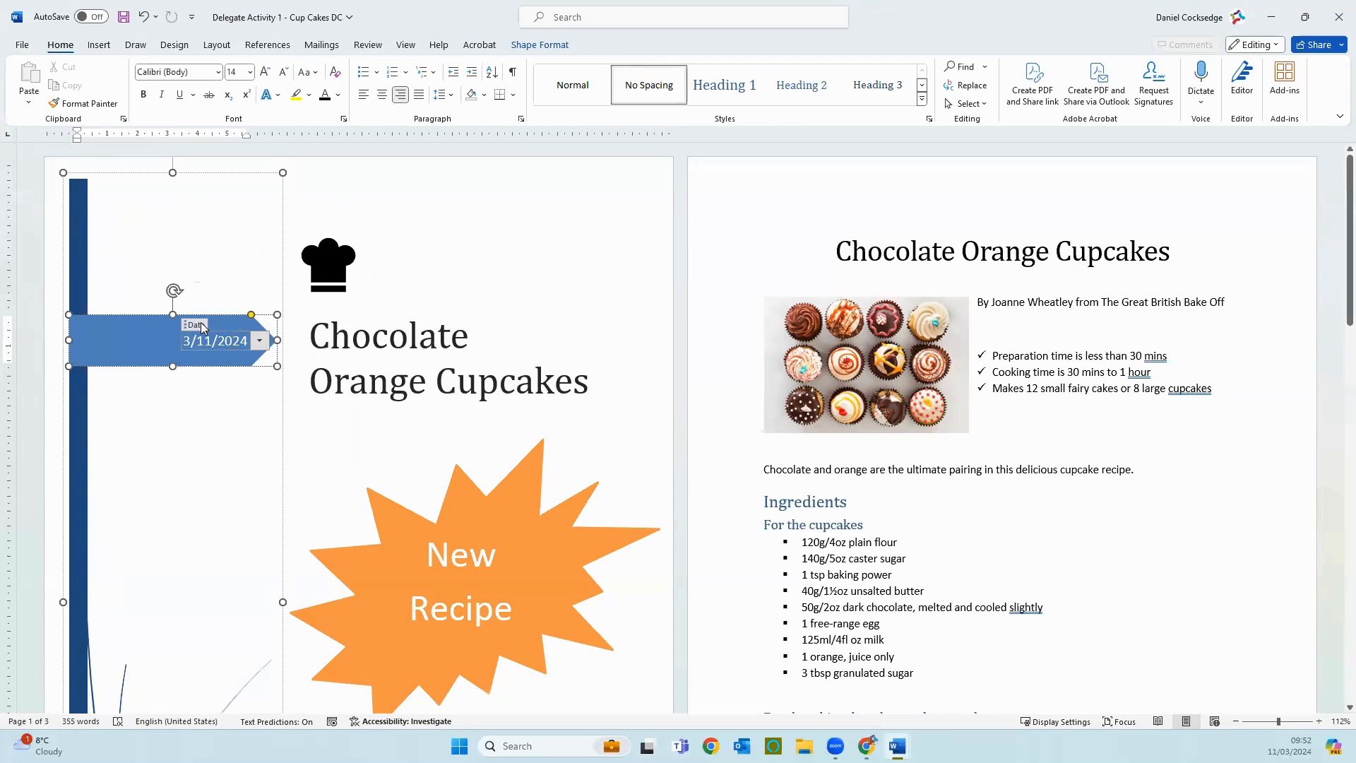
pyautogui.press('BackSpace')
pyautogui.press('BackSpace')
pyautogui.click(203, 326)
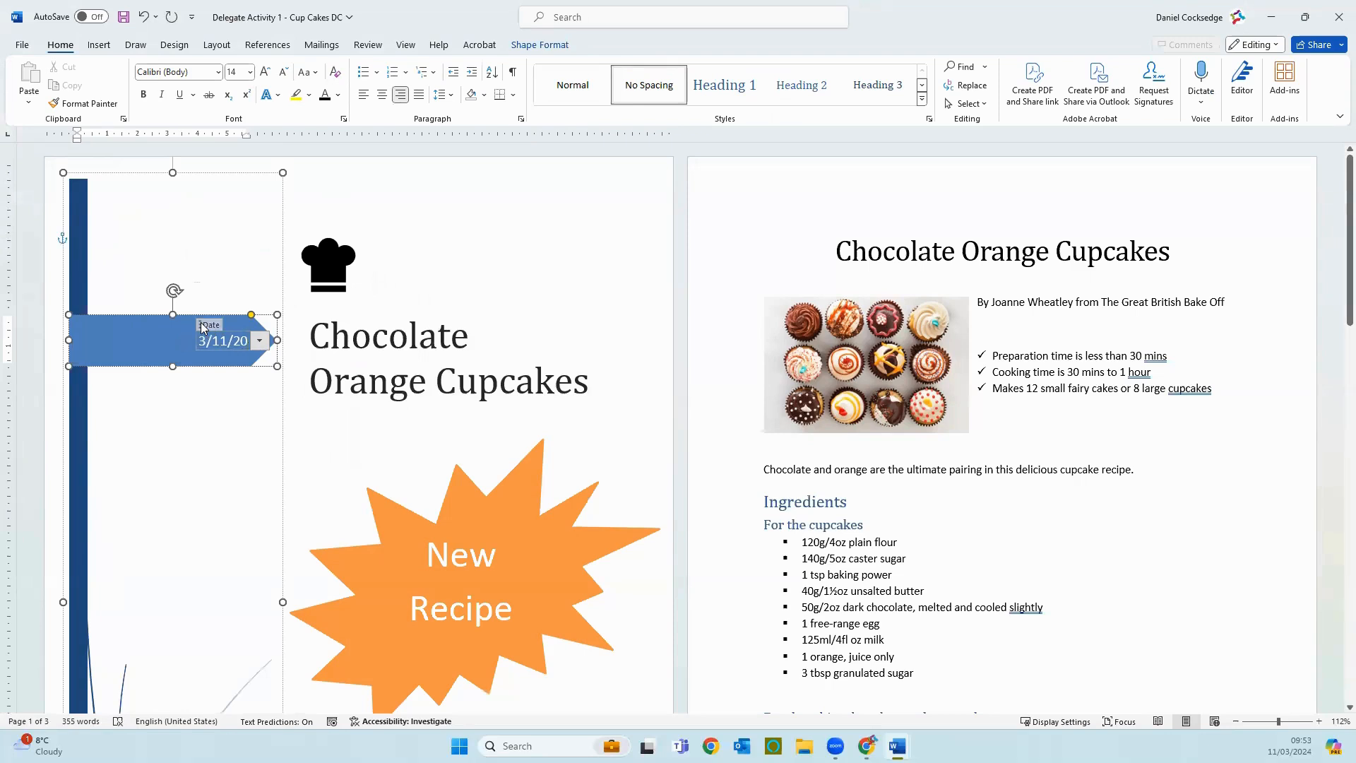
pyautogui.press('BackSpace')
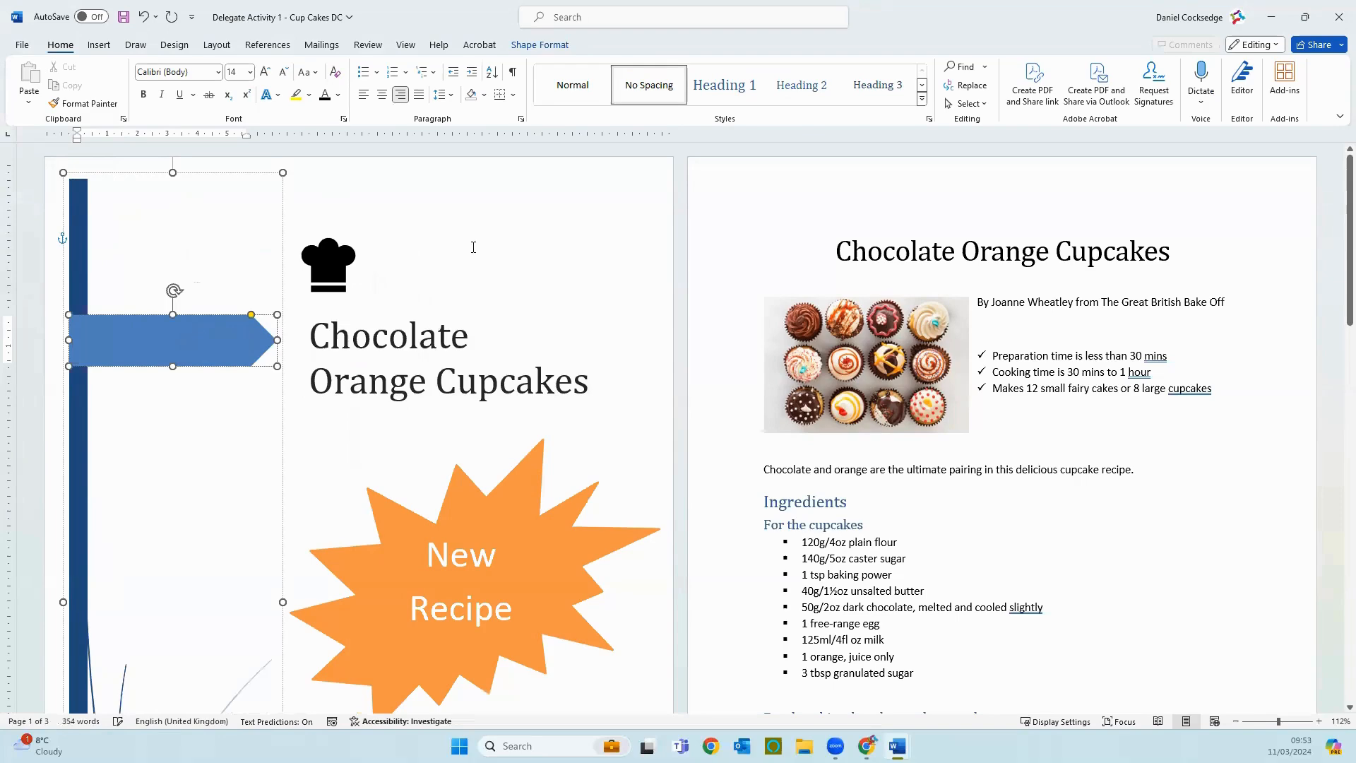
pyautogui.click(473, 247)
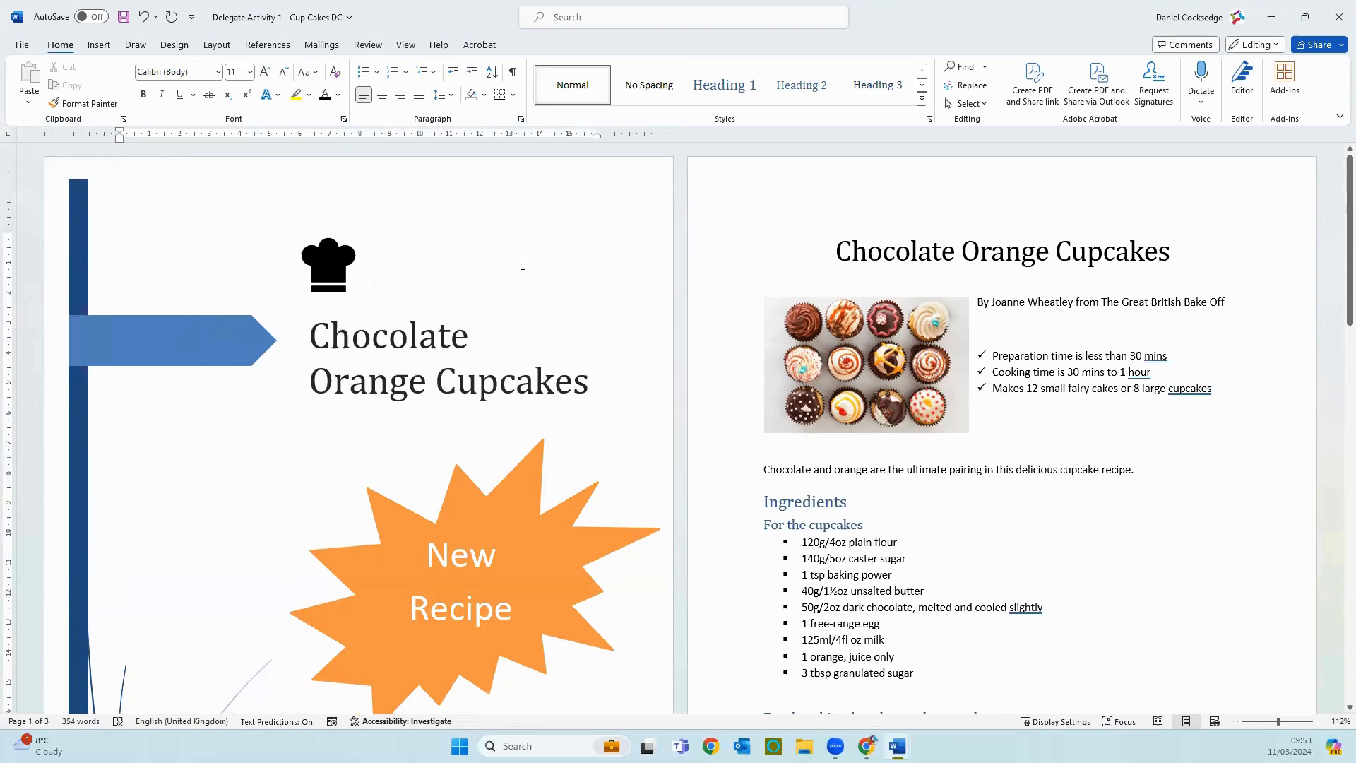
pyautogui.scroll(-3, 522, 264)
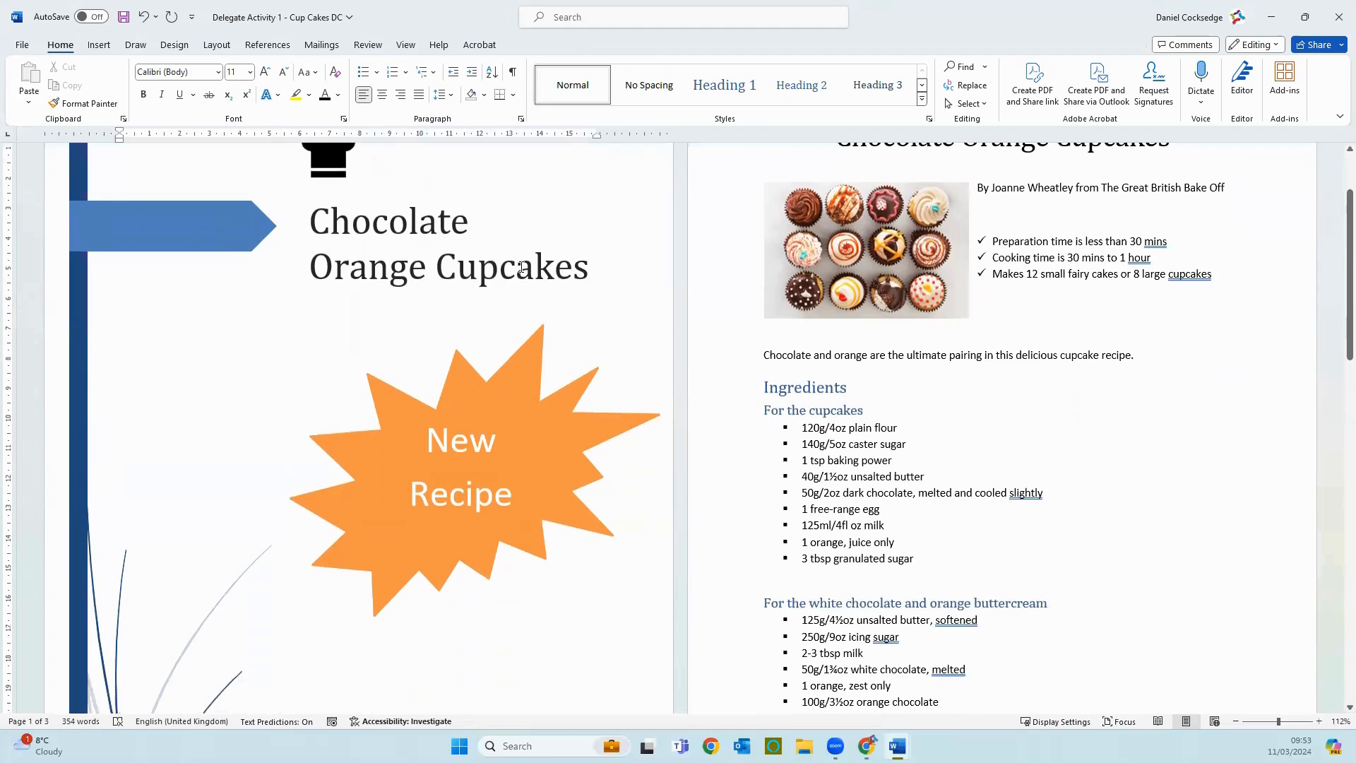
pyautogui.click(99, 44)
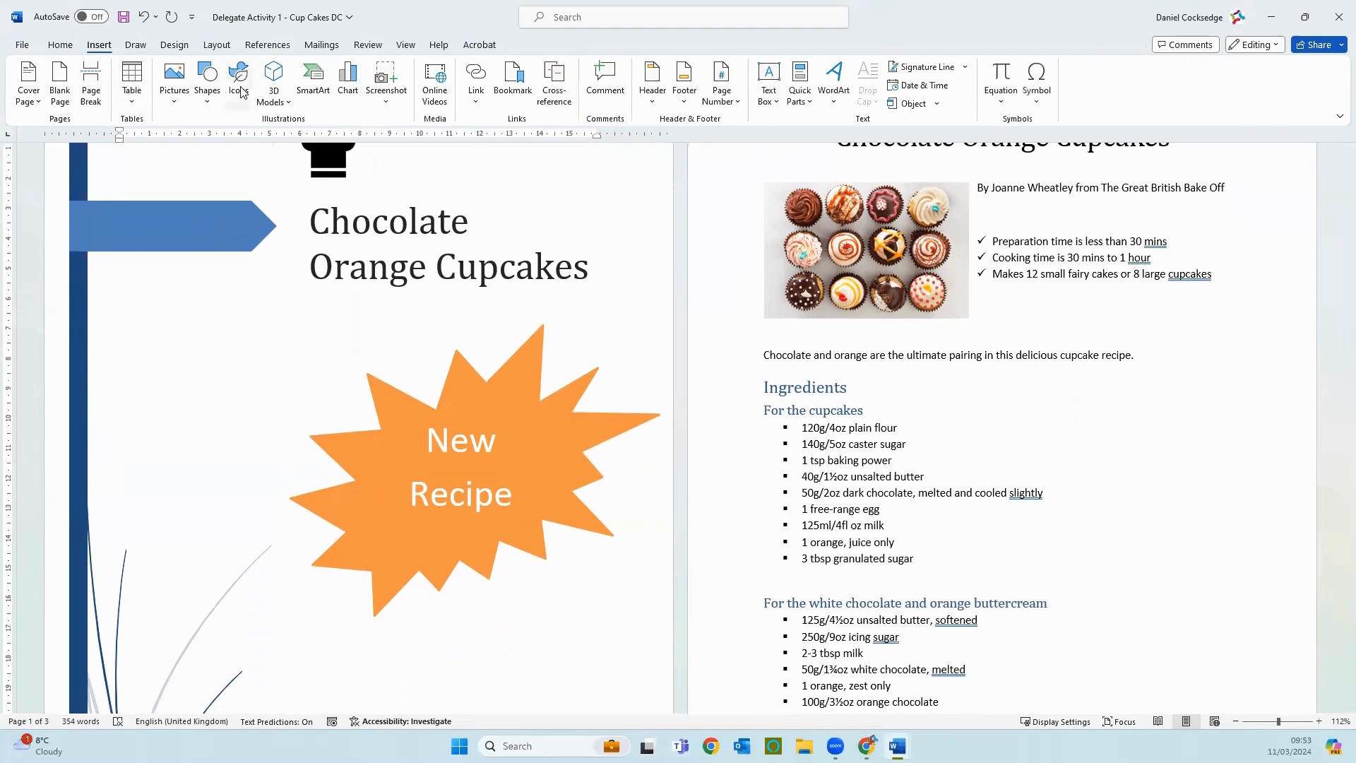
pyautogui.click(274, 93)
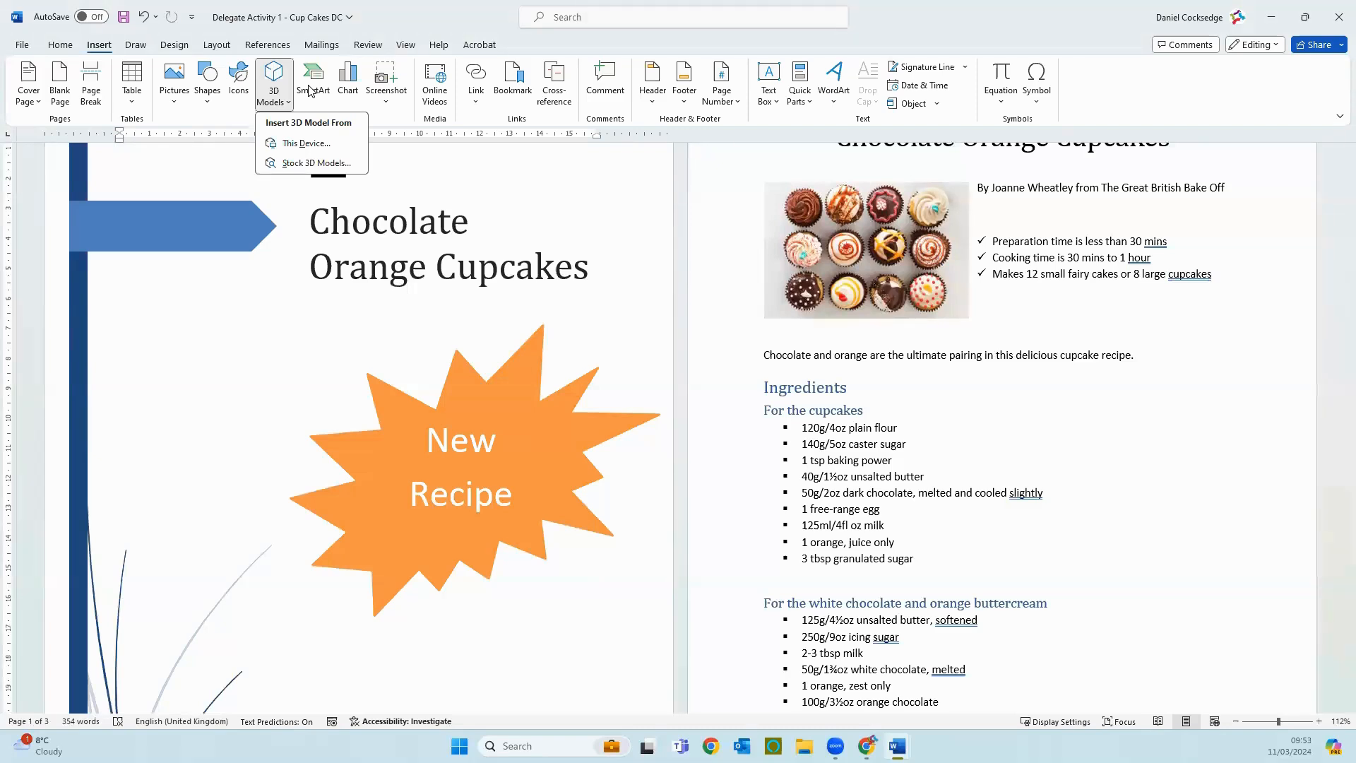
pyautogui.click(308, 90)
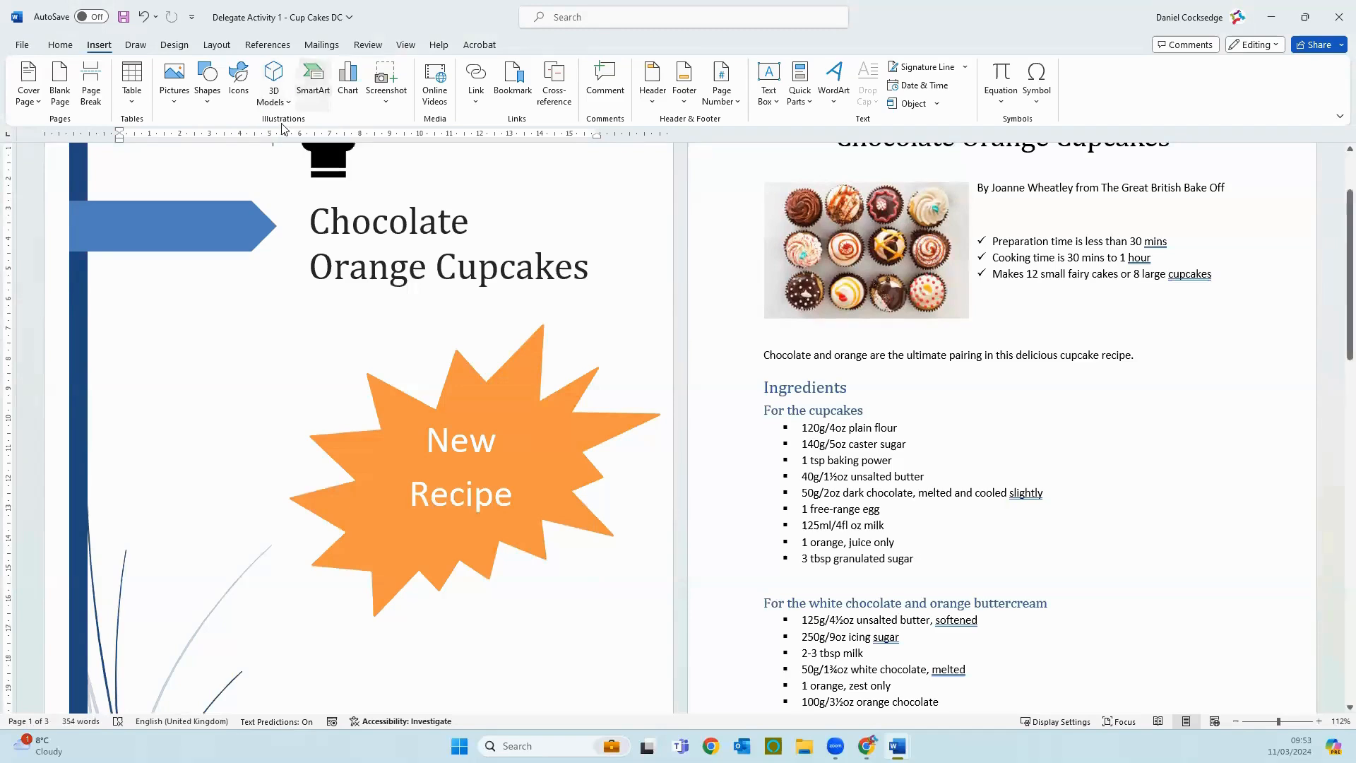
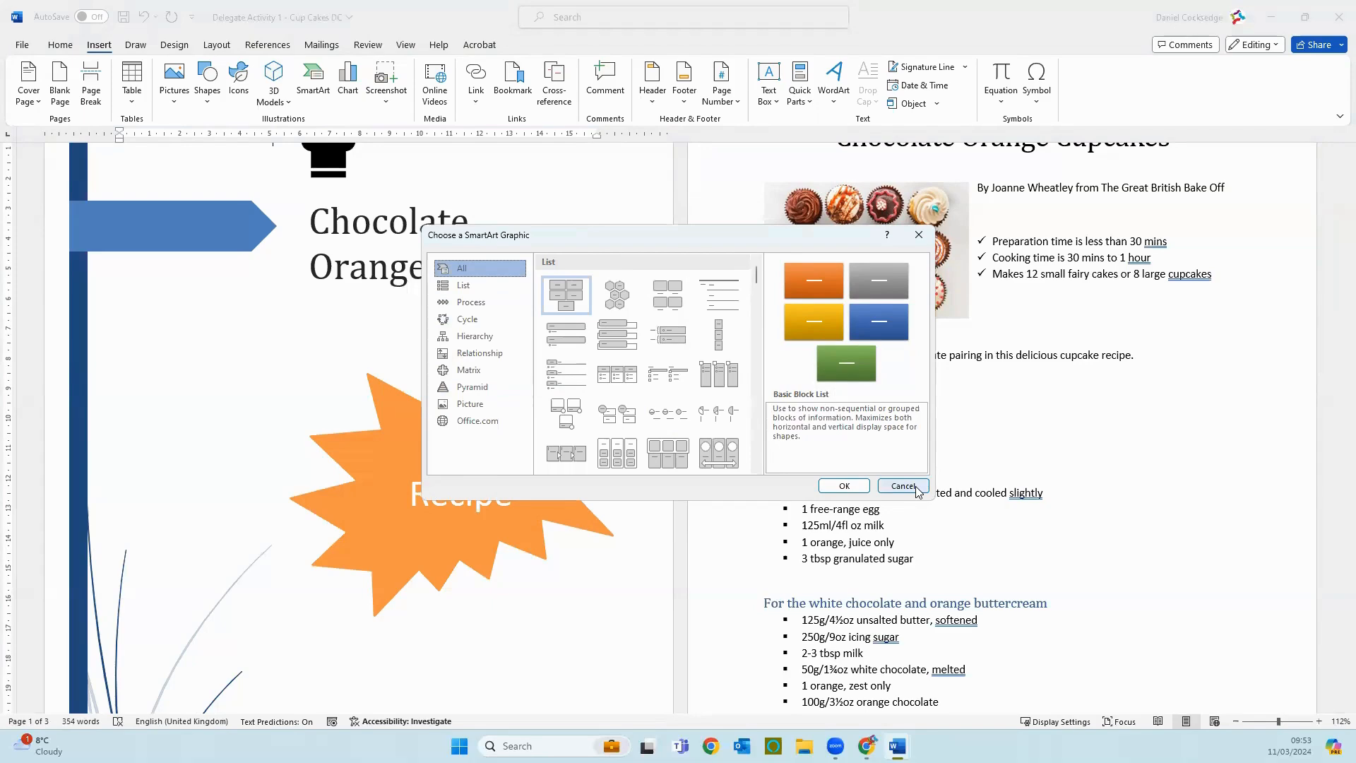
# Step: Review the available chart types and the supported providers for online videos without inserting anything
pyautogui.click(903, 486)
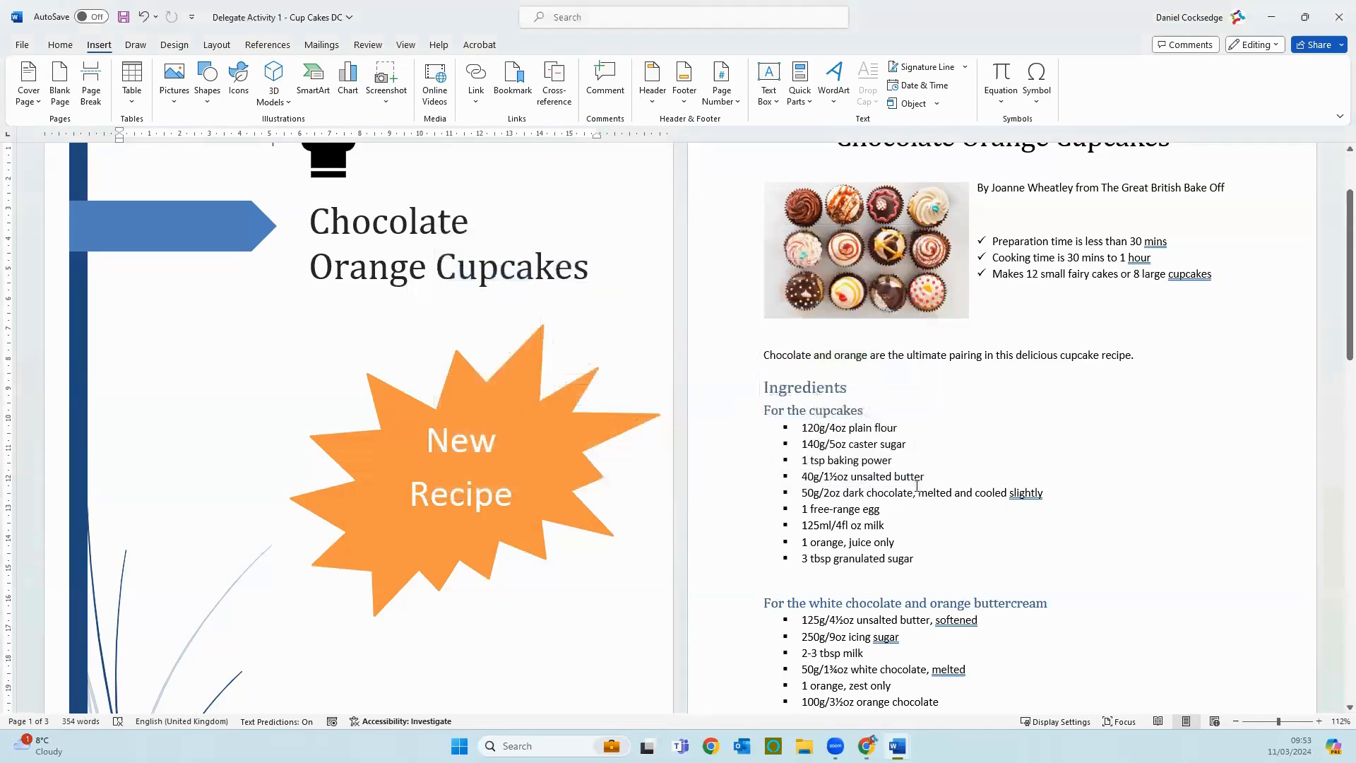
pyautogui.click(343, 91)
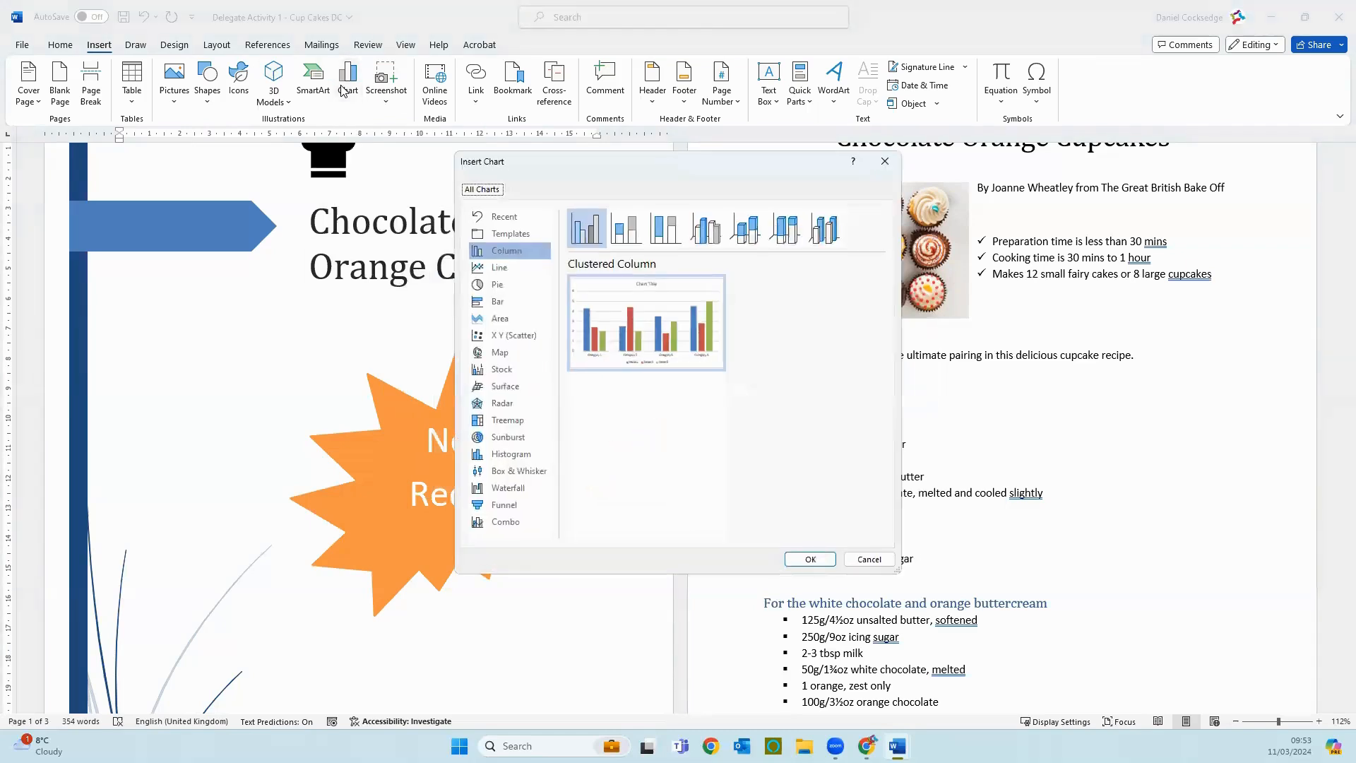
pyautogui.moveTo(628, 330)
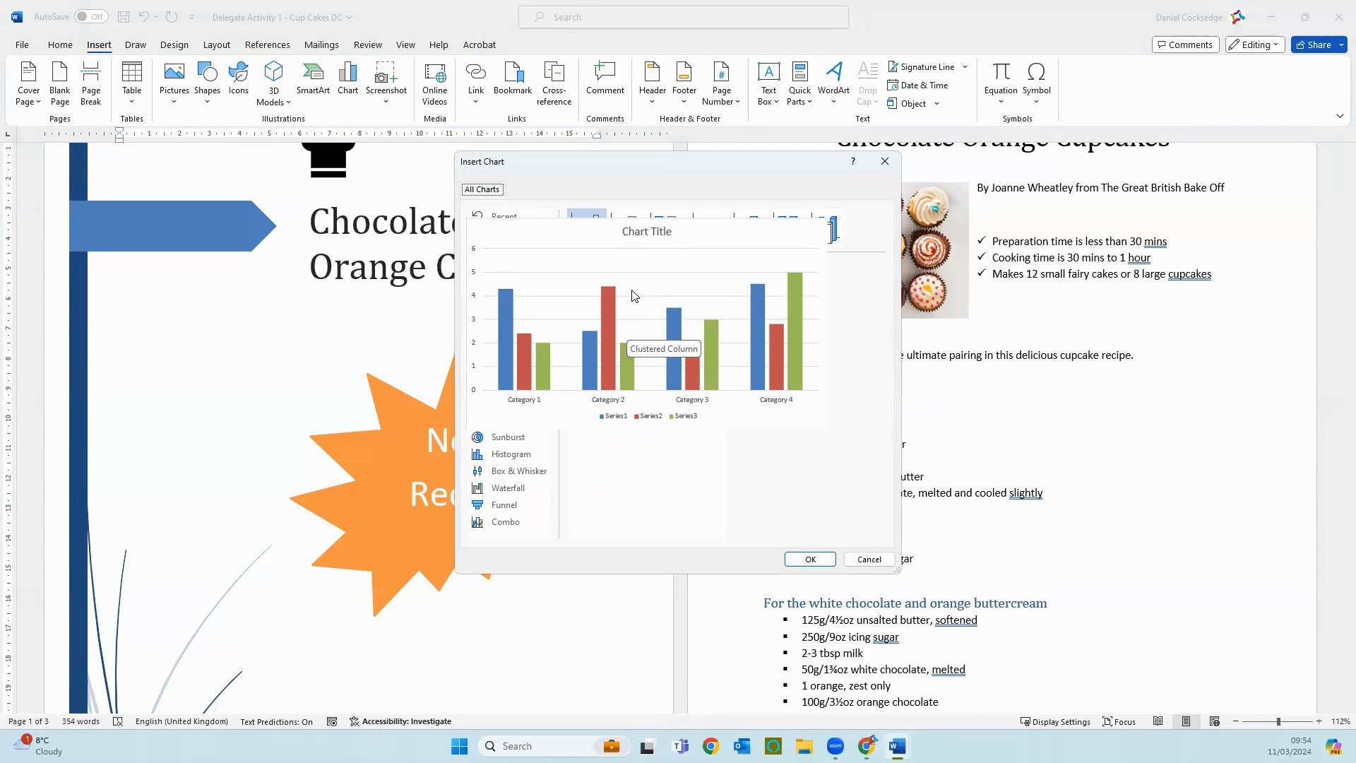
pyautogui.click(870, 559)
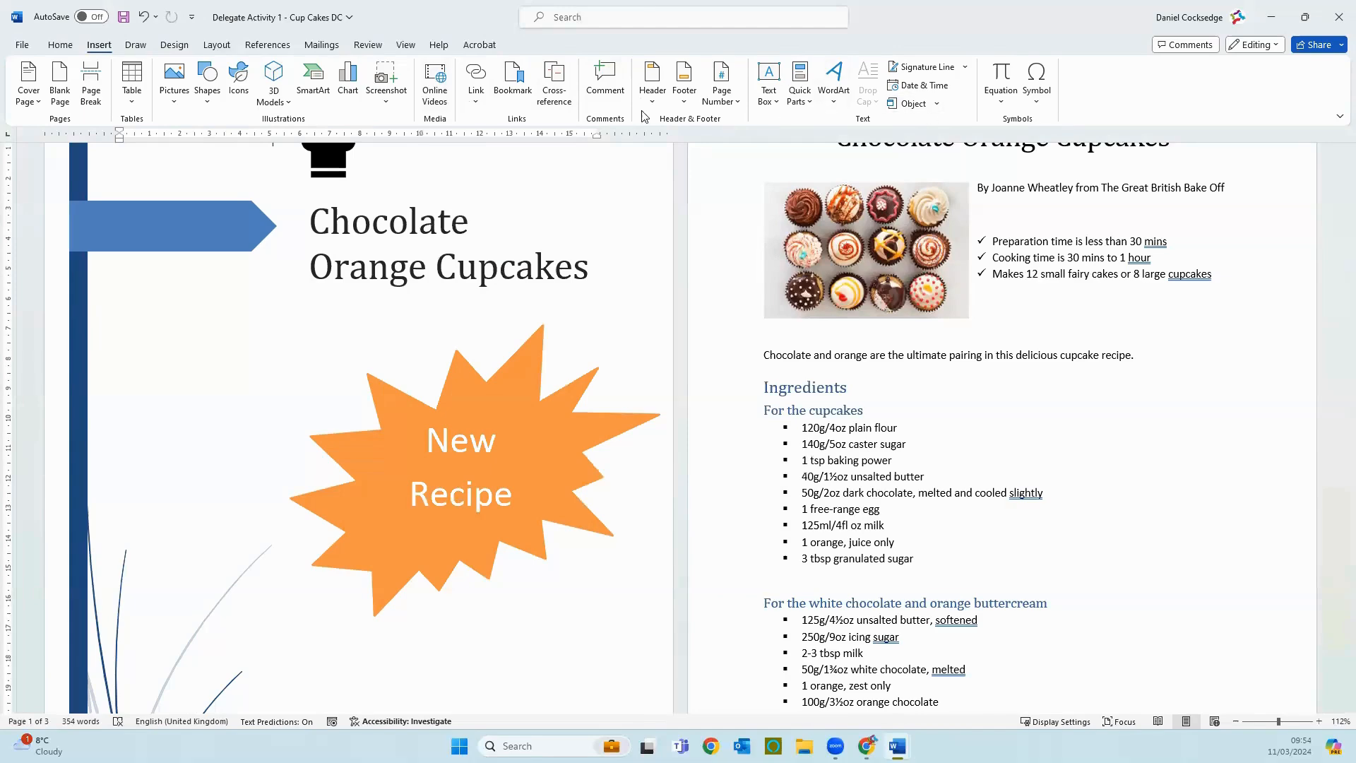
pyautogui.click(432, 98)
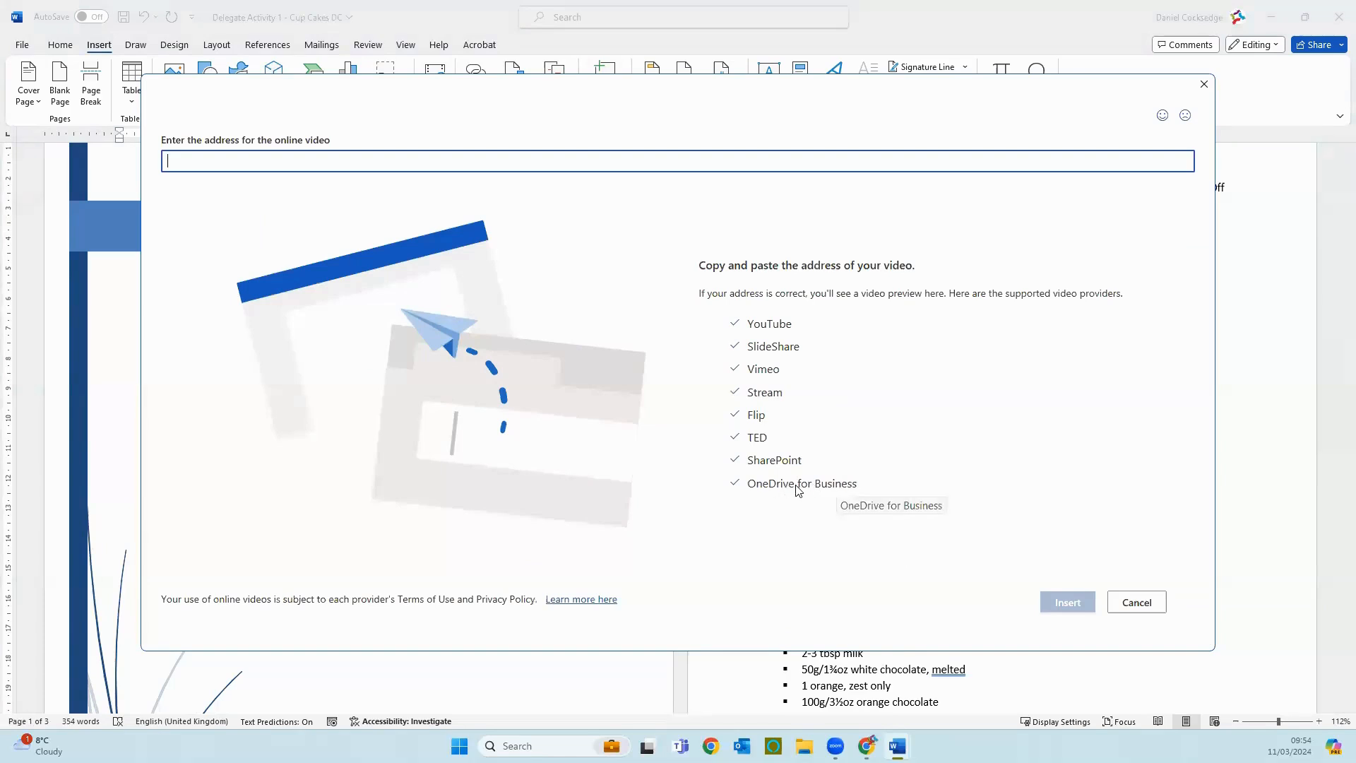
pyautogui.press('Escape')
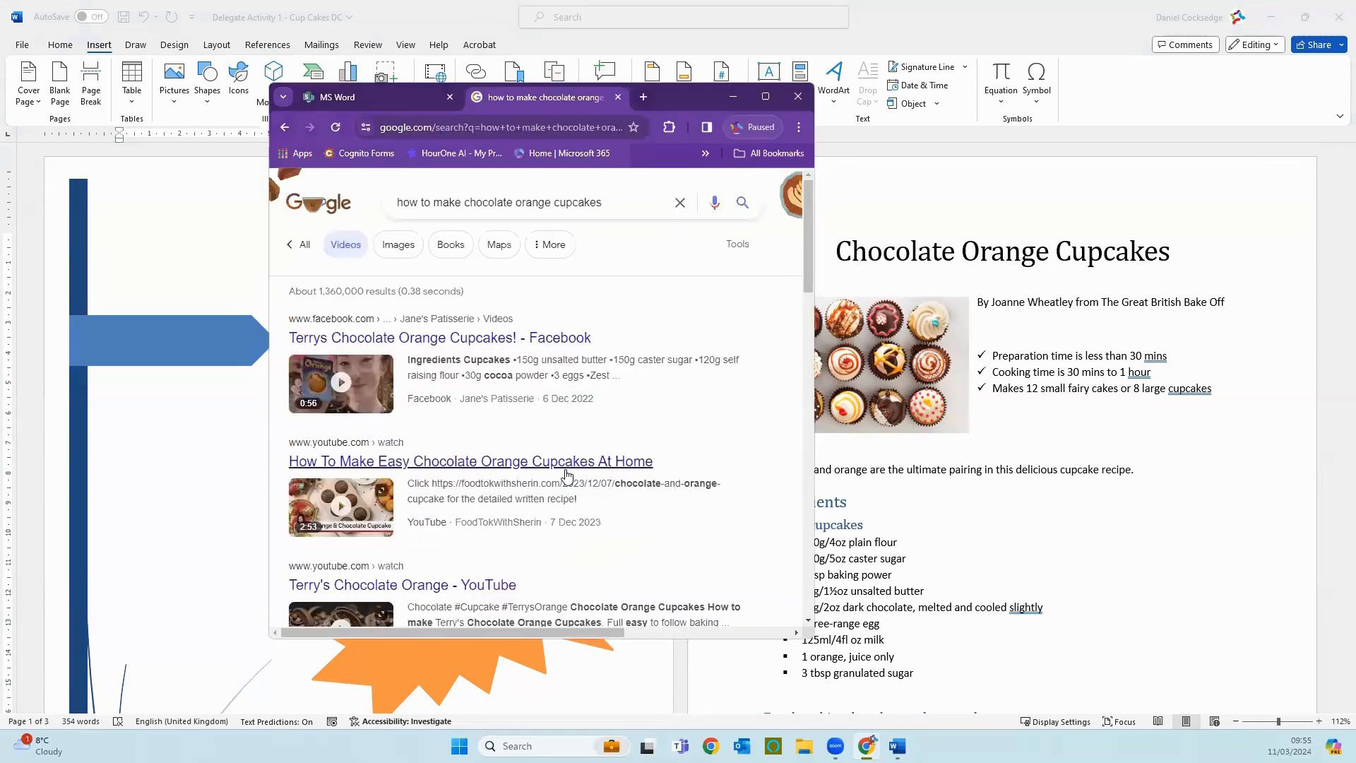
# Step: Switch to Chrome, open the "Terry's Chocolate Orange" YouTube video from the video results, skip its ad and pause it
pyautogui.scroll(-2, 594, 479)
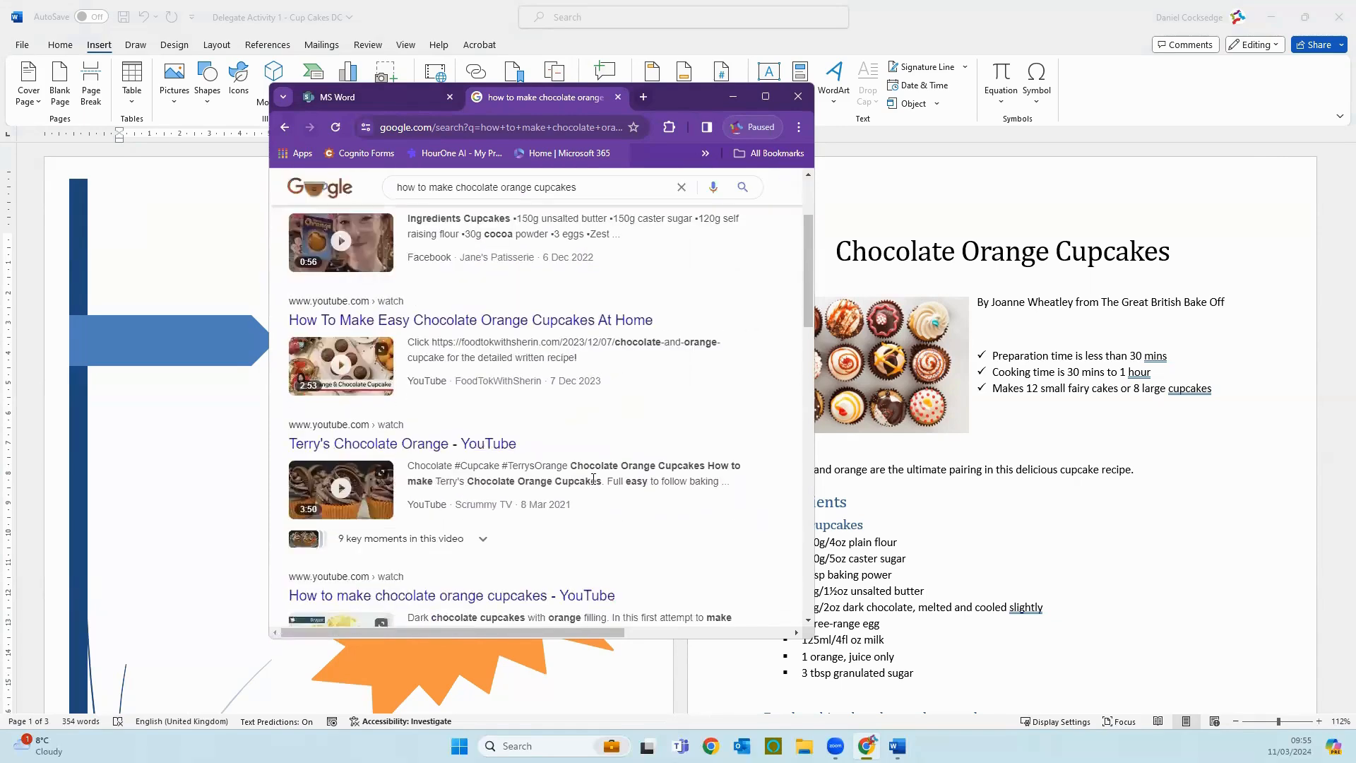
pyautogui.scroll(-2, 593, 480)
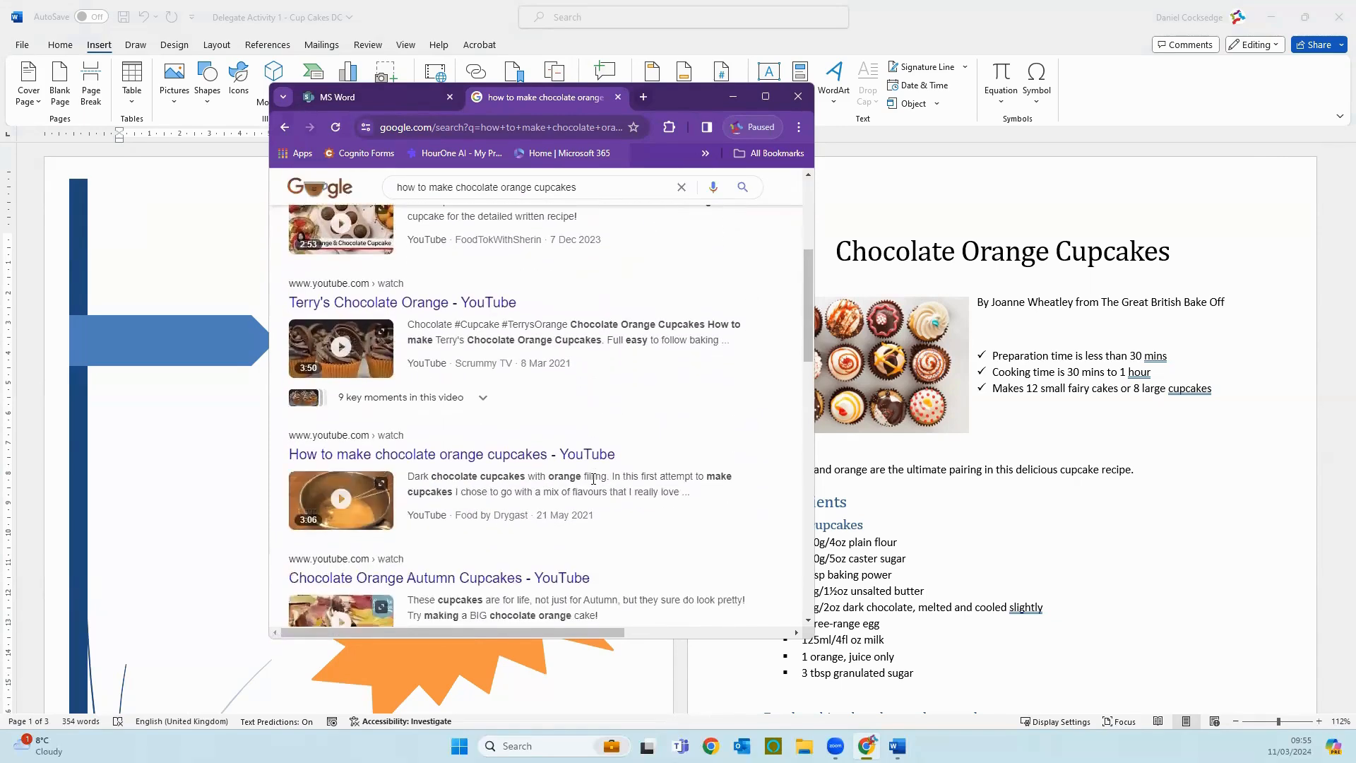
pyautogui.click(359, 362)
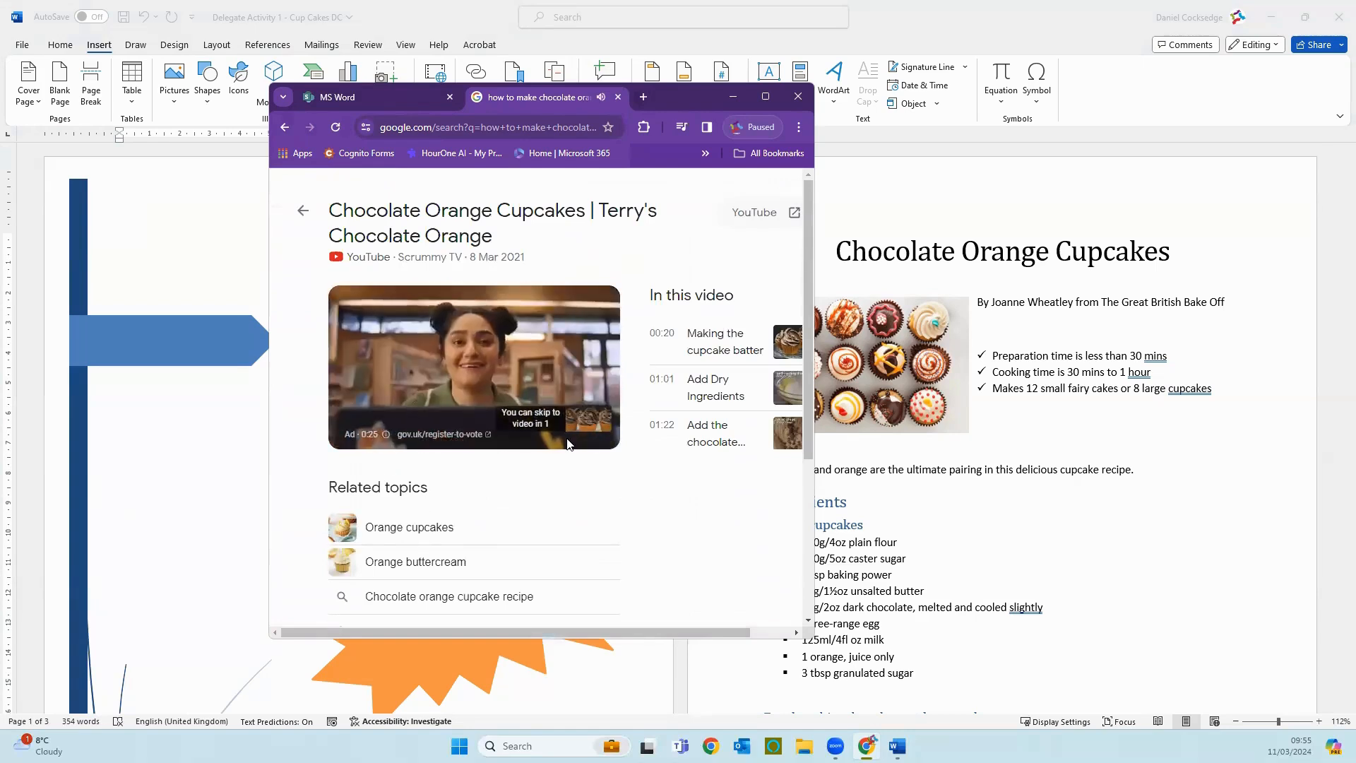
pyautogui.click(582, 419)
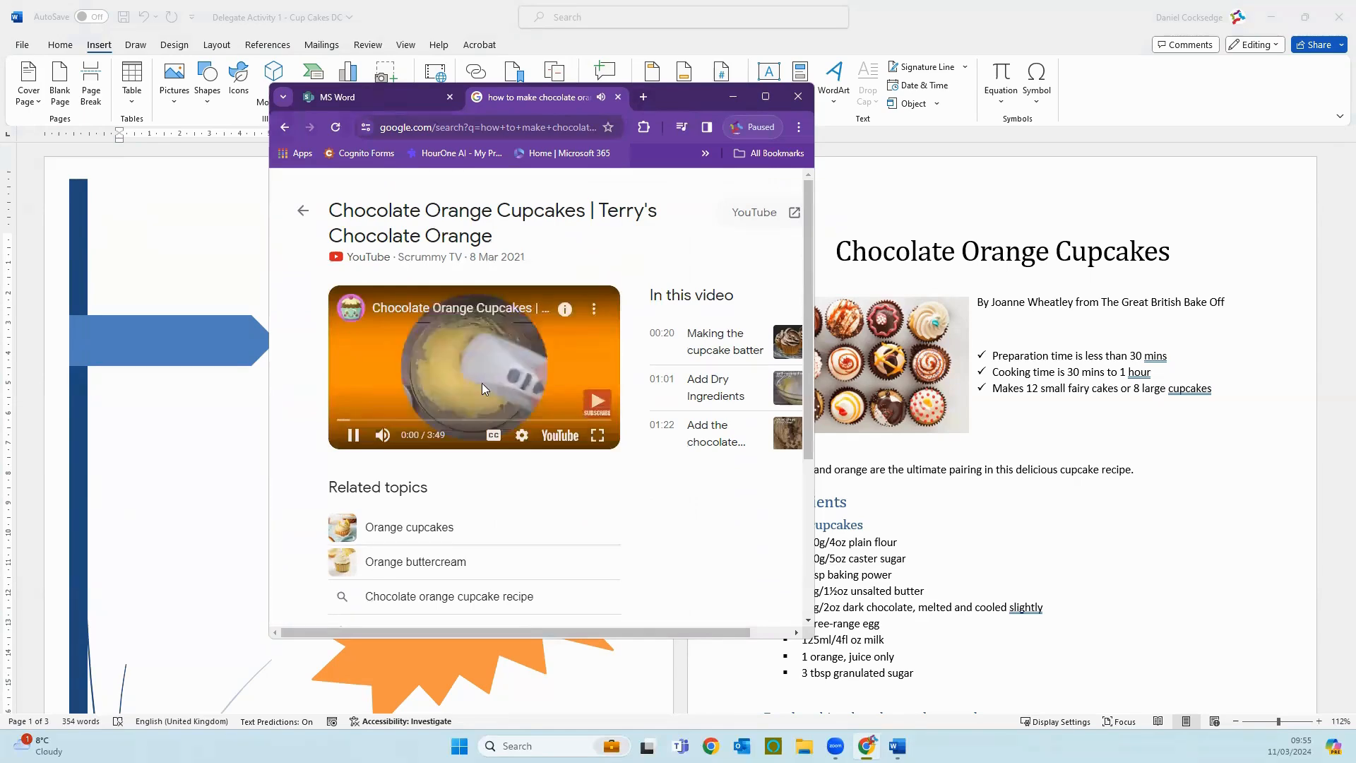
pyautogui.click(353, 436)
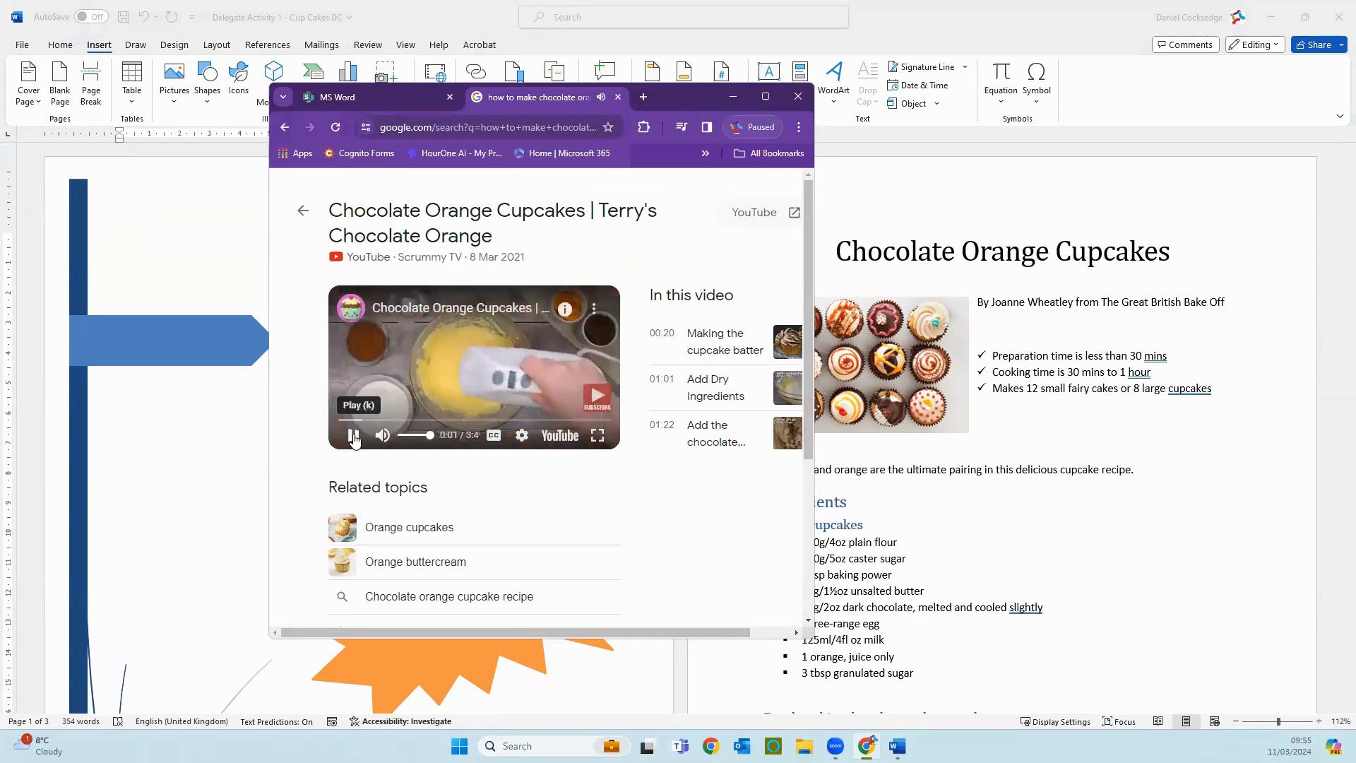
# Step: Copy the URL of the paused cupcake video and close the browser window
pyautogui.rightClick(406, 362)
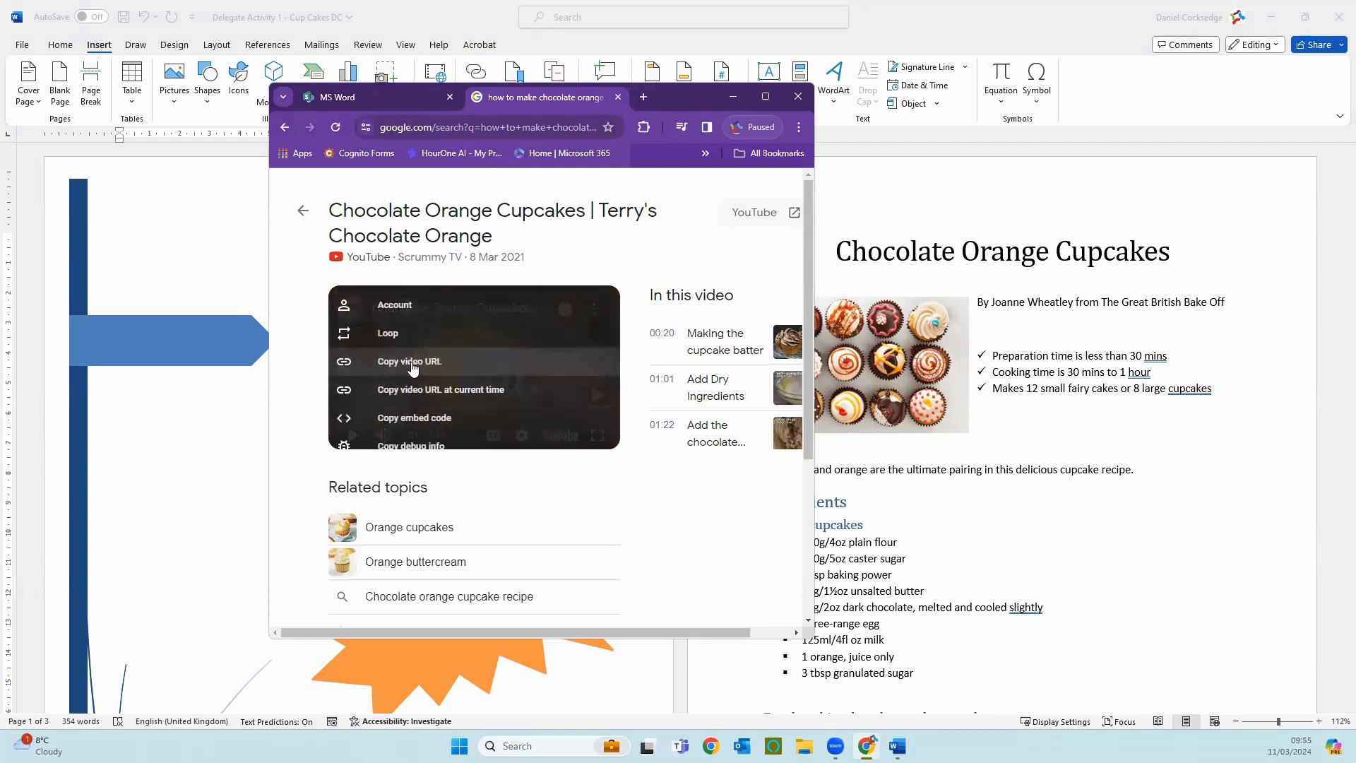
pyautogui.click(412, 363)
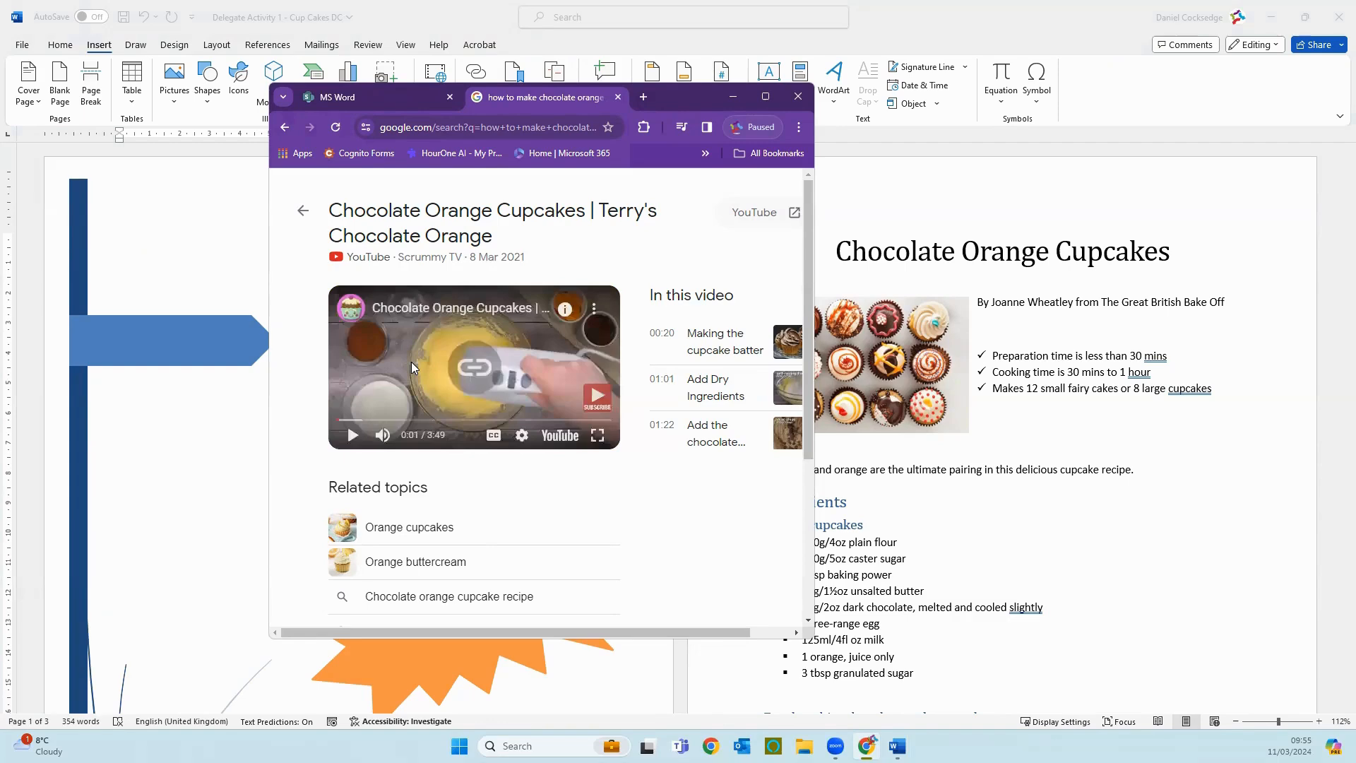
pyautogui.click(796, 100)
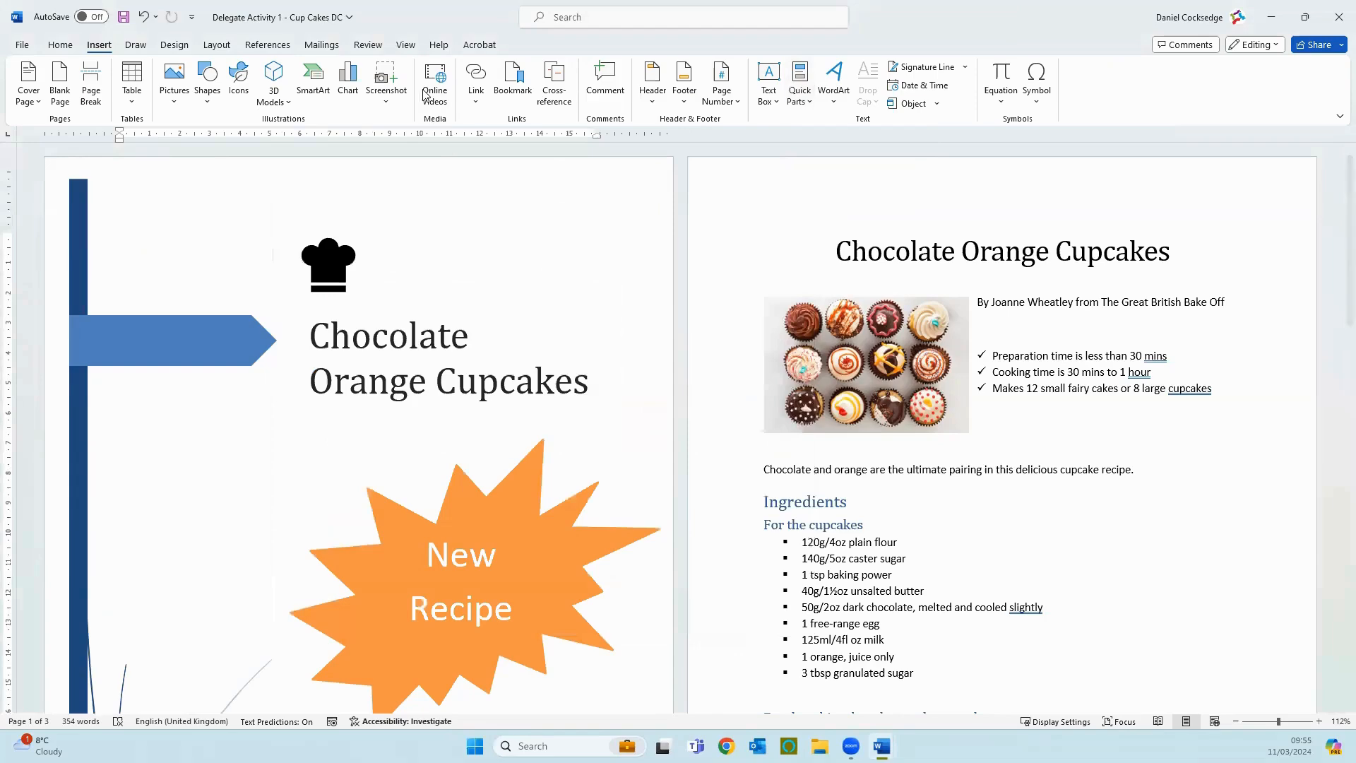
pyautogui.scroll(-2, 953, 452)
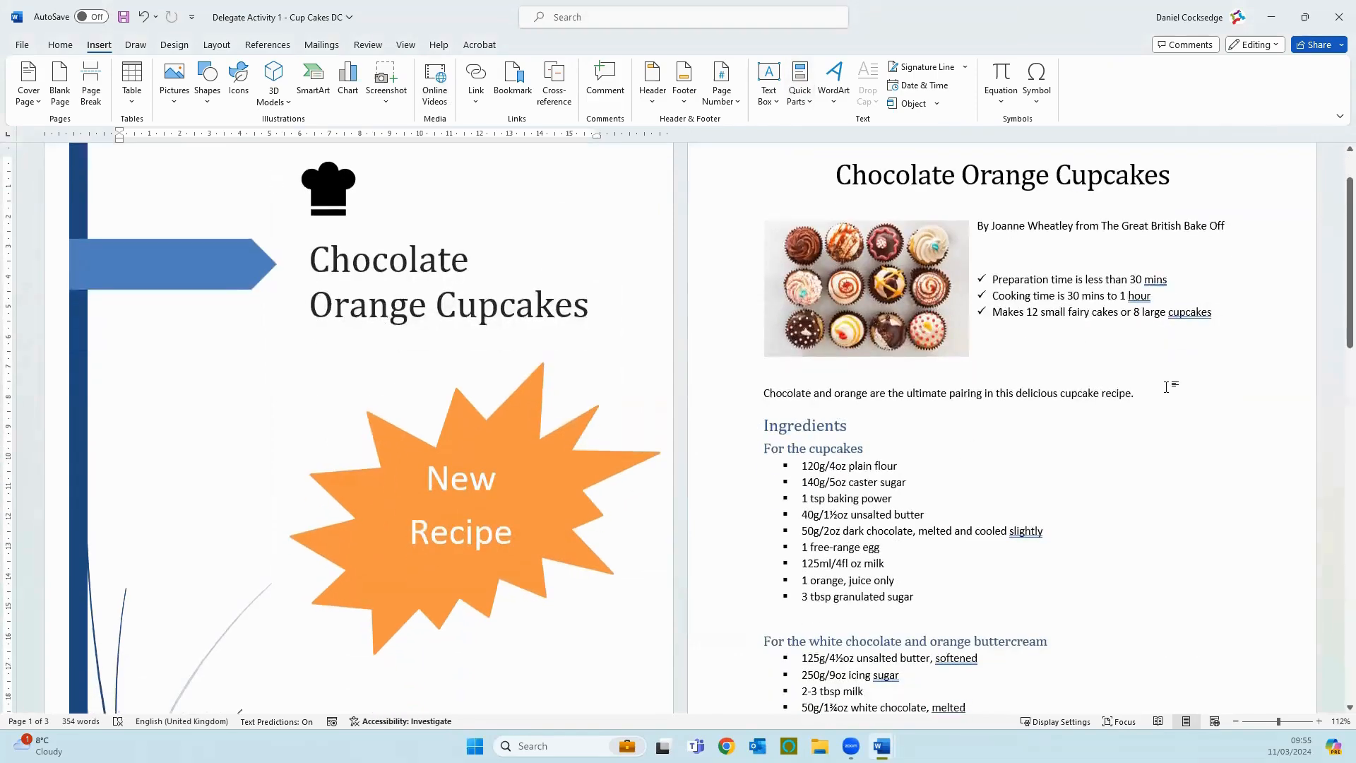
pyautogui.click(1166, 388)
pyautogui.press('Return')
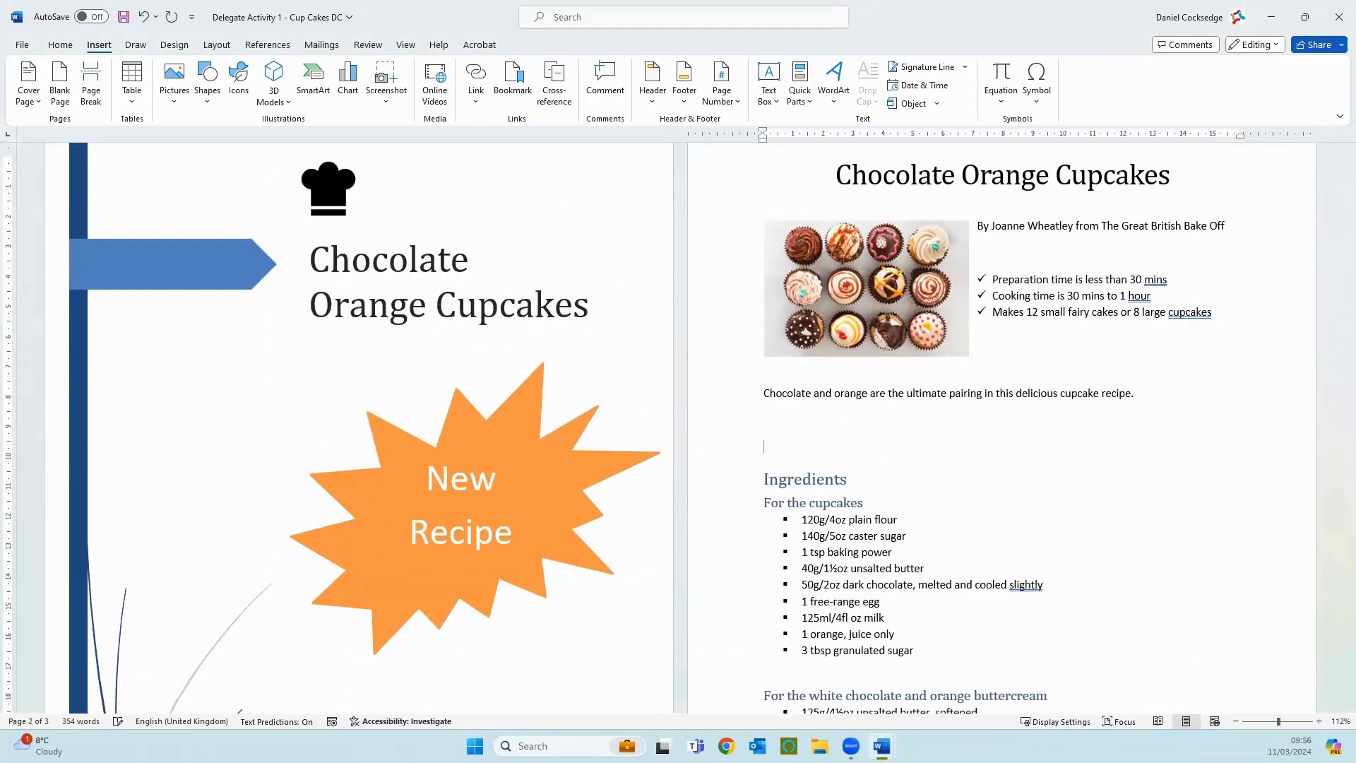
pyautogui.press('BackSpace')
pyautogui.press('BackSpace')
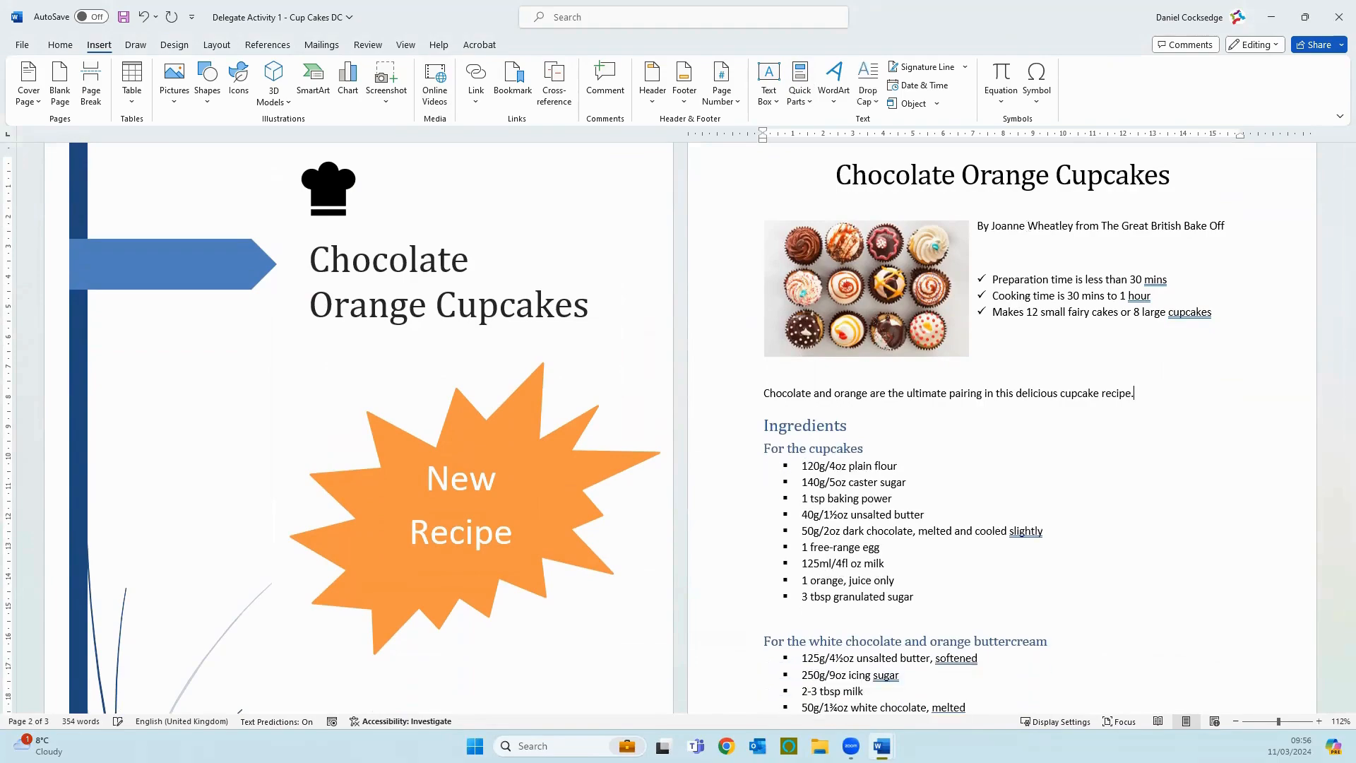
# Step: Add three blank lines between the Method heading and the first numbered instruction
pyautogui.scroll(-5, 930, 262)
pyautogui.scroll(-10, 931, 262)
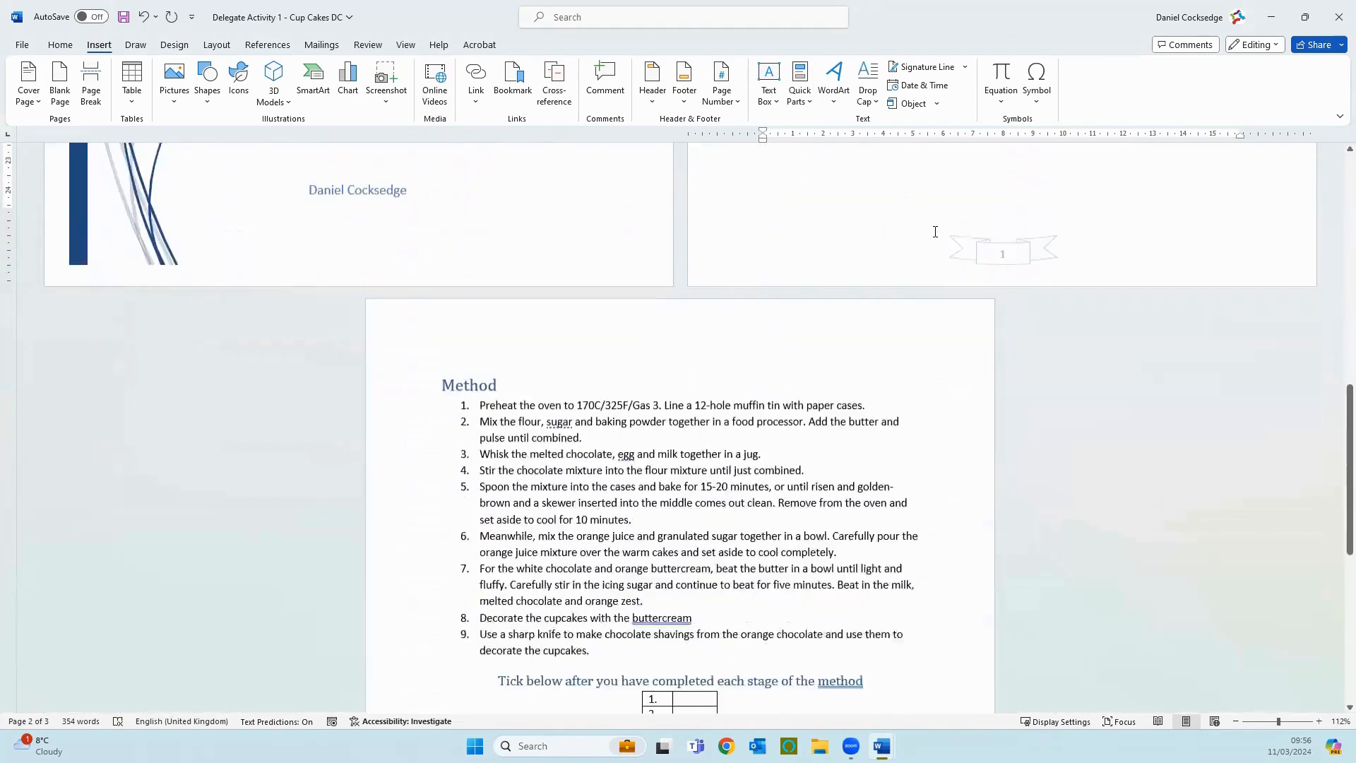
pyautogui.scroll(4, 616, 335)
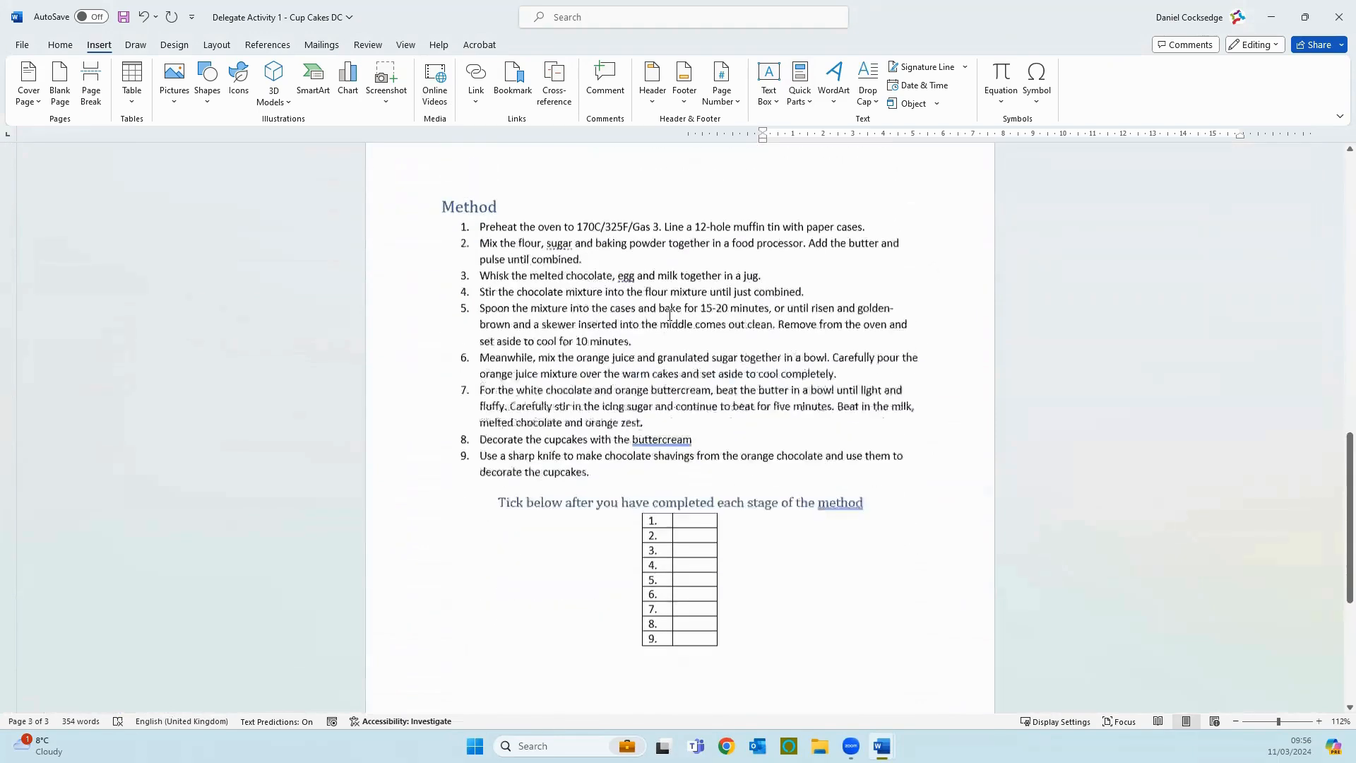
pyautogui.click(517, 271)
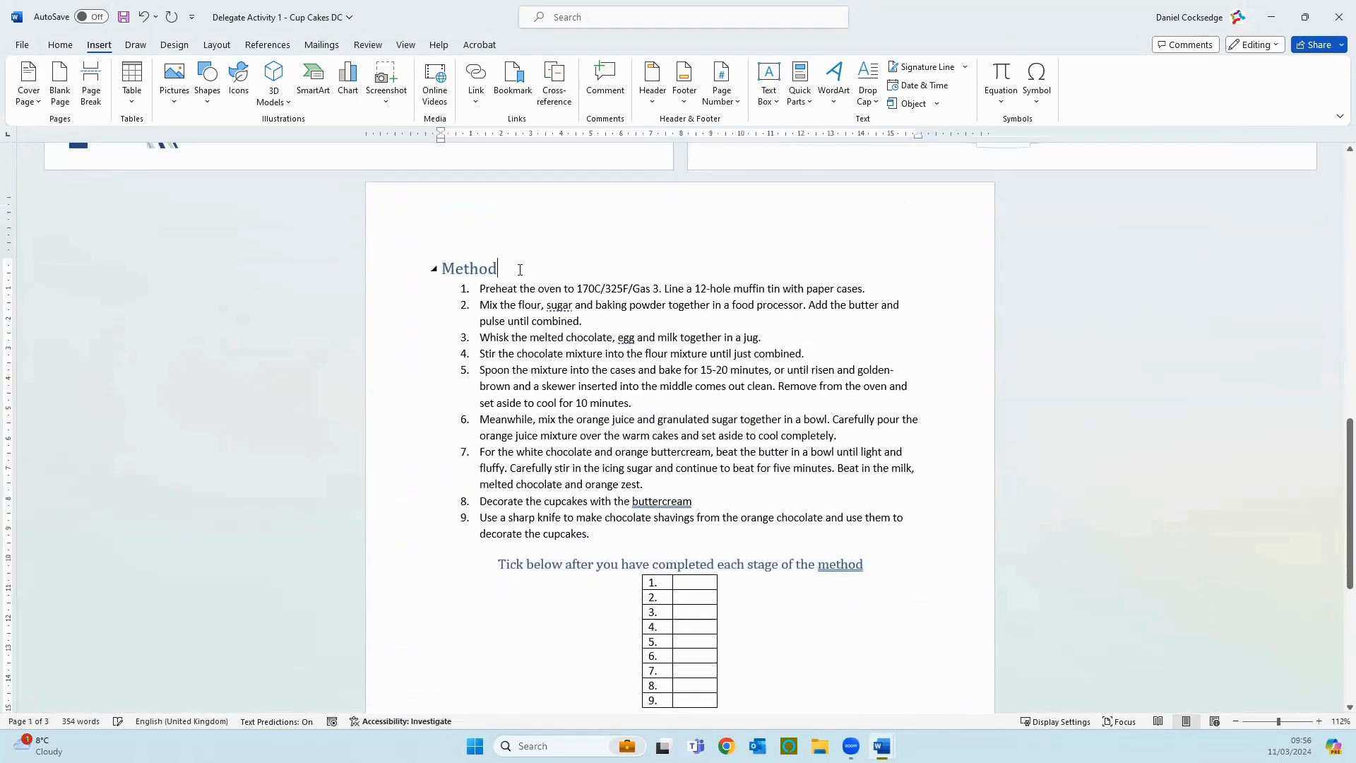
pyautogui.press('Return')
pyautogui.press('Return')
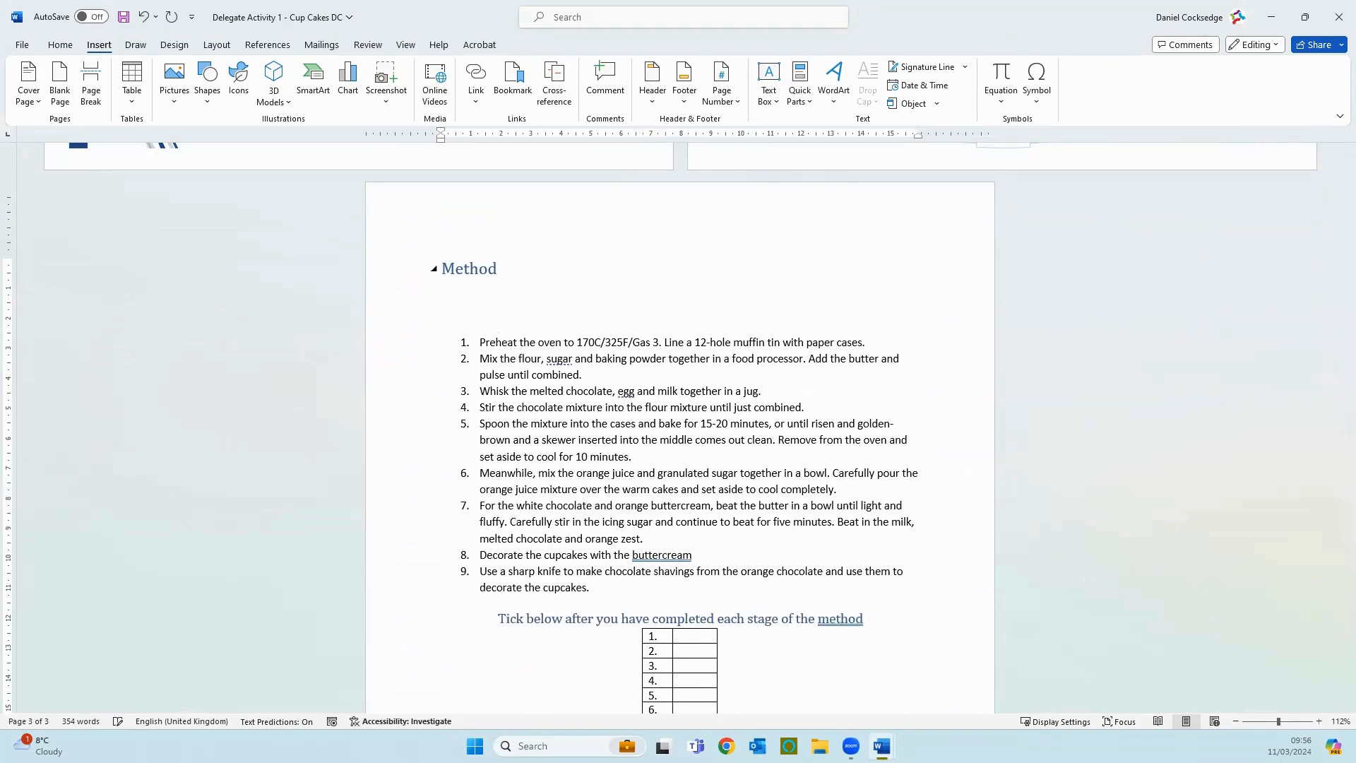
pyautogui.press('Return')
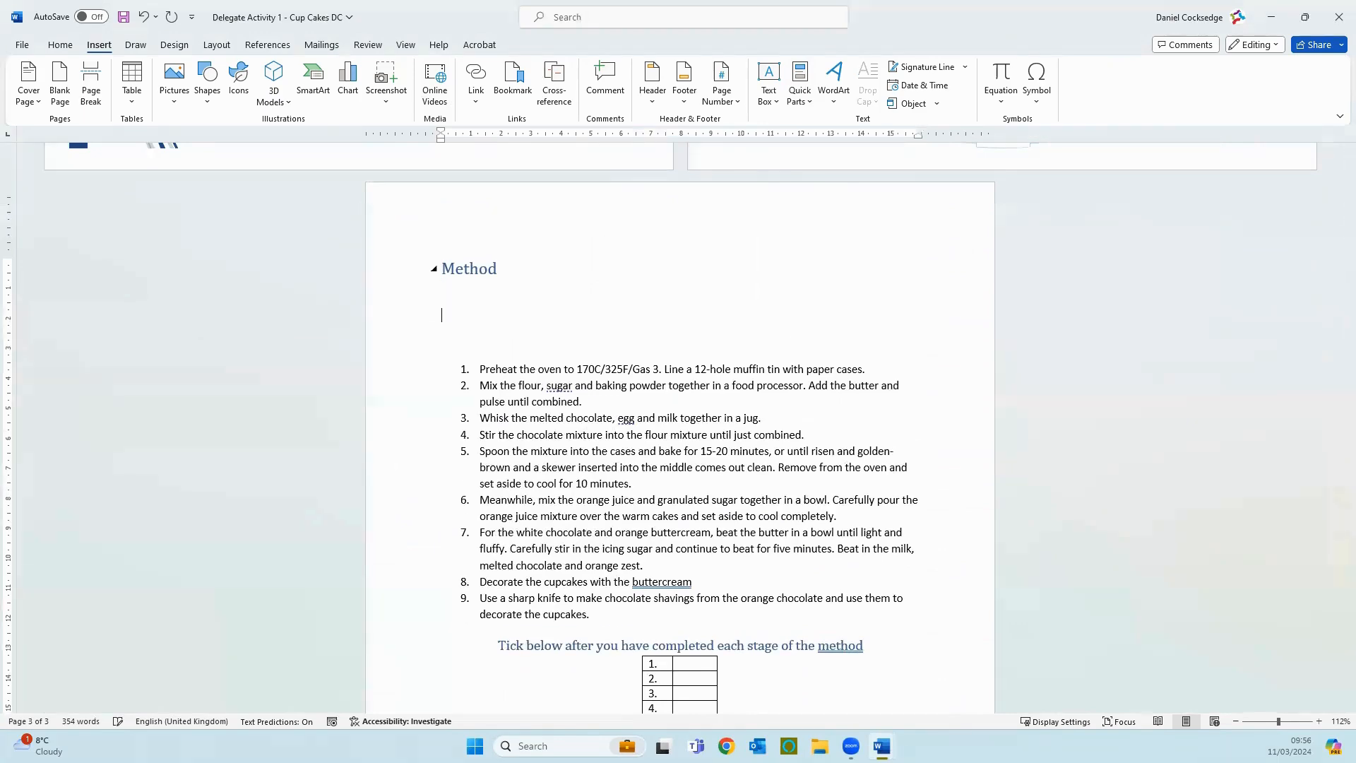
# Step: Insert an online video below the Method heading using the copied YouTube address
pyautogui.click(435, 98)
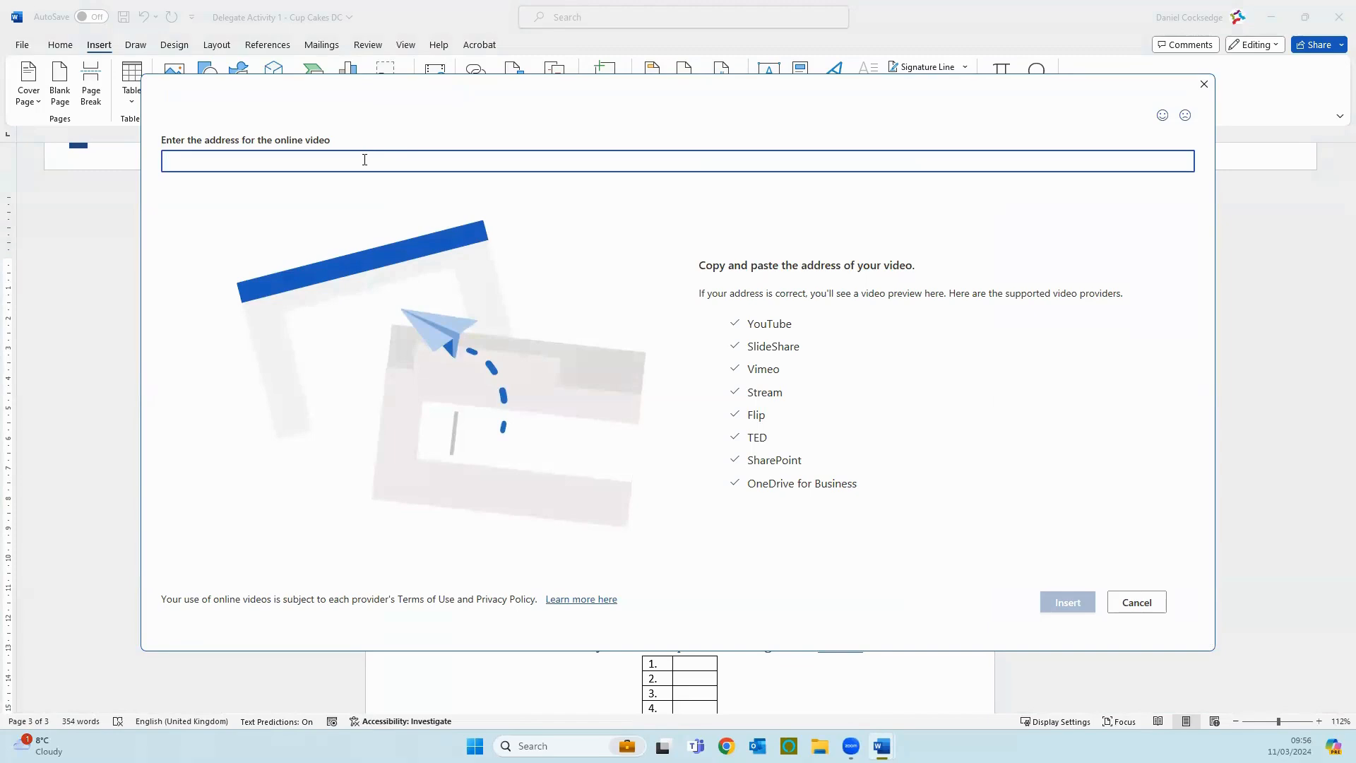
pyautogui.rightClick(364, 159)
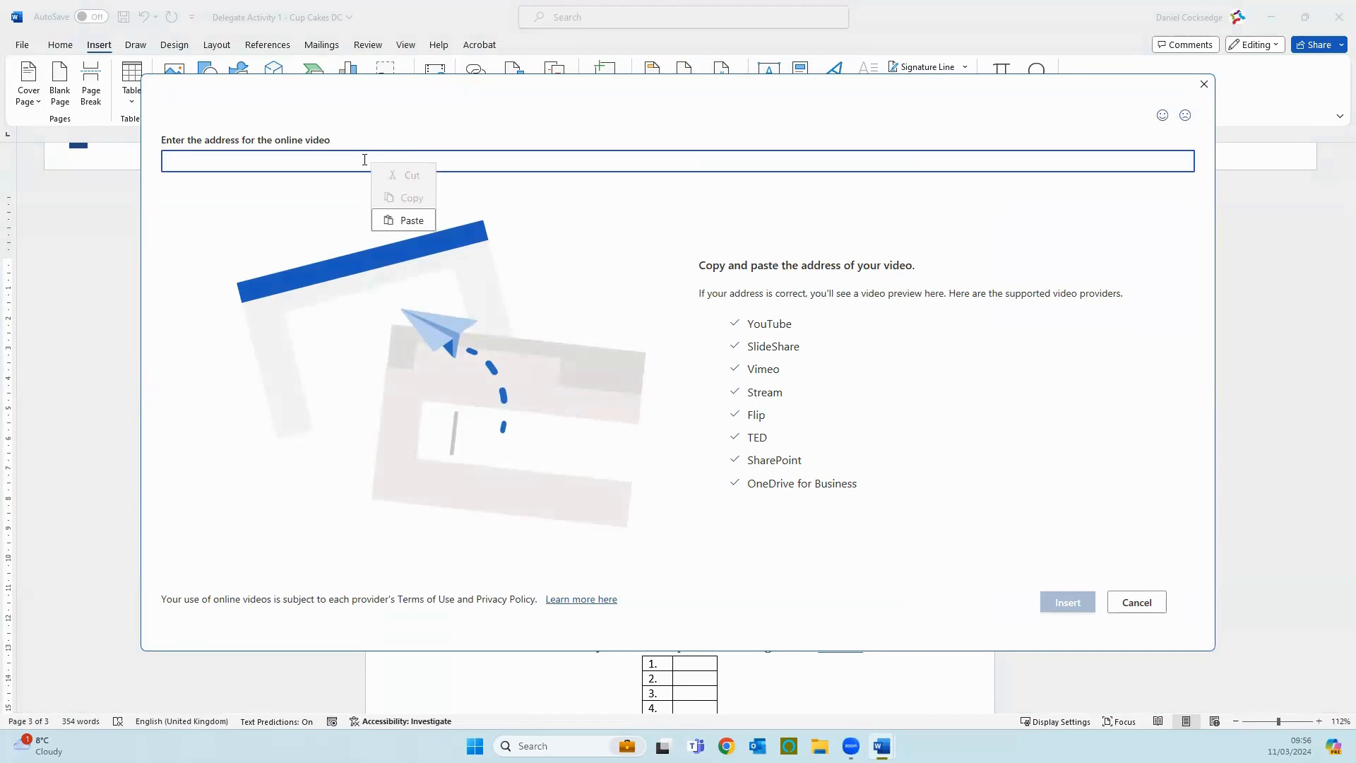
pyautogui.click(390, 220)
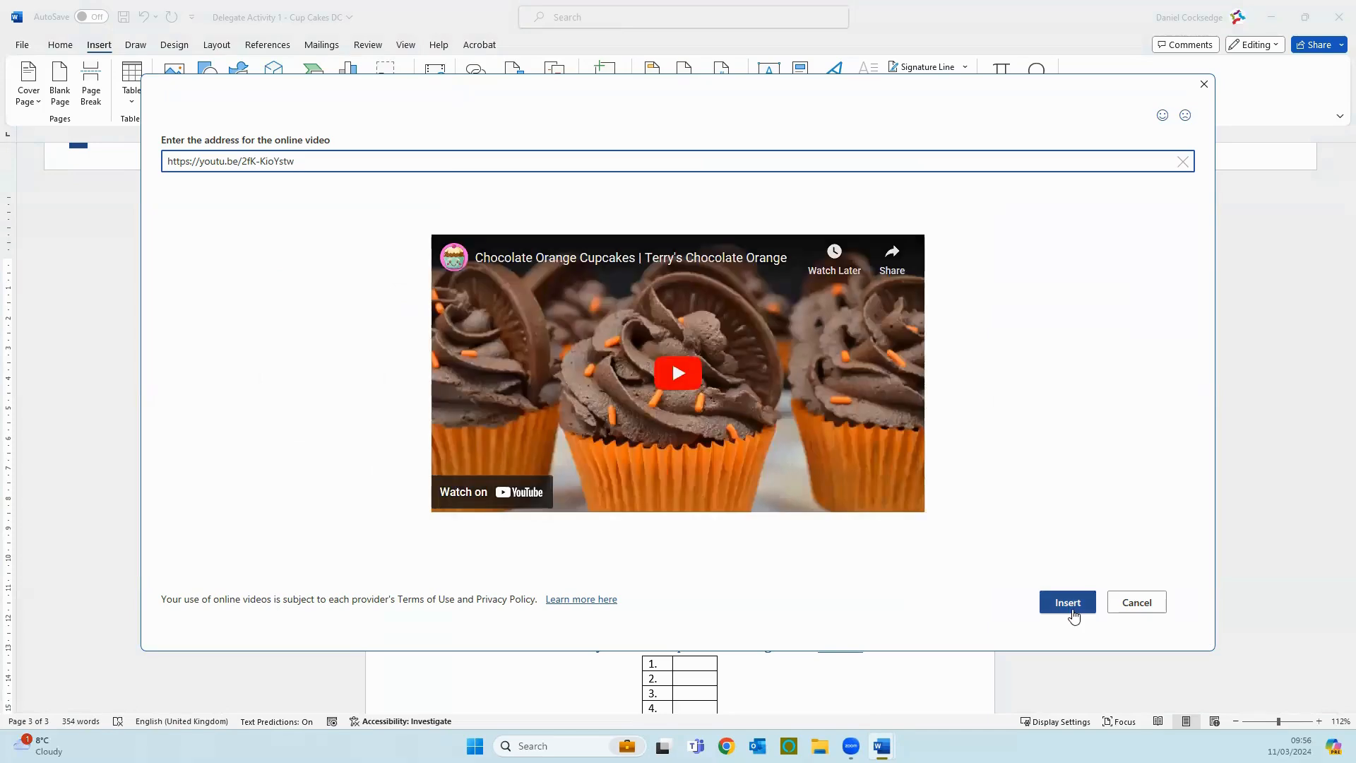
pyautogui.click(1075, 613)
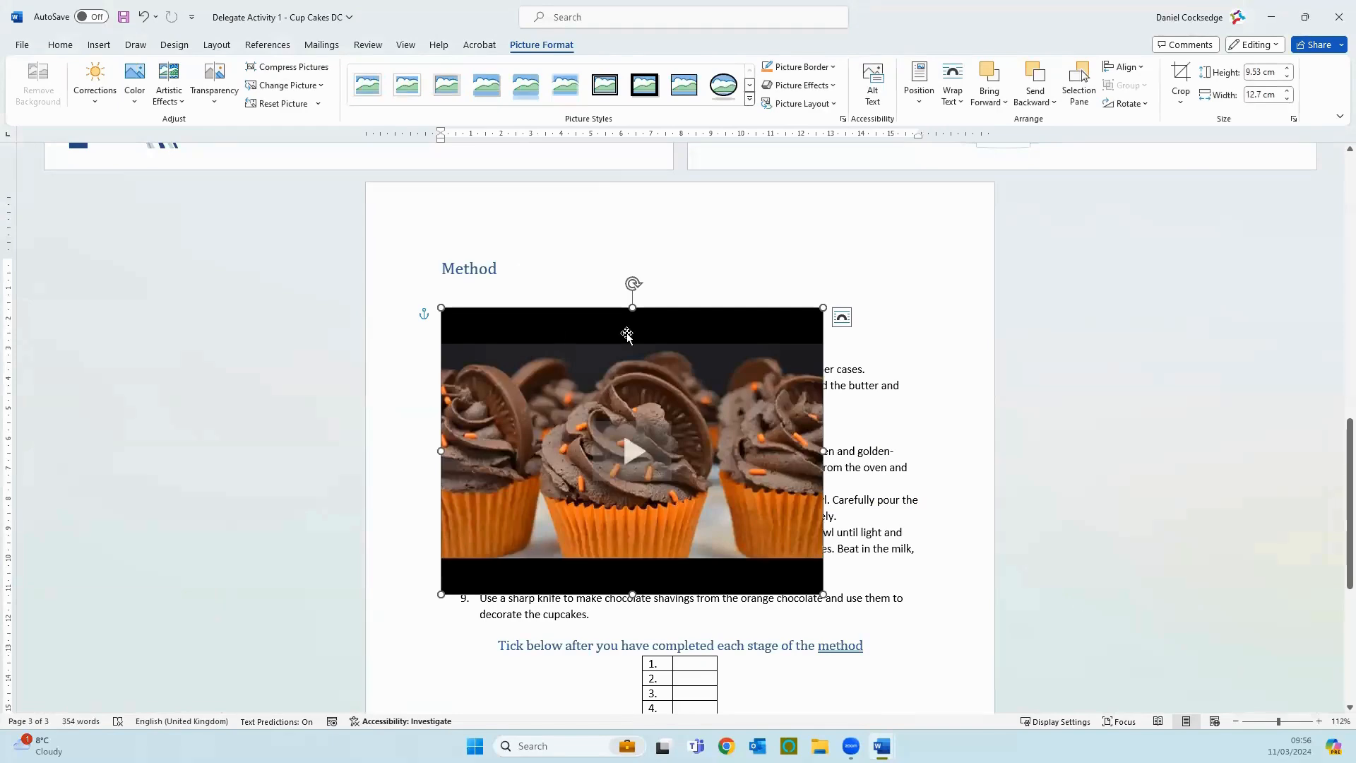
# Step: Set the video's wrapping to Top and Bottom and shrink it proportionally to about 6.49 cm high by 8.65 cm wide
pyautogui.click(843, 325)
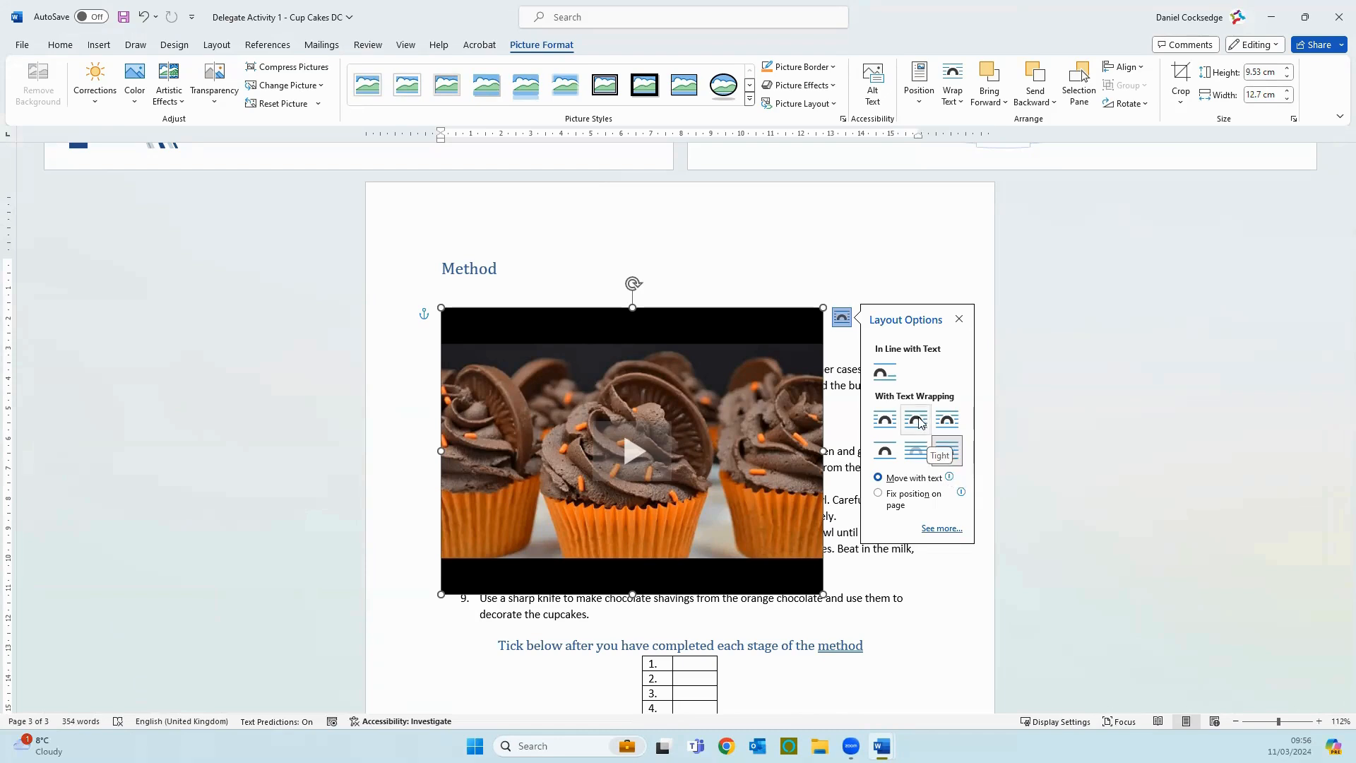
pyautogui.click(886, 451)
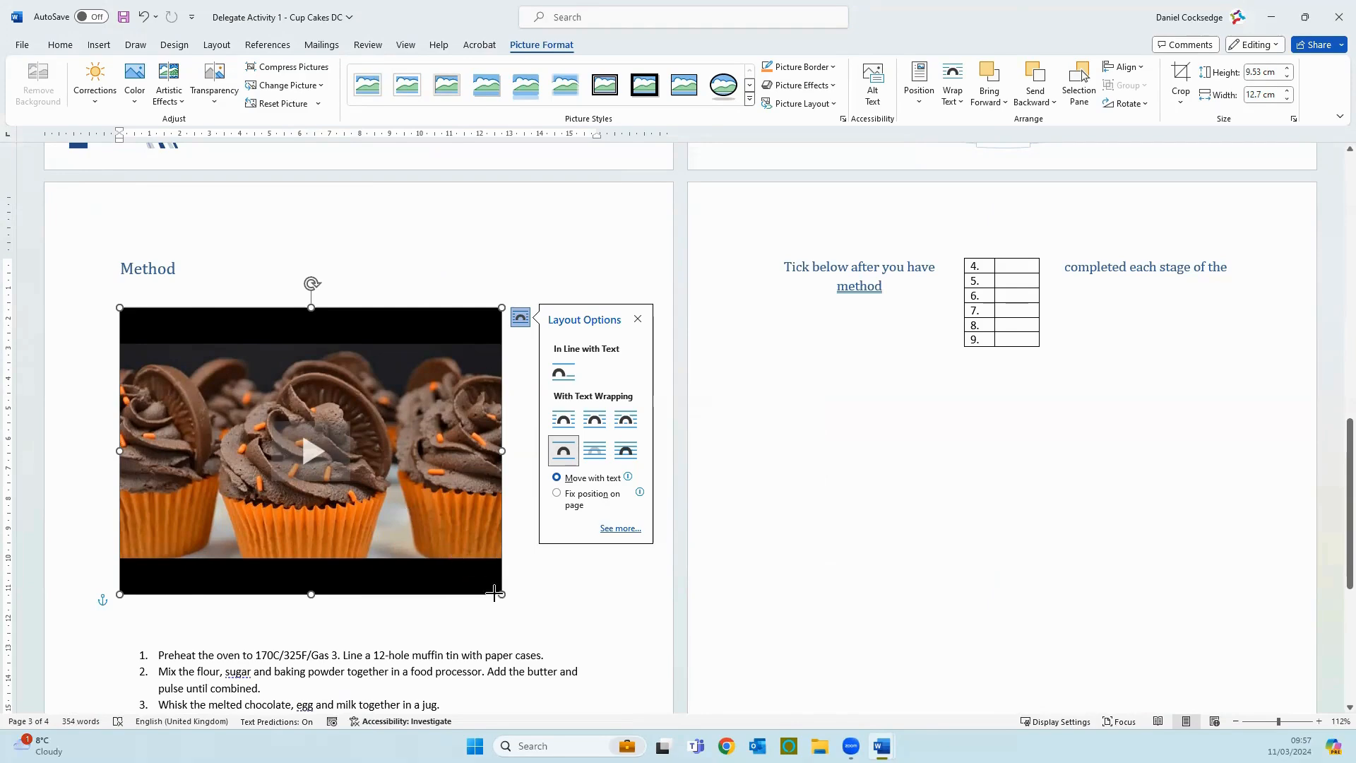
pyautogui.moveTo(502, 594); pyautogui.dragTo(379, 466)
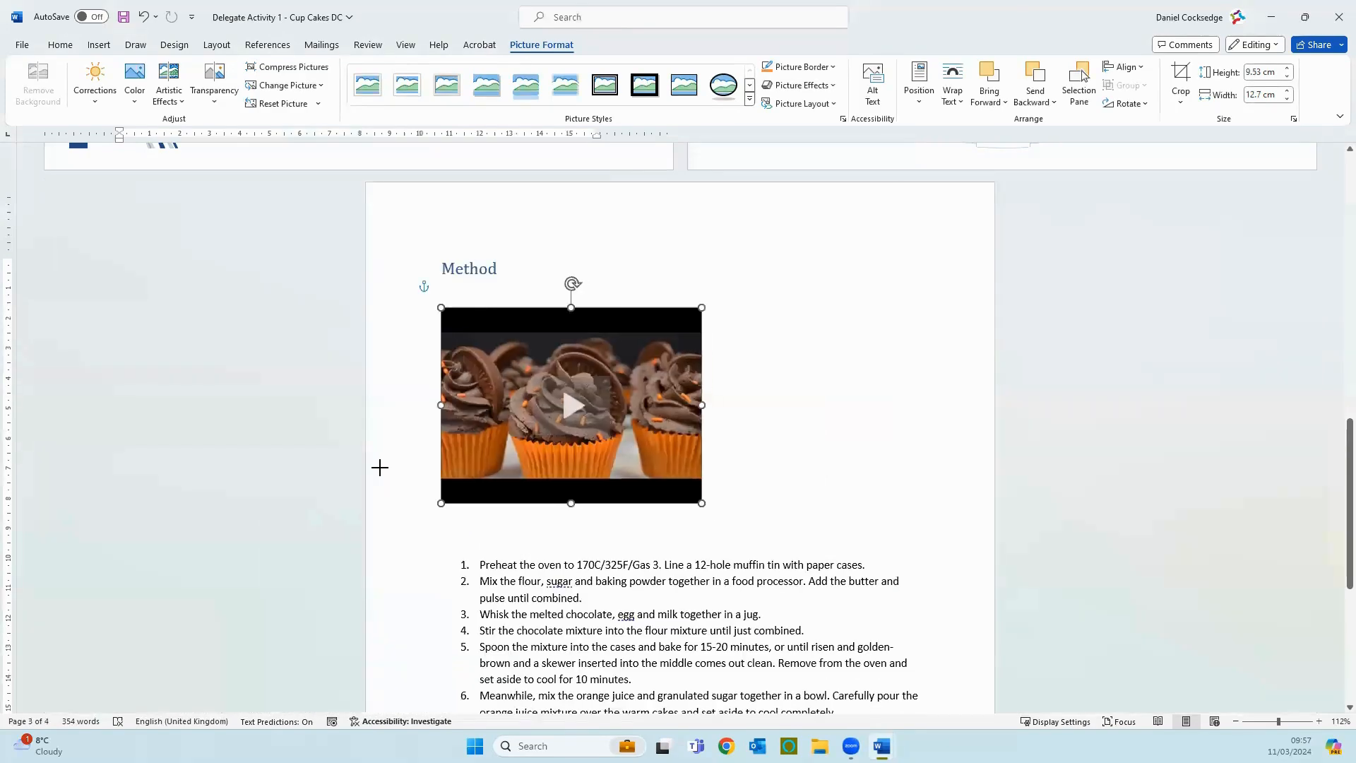
# Step: Delete a blank line under the Method heading and move the video up to roughly the page's centre, just below the heading
pyautogui.click(514, 294)
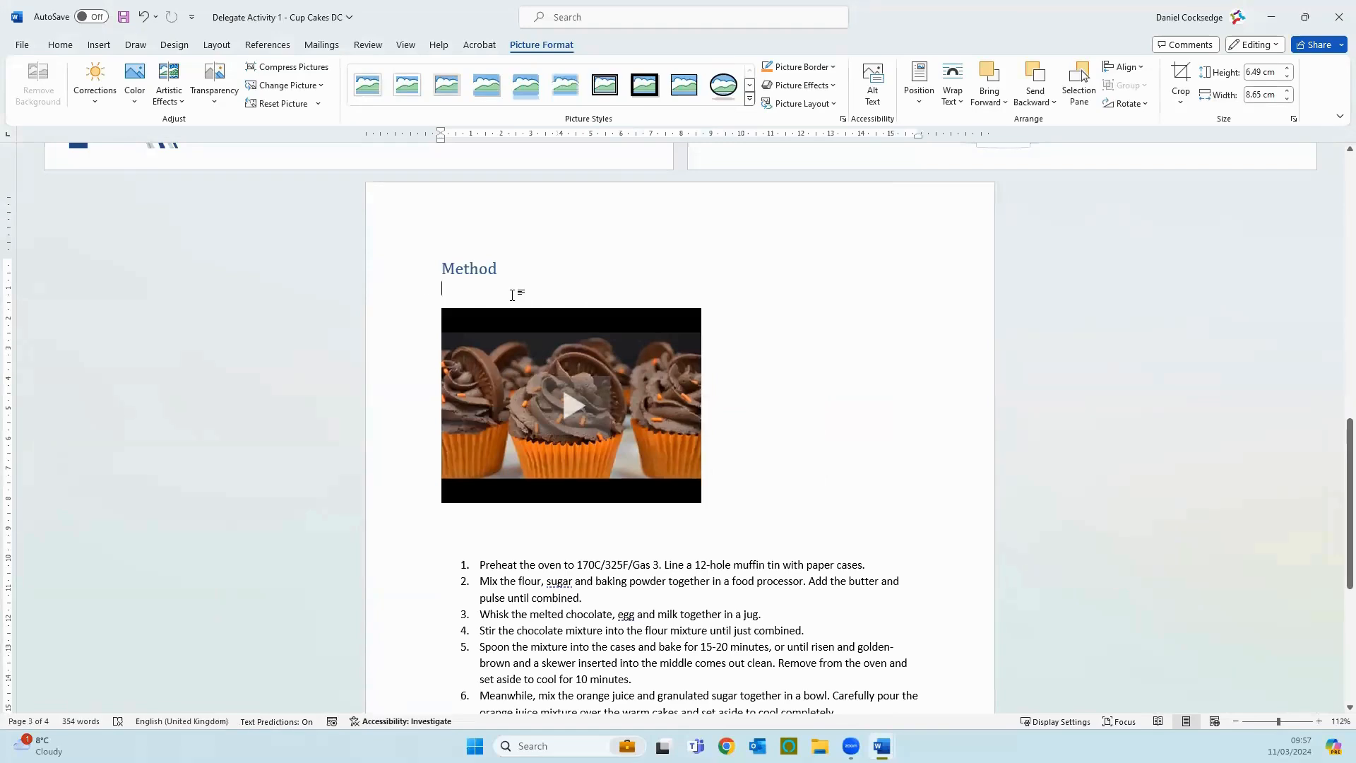
pyautogui.press('Delete')
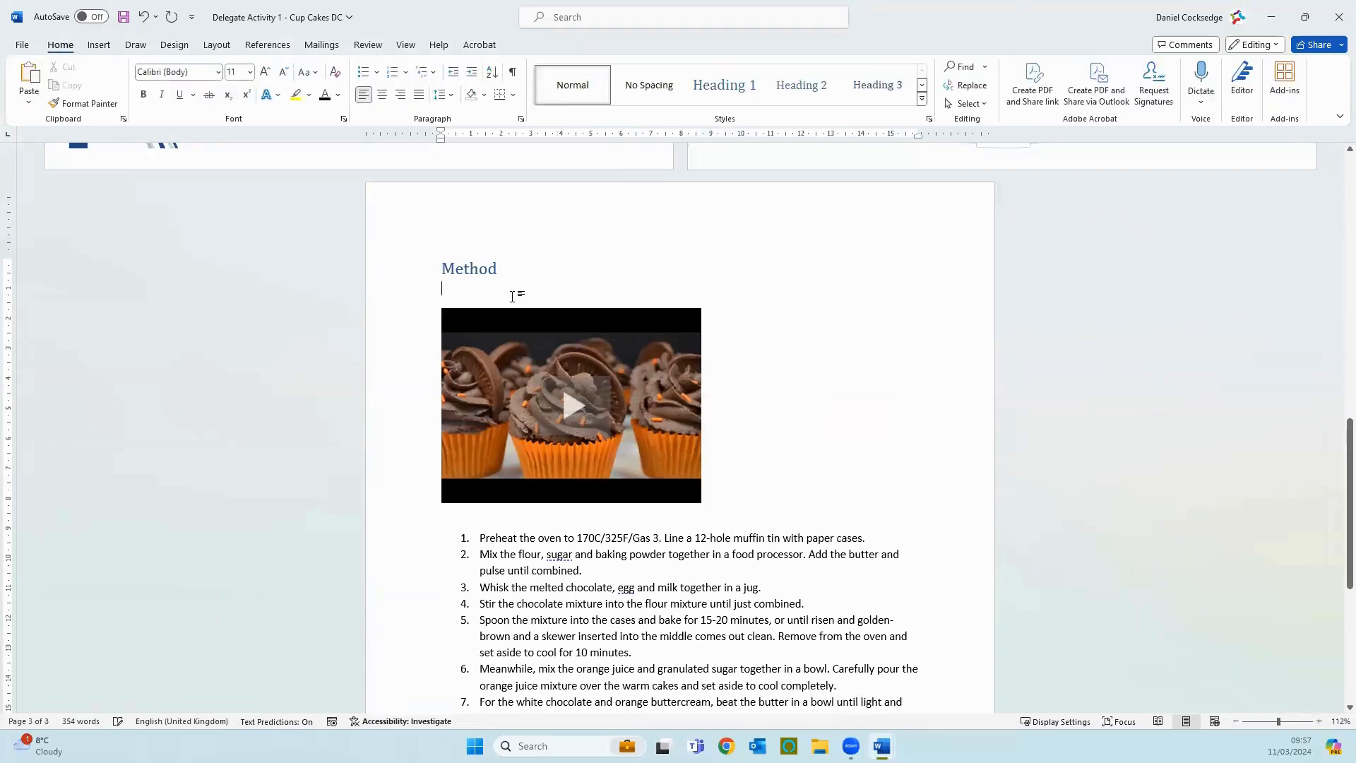
pyautogui.click(515, 333)
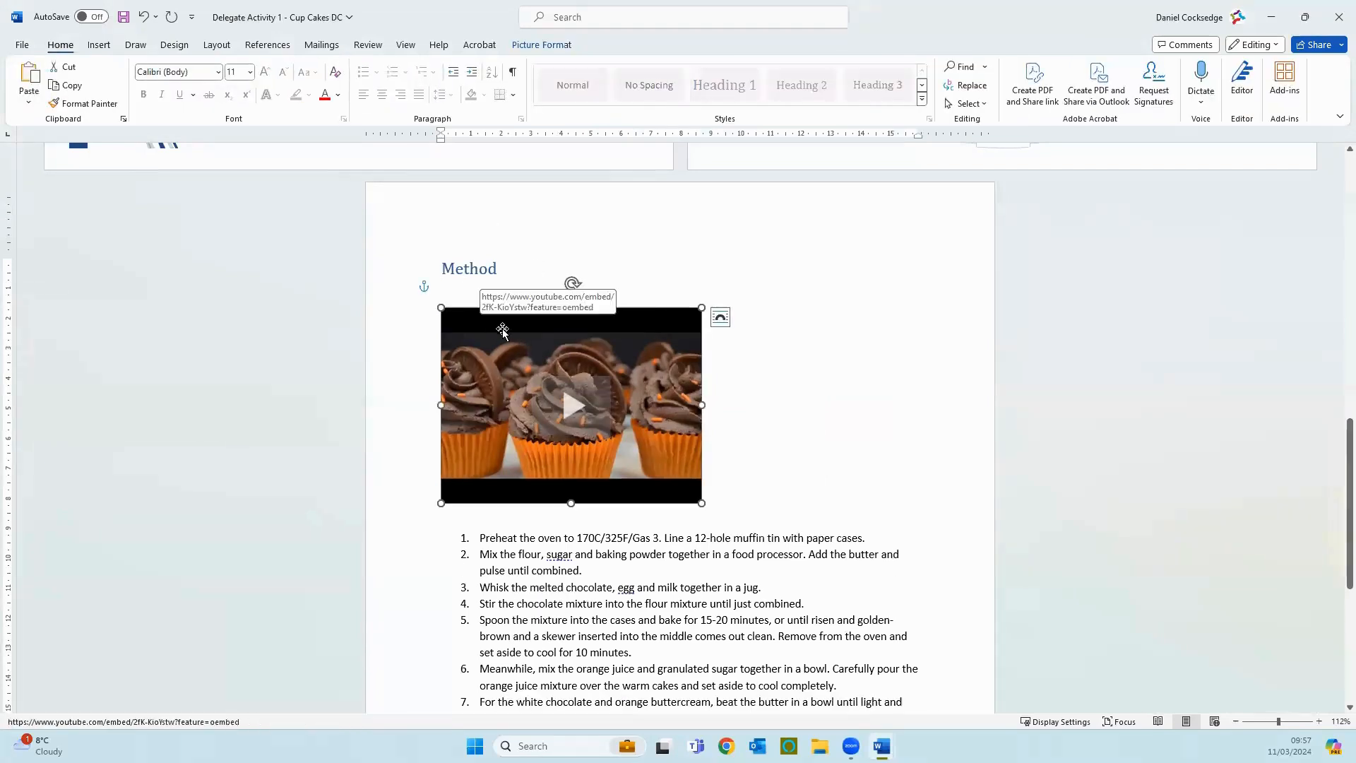
pyautogui.moveTo(503, 330); pyautogui.dragTo(601, 310)
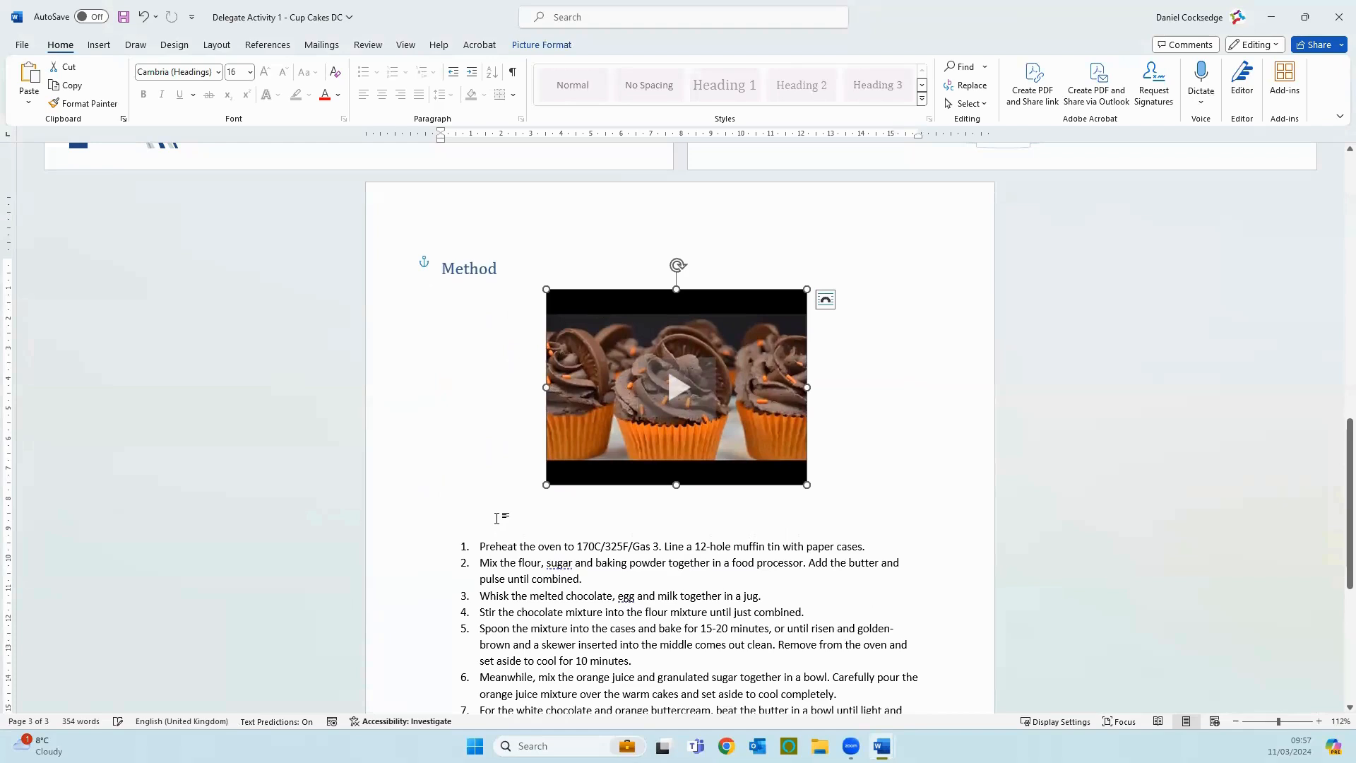
# Step: Delete the blank line directly above the numbered method list and show the formatting marks
pyautogui.click(498, 518)
pyautogui.press('Delete')
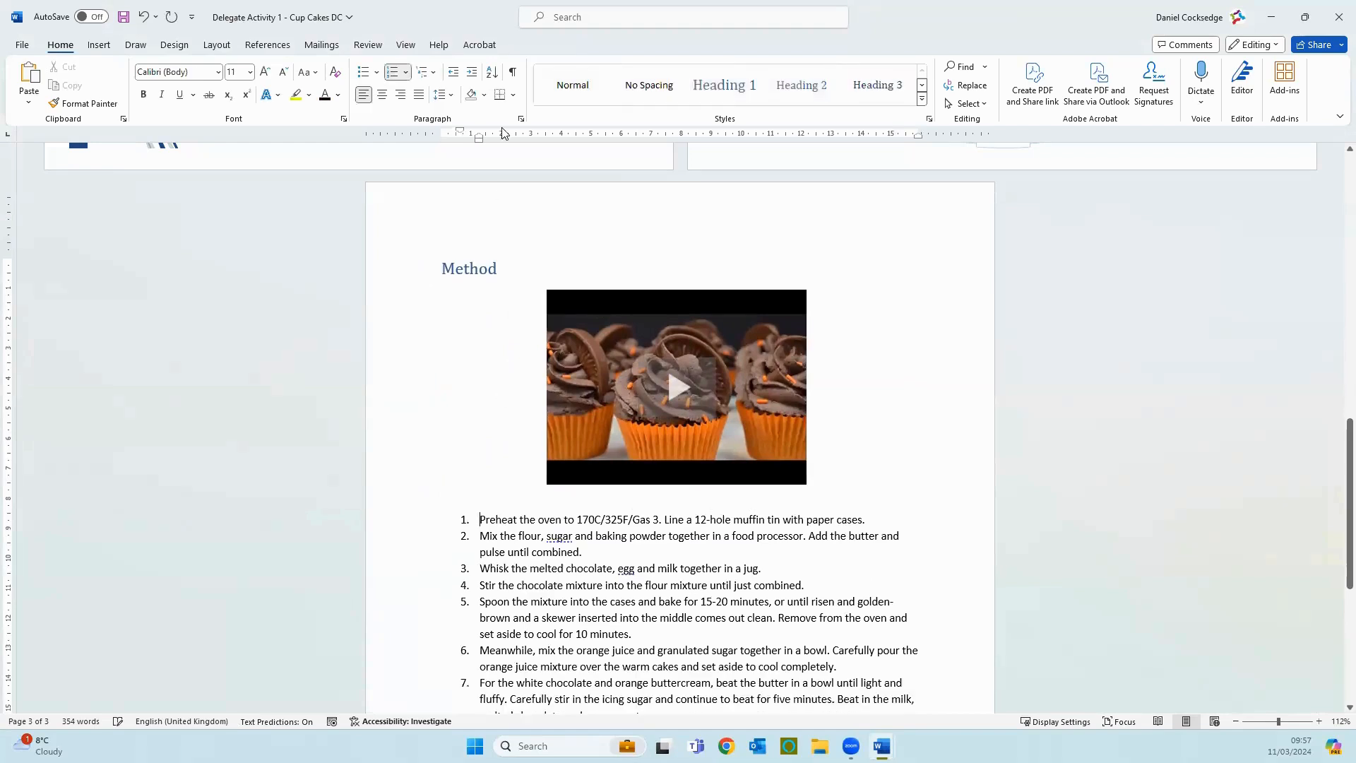
pyautogui.click(512, 77)
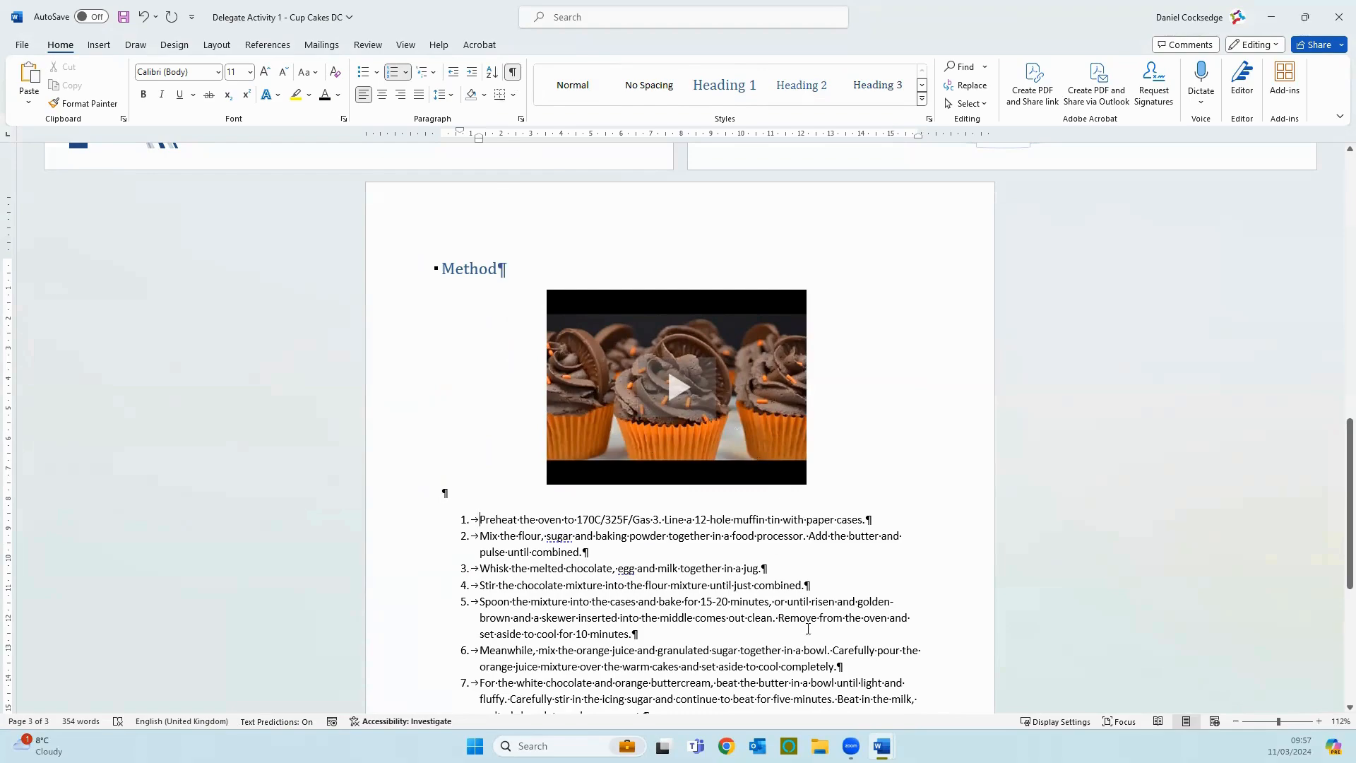
# Step: Play the embedded video under the Method heading, pause it after a few seconds, and close the player
pyautogui.scroll(-5, 808, 628)
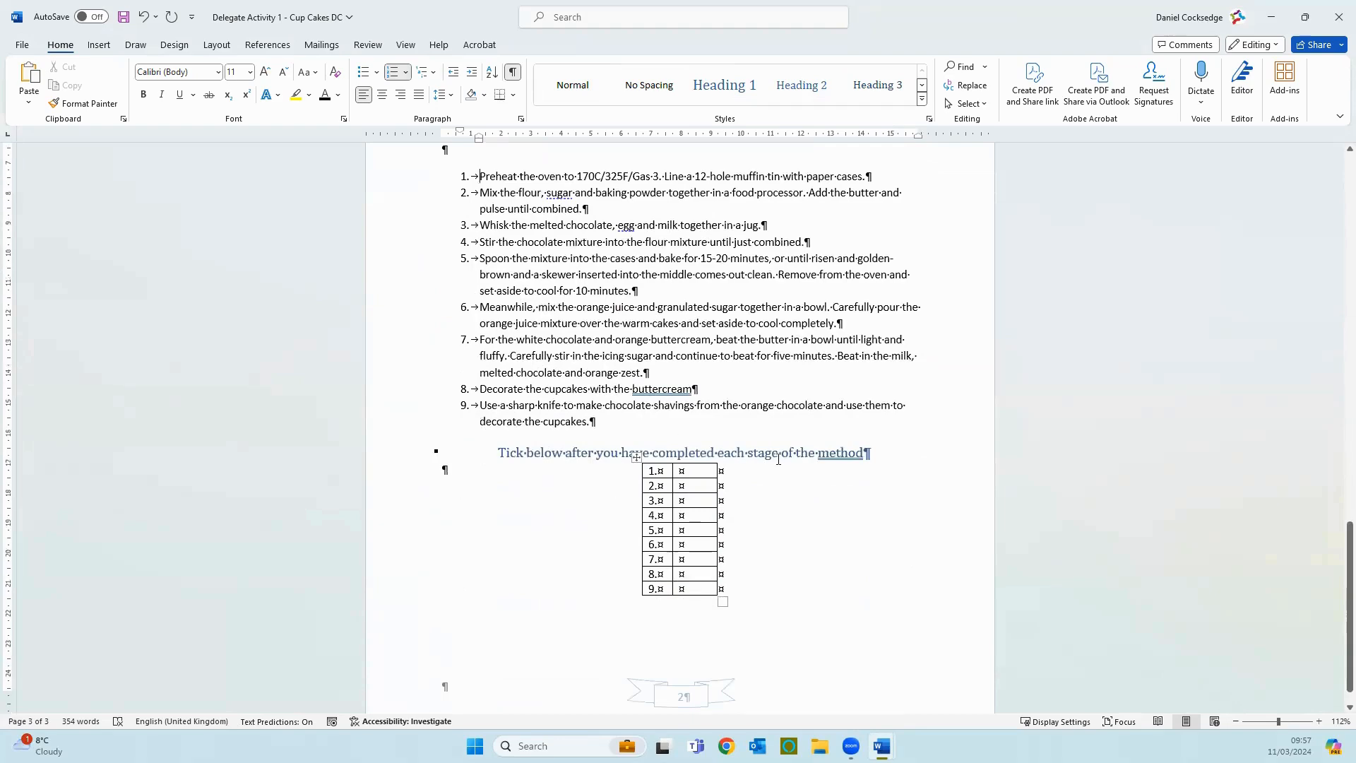
pyautogui.scroll(5, 714, 600)
pyautogui.scroll(1, 777, 463)
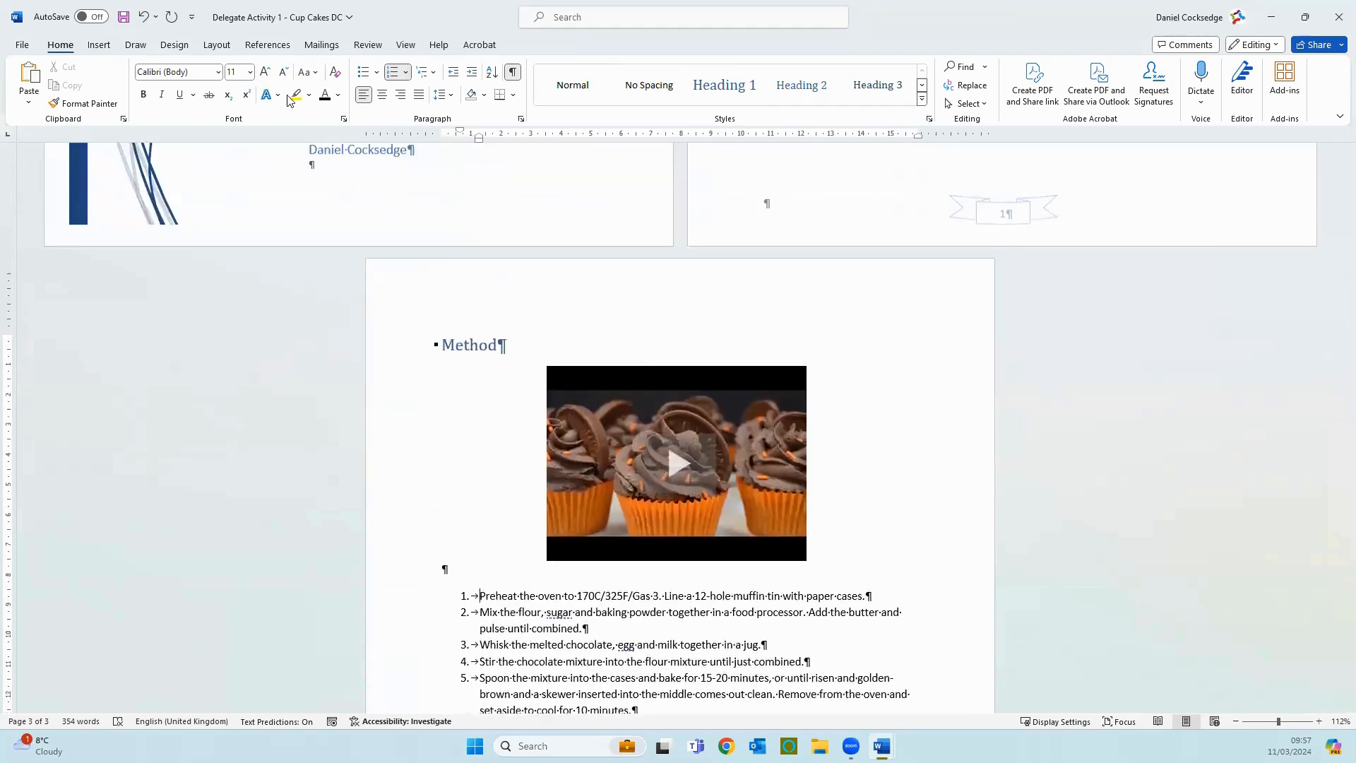
pyautogui.click(673, 463)
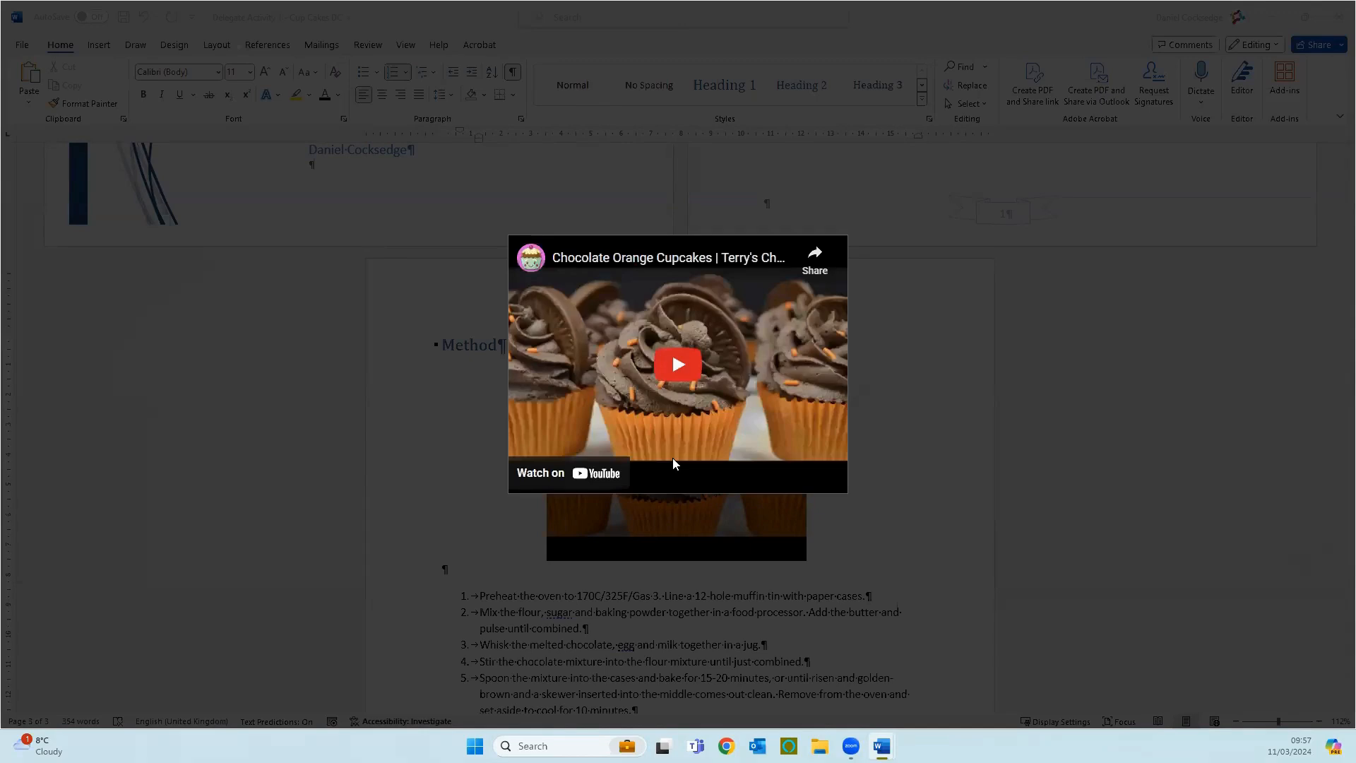
pyautogui.click(682, 366)
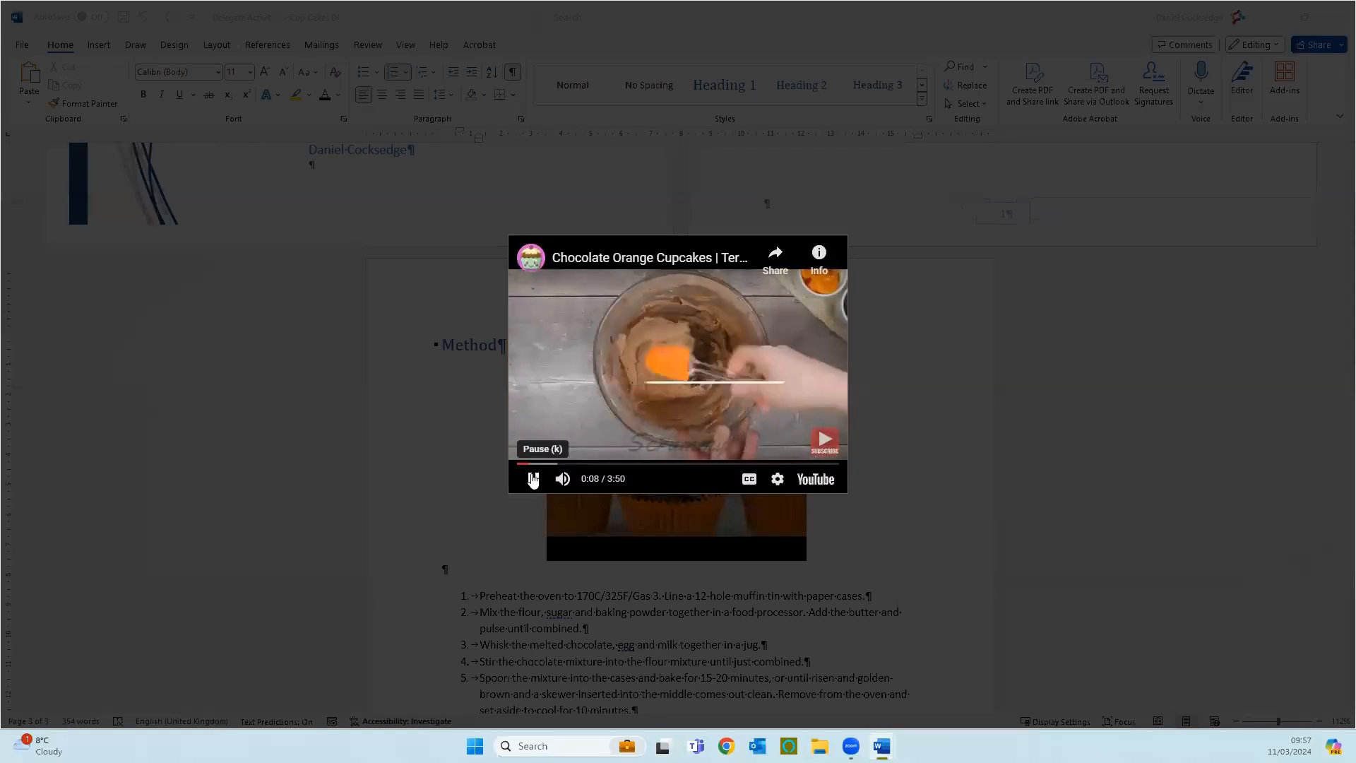
pyautogui.click(533, 479)
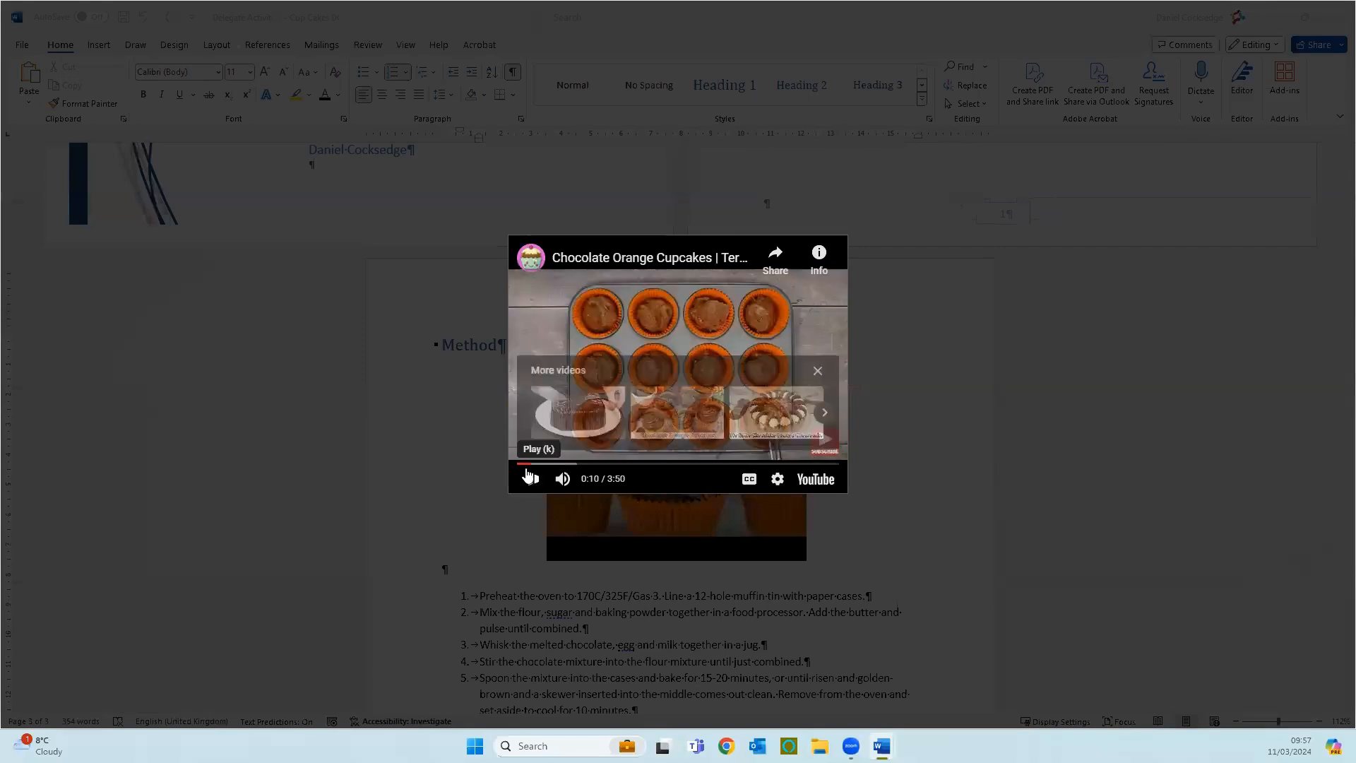
pyautogui.click(1087, 372)
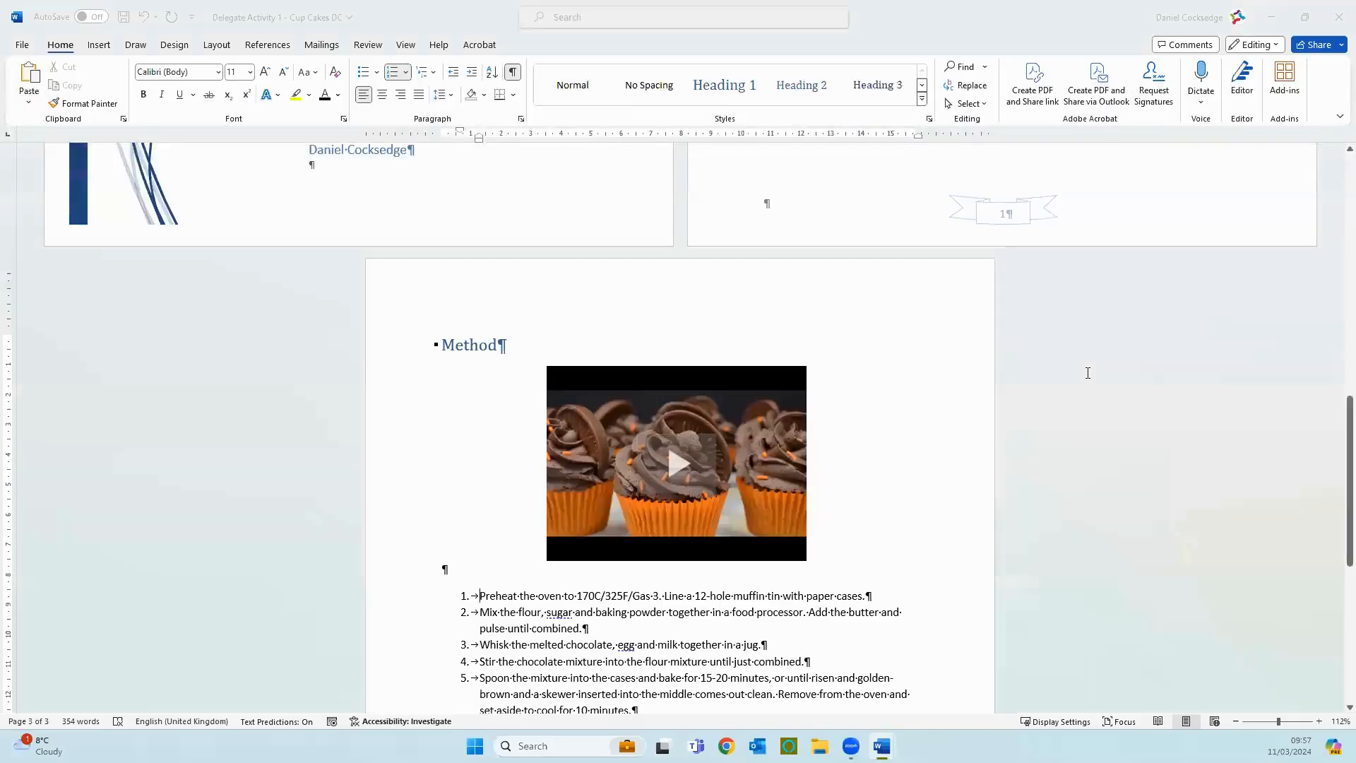
pyautogui.click(98, 45)
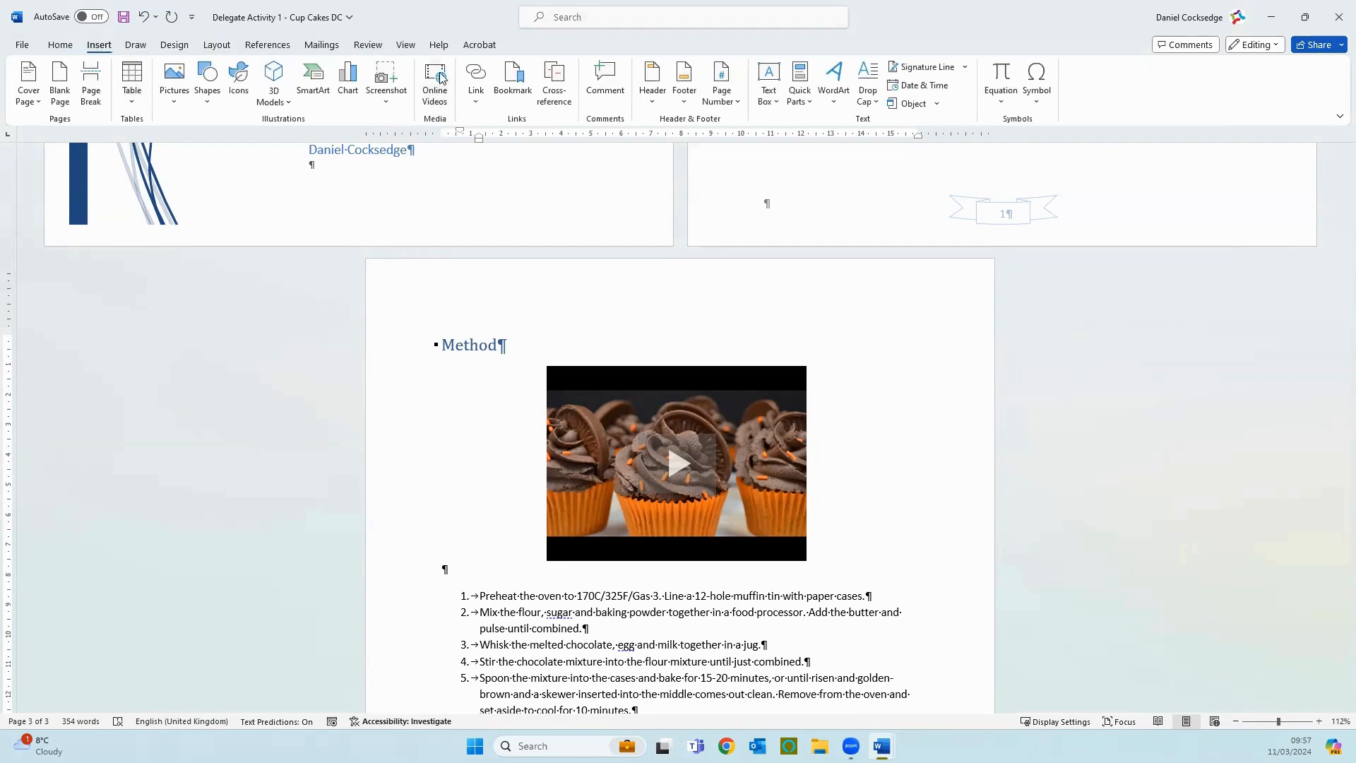
pyautogui.click(481, 99)
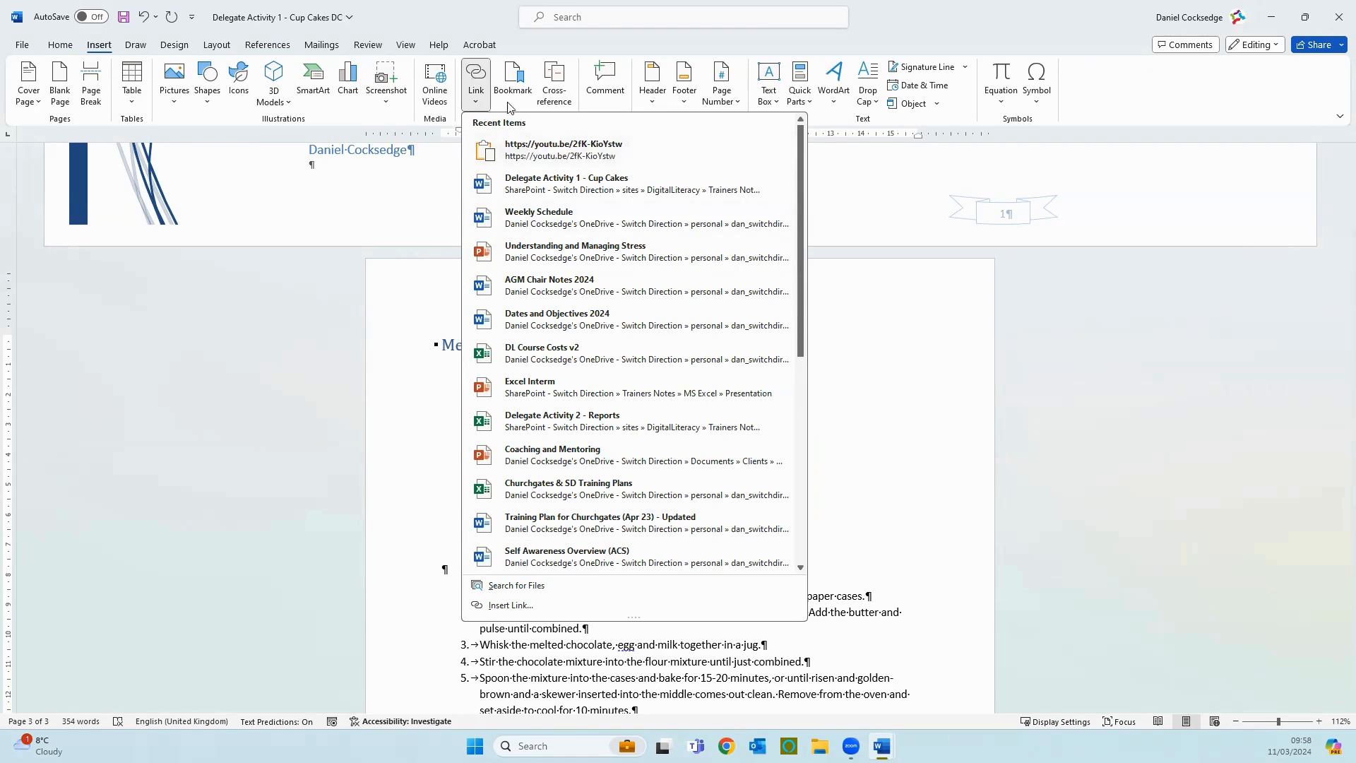
pyautogui.click(521, 85)
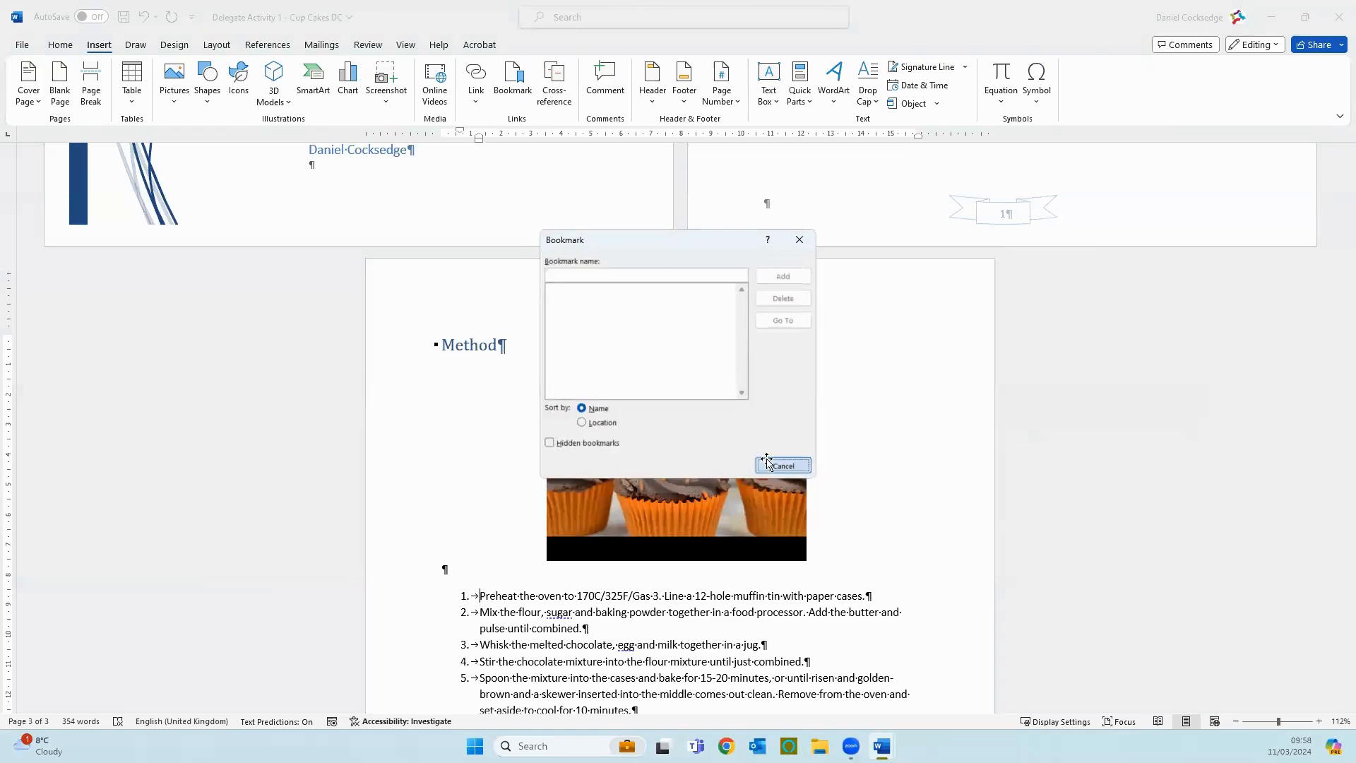
pyautogui.click(769, 463)
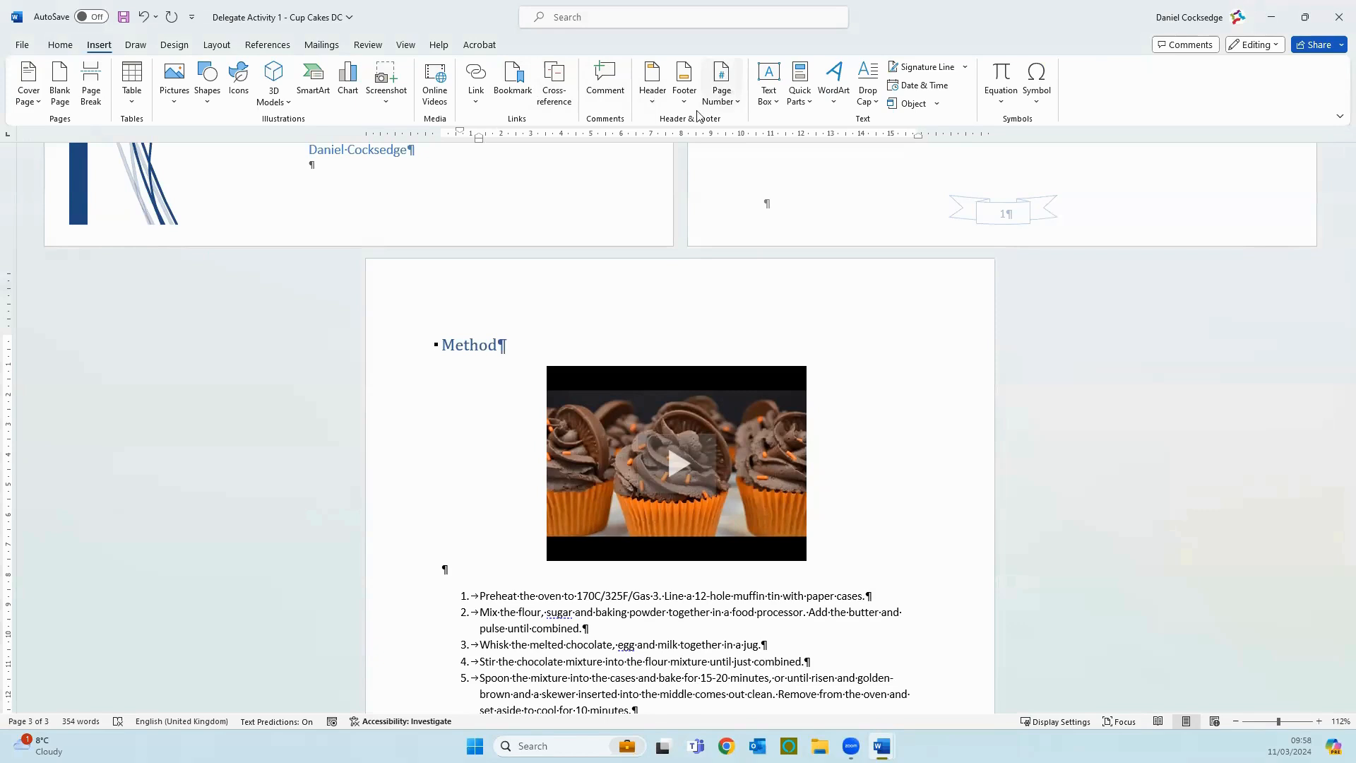
pyautogui.click(679, 77)
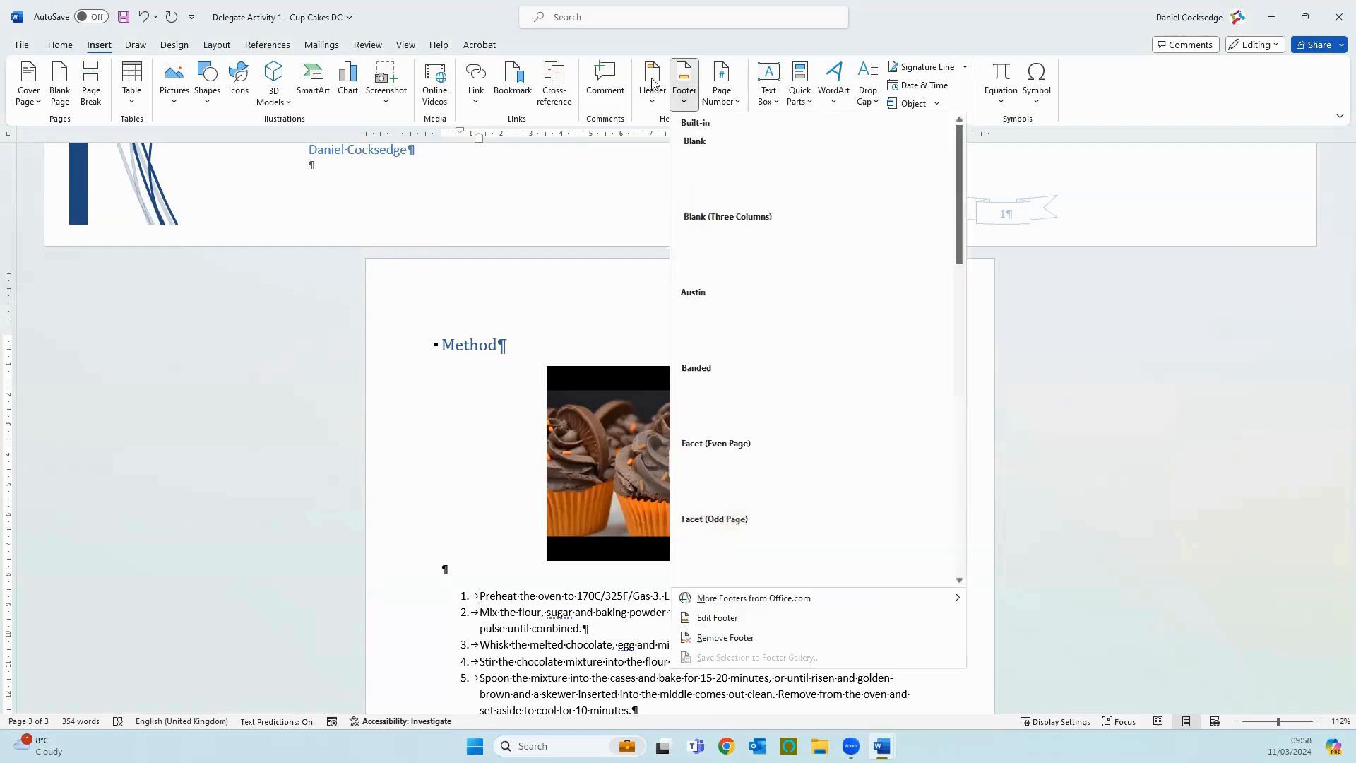
pyautogui.click(620, 190)
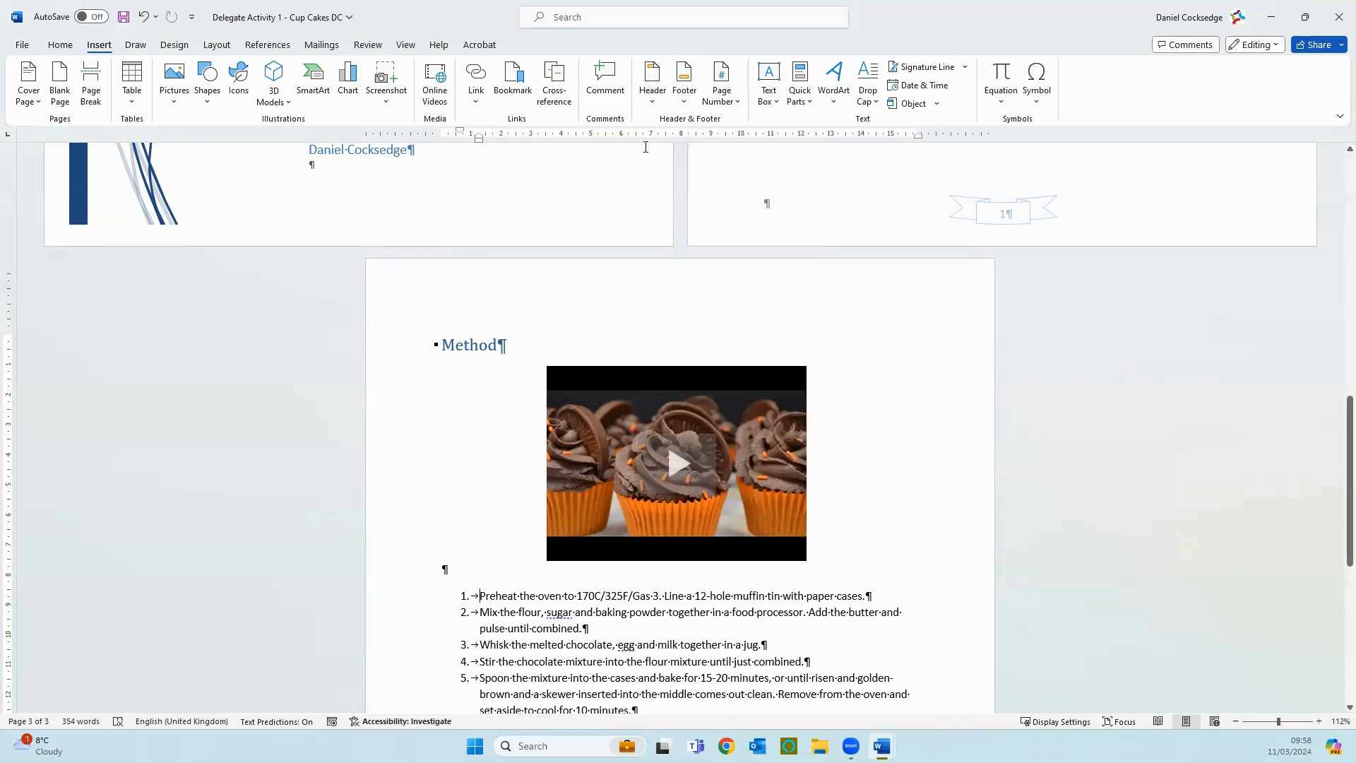
# Step: Insert the built-in Blank header into the document
pyautogui.click(655, 75)
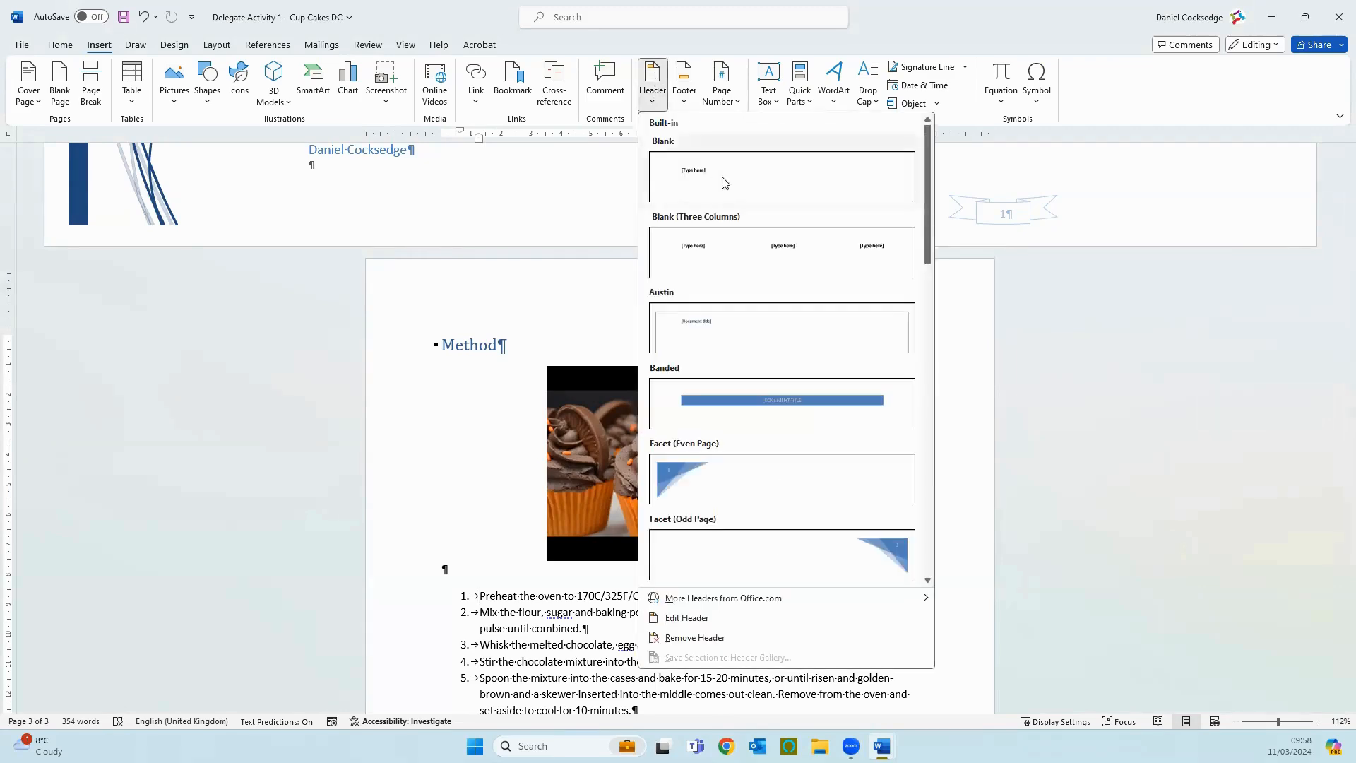
pyautogui.click(725, 183)
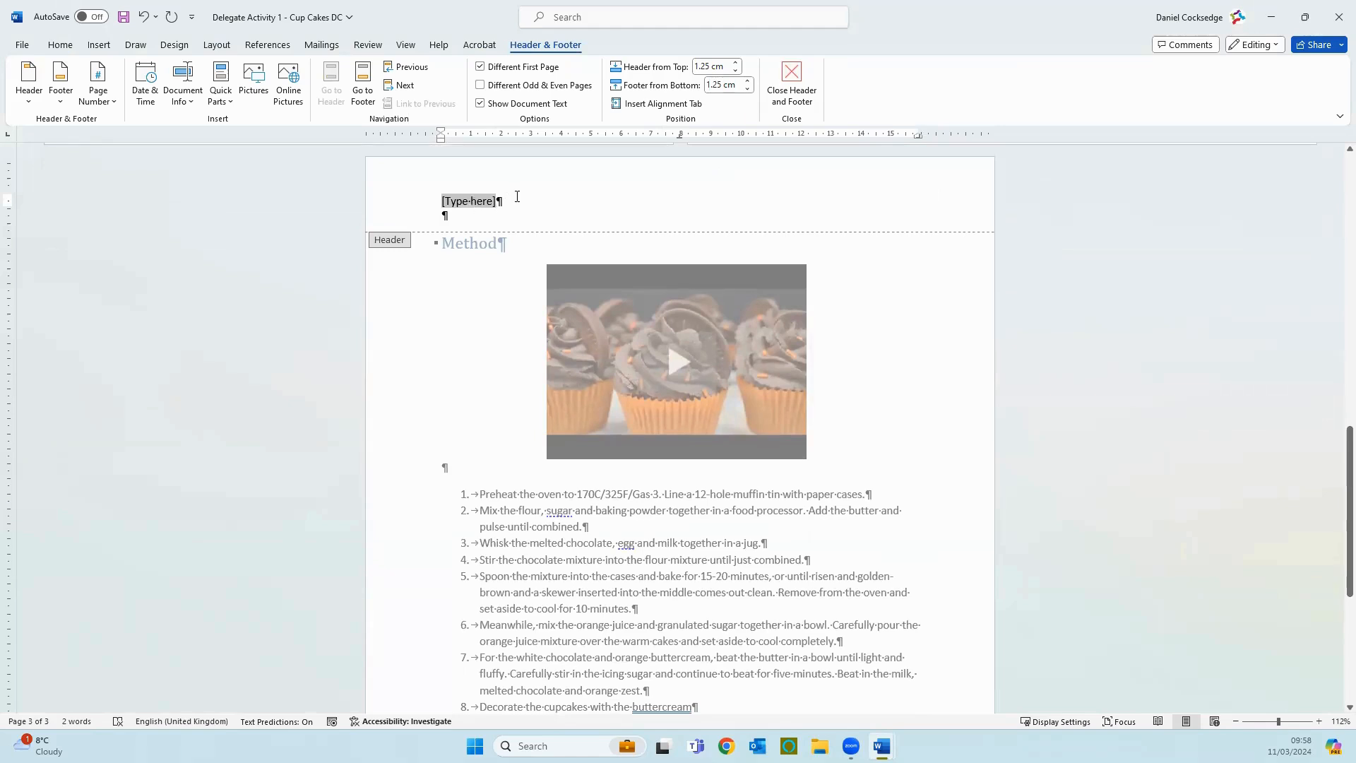
# Step: Try right and centre alignment on the header placeholder, return it to left alignment, and close the header
pyautogui.click(468, 203)
pyautogui.click(74, 47)
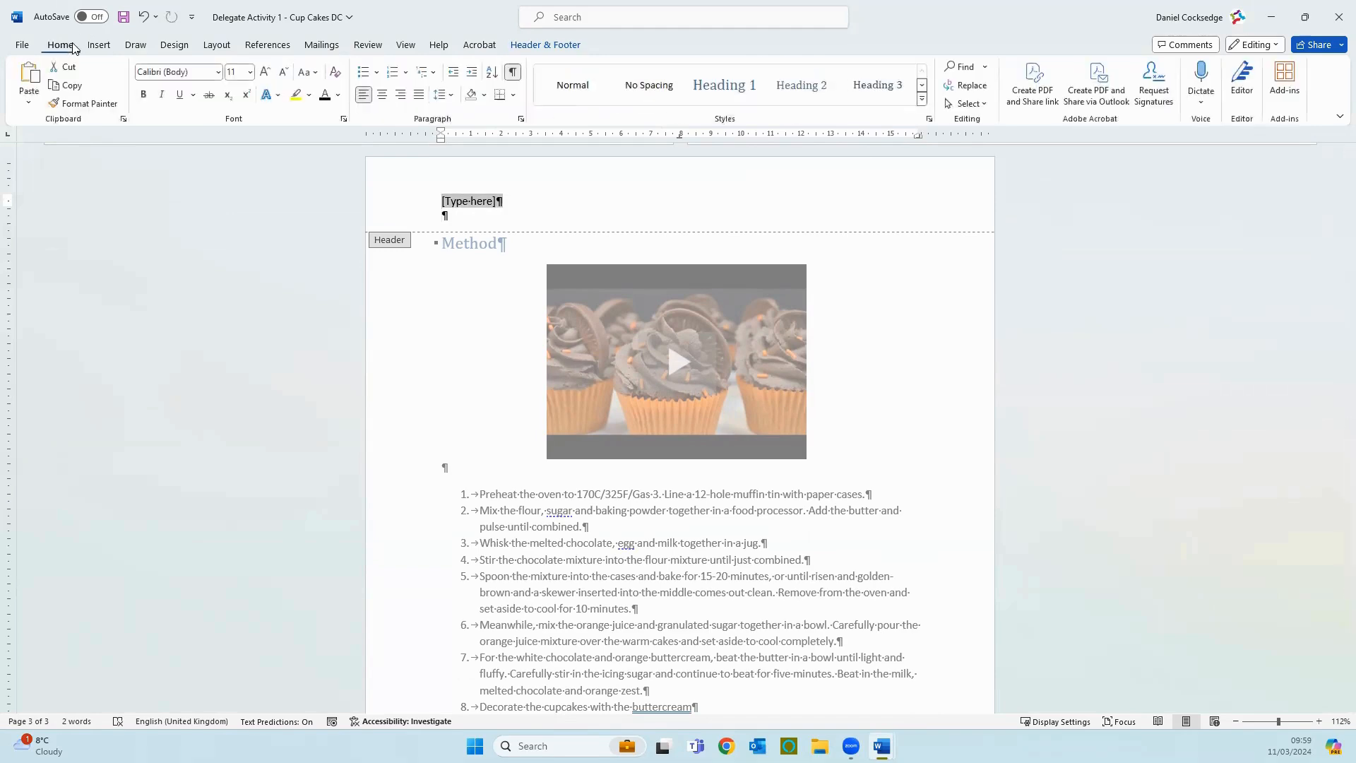
pyautogui.click(400, 95)
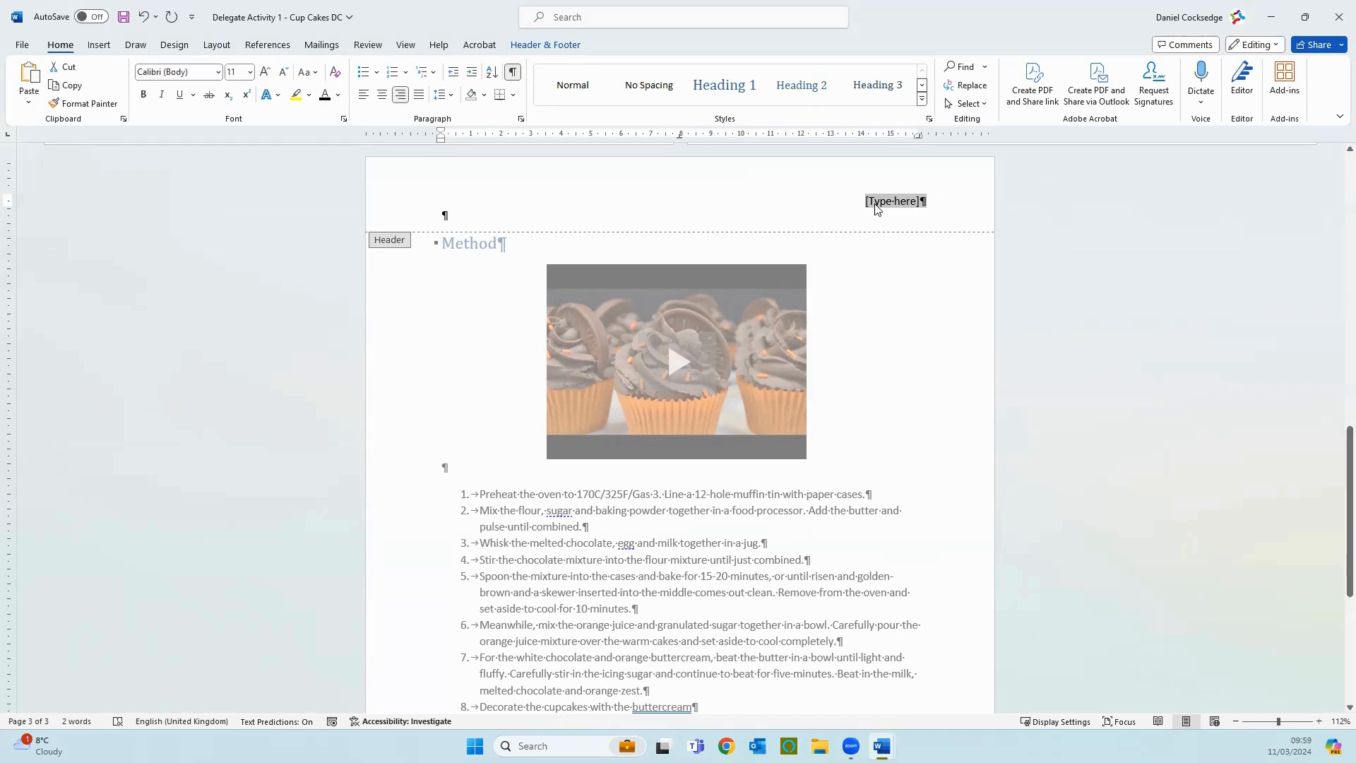
pyautogui.click(381, 95)
pyautogui.click(360, 97)
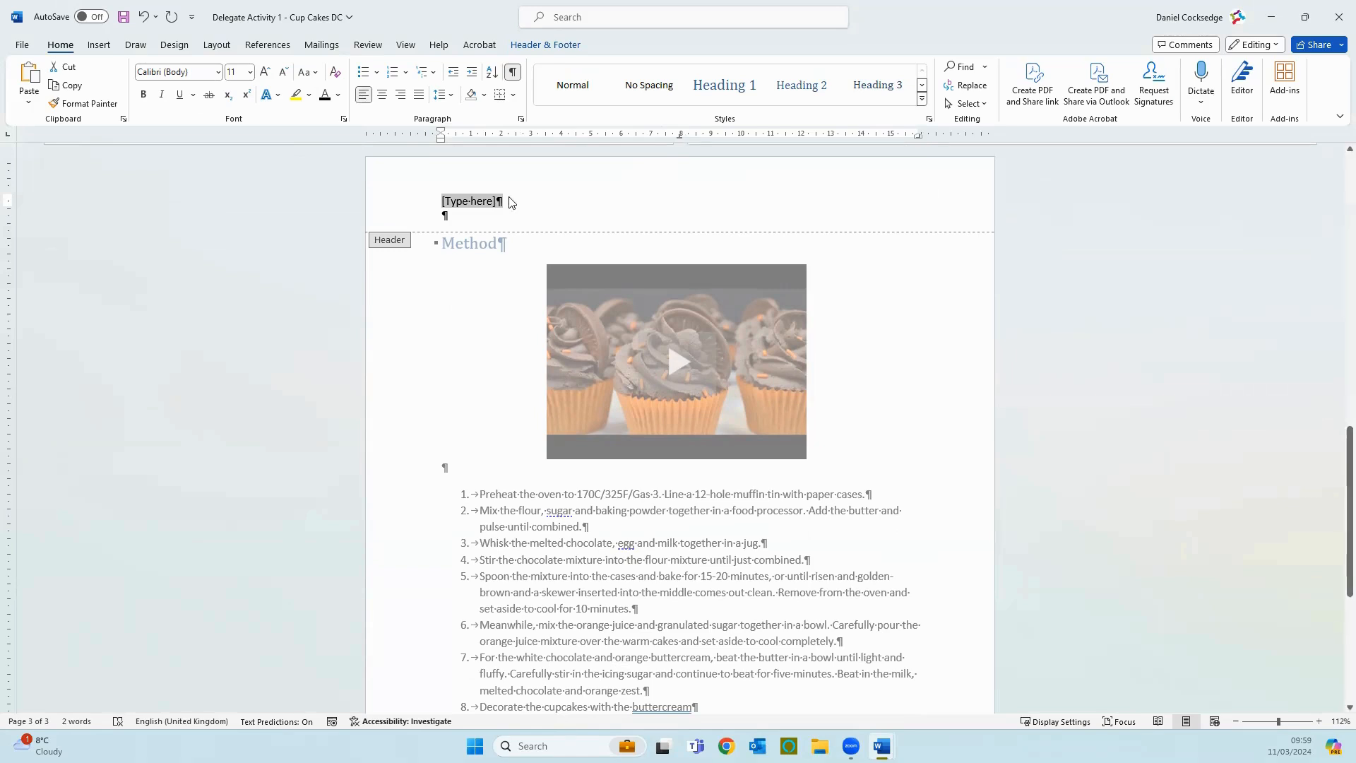
pyautogui.click(526, 45)
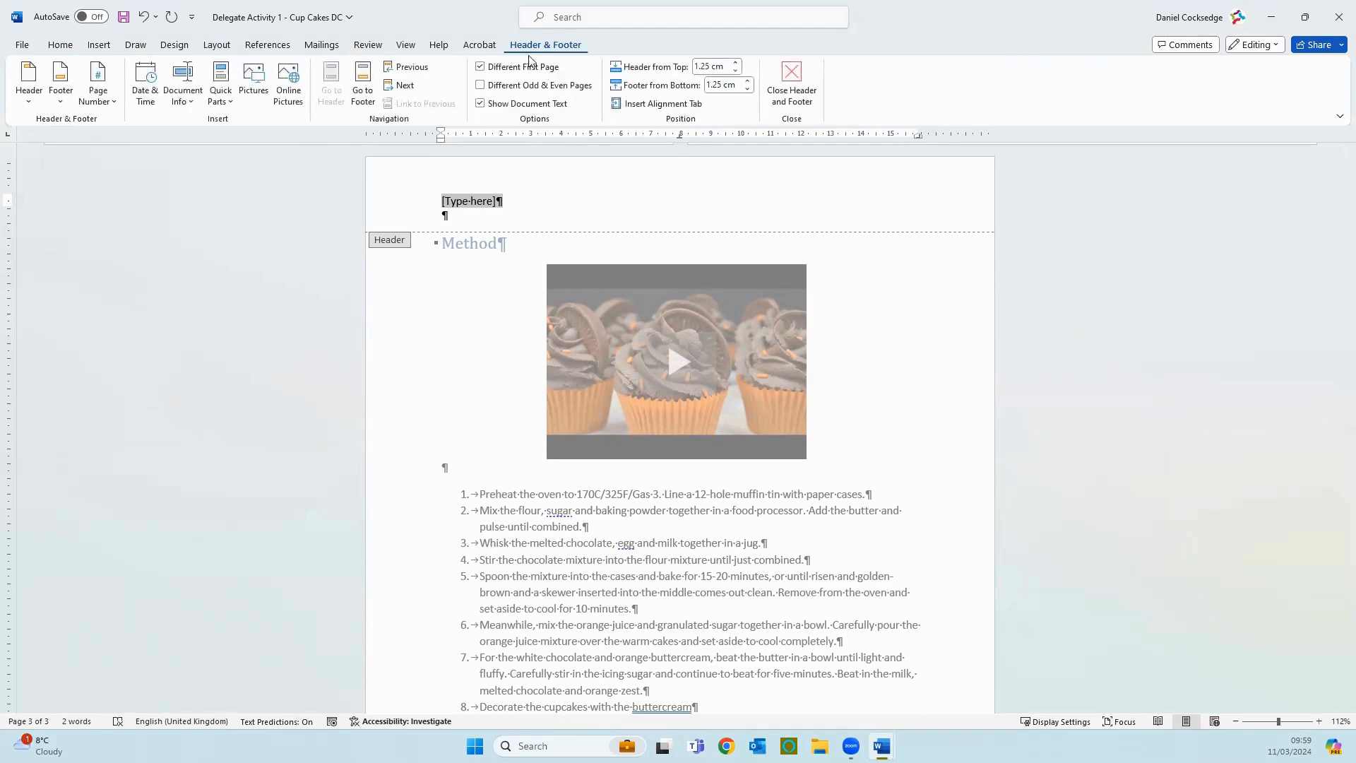
pyautogui.click(795, 92)
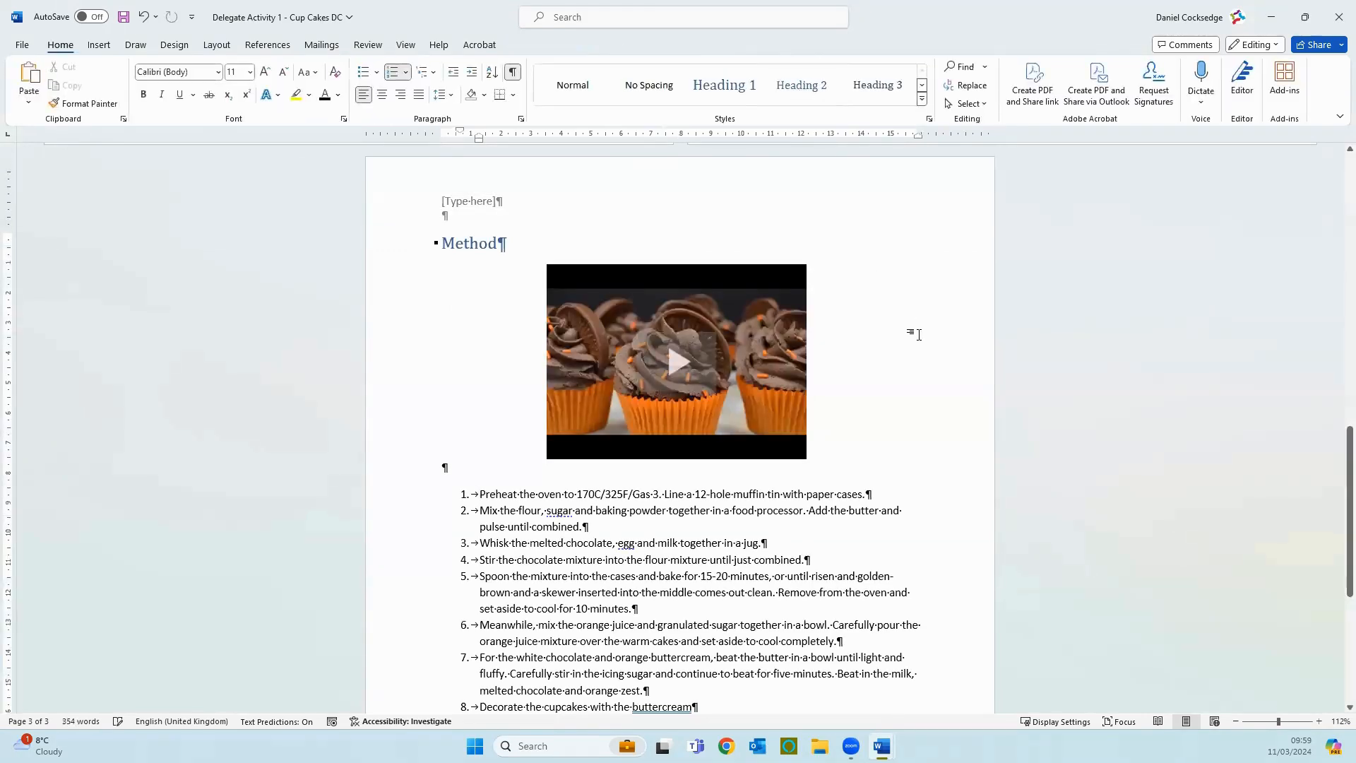
pyautogui.click(100, 47)
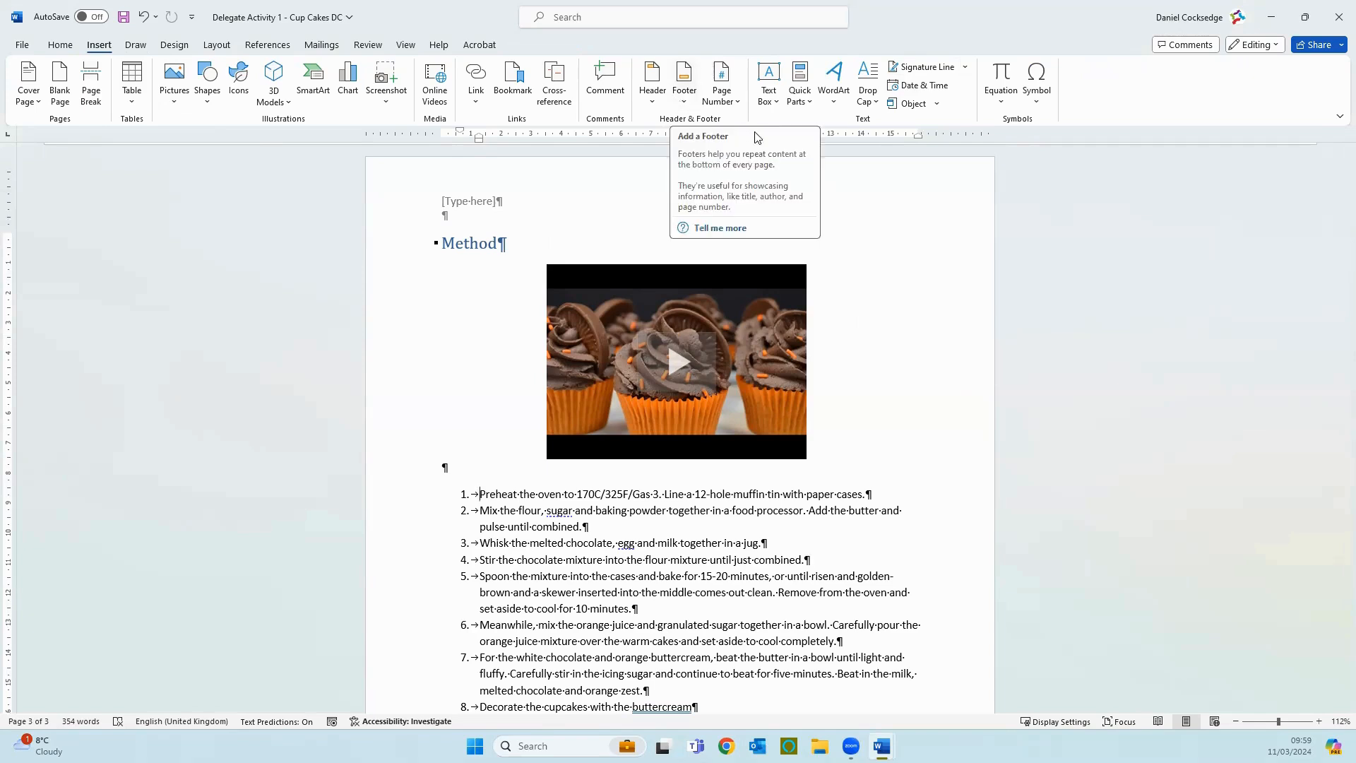
pyautogui.click(835, 104)
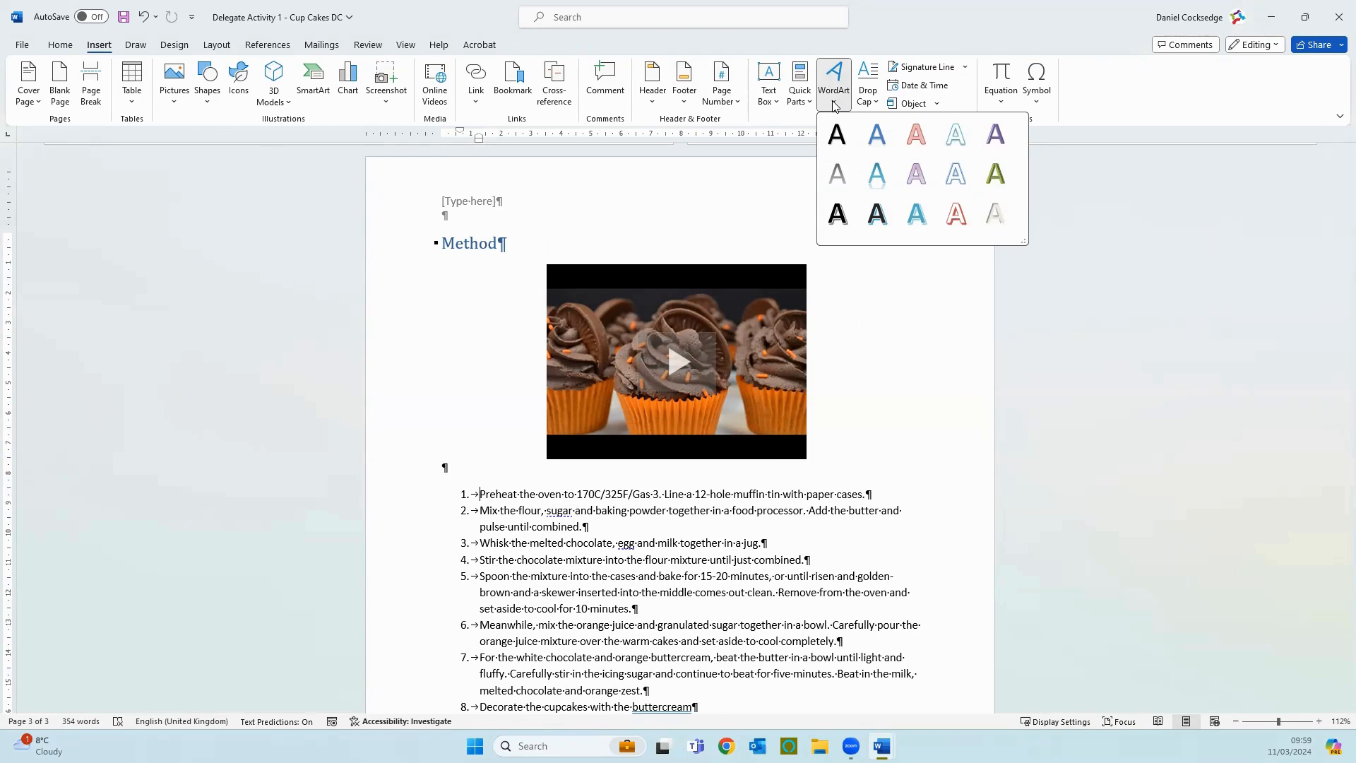
pyautogui.click(876, 368)
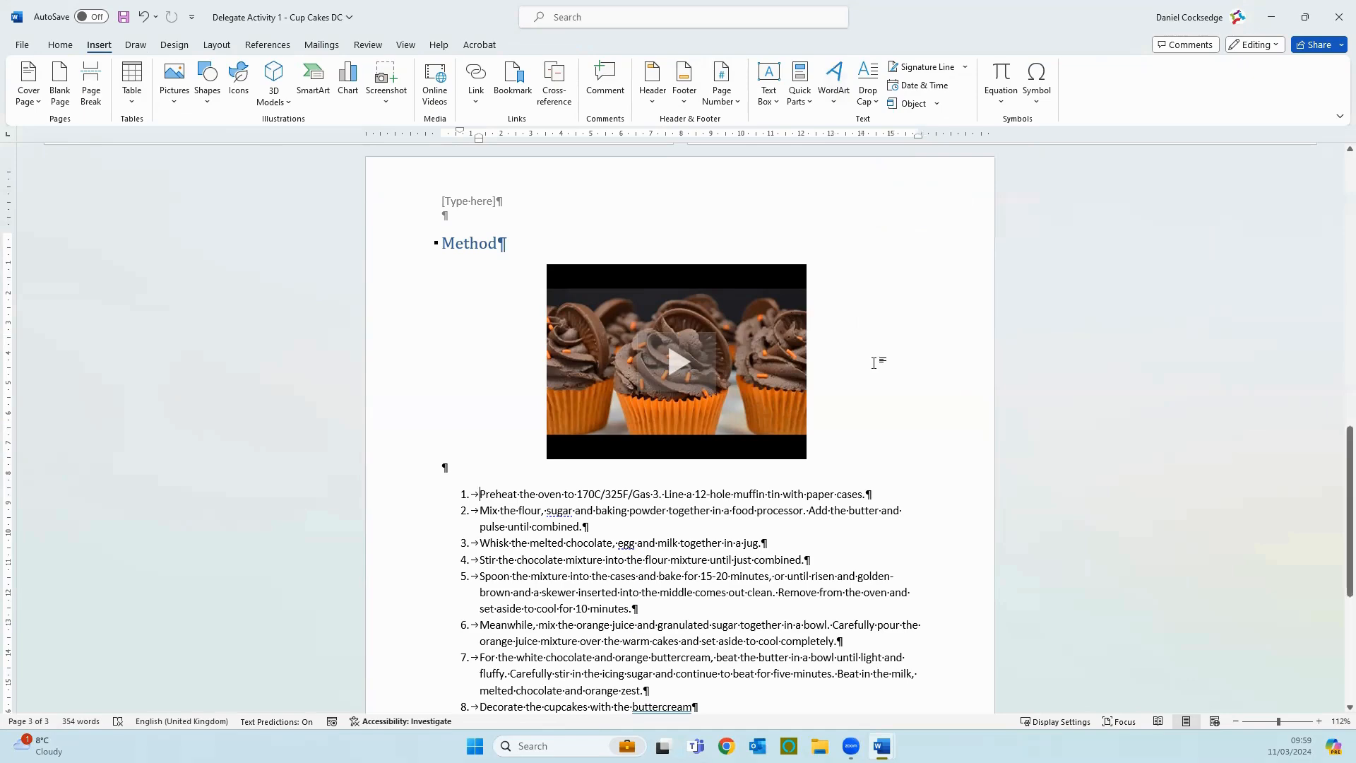
# Step: Delete the "Chocolate Orange Cupcakes" title together with its text box from the cover page
pyautogui.scroll(15, 875, 364)
pyautogui.scroll(1, 824, 393)
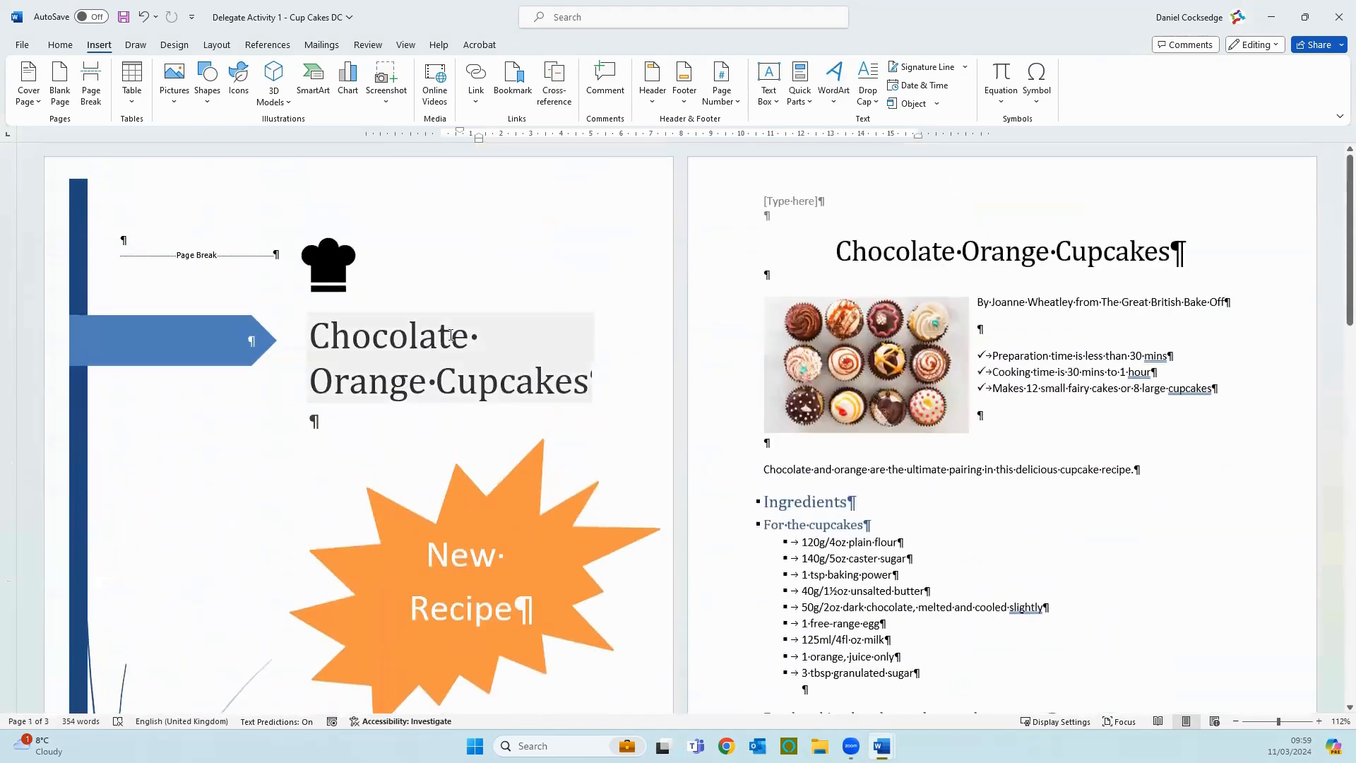
pyautogui.click(435, 325)
pyautogui.click(319, 305)
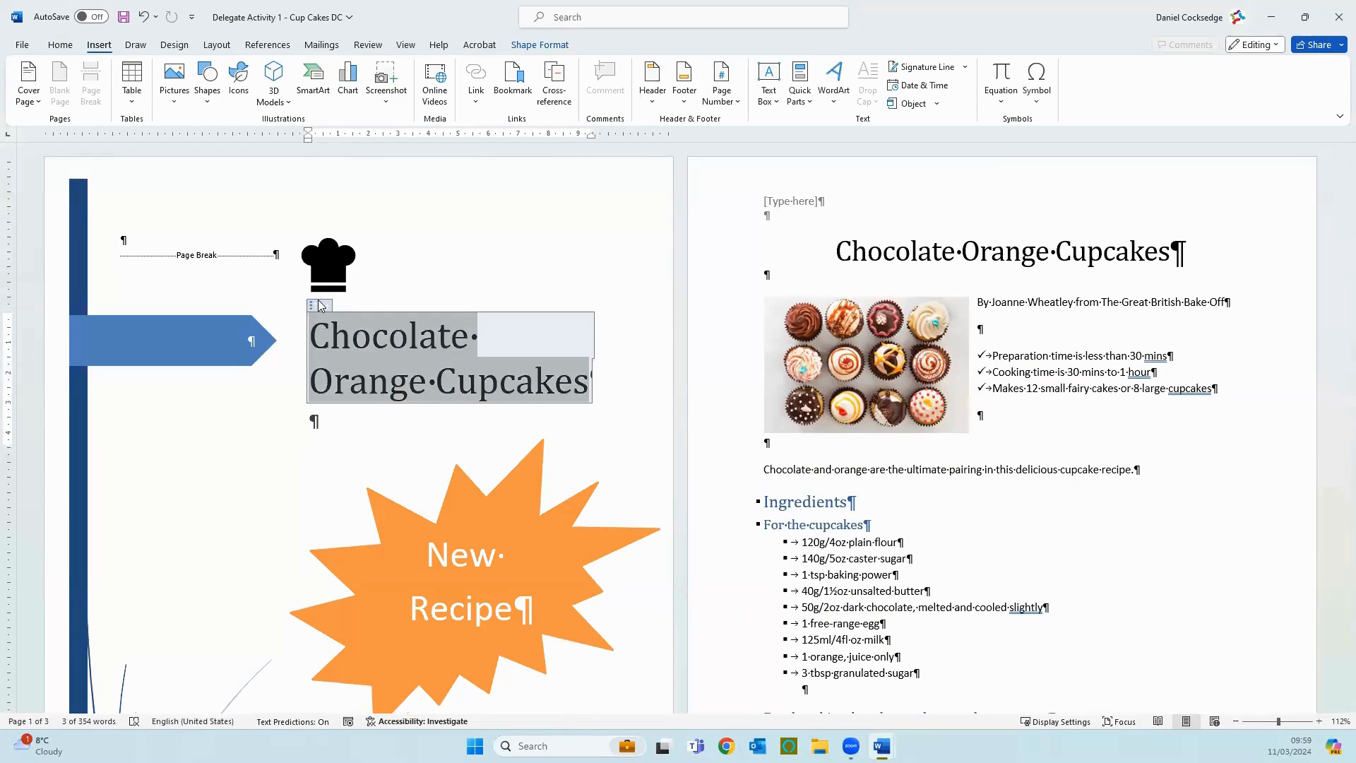
pyautogui.press('Delete')
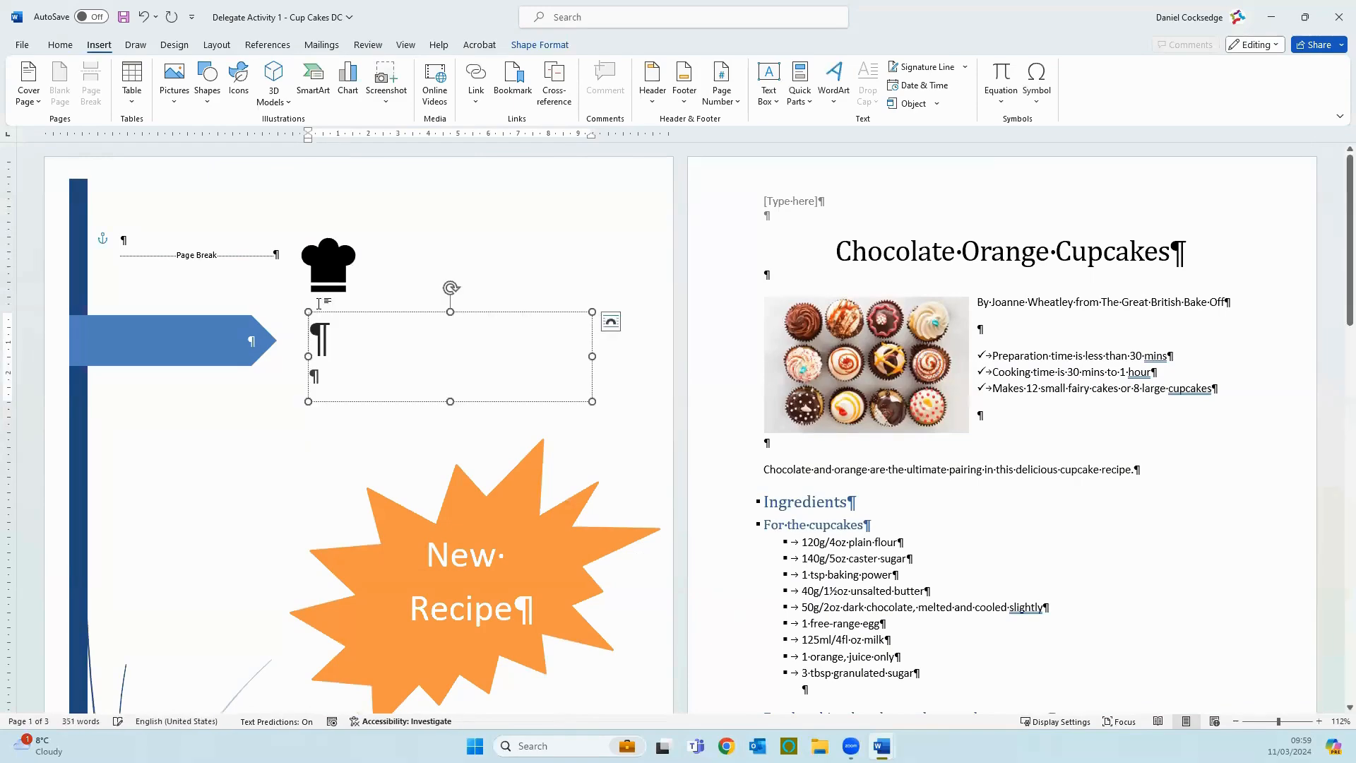
pyautogui.click(319, 311)
pyautogui.press('Delete')
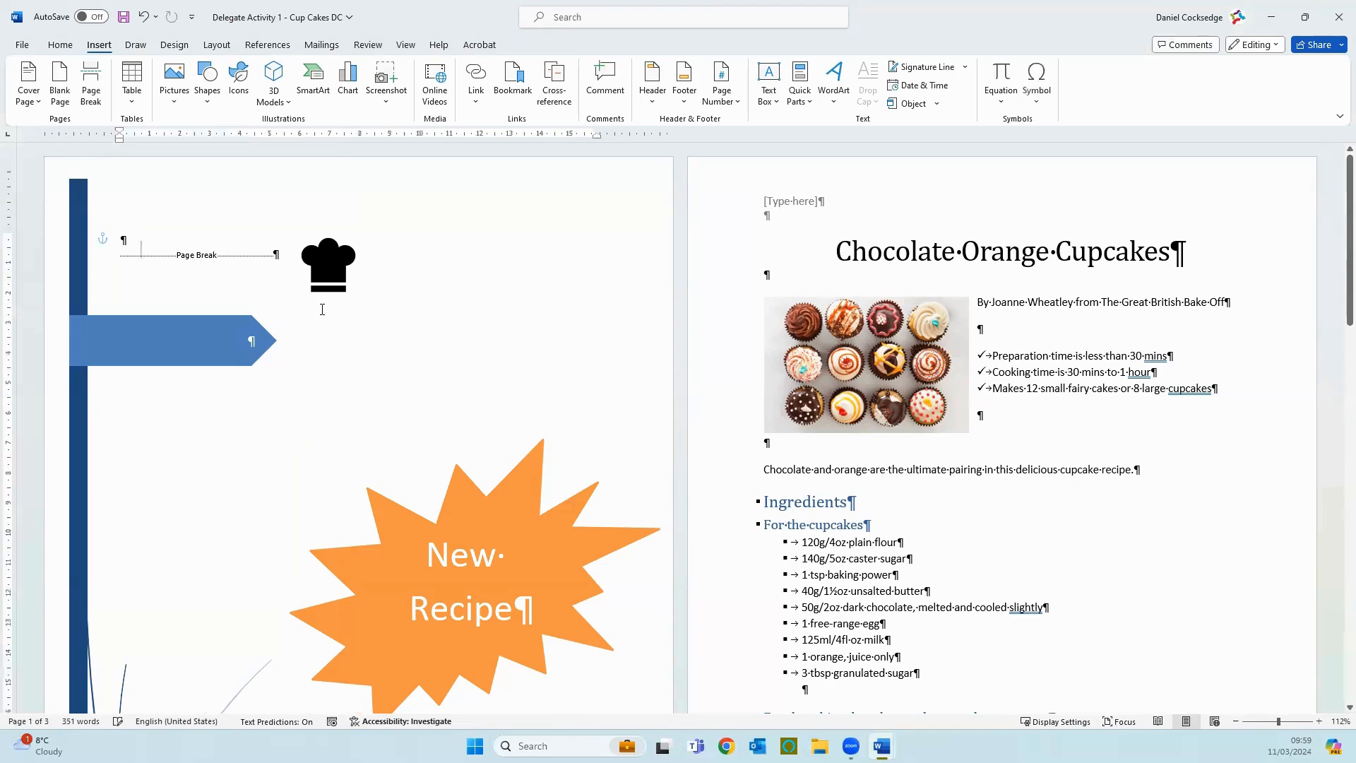
# Step: Insert WordArt in the blue gradient style with reflection on the cover page and move it just below the chef's hat icon
pyautogui.click(841, 105)
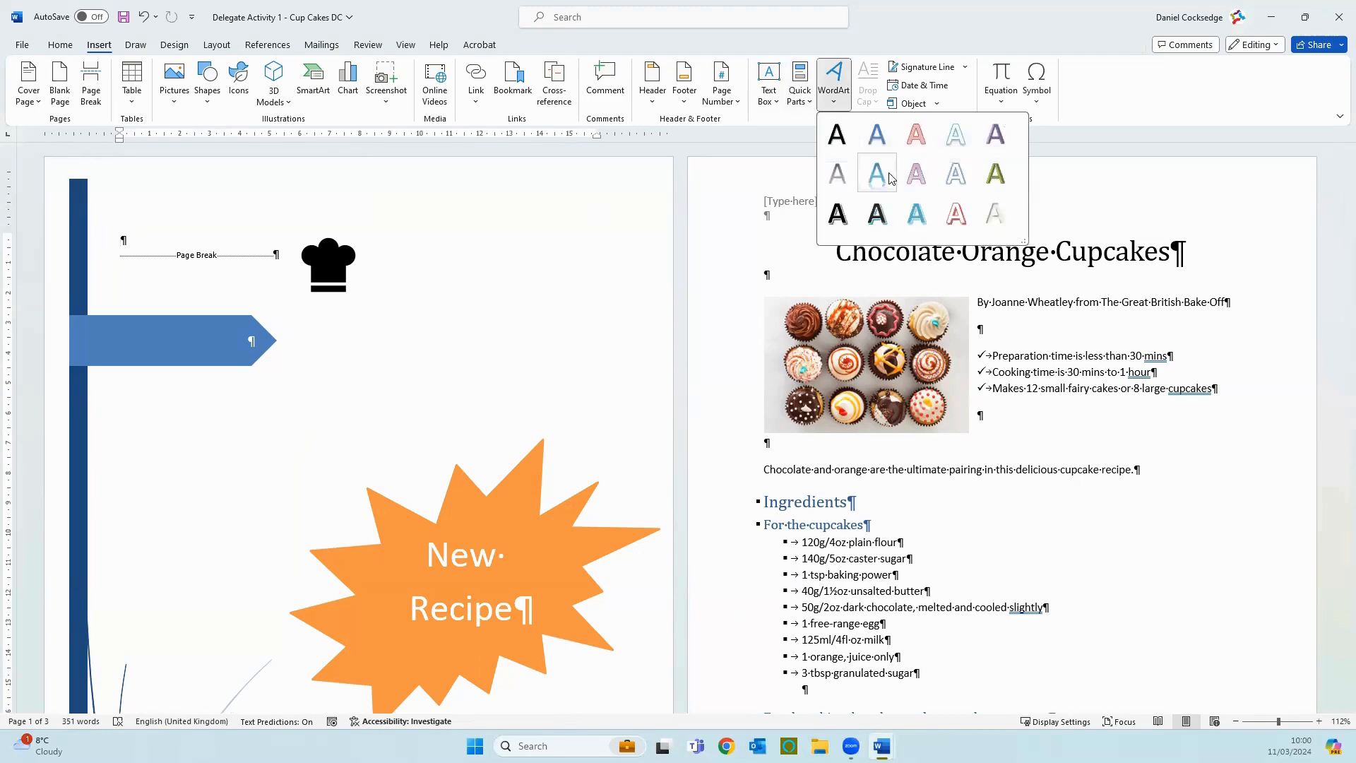
pyautogui.click(885, 180)
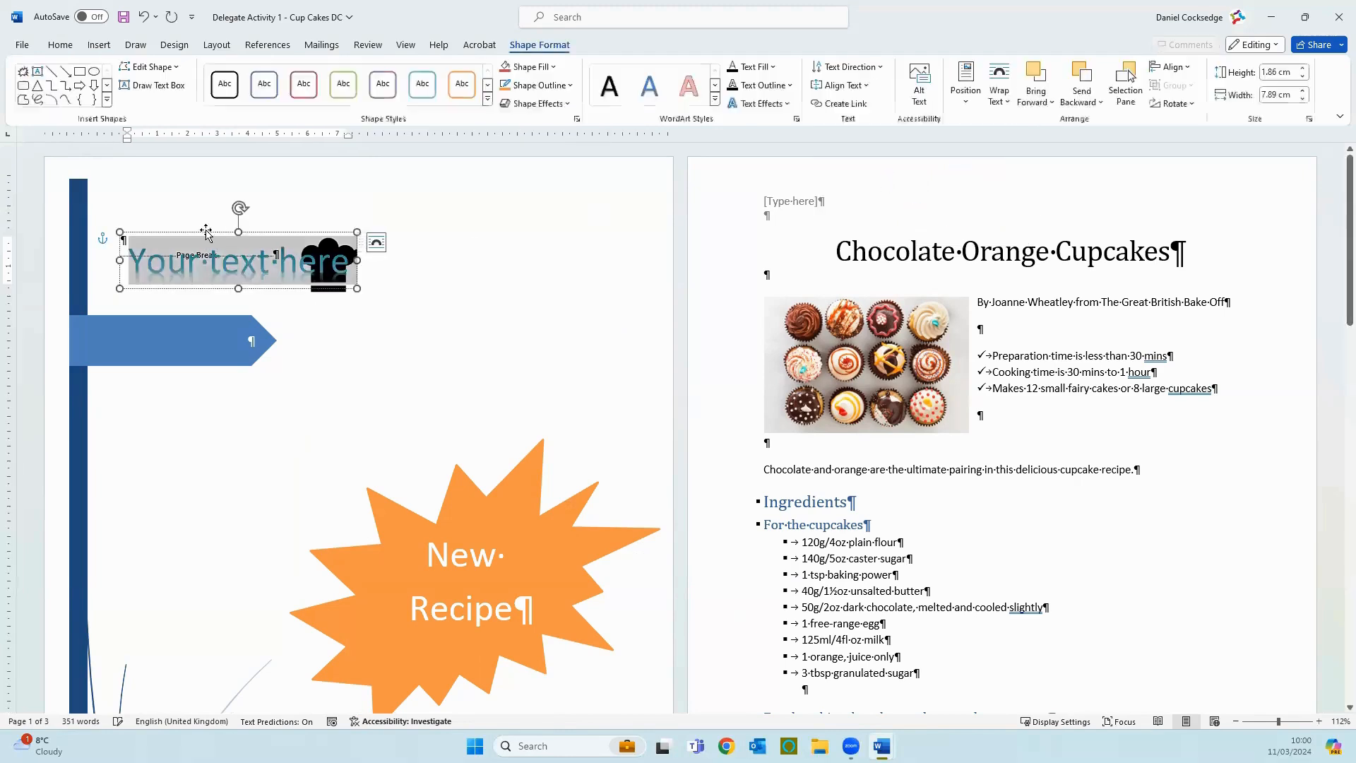
pyautogui.moveTo(255, 244); pyautogui.dragTo(379, 312)
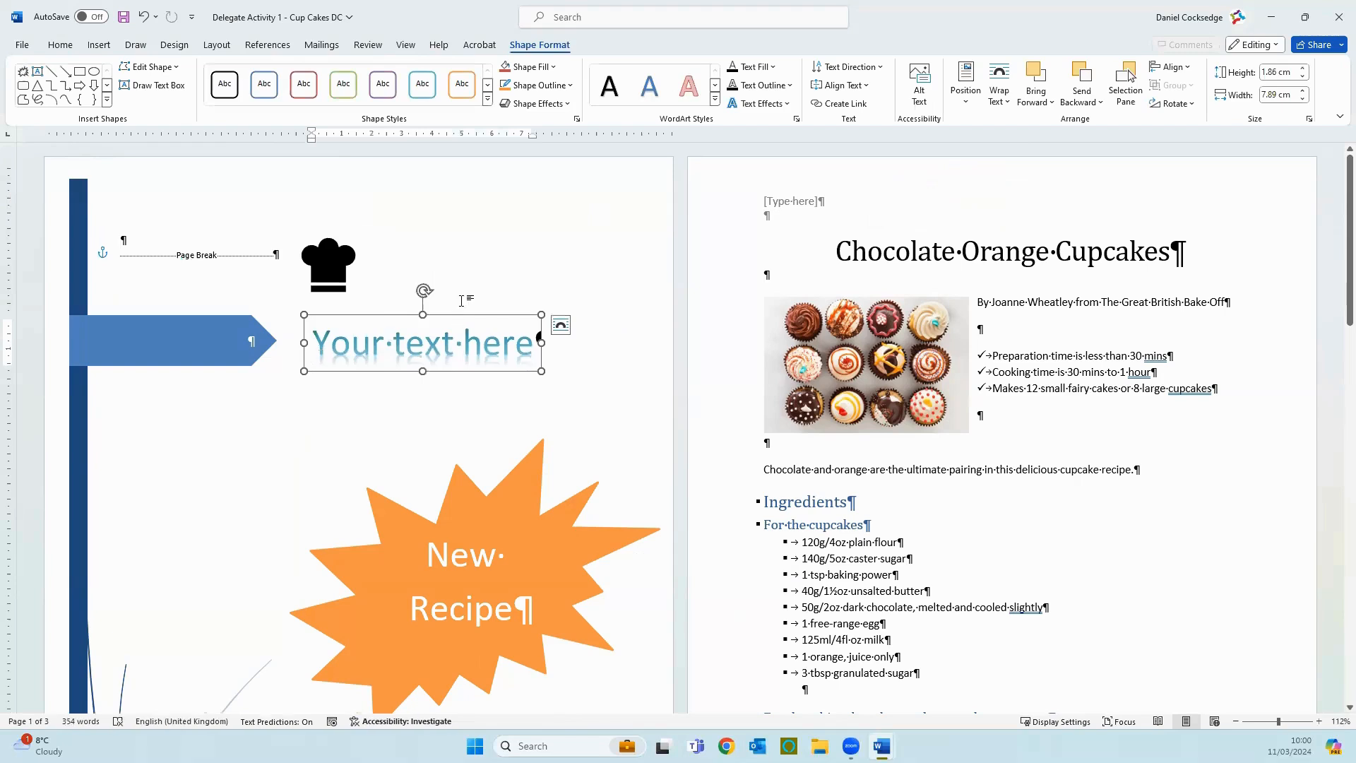
# Step: Replace the placeholder text of the cover page WordArt with "Chocolate Orange Cupcakes"
pyautogui.write('Choc')
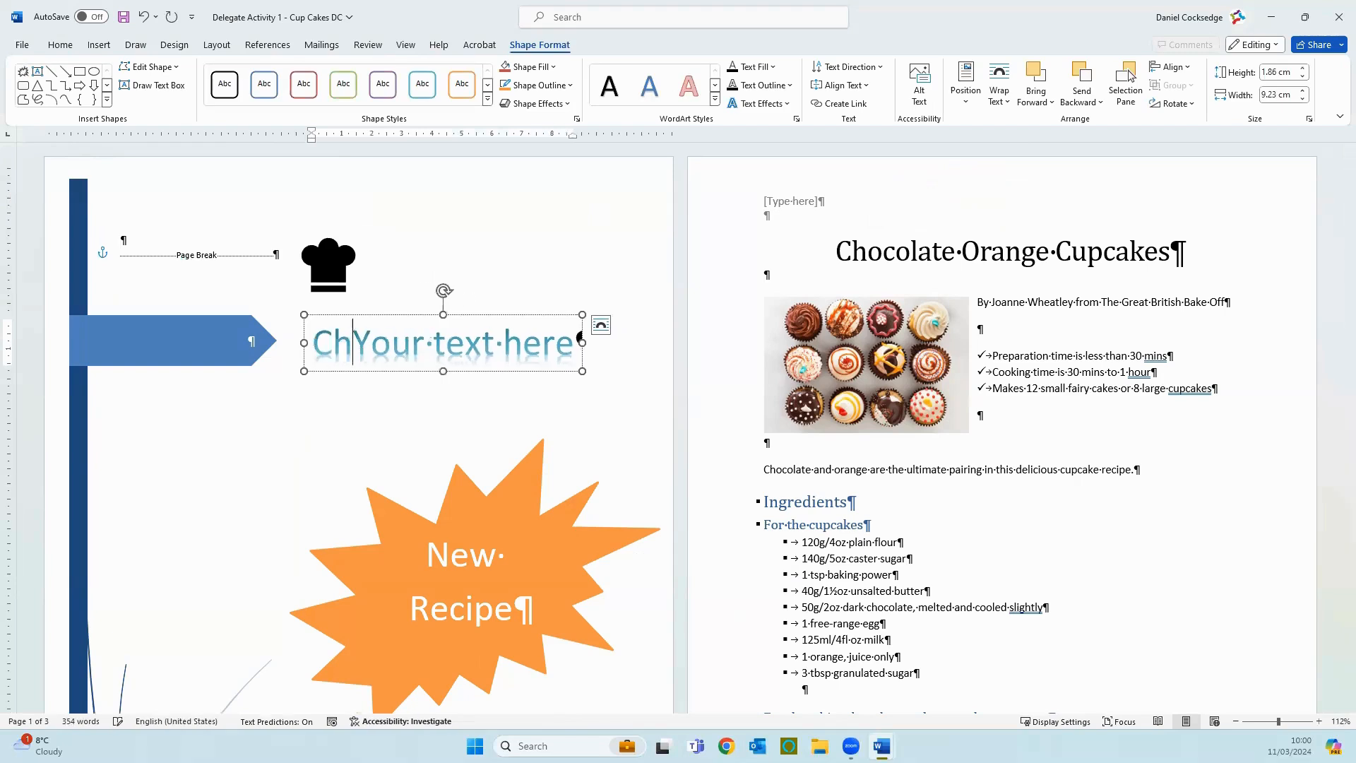
pyautogui.write('olate ')
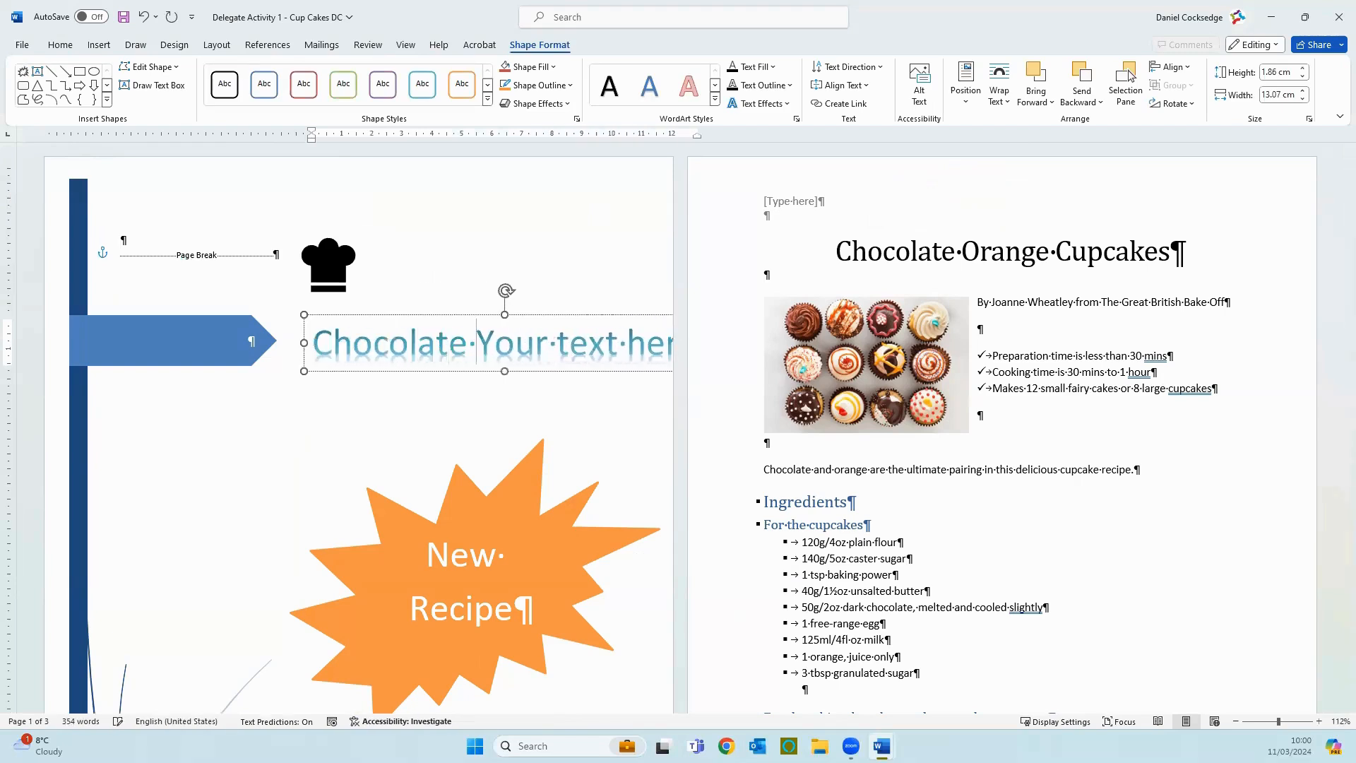
pyautogui.write('Orange ')
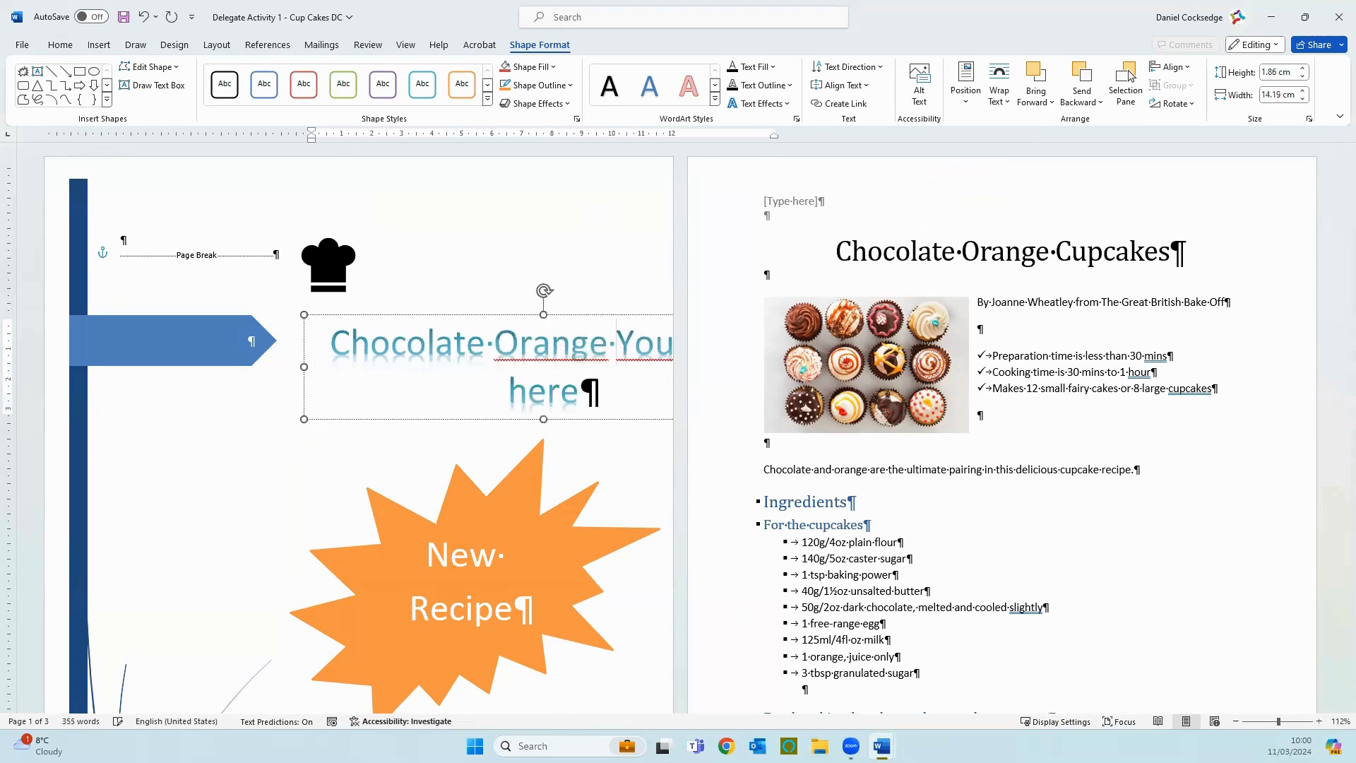
pyautogui.write('Cu')
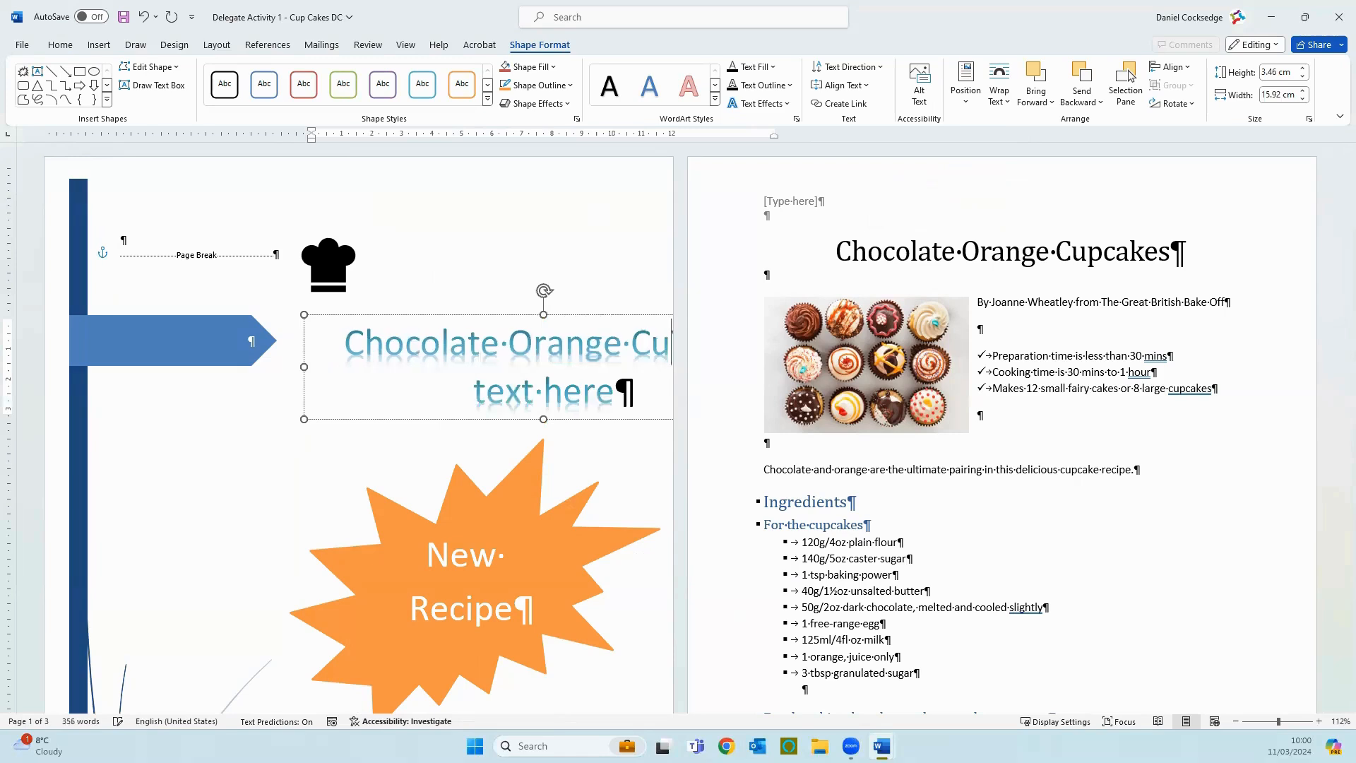
pyautogui.write('pcakesYour text h')
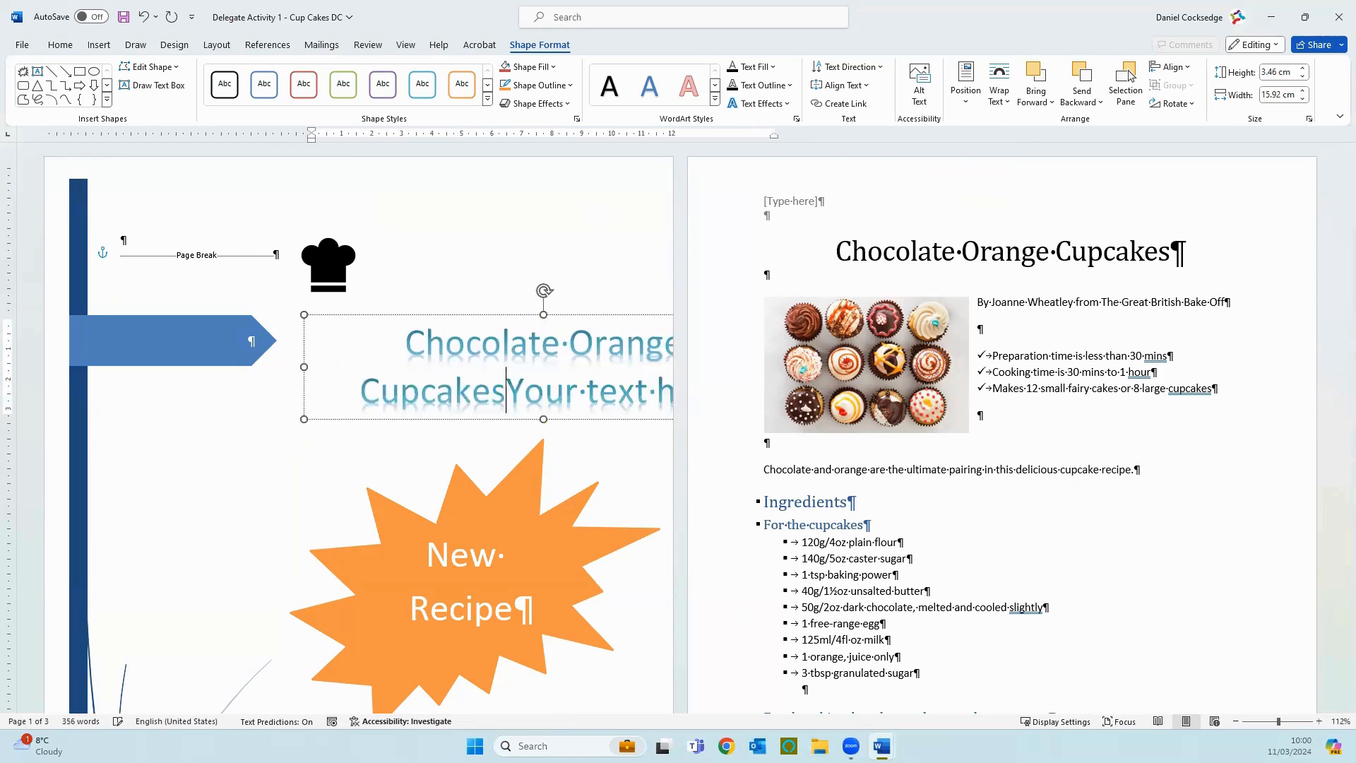
pyautogui.press('Delete')
pyautogui.press('Delete')
pyautogui.press('Delete')
pyautogui.press('Delete')
pyautogui.press('Delete')
pyautogui.press('Delete')
pyautogui.press('Delete')
pyautogui.press('Delete')
pyautogui.press('Delete')
pyautogui.press('Delete')
pyautogui.press('Delete')
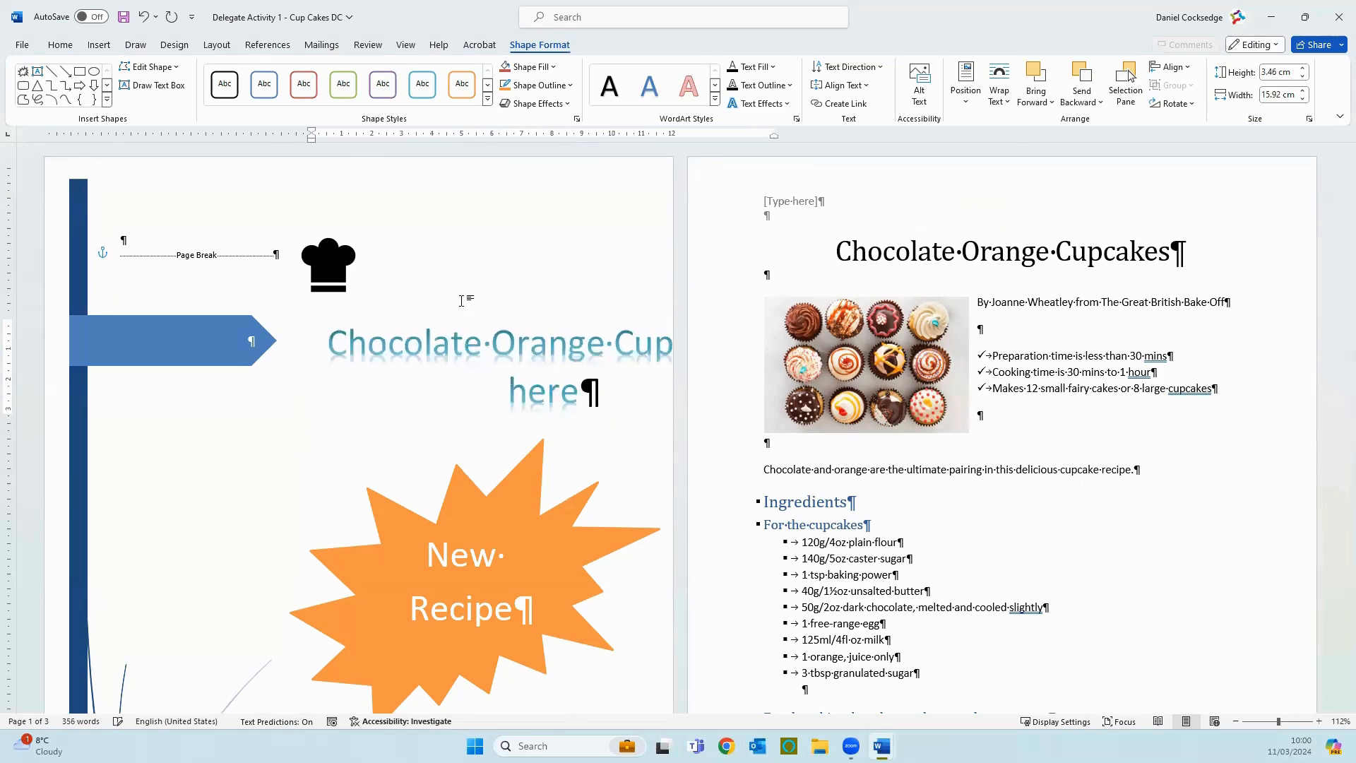
pyautogui.press('Delete')
pyautogui.press('Delete')
pyautogui.press('Delete')
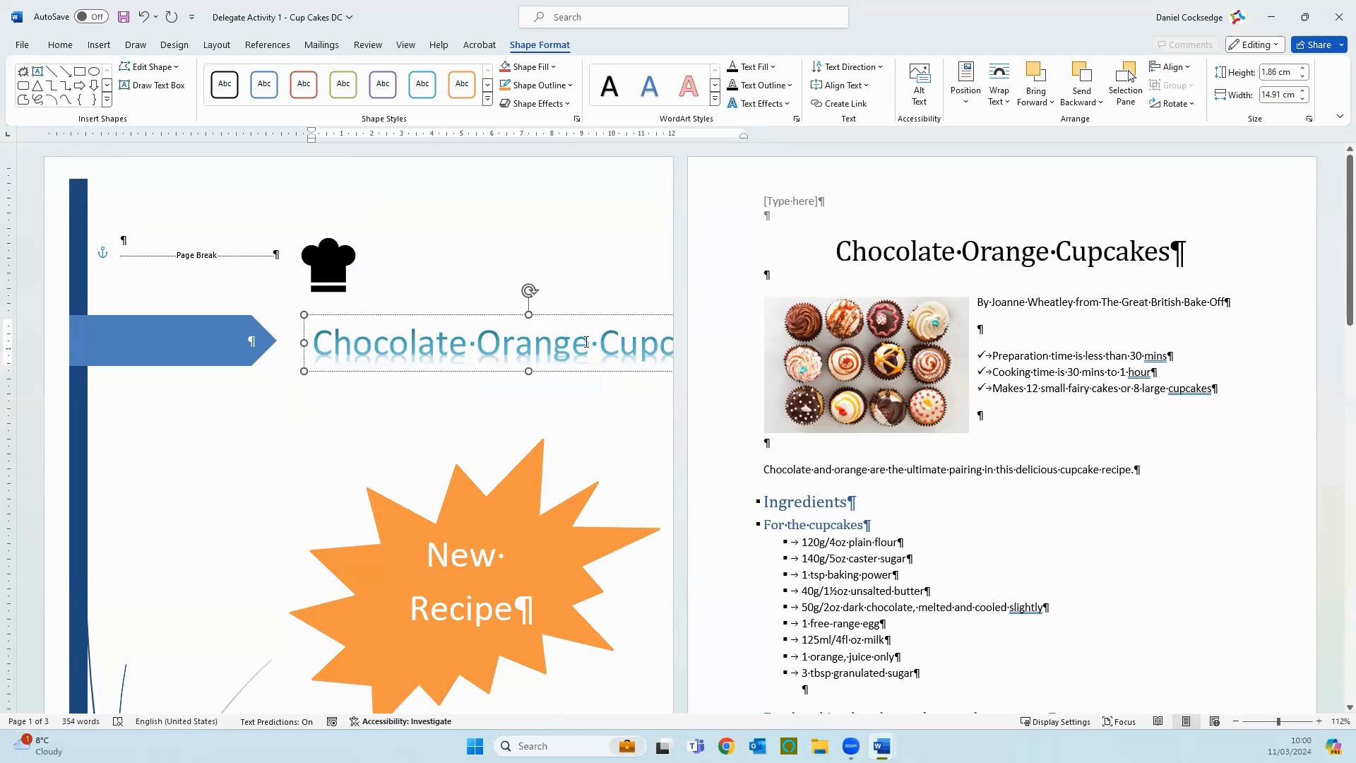
# Step: Put "Cupcakes" on its own second line in the WordArt title and shift the title slightly up and to the right
pyautogui.press('BackSpace')
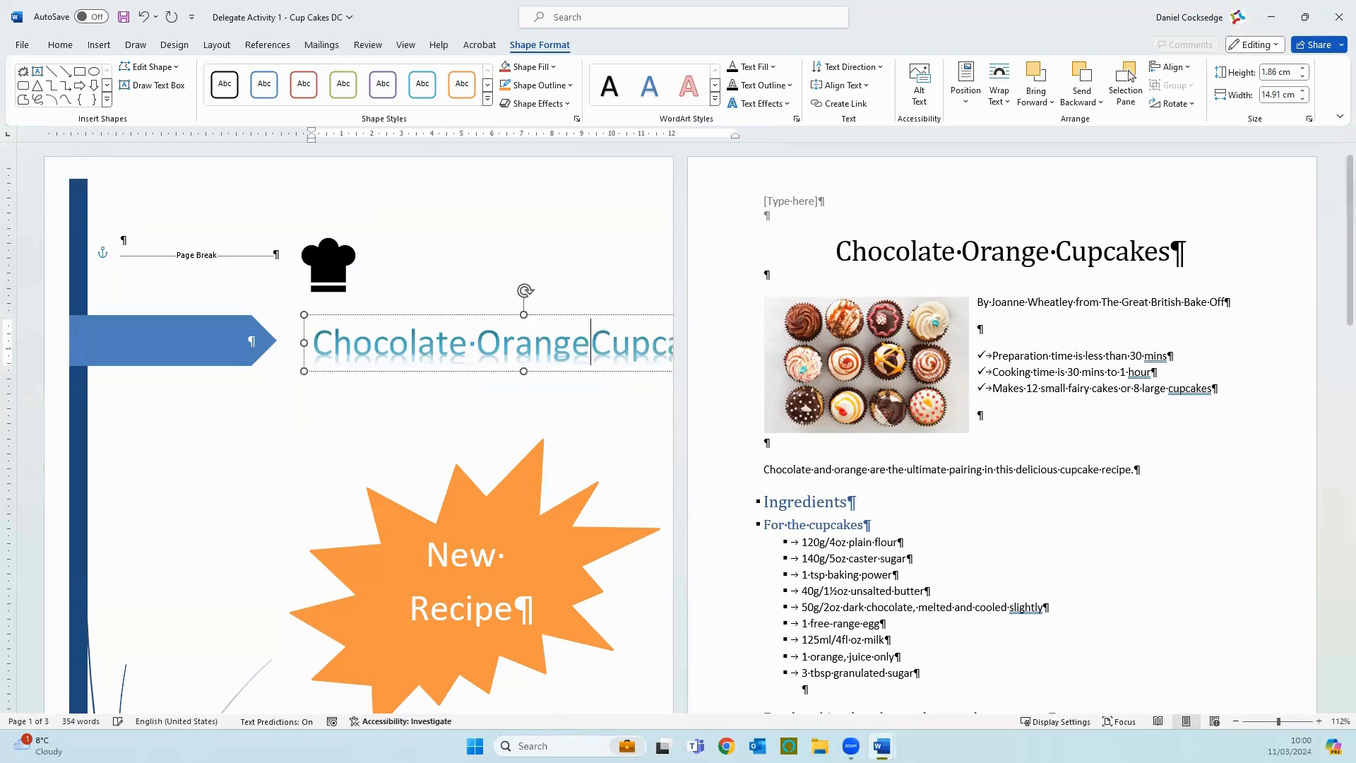
pyautogui.press('Return')
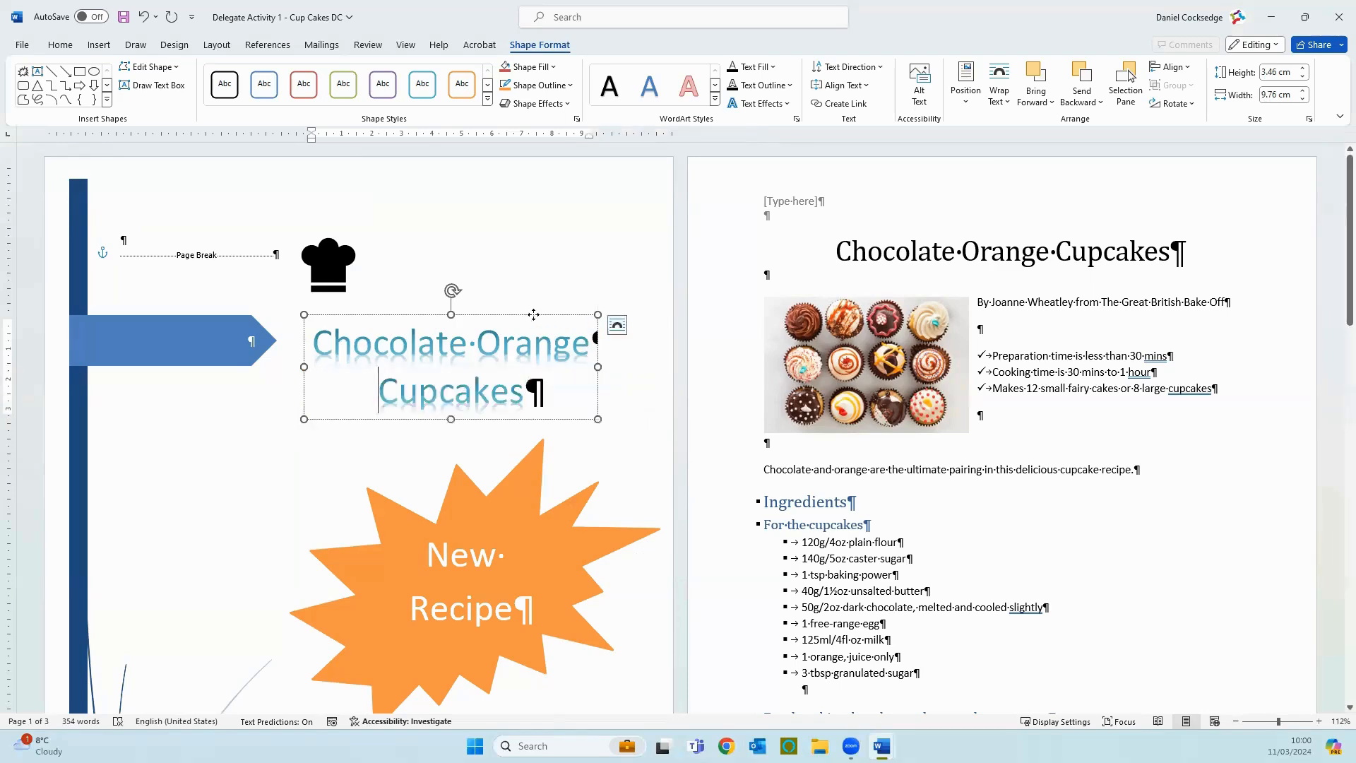
pyautogui.moveTo(538, 314); pyautogui.dragTo(554, 303)
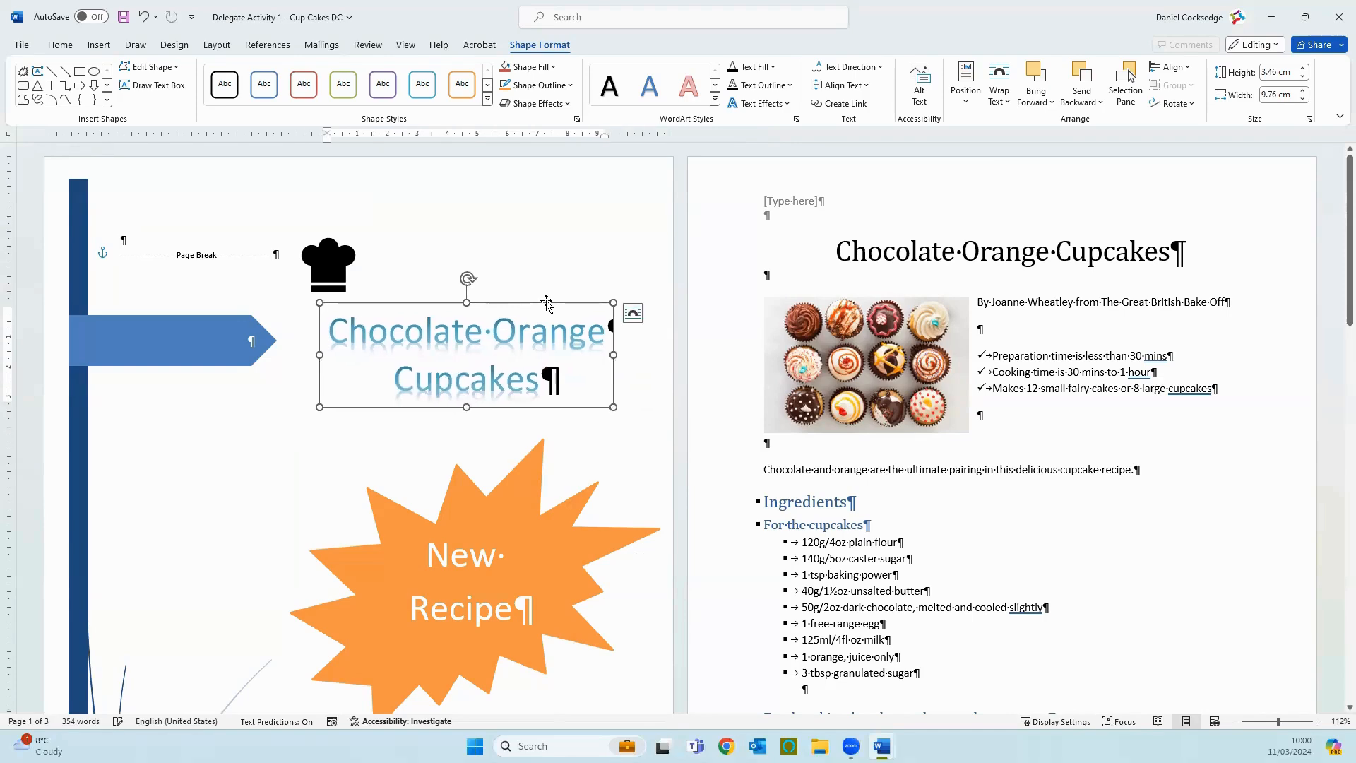
# Step: Select the whole WordArt title on the cover page and show the available WordArt styles for it
pyautogui.click(569, 284)
pyautogui.click(546, 303)
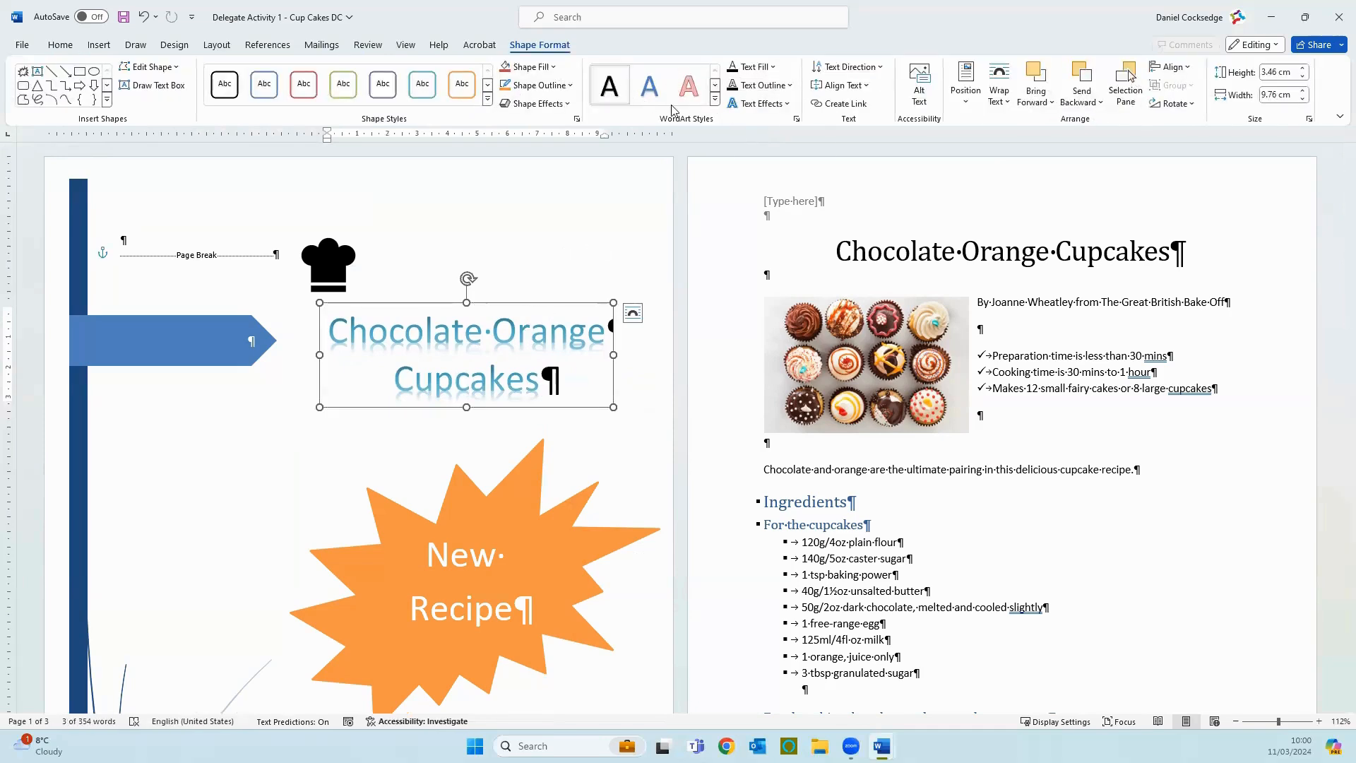
pyautogui.click(714, 99)
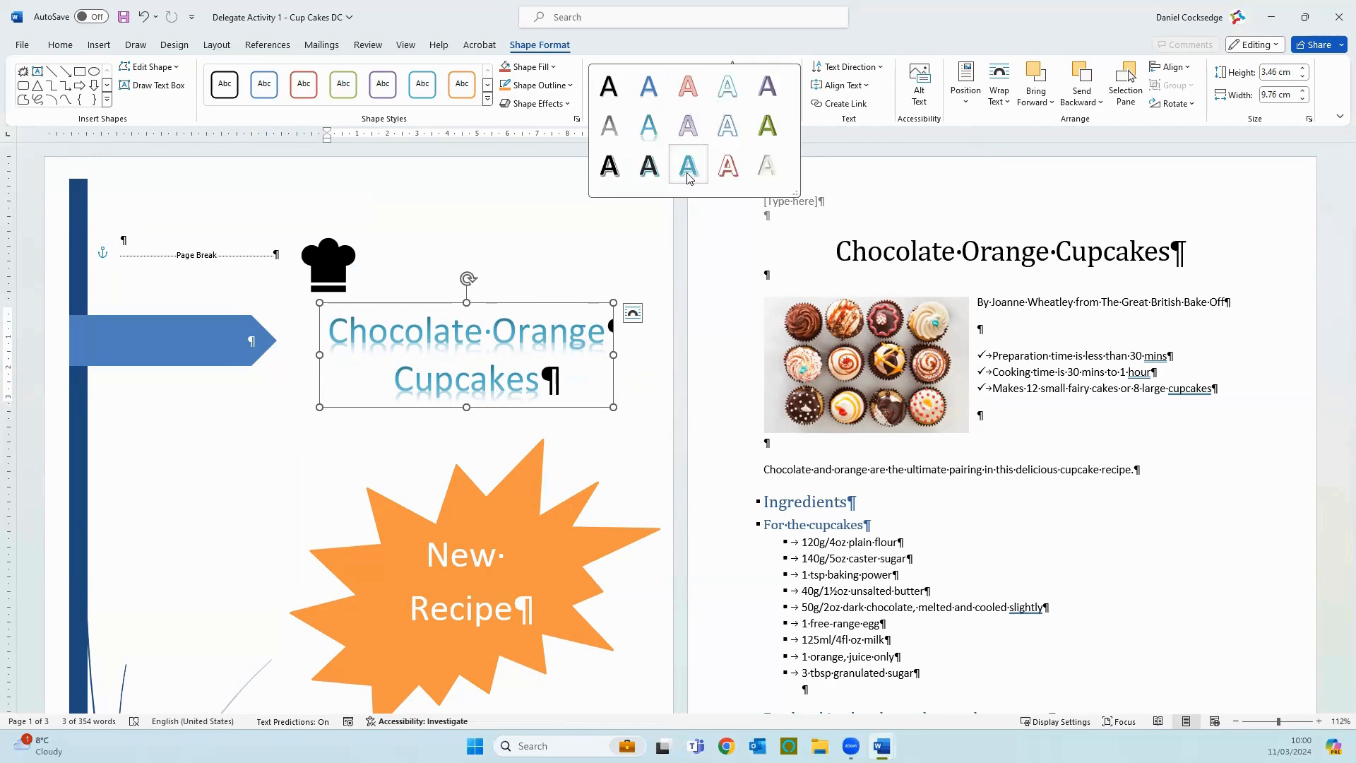